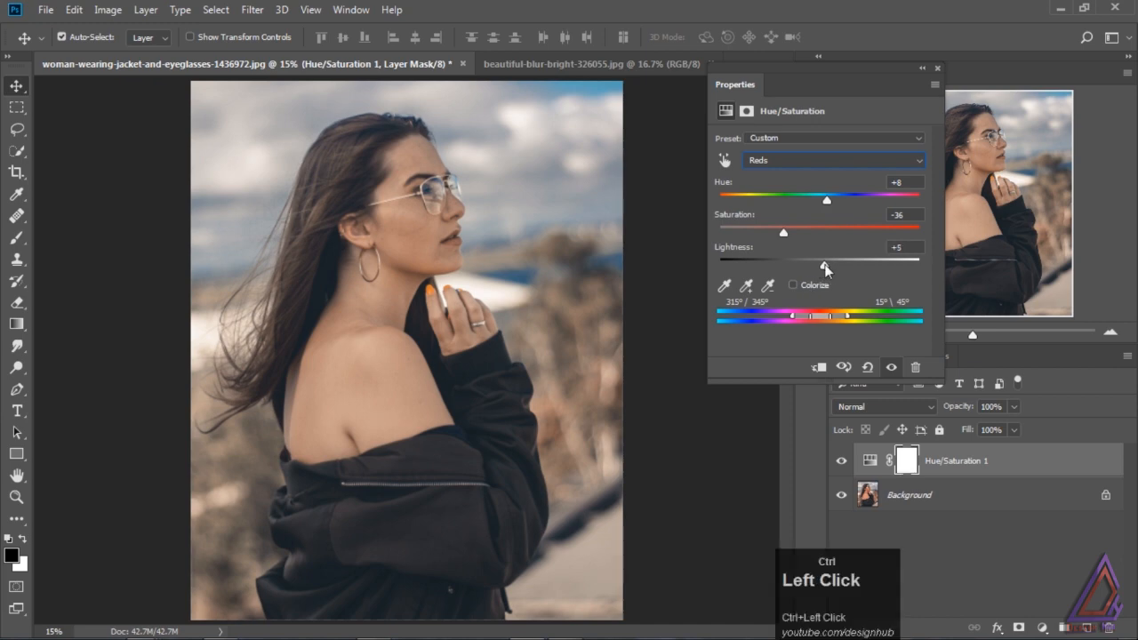
Raise the lightness of the Reds, and set the Yellows to saturation +28 and lightness -5 in the Hue/Saturation adjustment.
drag(819, 265, 832, 264)
click(806, 160)
click(796, 201)
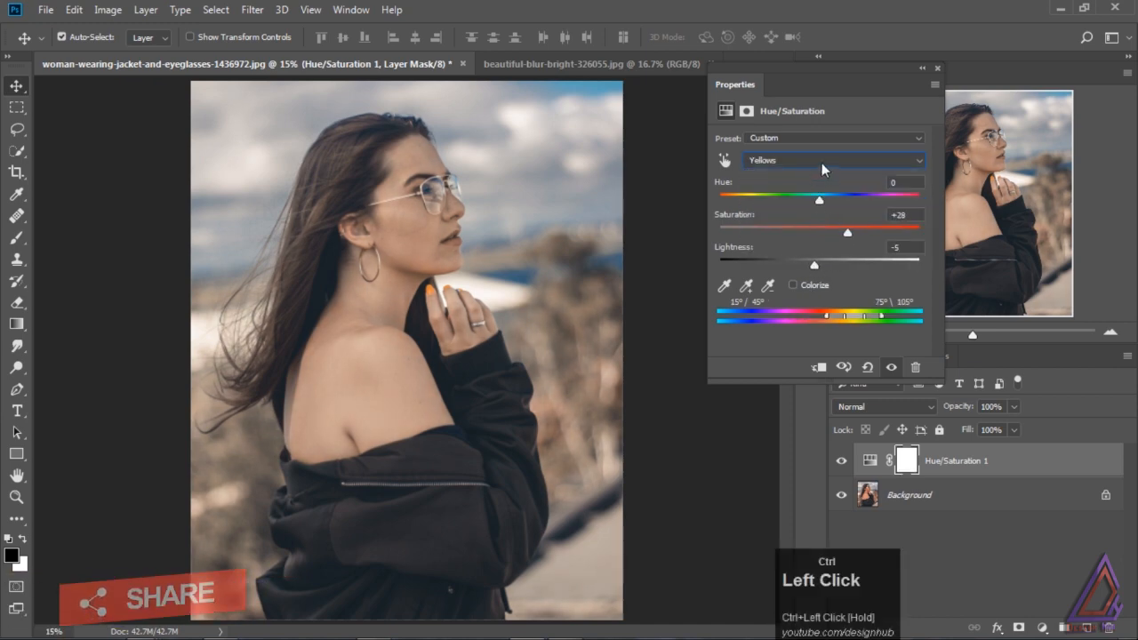
Set the Blues to hue +23, saturation +29 and lightness -21 in the Hue/Saturation adjustment.
click(822, 163)
click(800, 247)
drag(818, 199, 843, 201)
drag(819, 265, 799, 266)
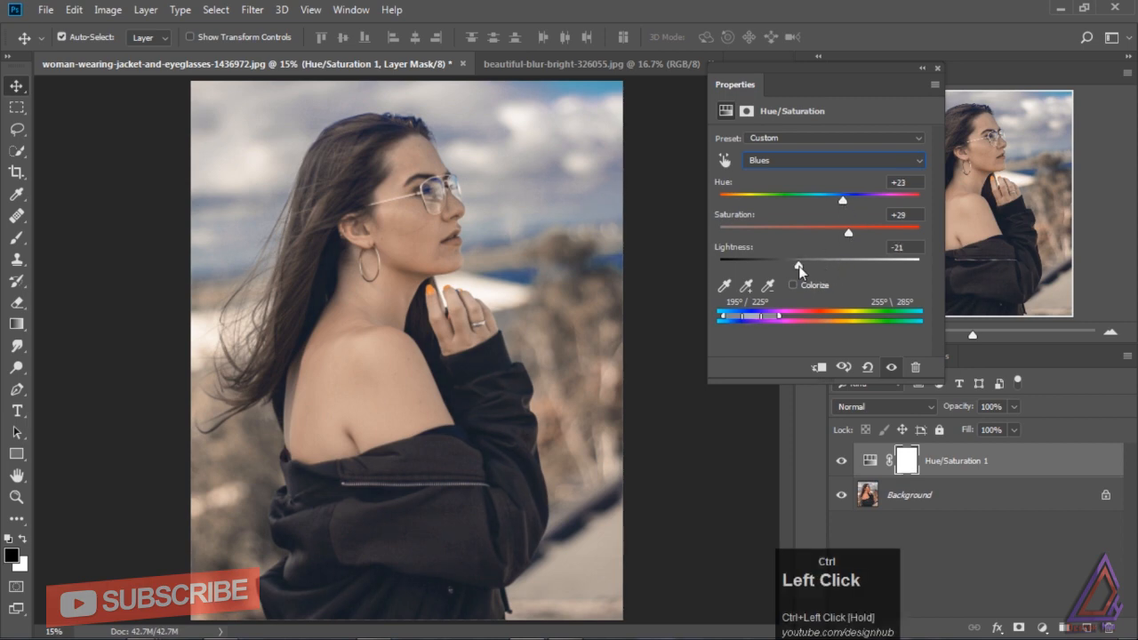
Adjust the Cyans, set the saturation of the Magentas to -35, and collapse the adjustment's settings.
click(831, 162)
click(792, 232)
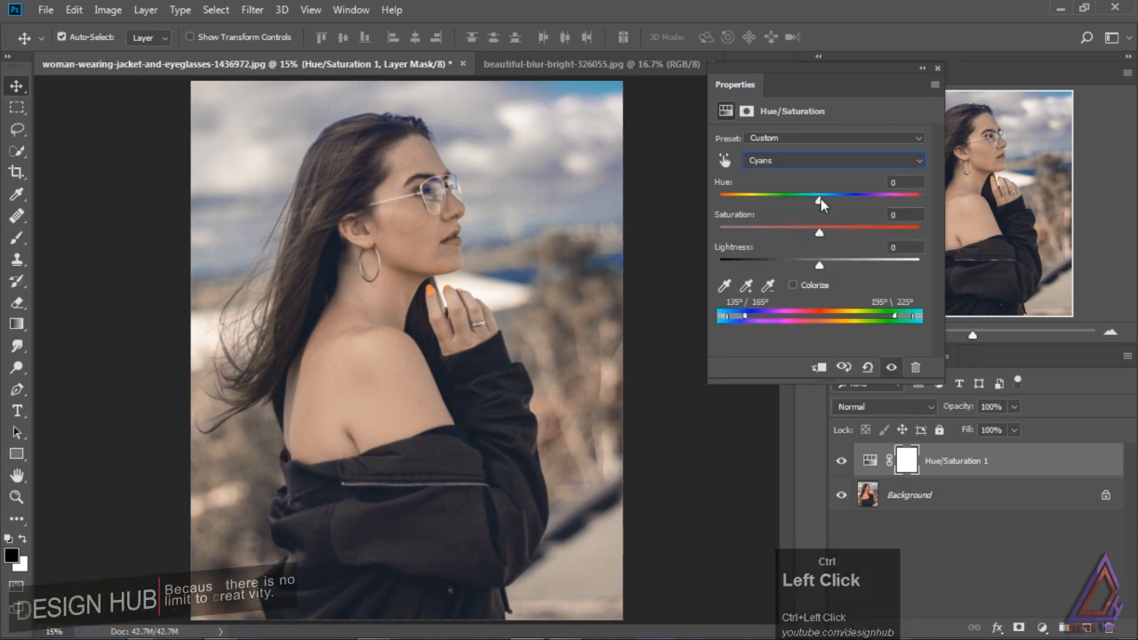
drag(821, 198, 784, 234)
click(826, 160)
click(800, 240)
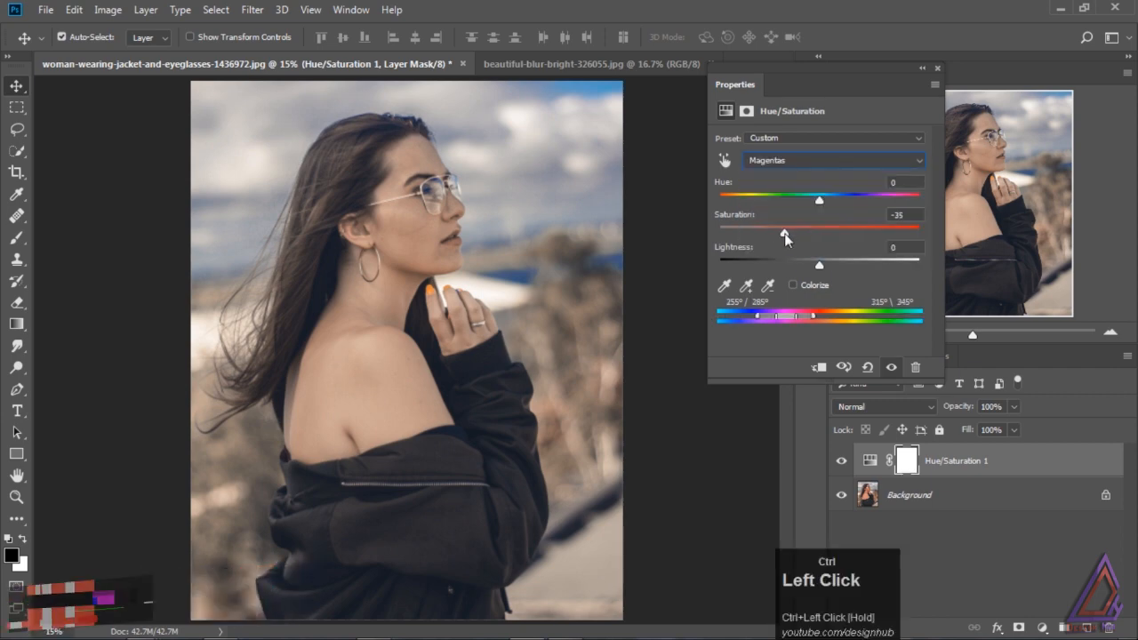
click(923, 70)
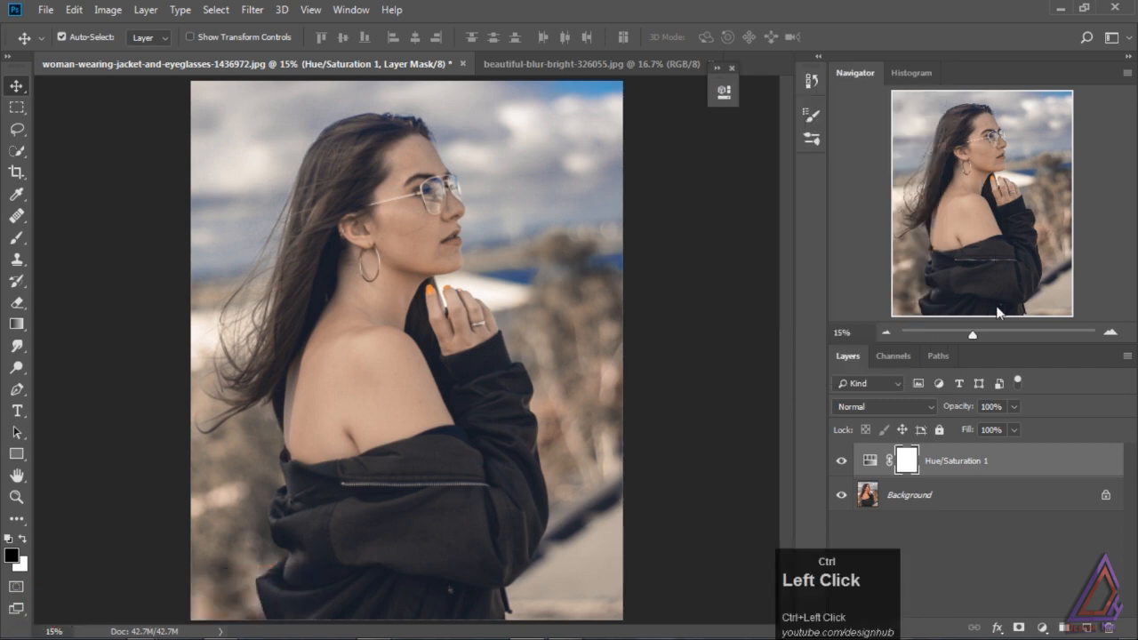
Add a Curves adjustment layer and shape its RGB curve into a contrast-boosting S with a lifted black point.
click(1043, 626)
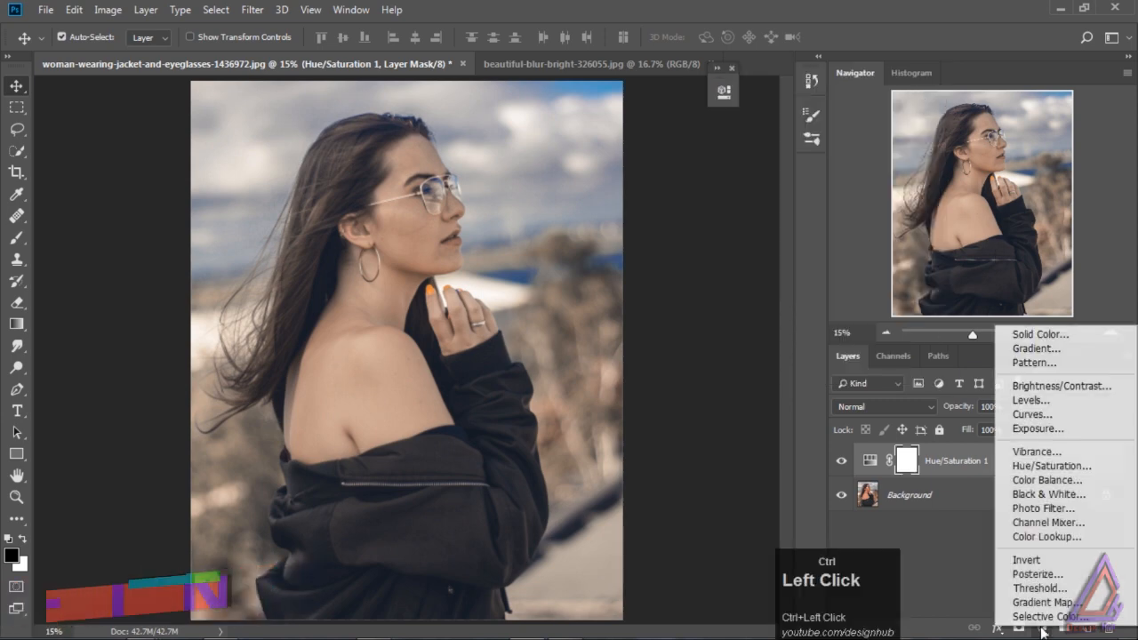
click(1031, 414)
drag(594, 104, 742, 117)
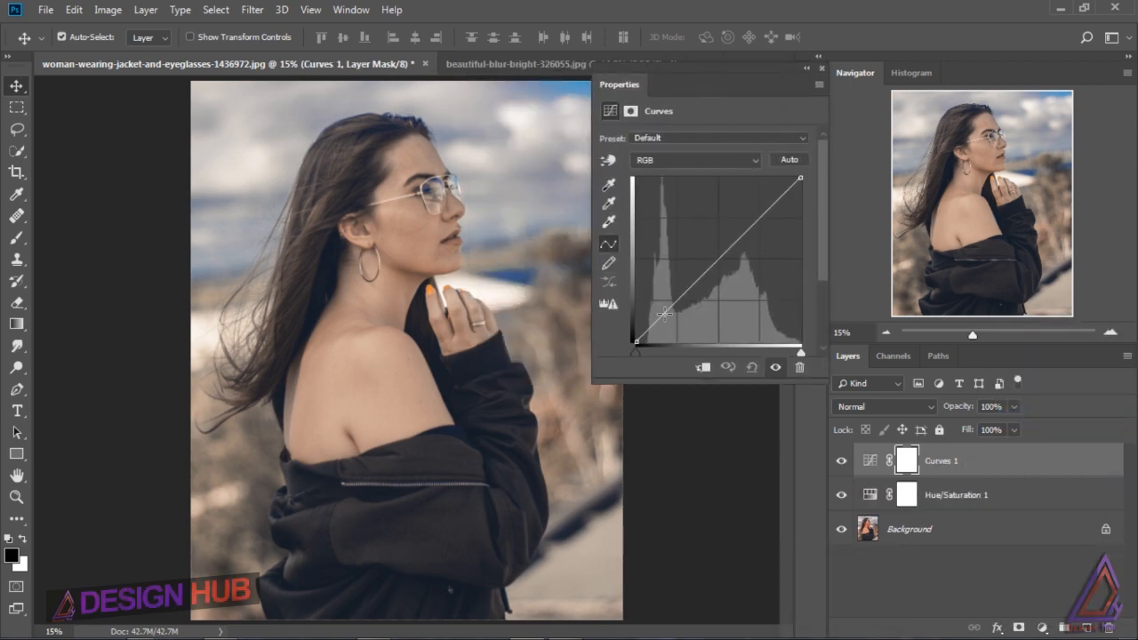
drag(664, 313, 665, 320)
drag(754, 224, 763, 203)
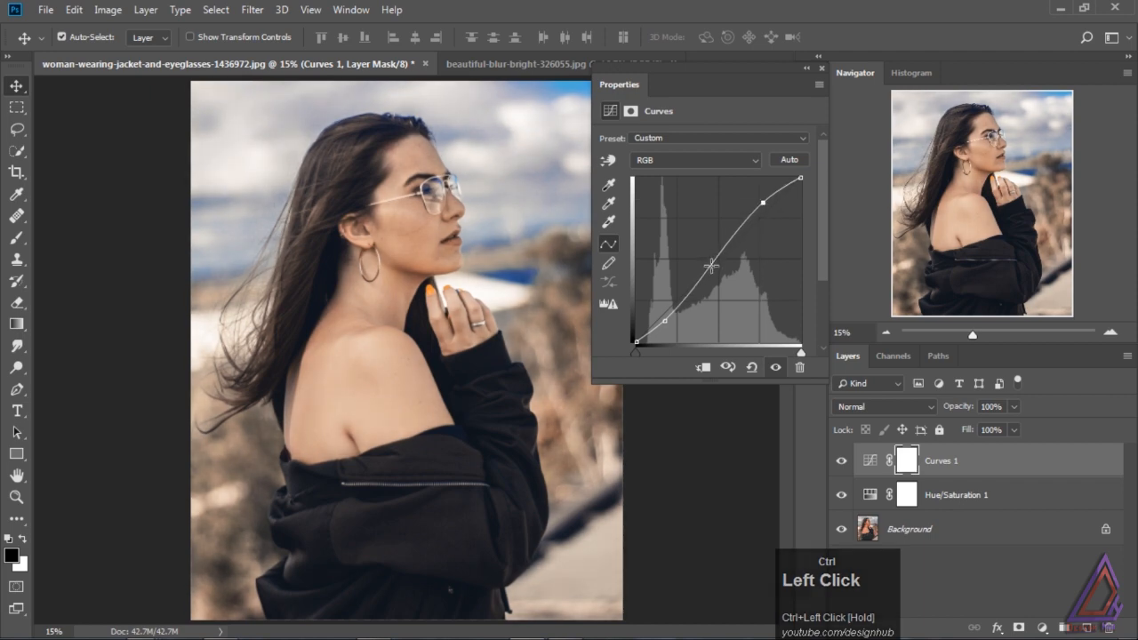
drag(713, 265, 715, 264)
drag(637, 341, 634, 334)
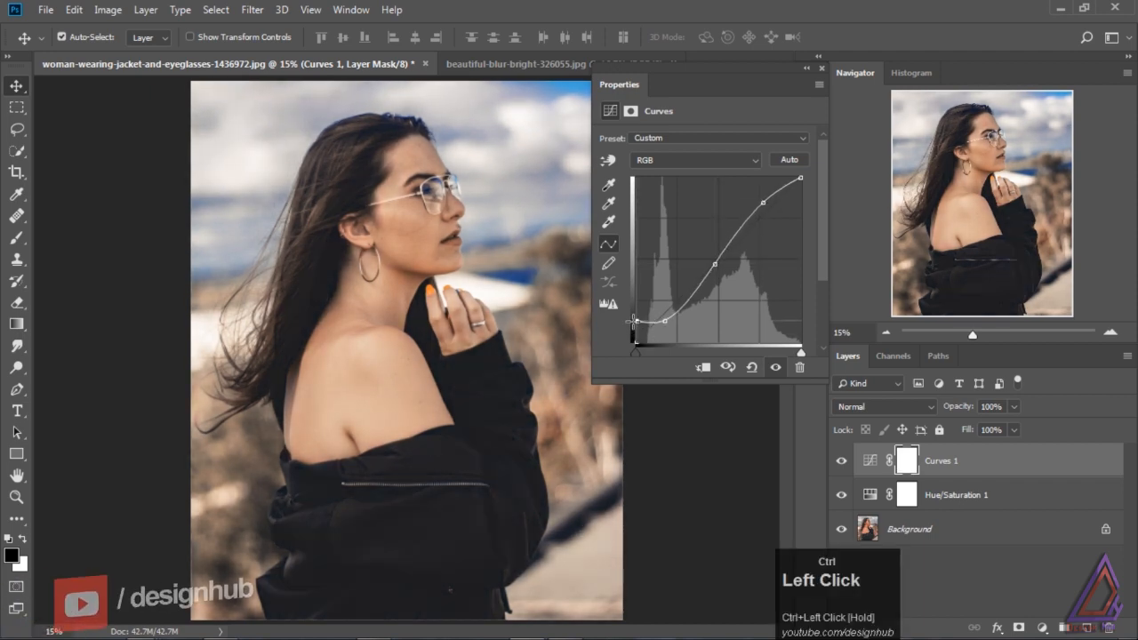
Raise the highlights of the Blue curve and lower the midtones of the Red curve to give the portrait a cool tone.
click(711, 160)
click(711, 213)
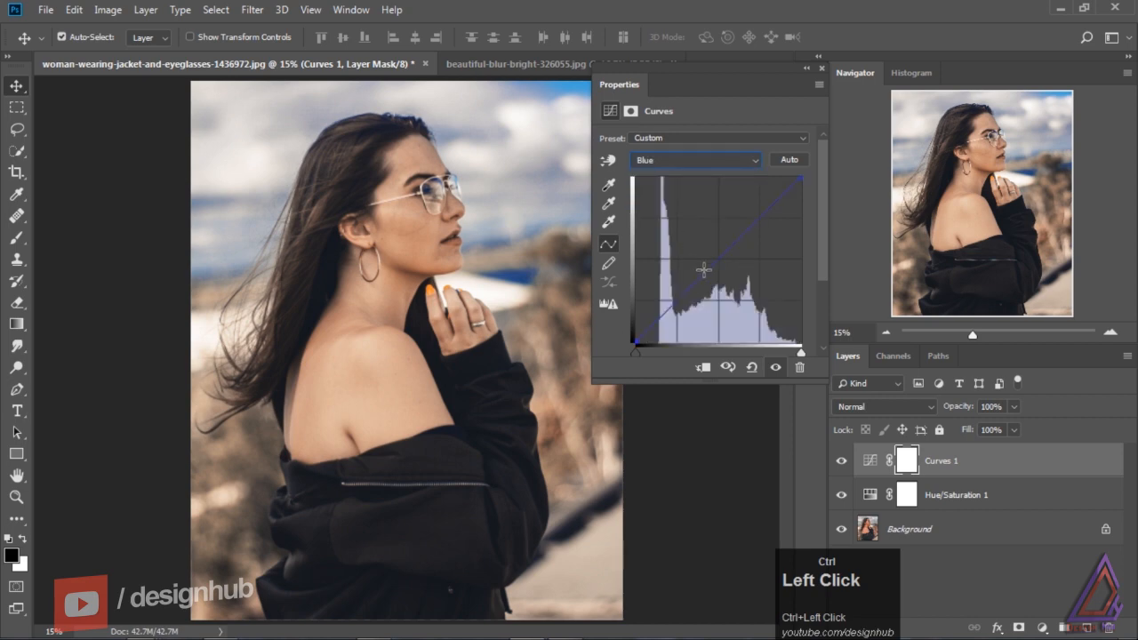
drag(773, 205, 771, 200)
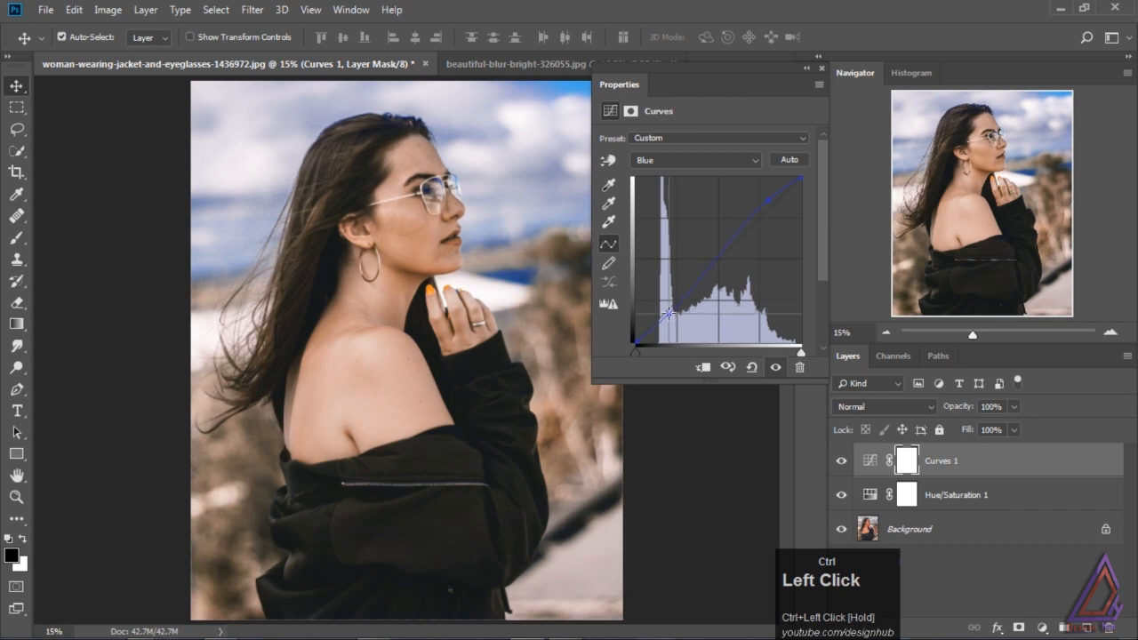
click(711, 160)
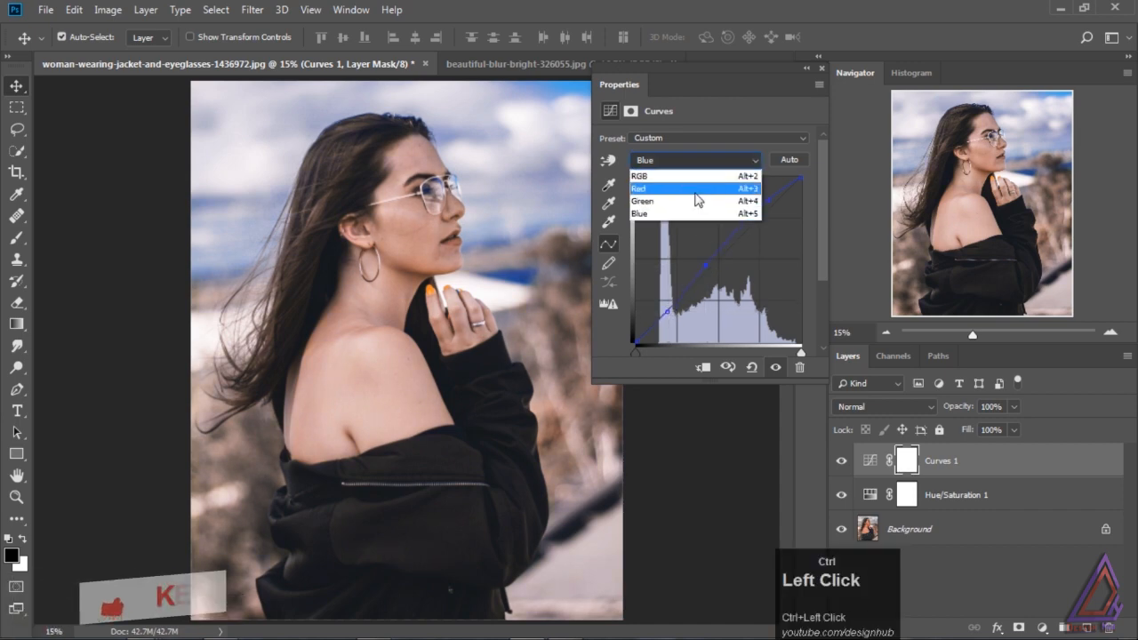
click(697, 187)
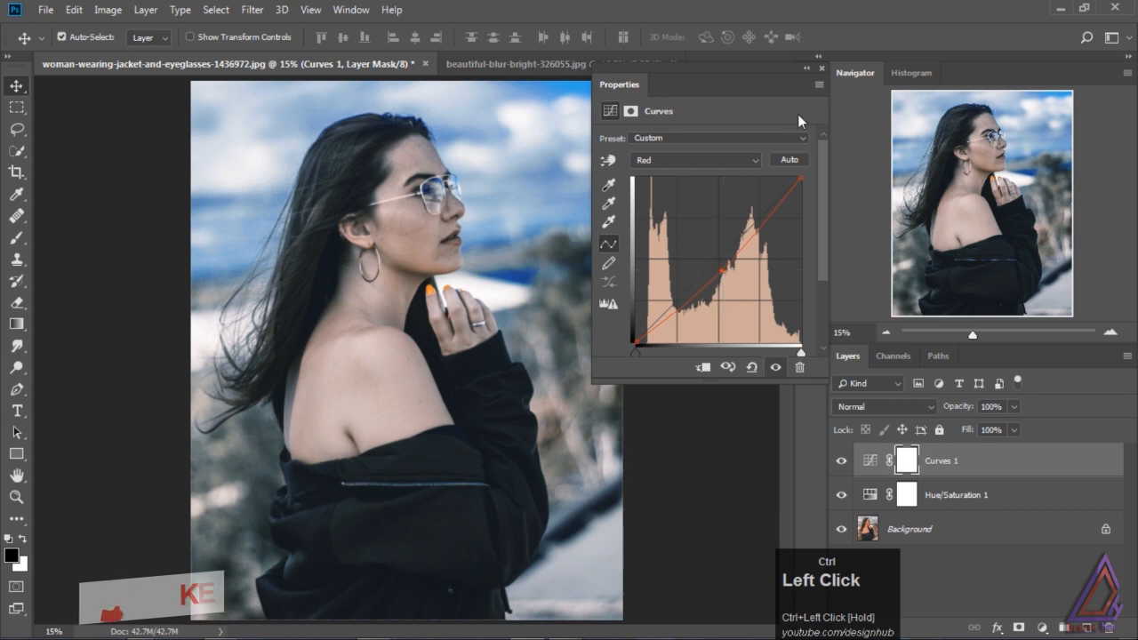
click(807, 68)
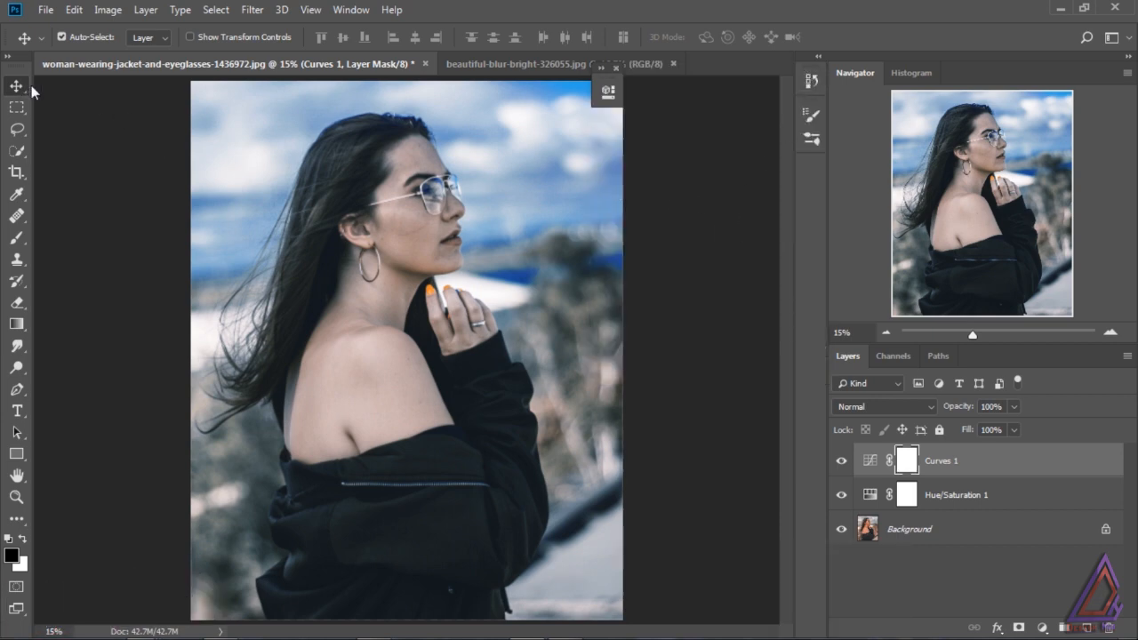
Place Crack-PNG-Clipart from the pngs folder in Windows Explorer onto the woman's shoulder and scale it to 157.32%.
click(538, 65)
click(258, 64)
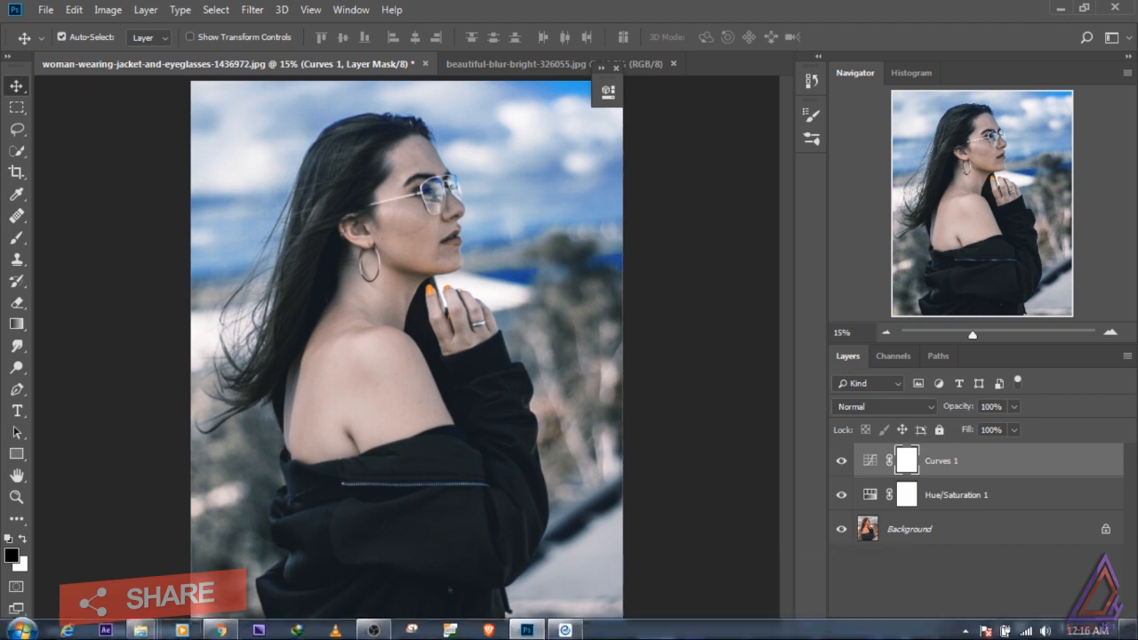
click(141, 629)
click(658, 542)
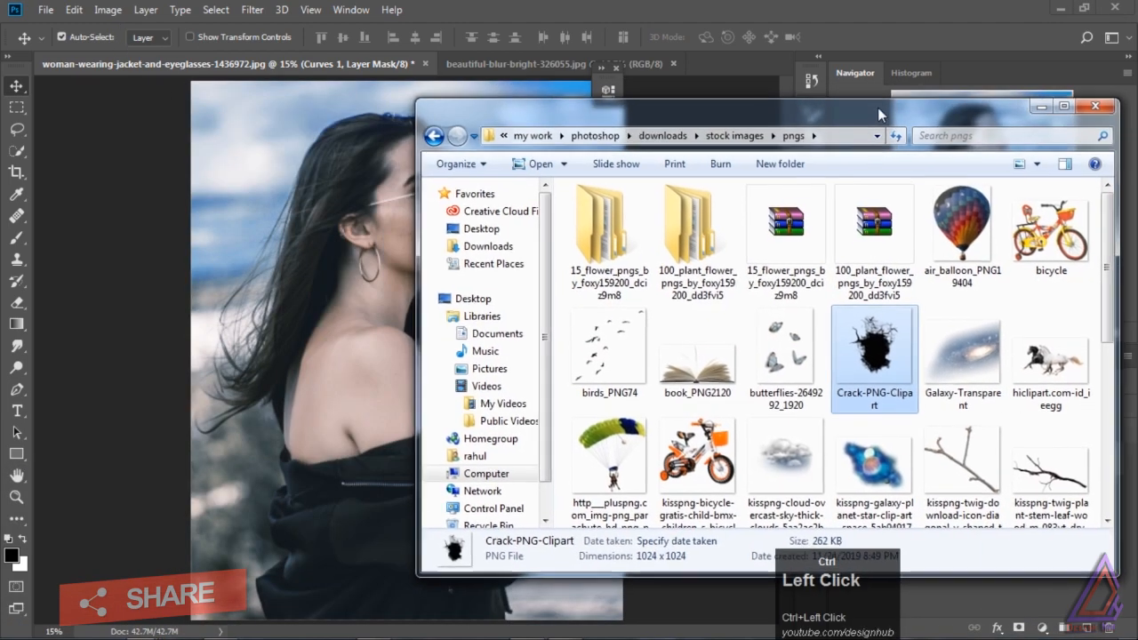
drag(874, 351, 370, 421)
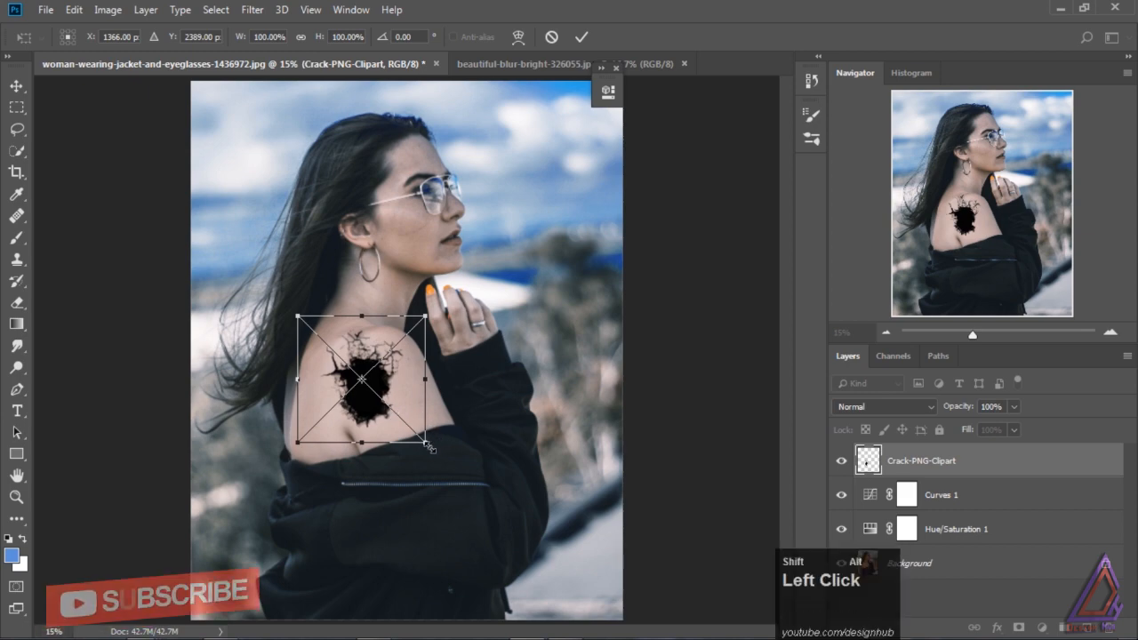
drag(429, 447, 475, 469)
Flip the crack image vertically and horizontally, tilt it to a rotation of about 164°, and position it over the shoulder.
right_click(394, 389)
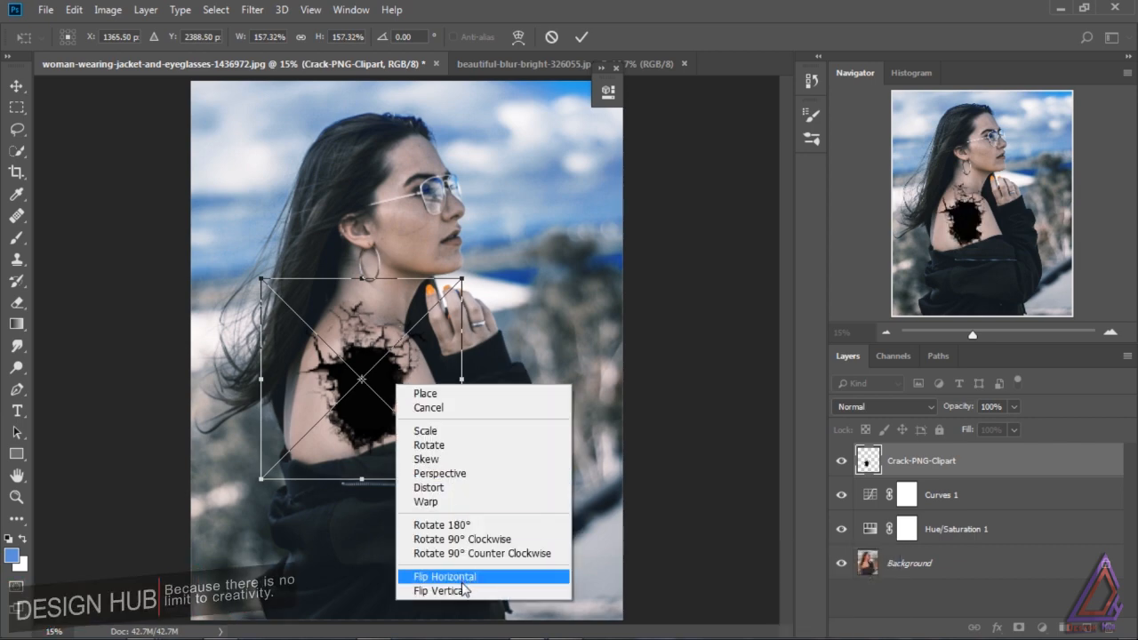
click(427, 591)
drag(378, 389, 381, 397)
right_click(382, 398)
click(427, 581)
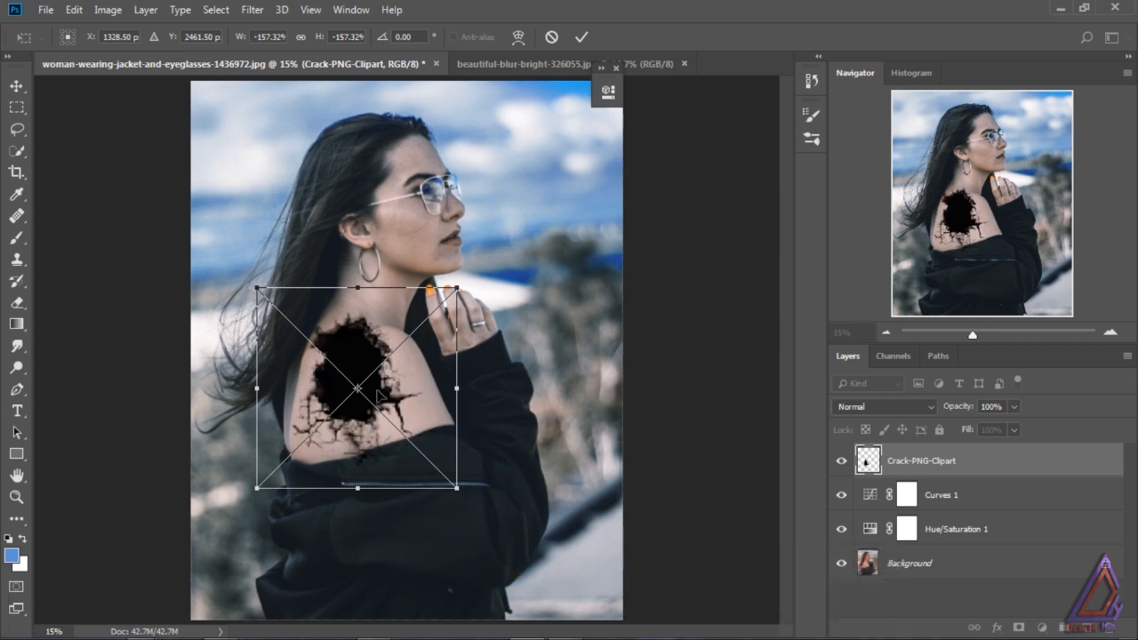
drag(474, 272, 419, 288)
drag(357, 366, 358, 363)
Warp the crack image so it wraps around the curve of the shoulder, and commit its placement.
right_click(346, 356)
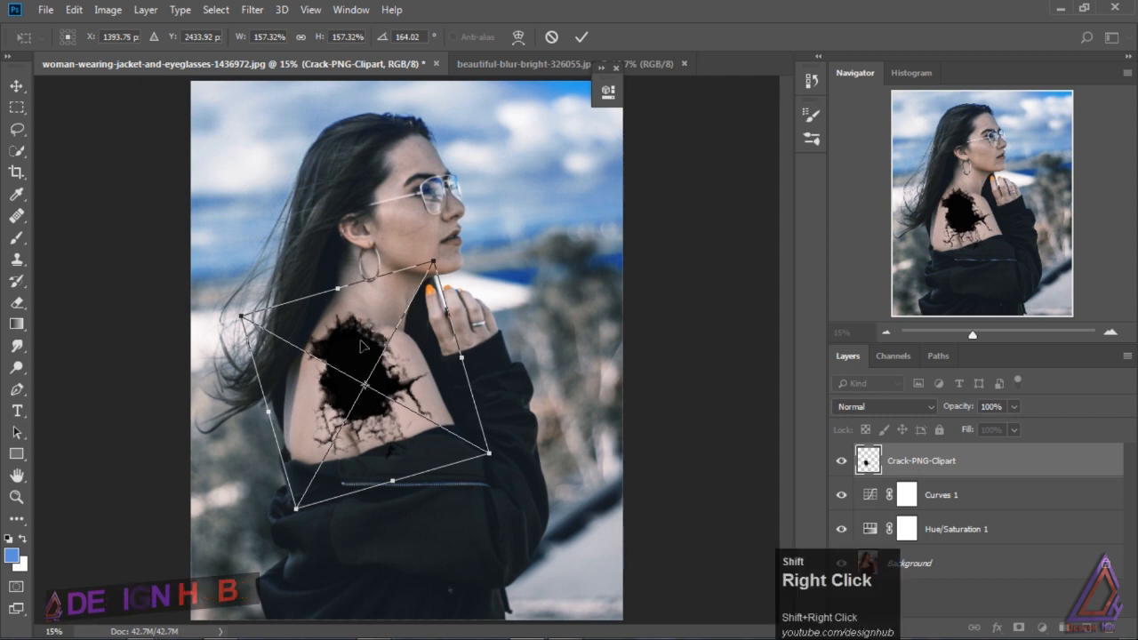
click(427, 460)
shift+click(259, 384)
drag(258, 384, 237, 406)
drag(369, 278, 382, 255)
drag(454, 329, 480, 405)
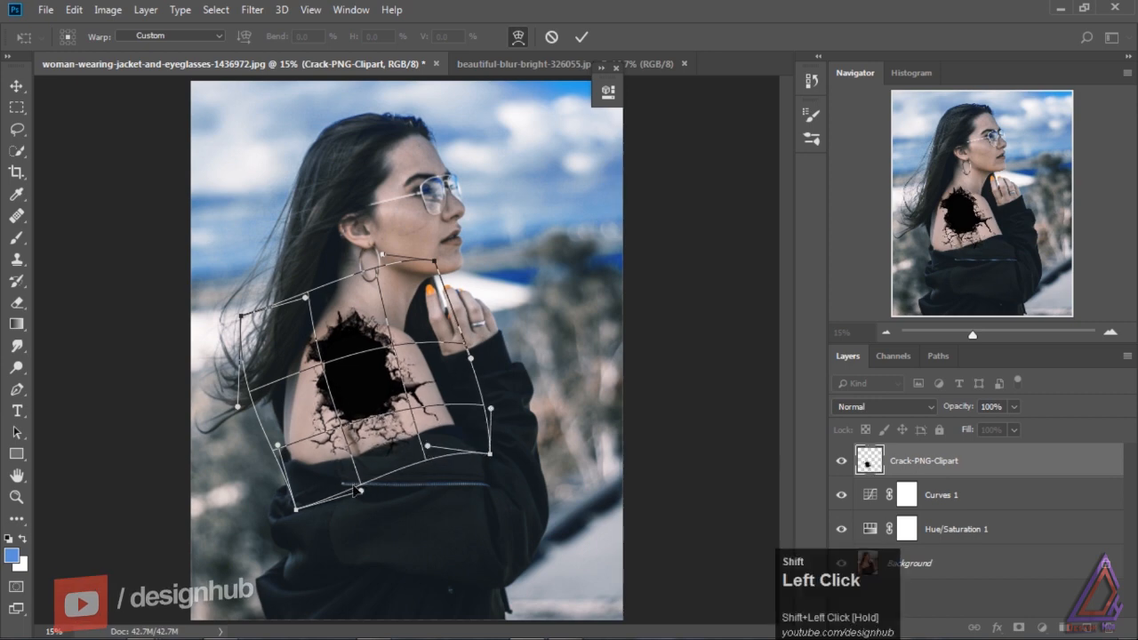
drag(296, 518, 232, 529)
drag(321, 364, 325, 369)
drag(251, 393, 232, 401)
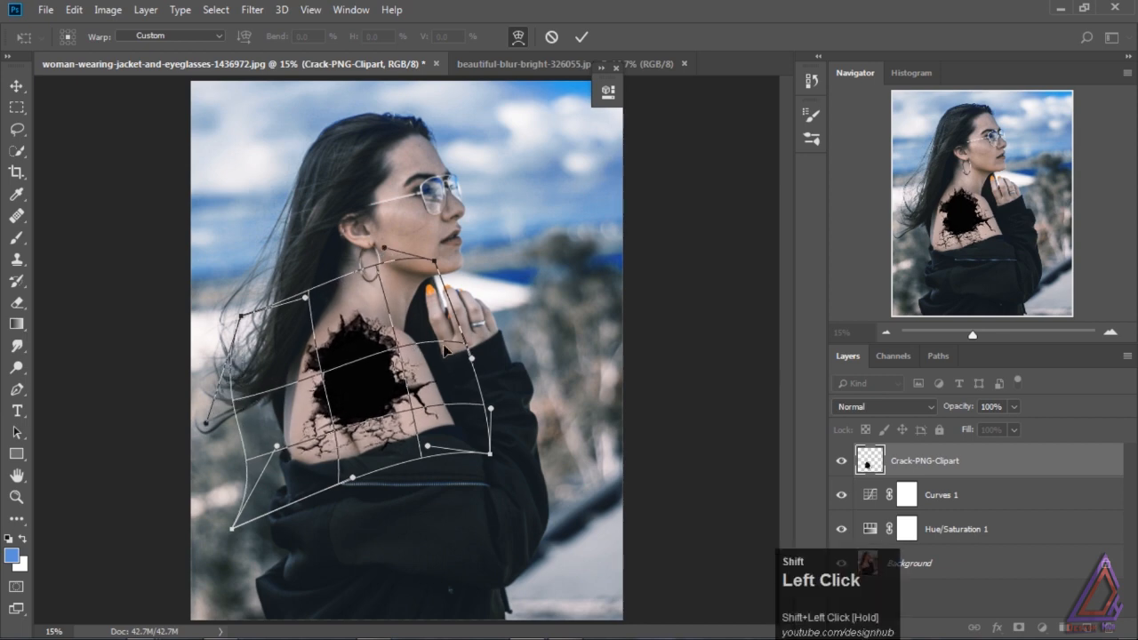
drag(401, 345, 396, 354)
drag(305, 298, 293, 291)
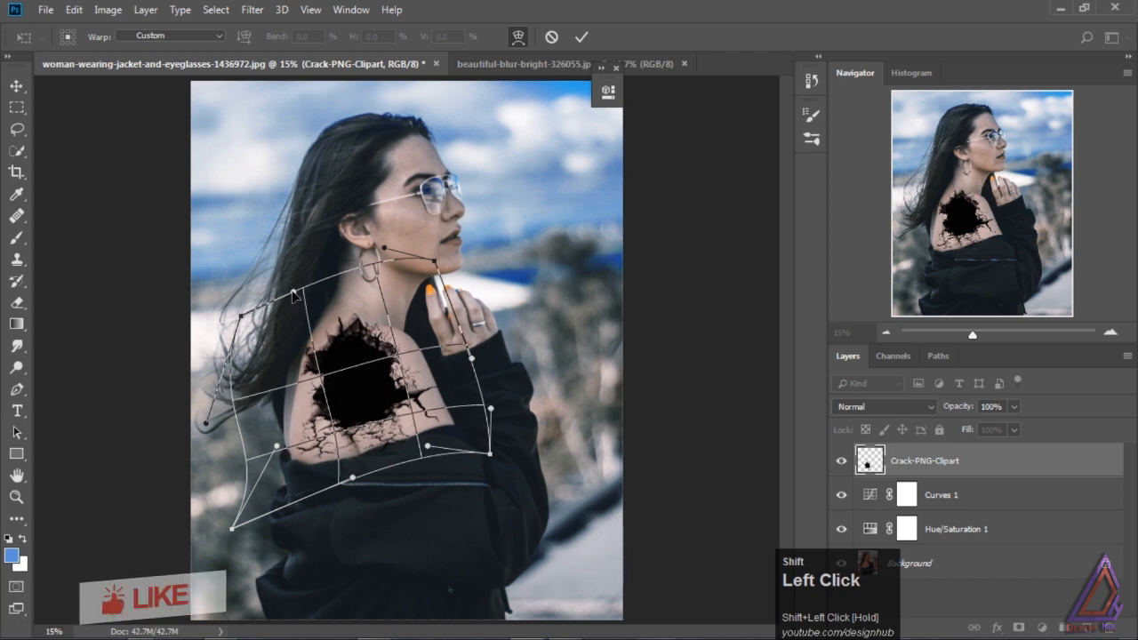
click(17, 85)
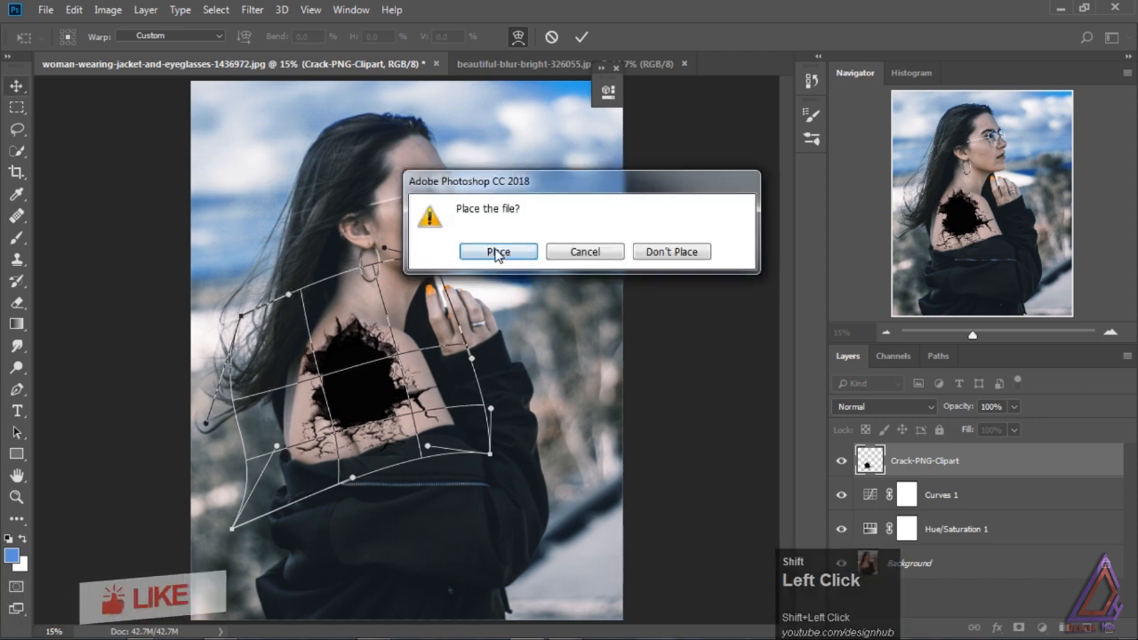
click(496, 254)
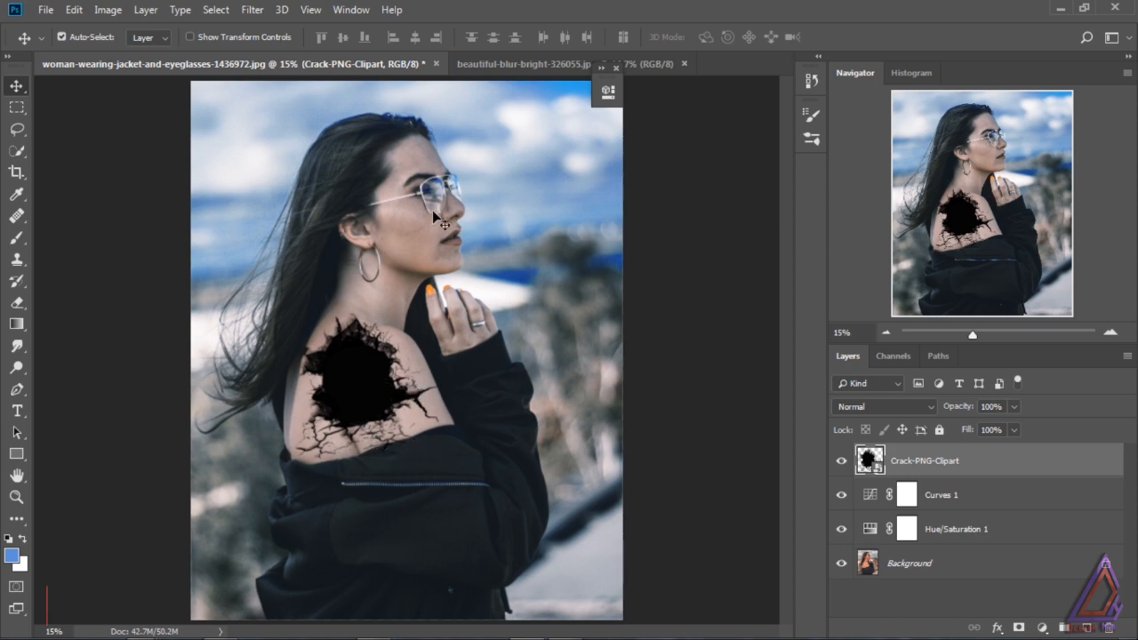
Bring the beautiful-blur-bright-326055 butterfly image into the portrait, scaled to about 49.6% and rotated -13.21° over the cracked shoulder.
click(521, 66)
drag(441, 368, 478, 438)
key(ctrl+t)
drag(642, 521, 412, 400)
drag(220, 453, 225, 484)
drag(323, 437, 319, 448)
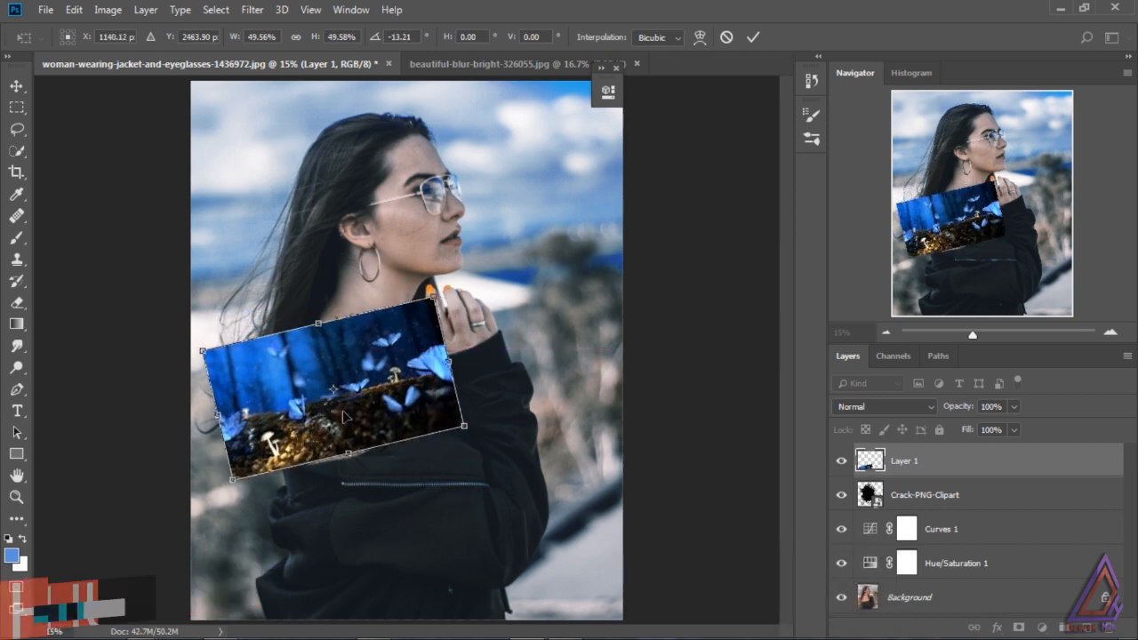
shift+click(16, 85)
click(500, 251)
Clip the butterfly image to the crack layer and shift it slightly to the right.
shift+right_click(936, 464)
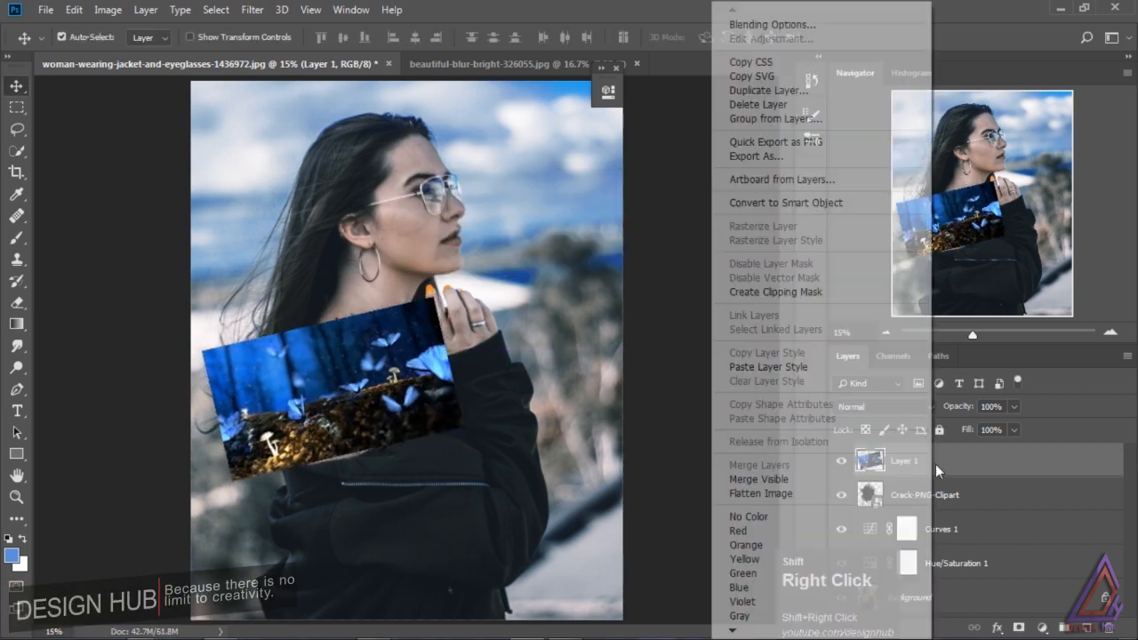
click(800, 292)
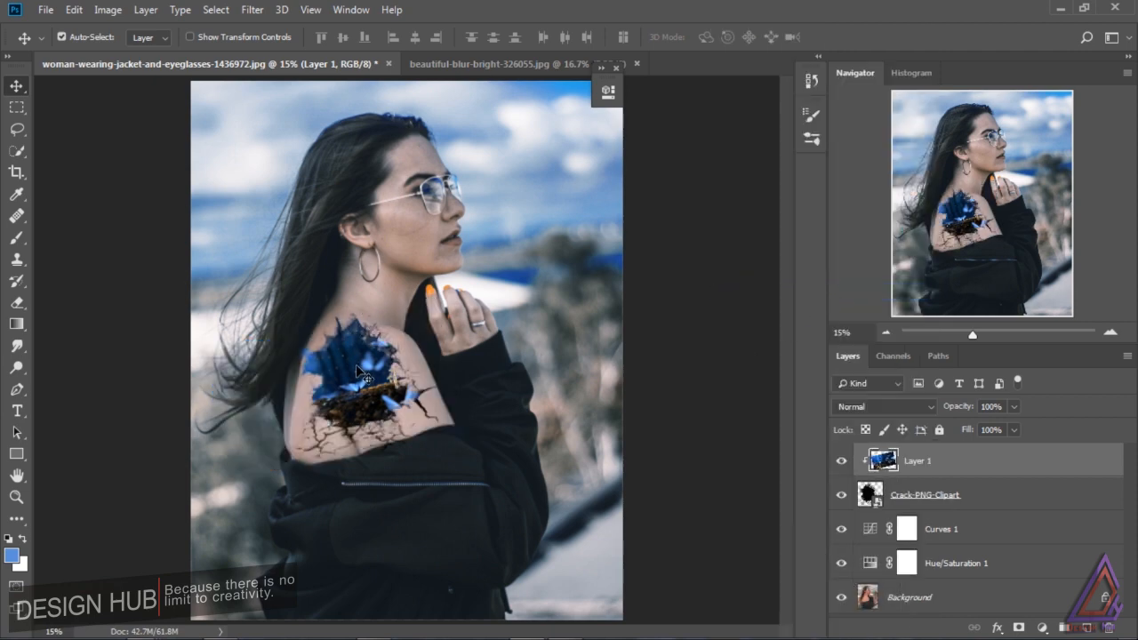
drag(357, 366, 366, 373)
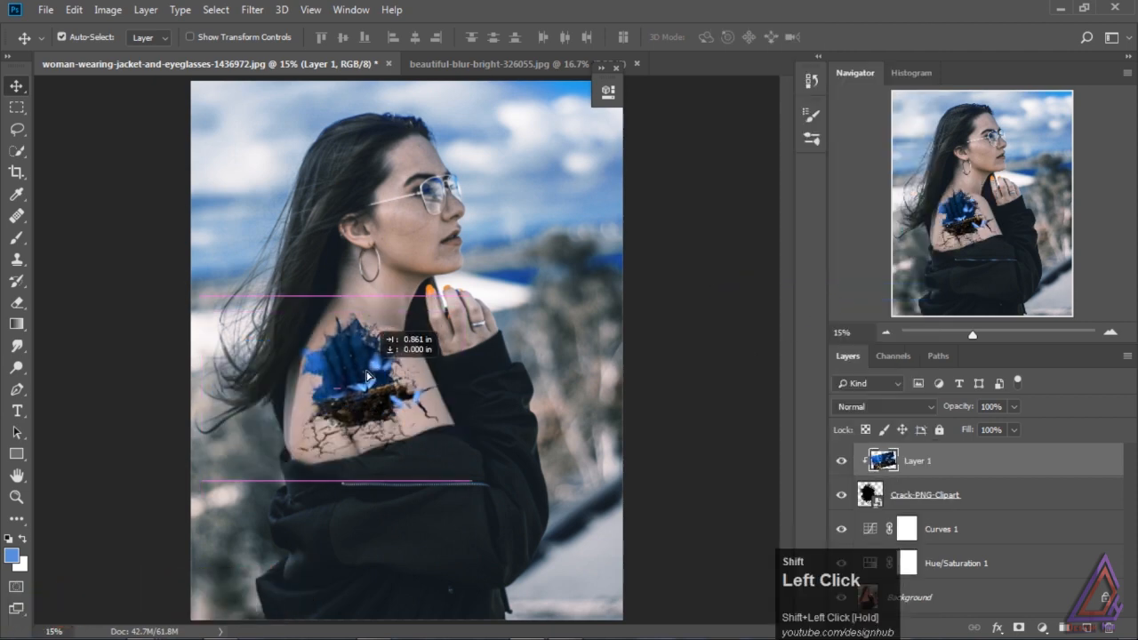
Scale the clipped butterfly image to 86.61% width and 94.25% height and reposition it so the butterflies sit inside the crack.
key(ctrl+t)
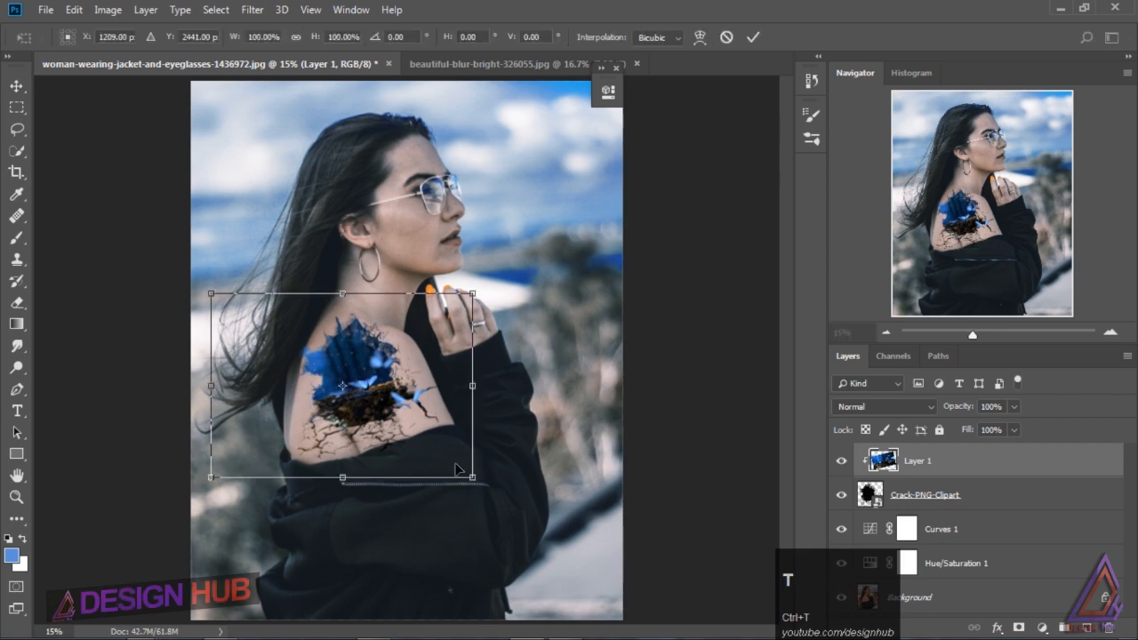
drag(472, 477, 439, 453)
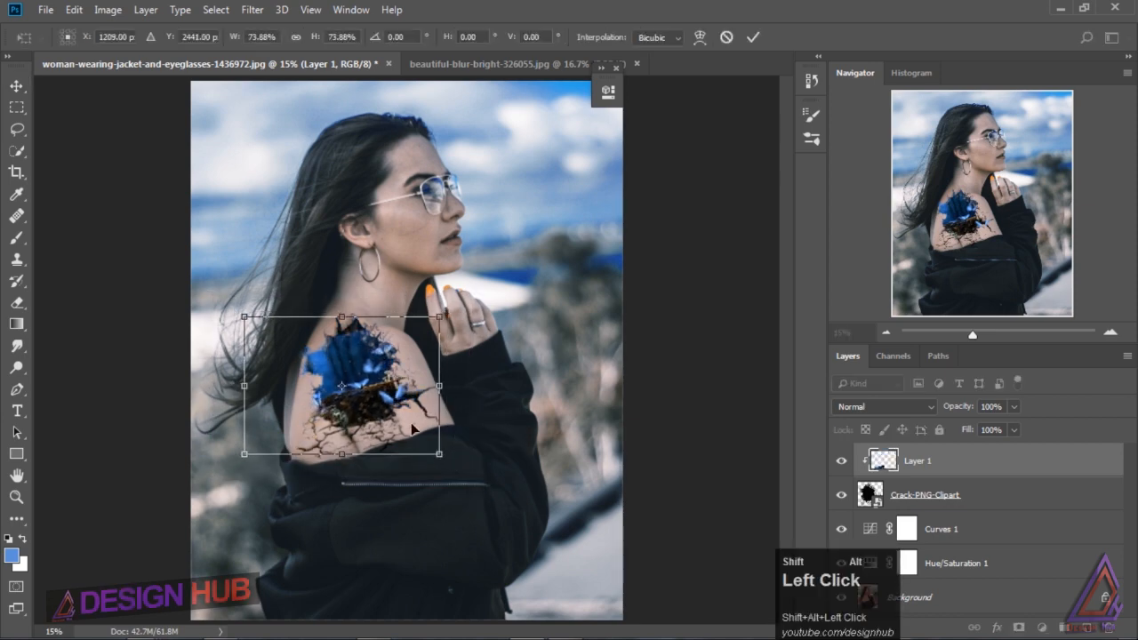
drag(370, 392, 343, 383)
drag(312, 440, 316, 462)
drag(371, 387, 418, 400)
drag(417, 464, 431, 479)
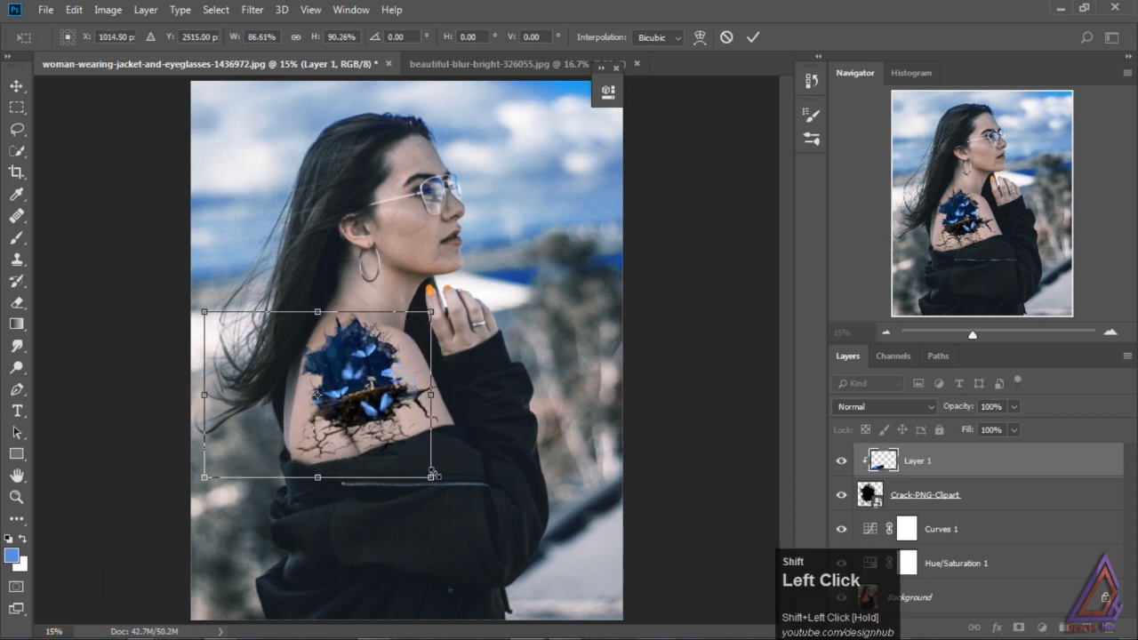
drag(318, 313, 318, 303)
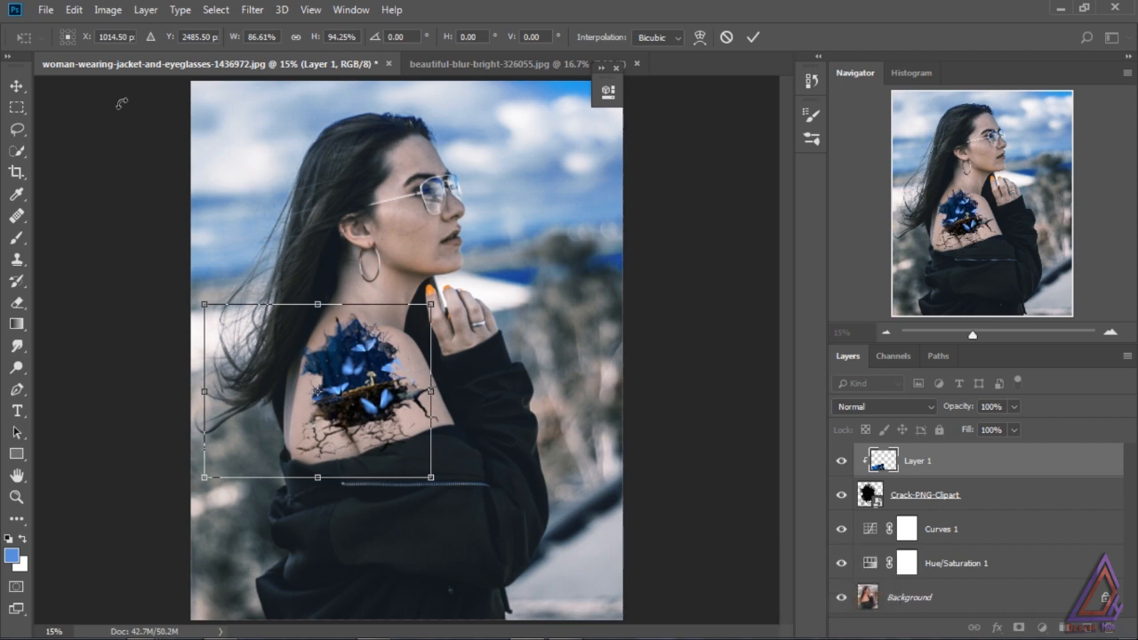
click(15, 87)
click(475, 249)
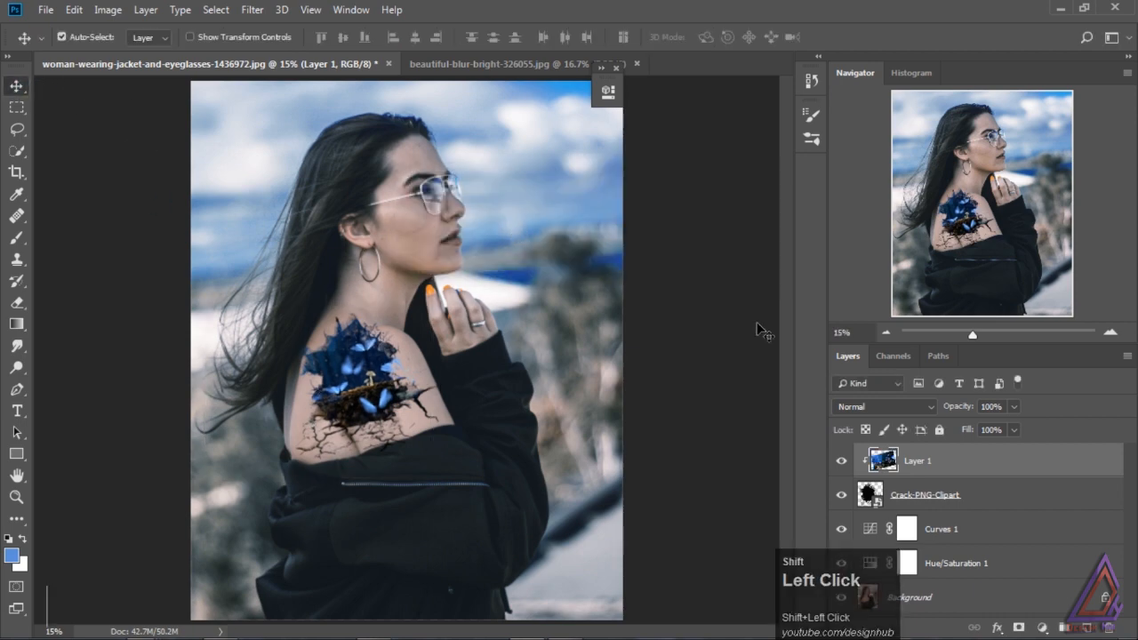
Add a layer mask to the clipped butterfly image and paint black along the crack's upper edges with a 150 px brush at 51% opacity.
shift+click(1019, 628)
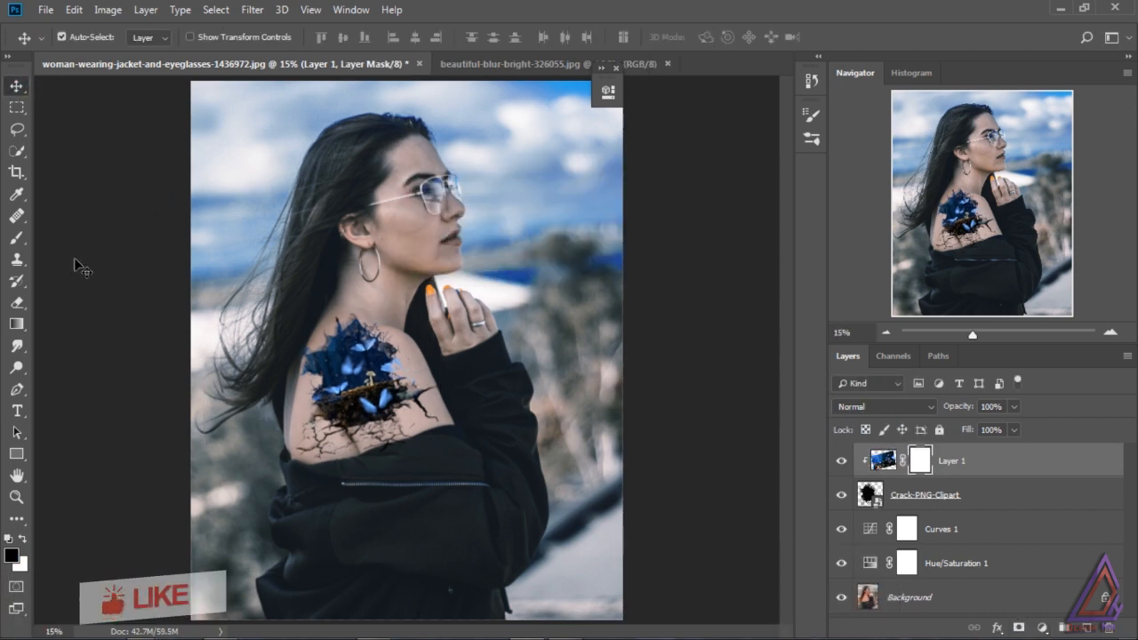
click(17, 238)
click(348, 37)
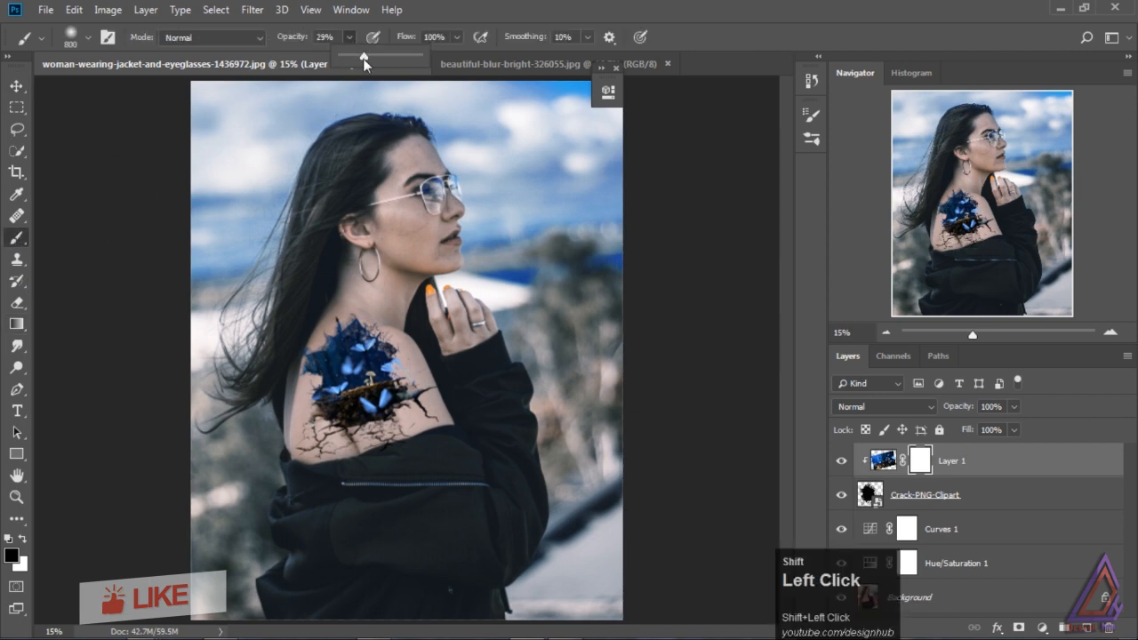
key(bracketleft)
key(bracketleft)
key(bracketleft)
key(bracketleft)
key(bracketleft)
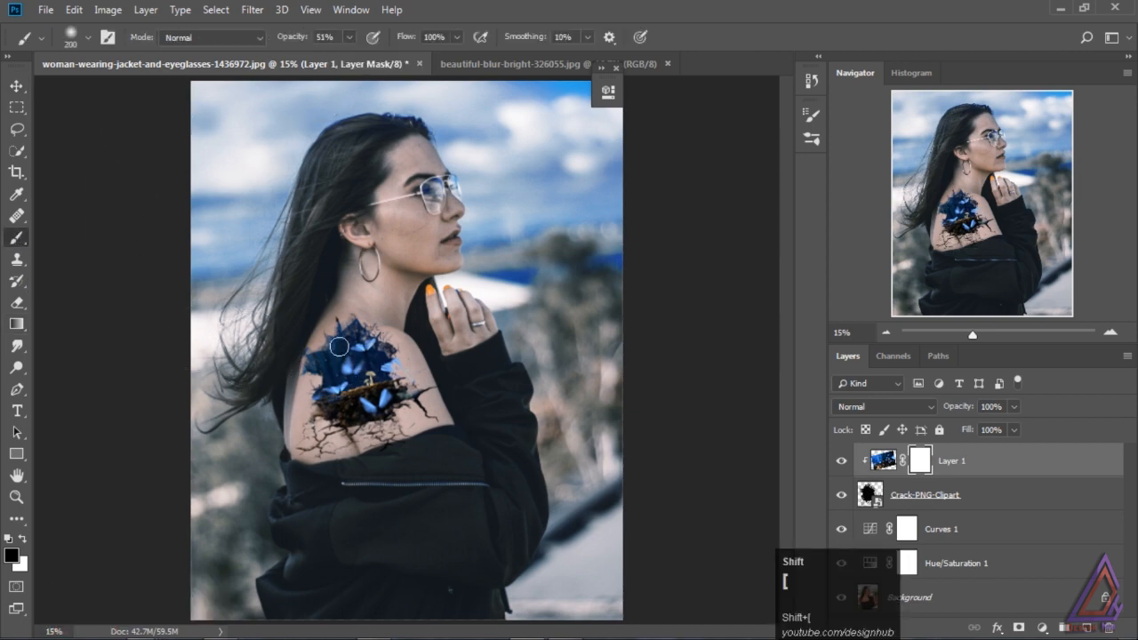
shift+click(326, 336)
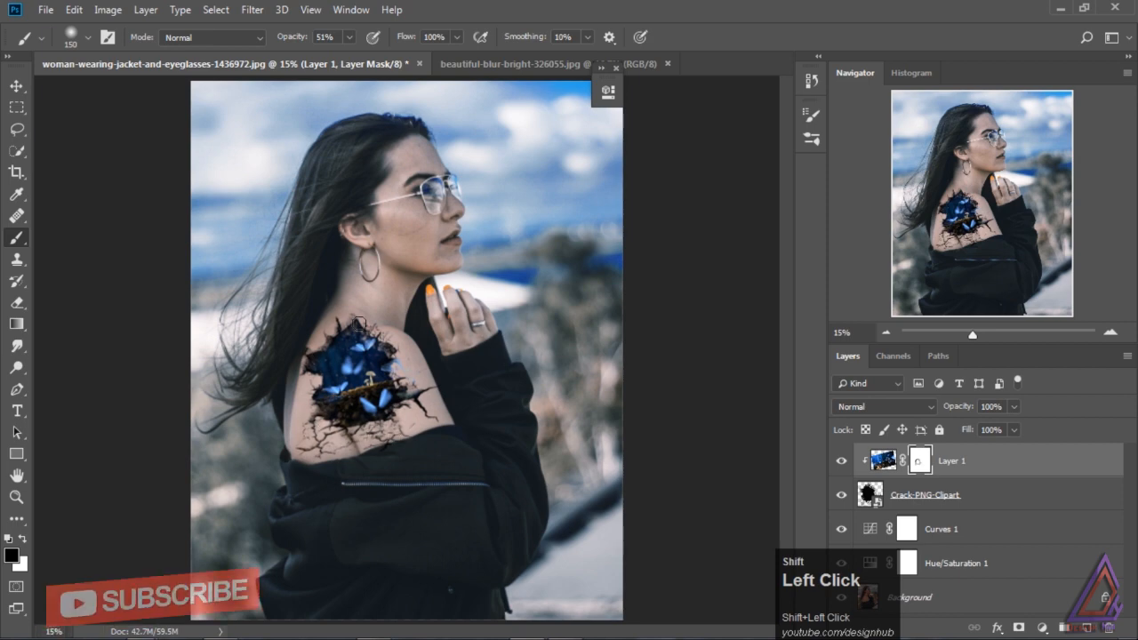
shift+click(406, 348)
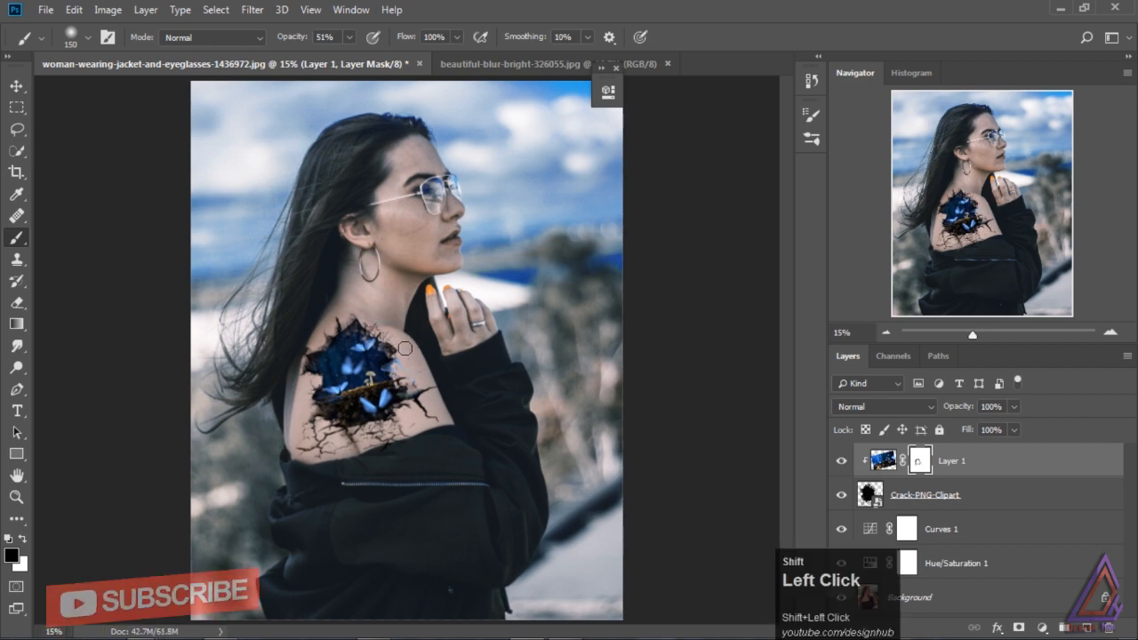
Refine the butterfly image's mask around the rest of the crack's rim, using brush sizes of 250 and 150 px at 51% opacity.
key(bracketright)
key(bracketright)
key(bracketright)
key(bracketright)
shift+click(338, 358)
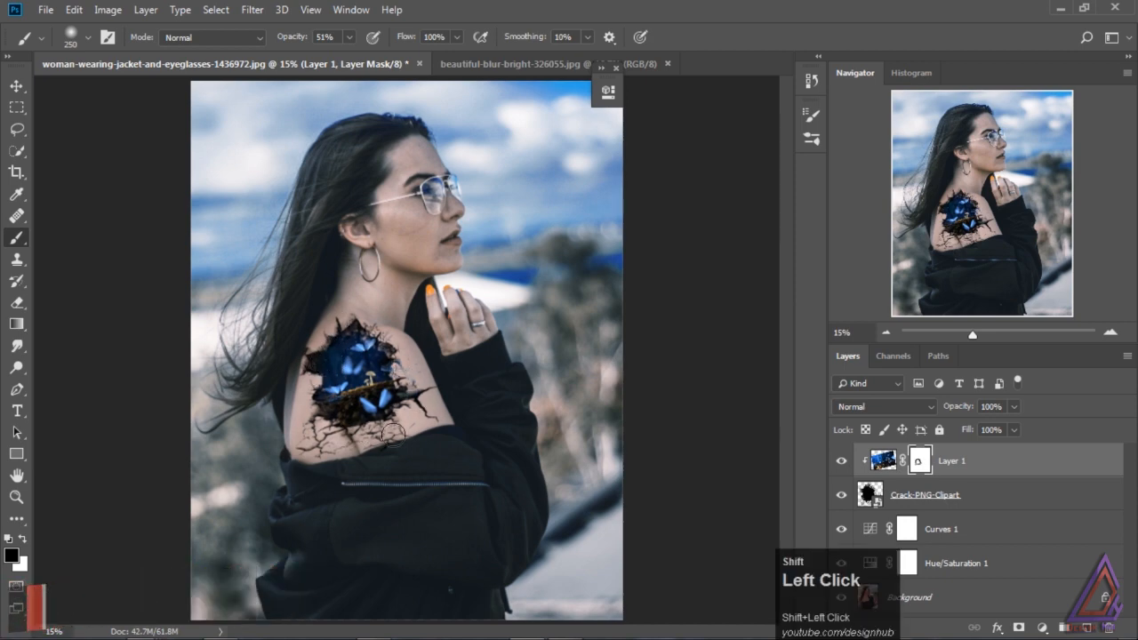
key(bracketleft)
key(bracketleft)
key(bracketleft)
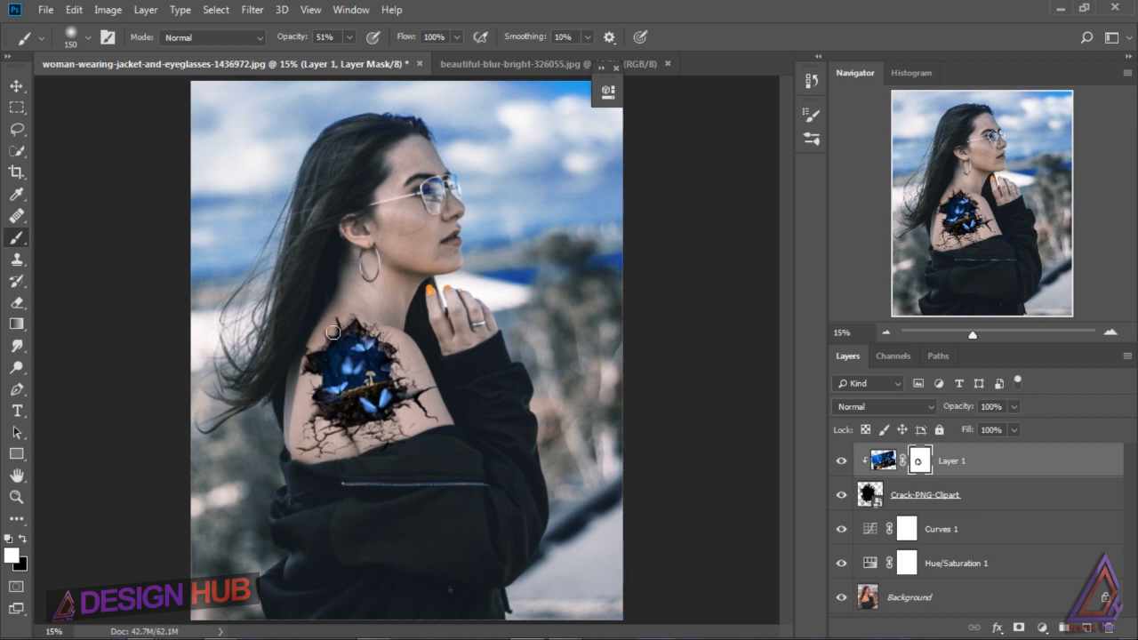
key(v)
click(117, 293)
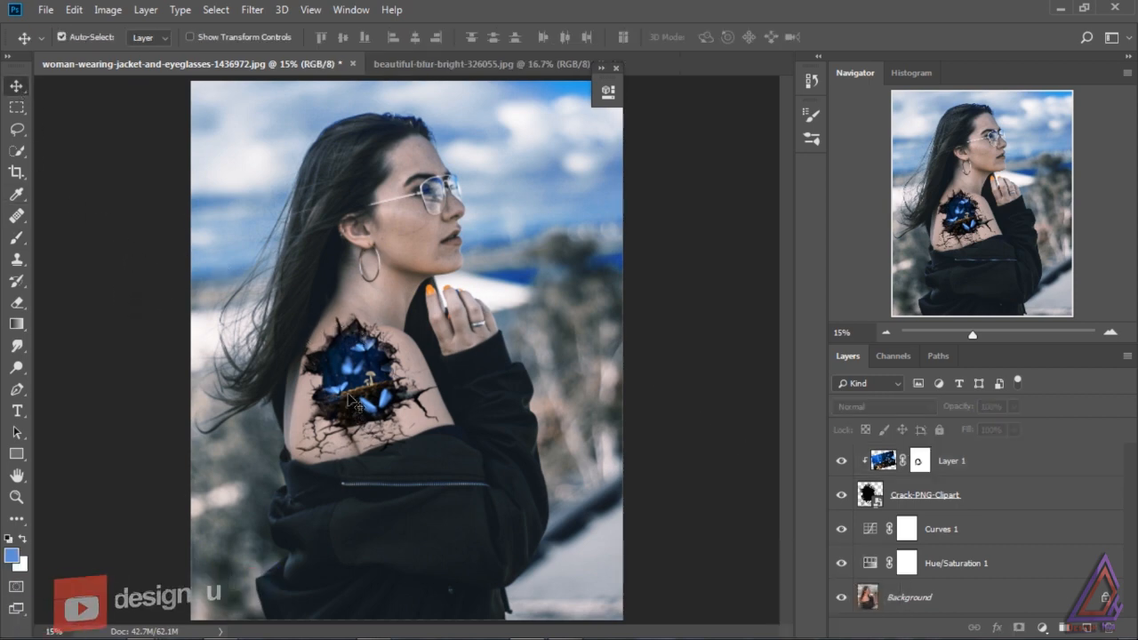
Crop the portrait at a 5:7 ratio, trimming the sides and bottom so the woman and her cracked shoulder fill the frame.
click(211, 269)
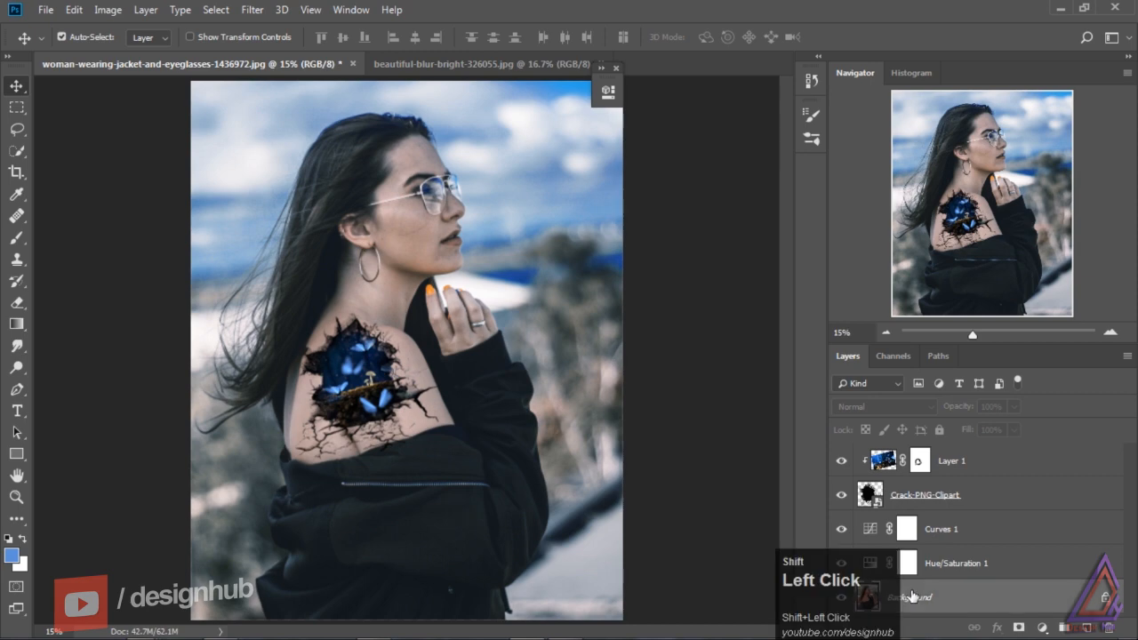
click(15, 170)
drag(414, 620, 407, 592)
mouse_move(402, 456)
mouse_down()
mouse_move(390, 456)
mouse_move(420, 456)
mouse_up()
drag(409, 592, 409, 579)
drag(404, 501, 412, 500)
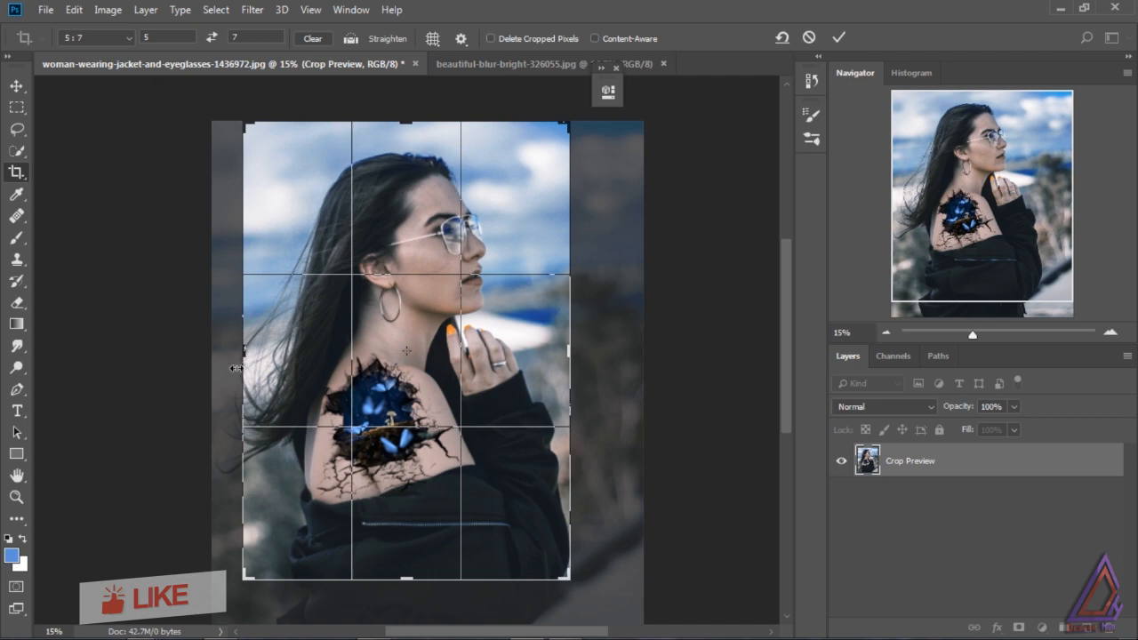
drag(245, 356, 234, 349)
mouse_move(434, 358)
shift+mouse_down()
mouse_move(451, 359)
mouse_move(423, 340)
shift+mouse_up()
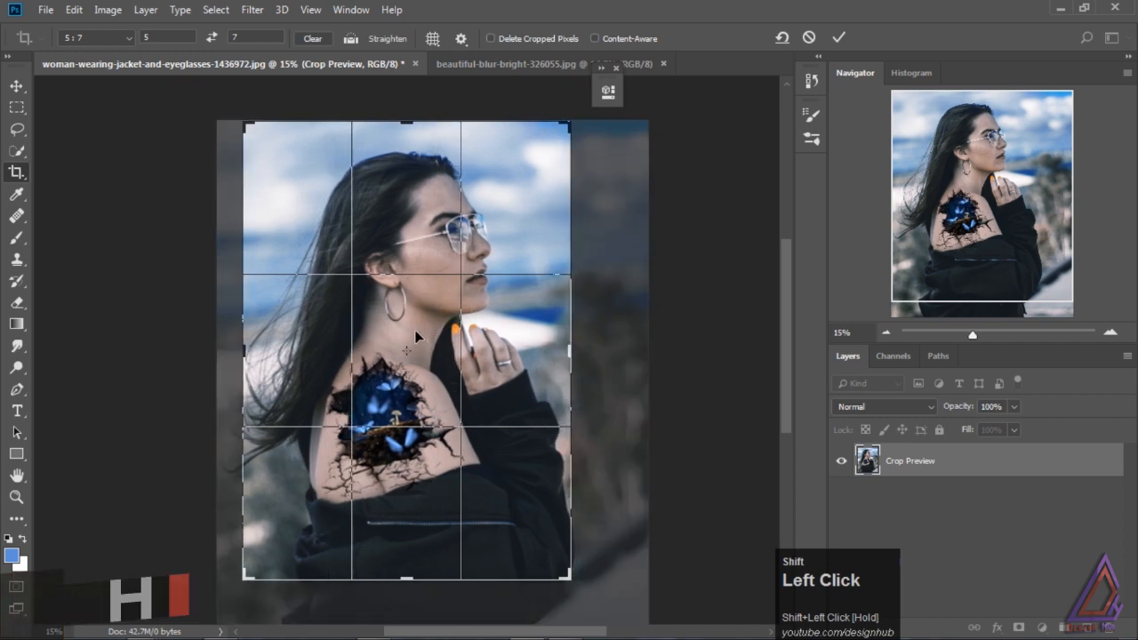
key(v)
click(491, 253)
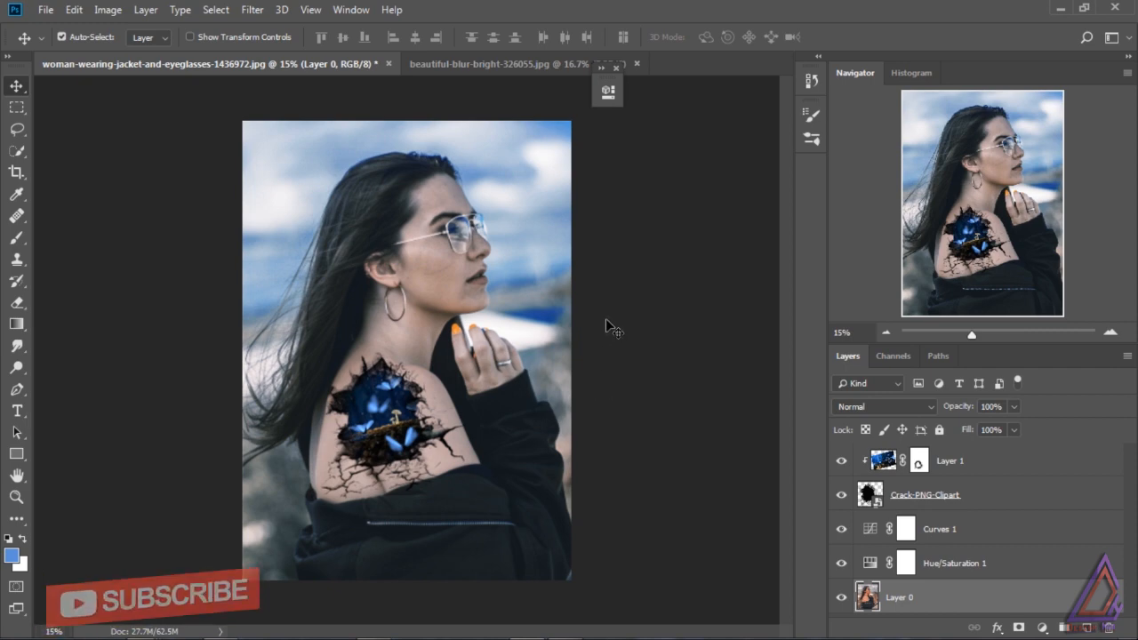
Paint white softly on the butterfly image's mask over the lower crack with a 400 px brush at 18% opacity.
click(913, 466)
click(16, 238)
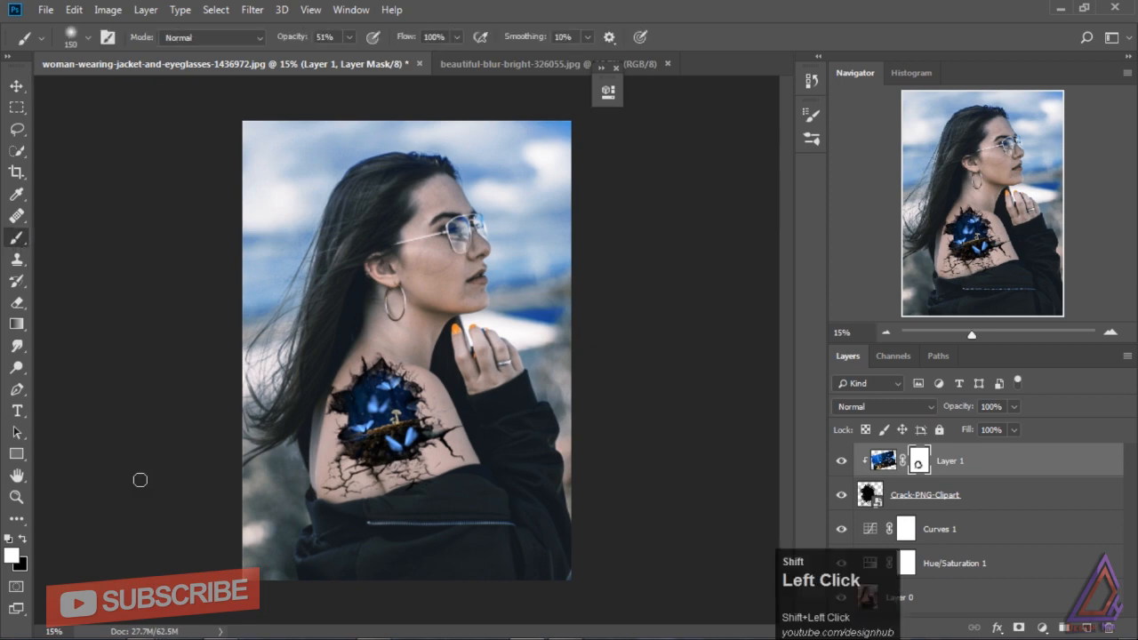
key(])
key(])
key(])
key(])
key(])
key(])
key(])
key(])
click(350, 37)
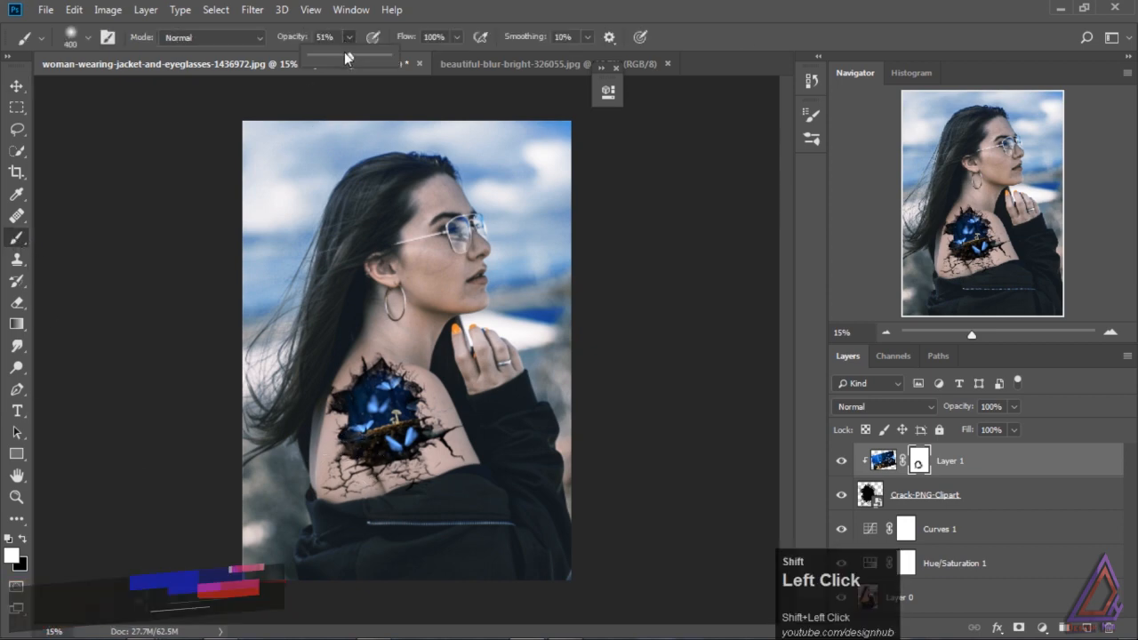
drag(346, 56, 325, 56)
shift+click(341, 473)
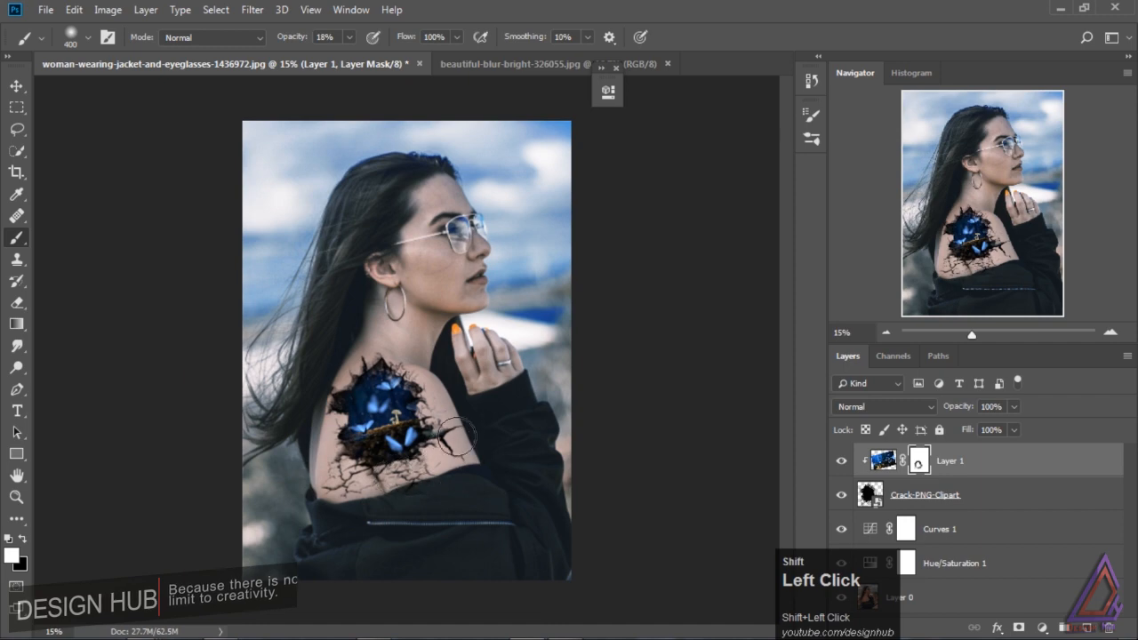
Add a layer mask to the crack image and paint black at 100% brush opacity to hide stray crack lines around its outer edges.
click(1025, 626)
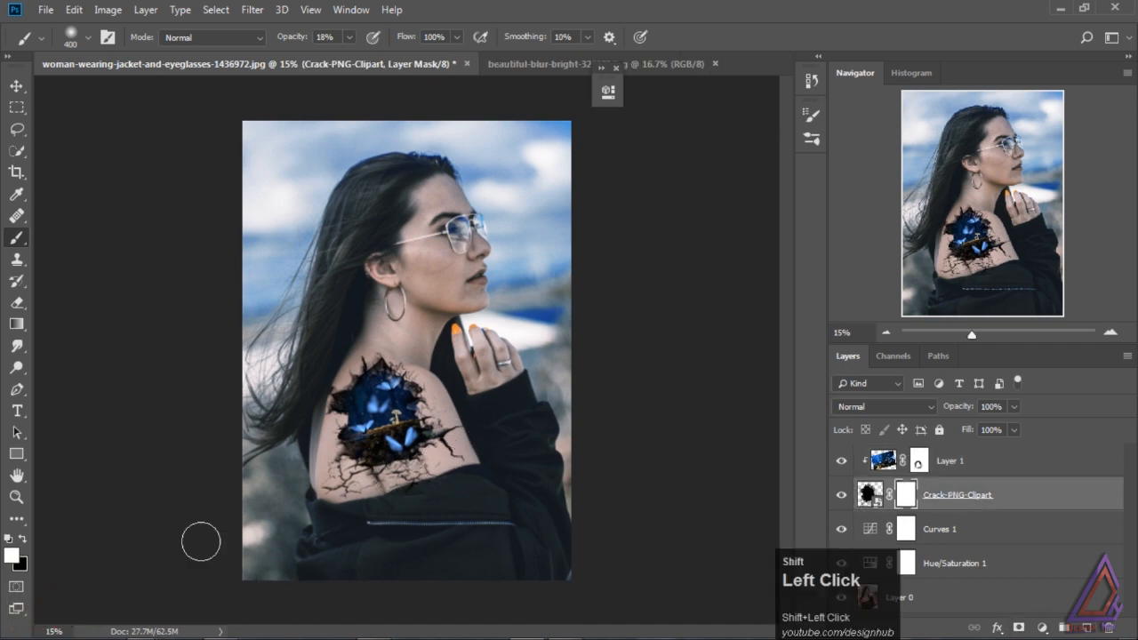
key(d)
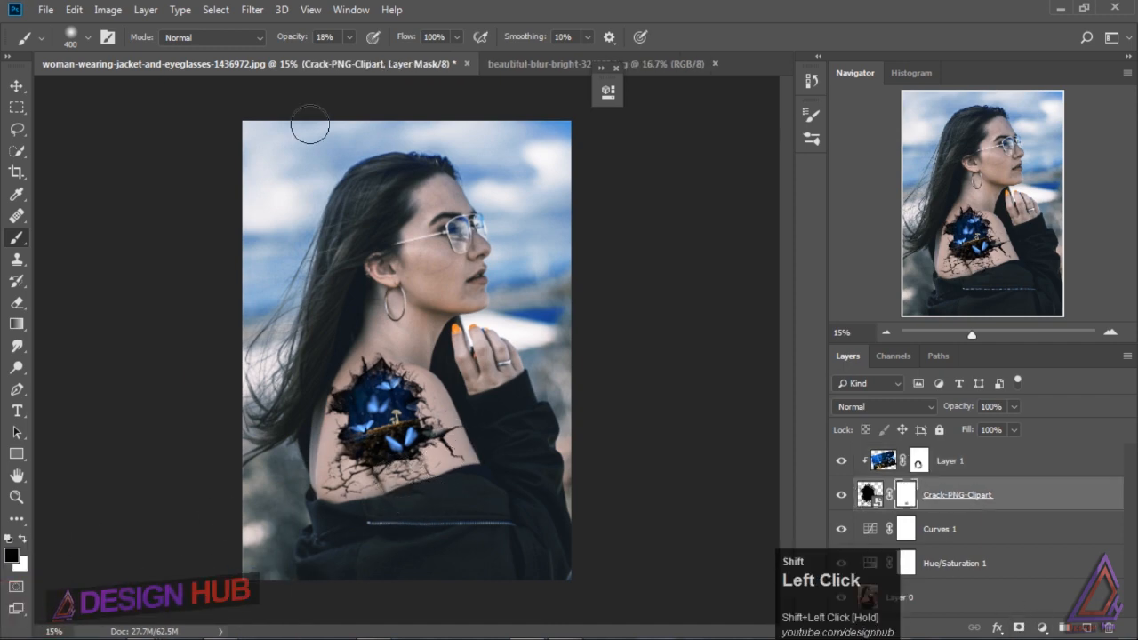
drag(348, 38, 406, 60)
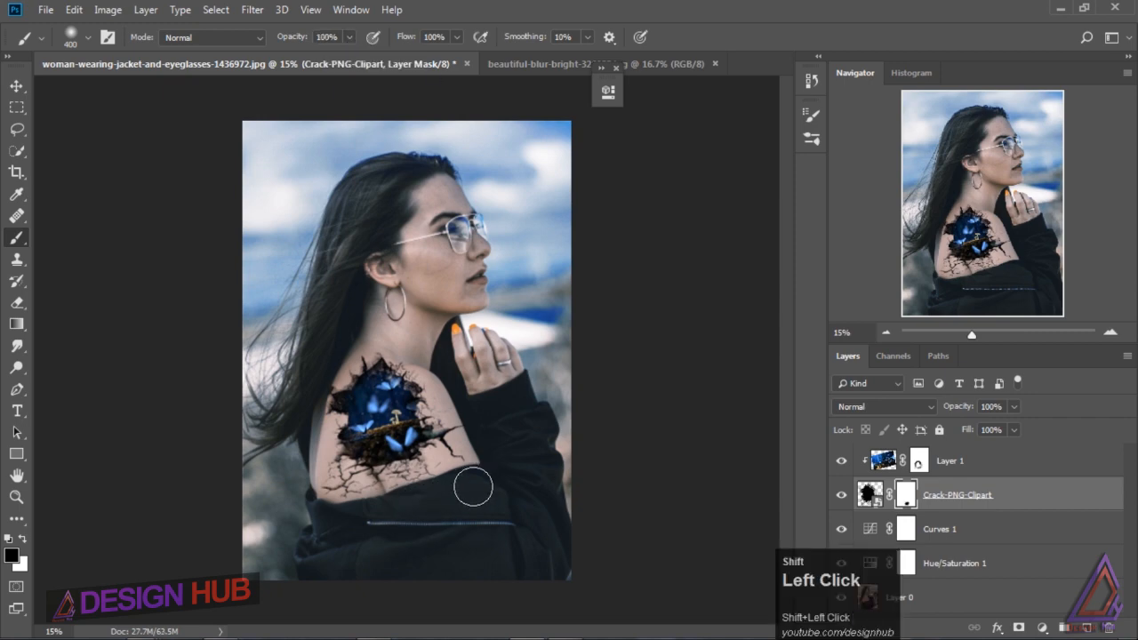
click(478, 426)
click(434, 376)
click(388, 331)
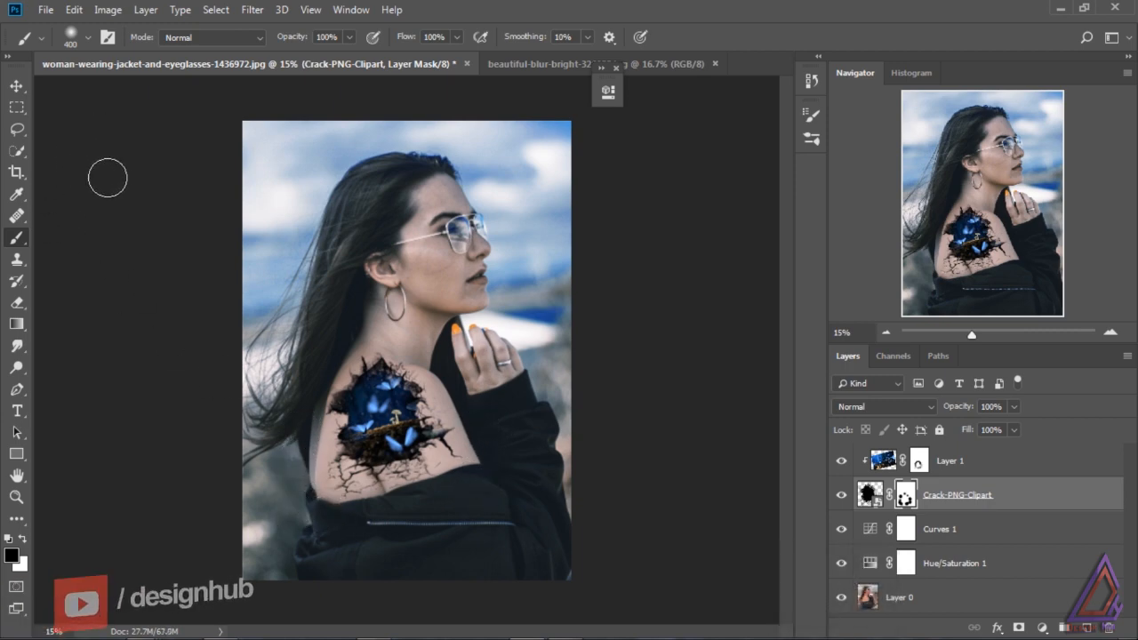
click(16, 85)
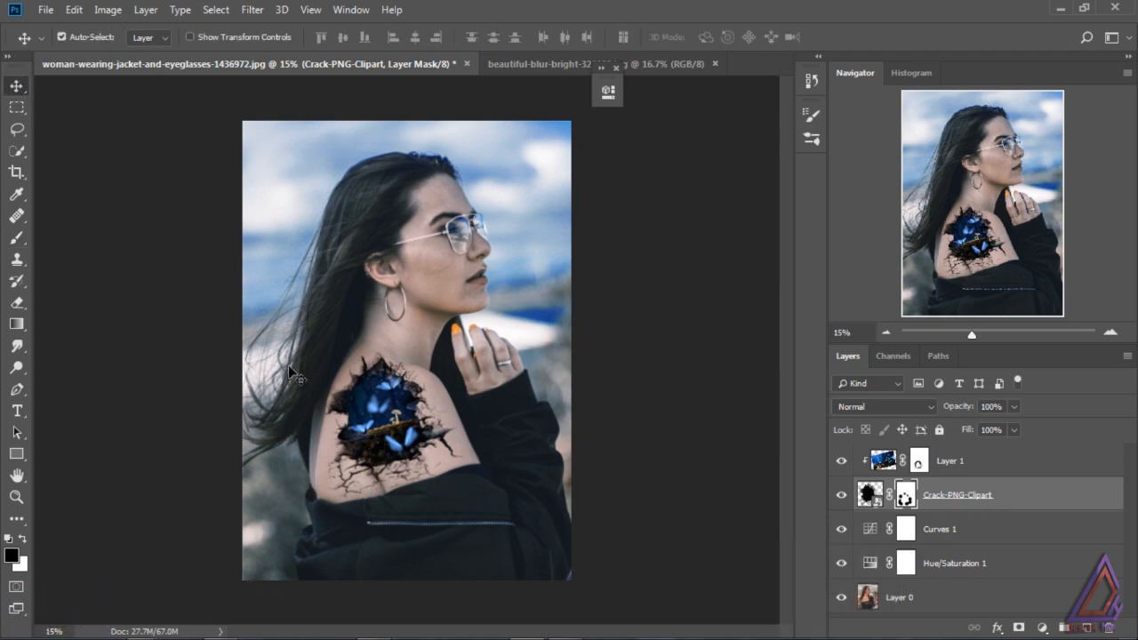
Open the butterflies-2649292_1920.png image from the pngs folder.
click(139, 627)
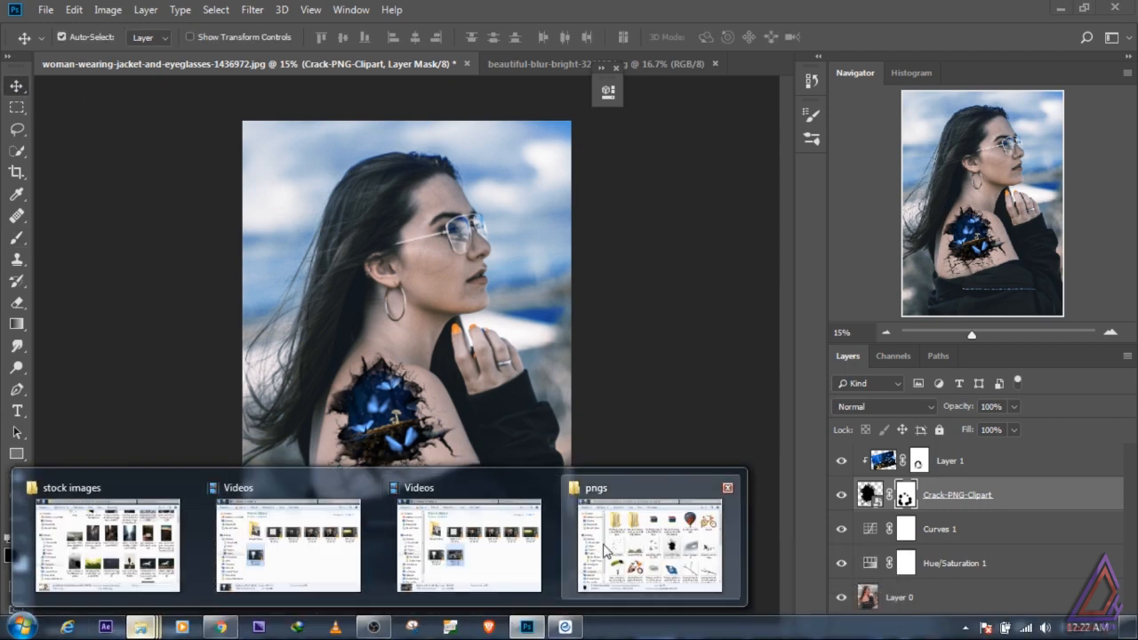
click(648, 541)
click(783, 362)
double_click(789, 376)
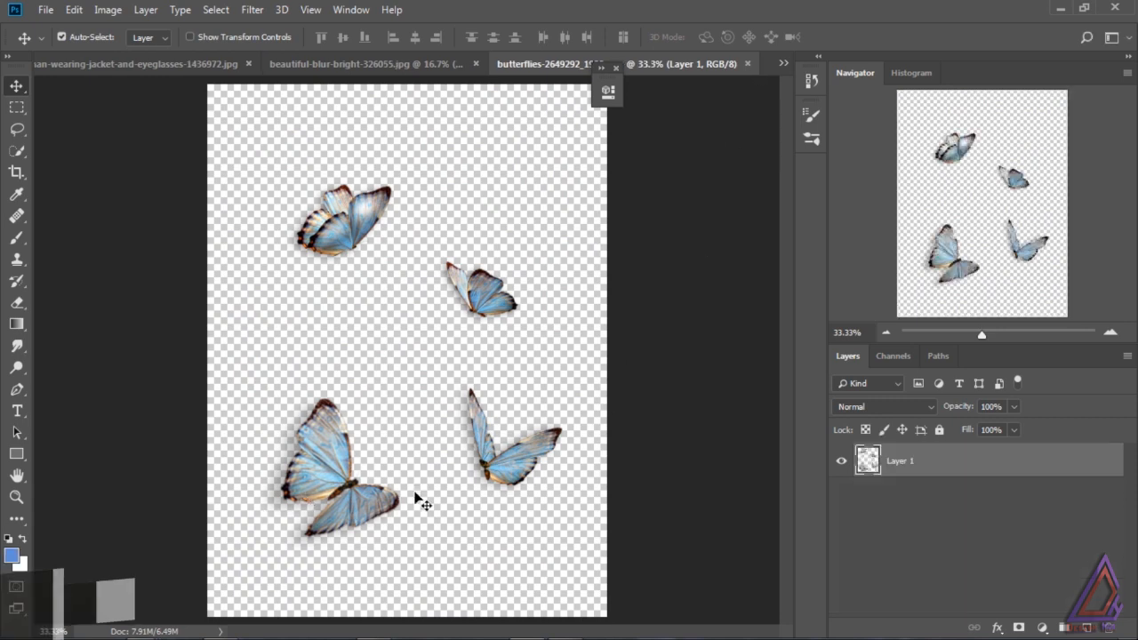
Grade the butterflies with the Camera Raw Filter: temperature -73, contrast +30, highlights -6, blacks +5, clarity +27 and vibrance +72.
click(253, 10)
click(518, 160)
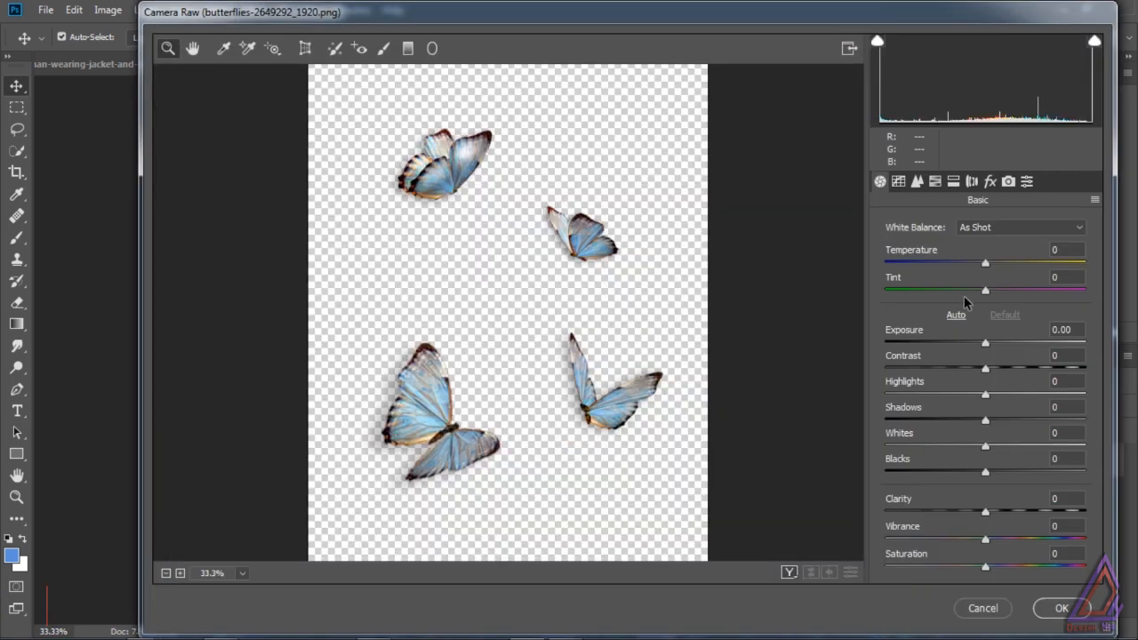
drag(986, 262, 918, 269)
drag(1007, 291, 986, 290)
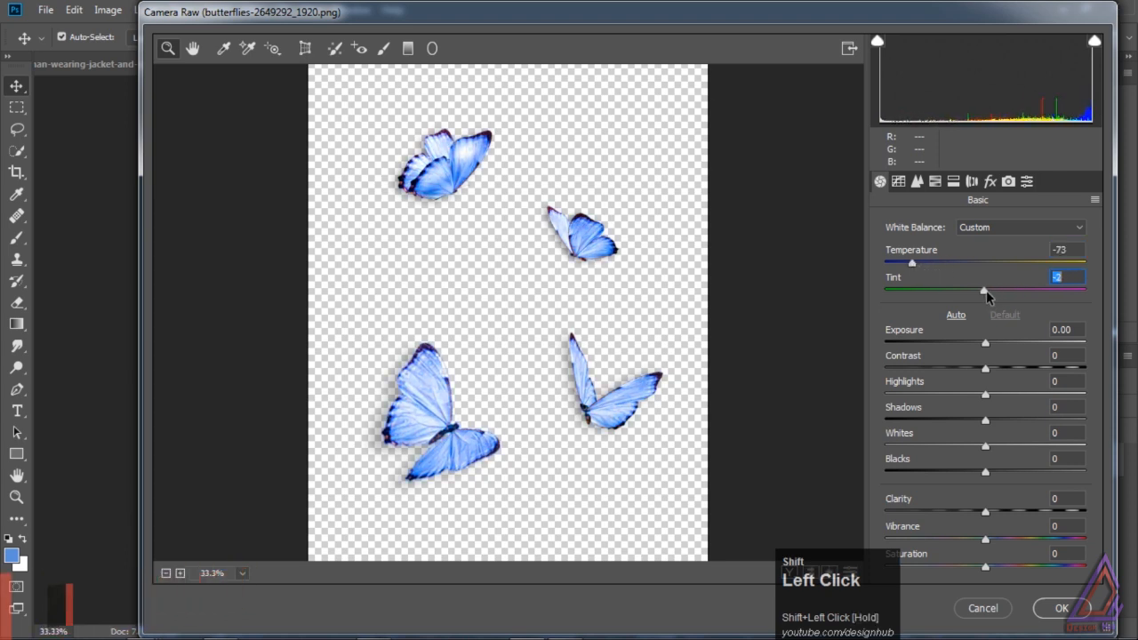
drag(985, 367, 1015, 367)
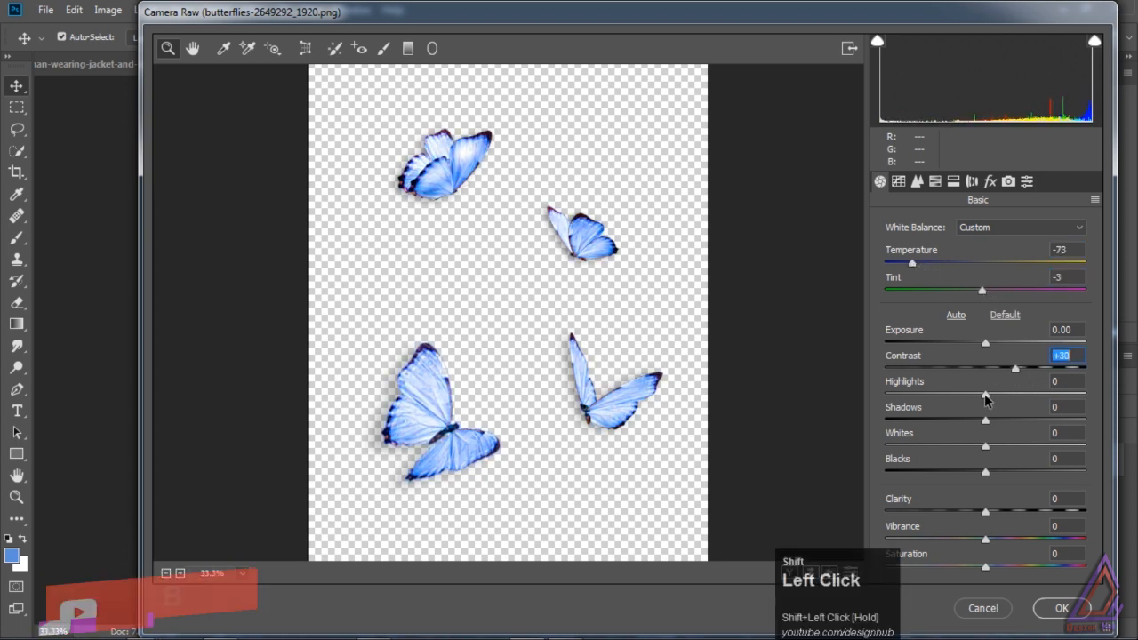
drag(986, 472, 1060, 540)
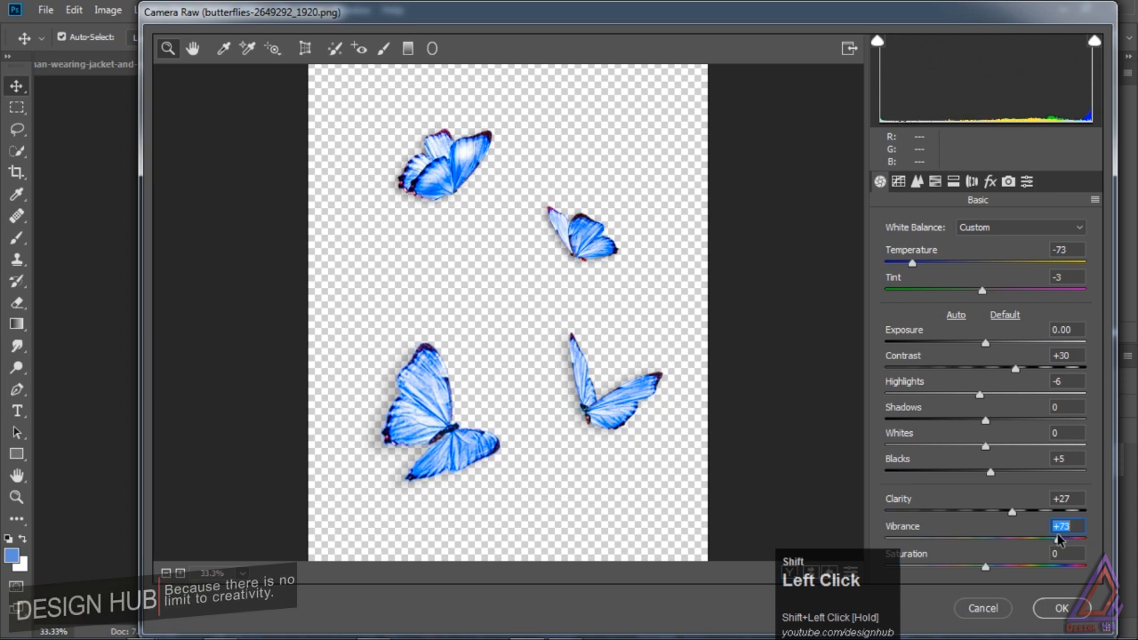
Set the tint to 0, fine-tune the saturation and clarity, and apply the Camera Raw adjustments to the butterflies.
drag(988, 292, 996, 296)
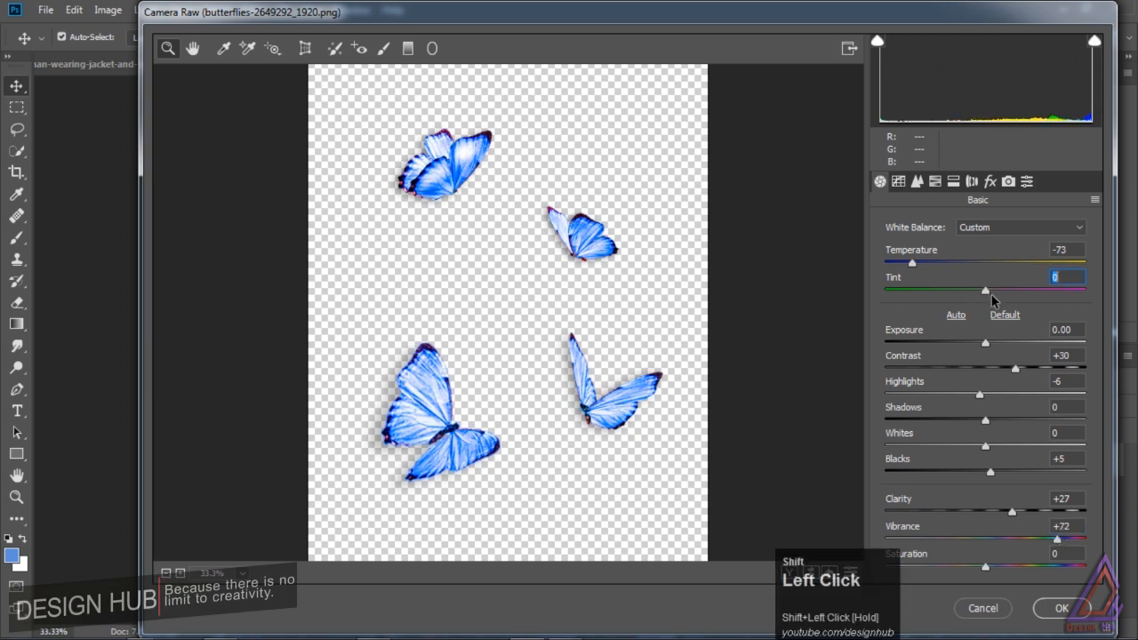
drag(985, 567, 999, 567)
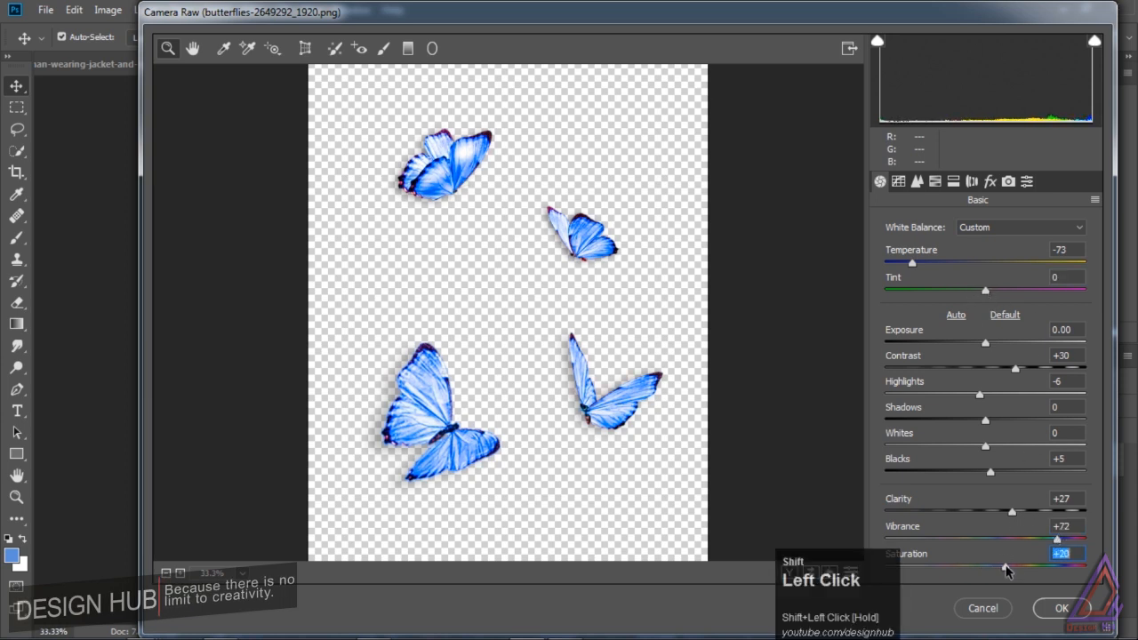
shift+click(1011, 514)
click(1058, 608)
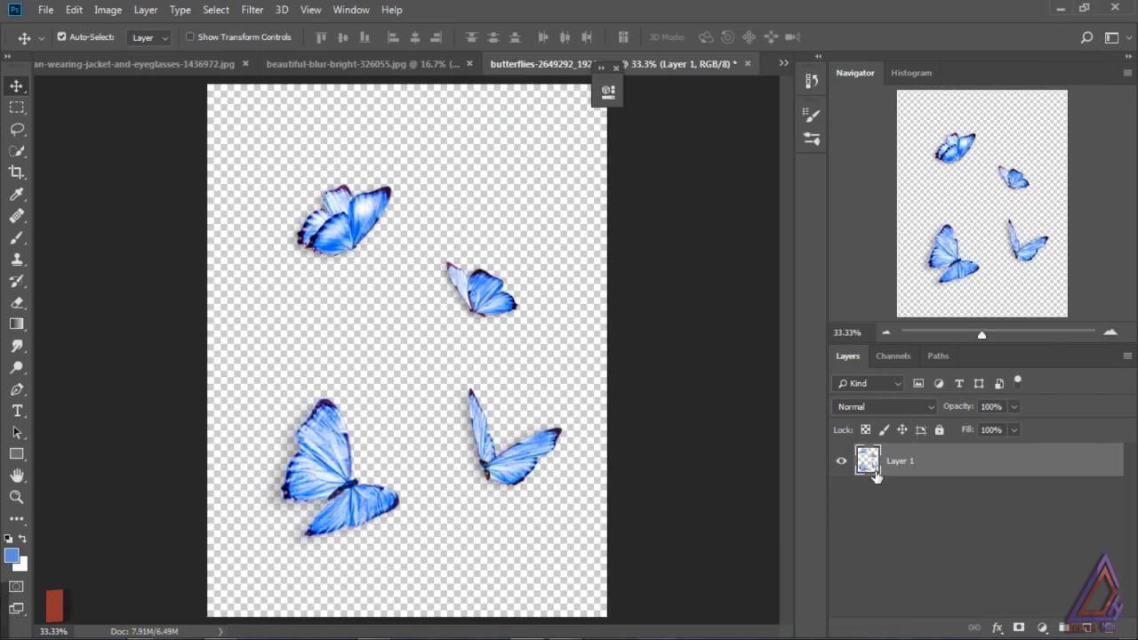
Lasso the smallest butterfly and bring it into the portrait document.
shift+click(16, 129)
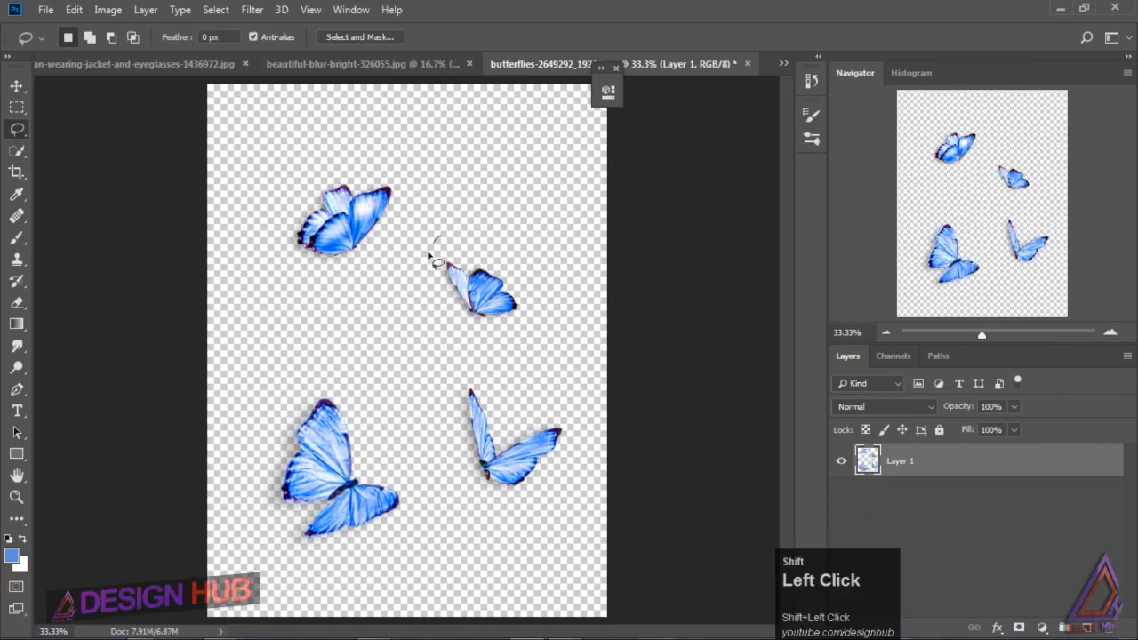
key(v)
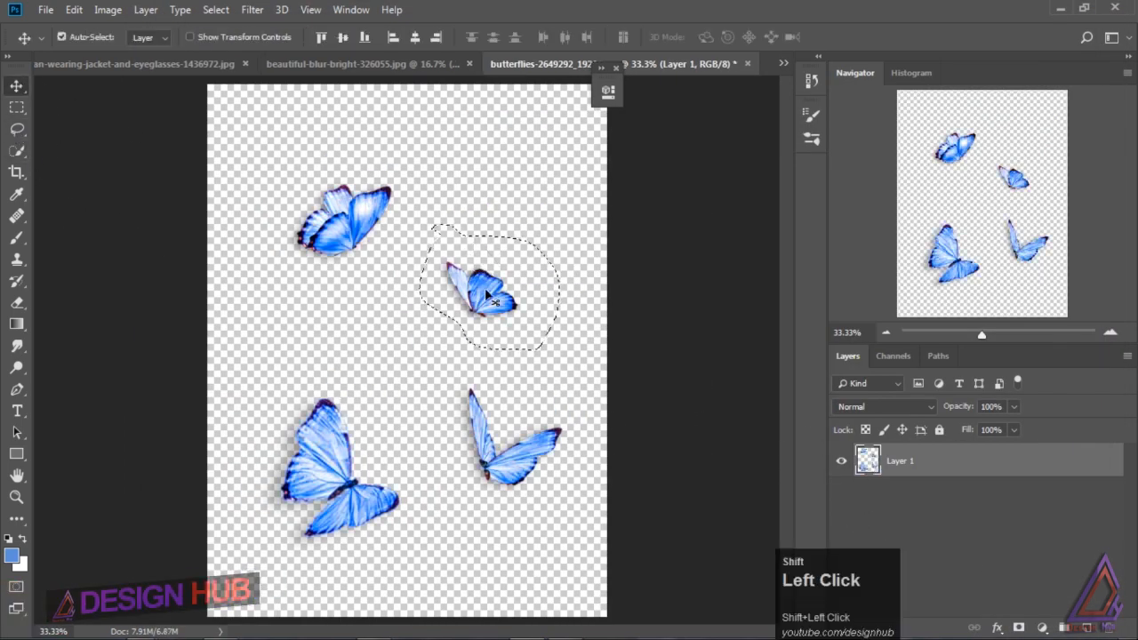
mouse_move(480, 287)
mouse_down()
mouse_move(209, 76)
mouse_move(498, 183)
mouse_up()
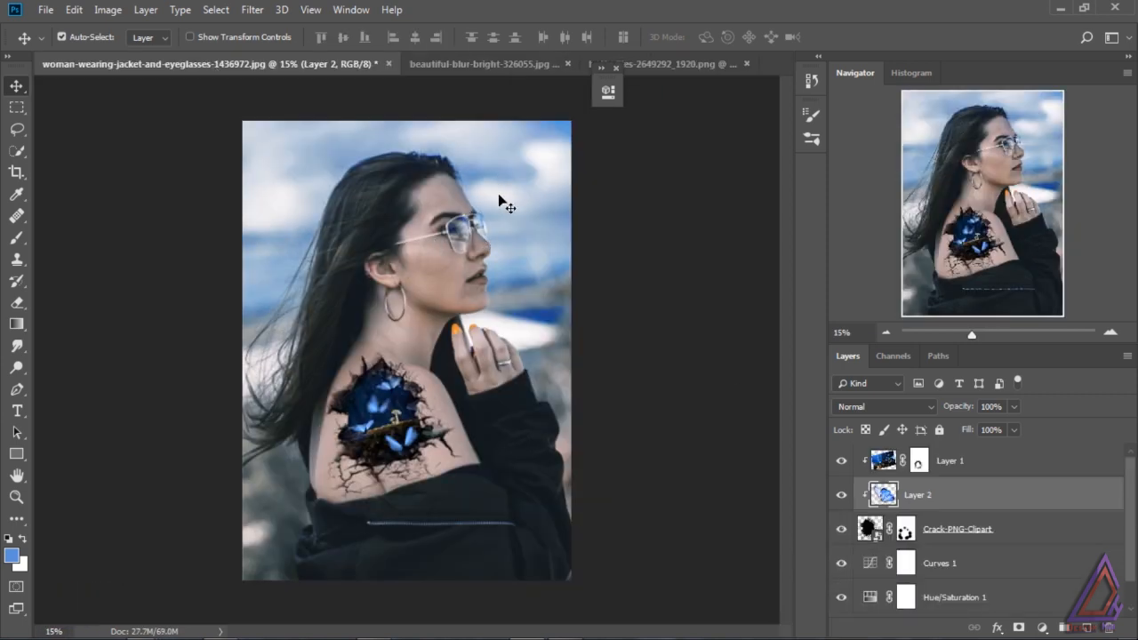
Move the single butterfly's layer above the others, release its clipping mask, and place it on the crack's upper right edge.
drag(941, 508, 959, 469)
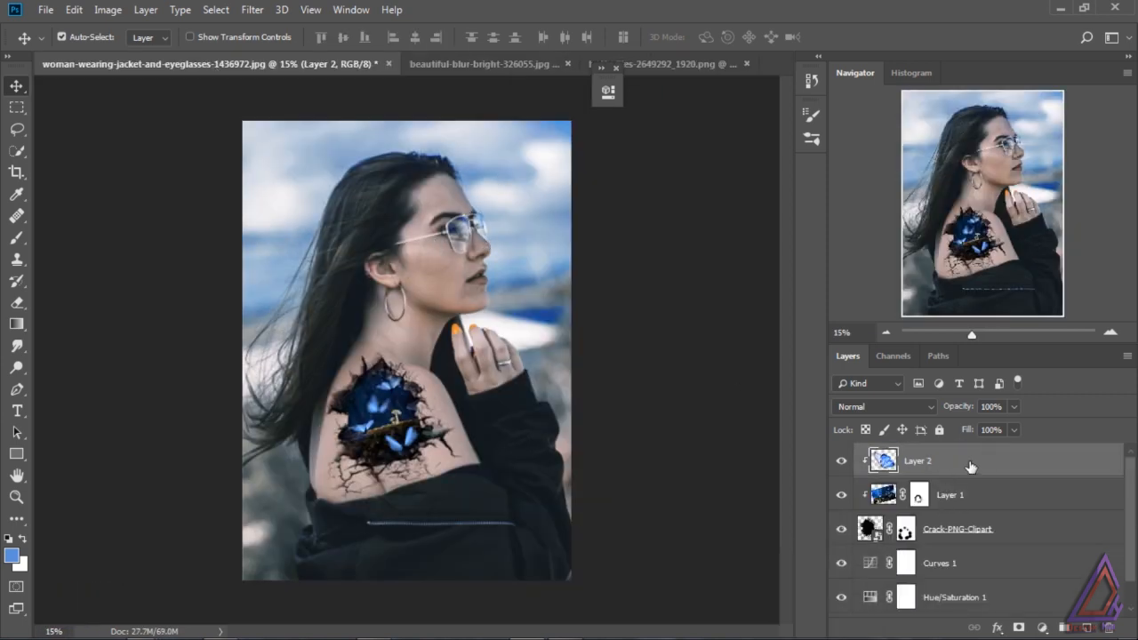
right_click(967, 466)
click(858, 293)
drag(426, 242, 434, 392)
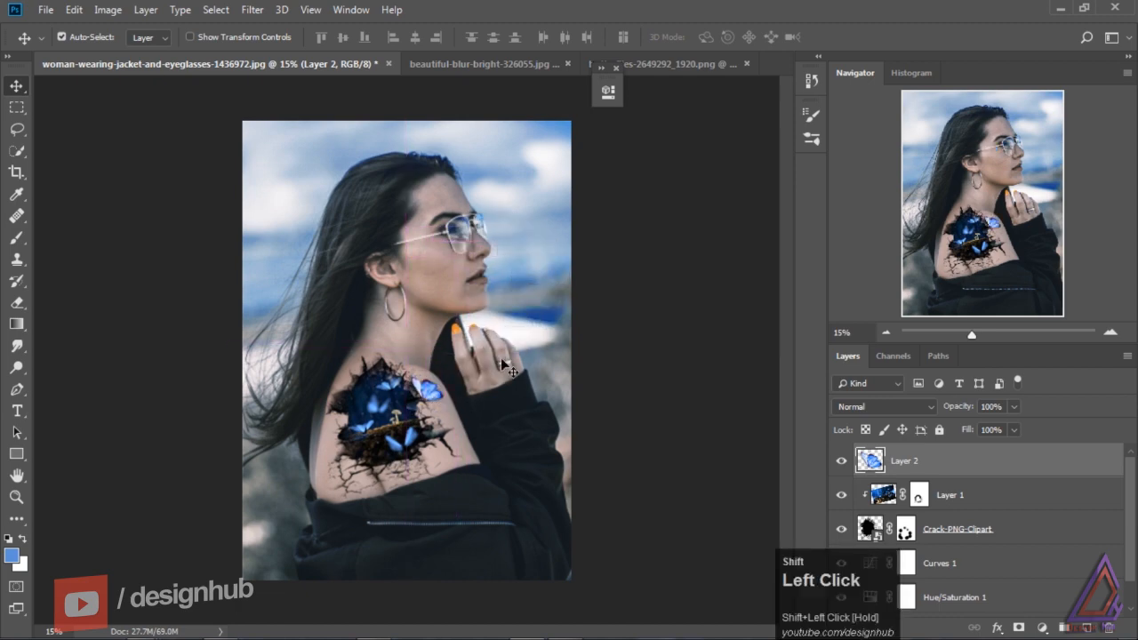
Convert the shoulder butterfly's layer to a smart object and add a blue Color Burn color overlay at 68% opacity.
right_click(957, 470)
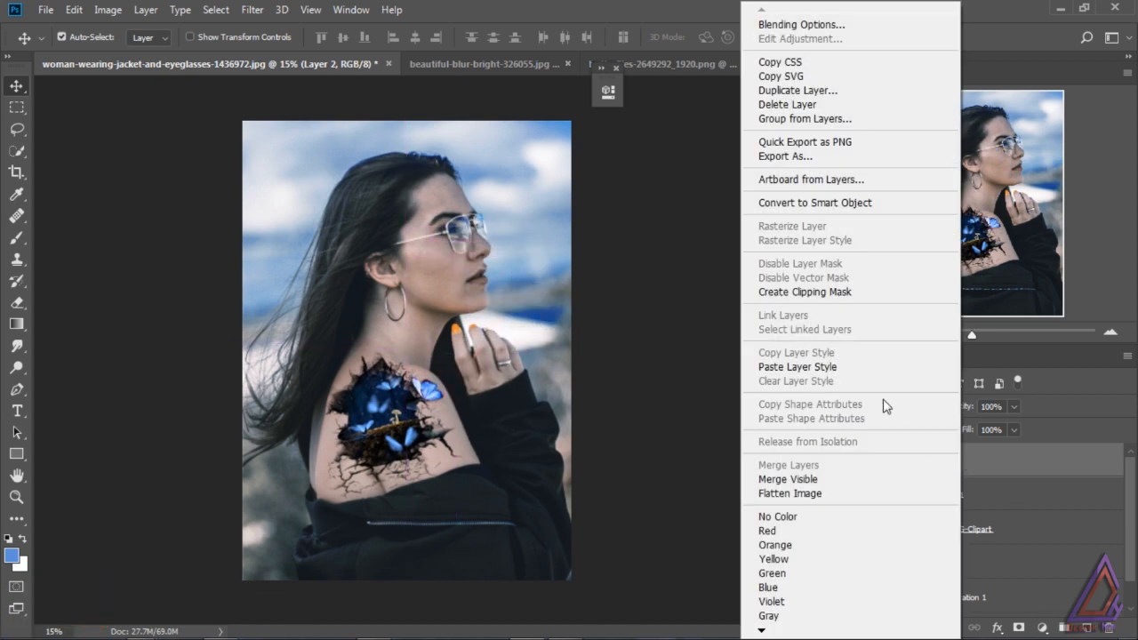
click(892, 207)
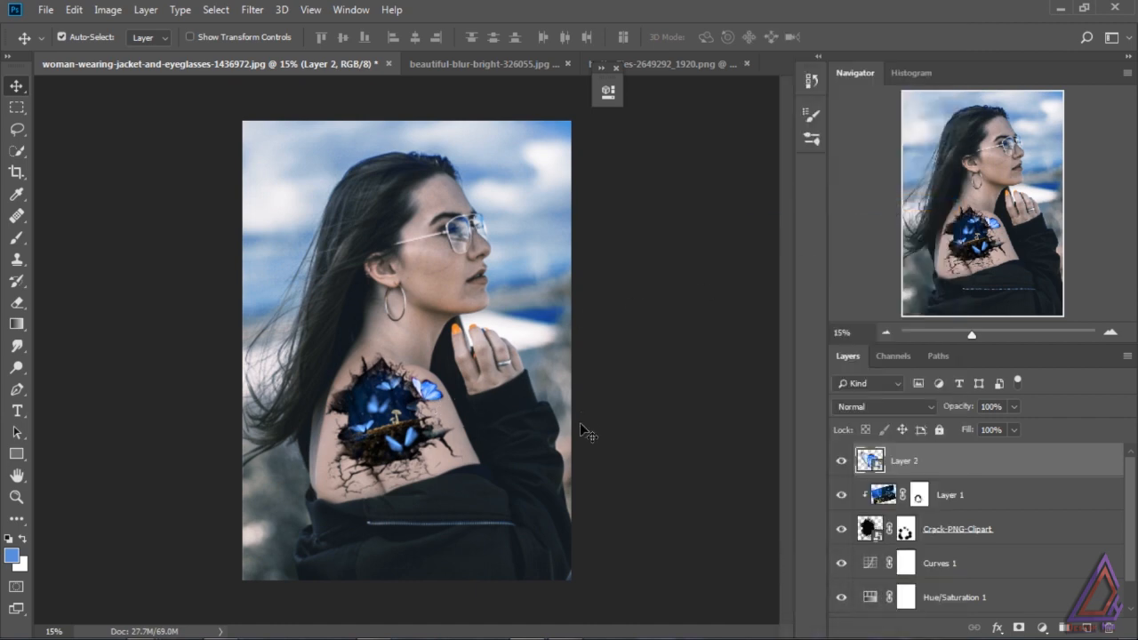
double_click(1095, 467)
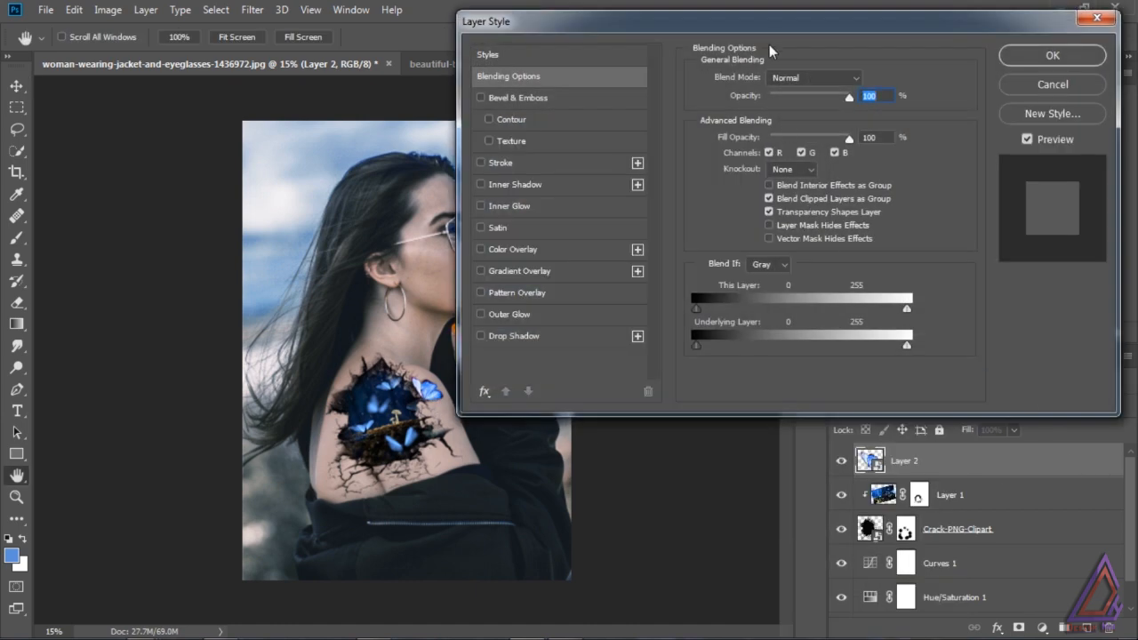
drag(769, 19, 839, 21)
click(559, 249)
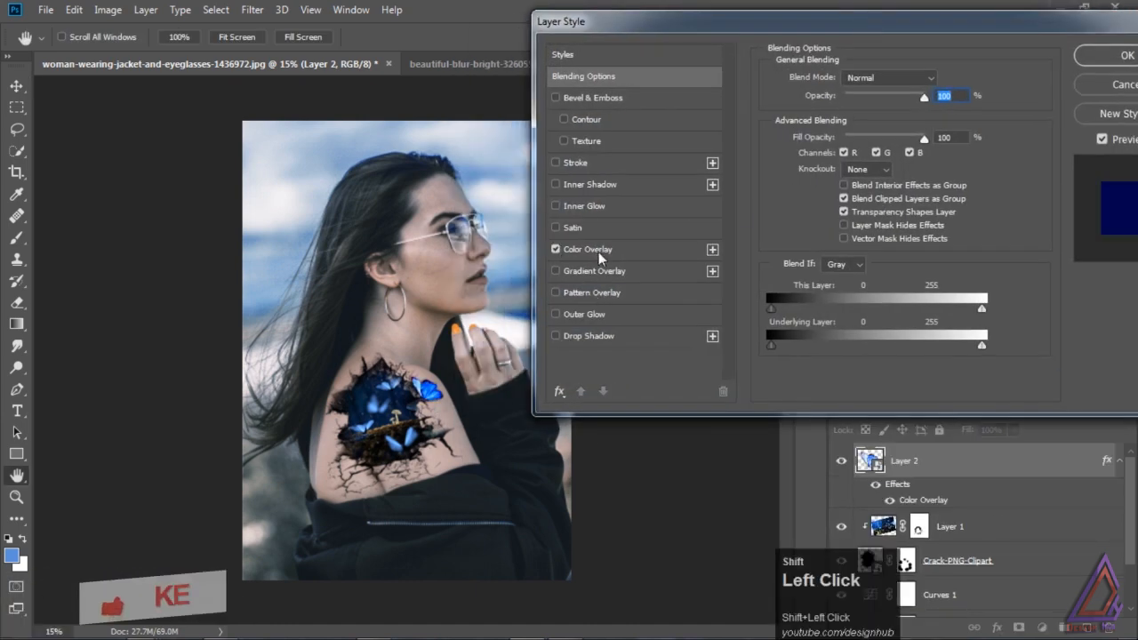
click(598, 249)
drag(913, 101, 888, 102)
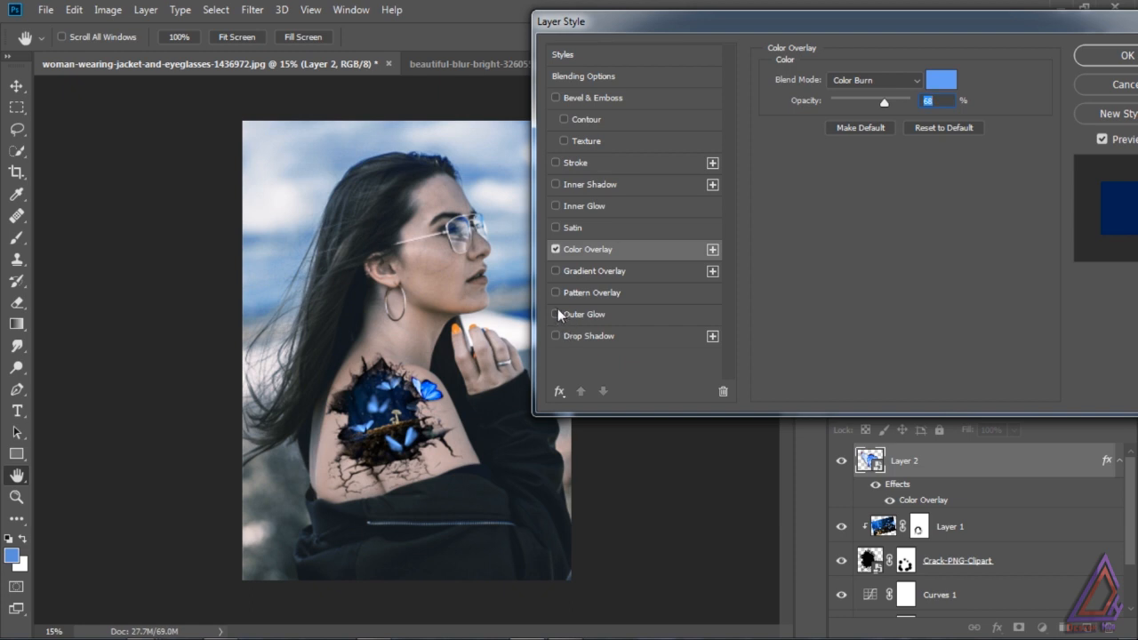
Add a Multiply Inner Glow to the shoulder butterfly with 20% choke and a size of about 120 px.
click(557, 205)
click(587, 205)
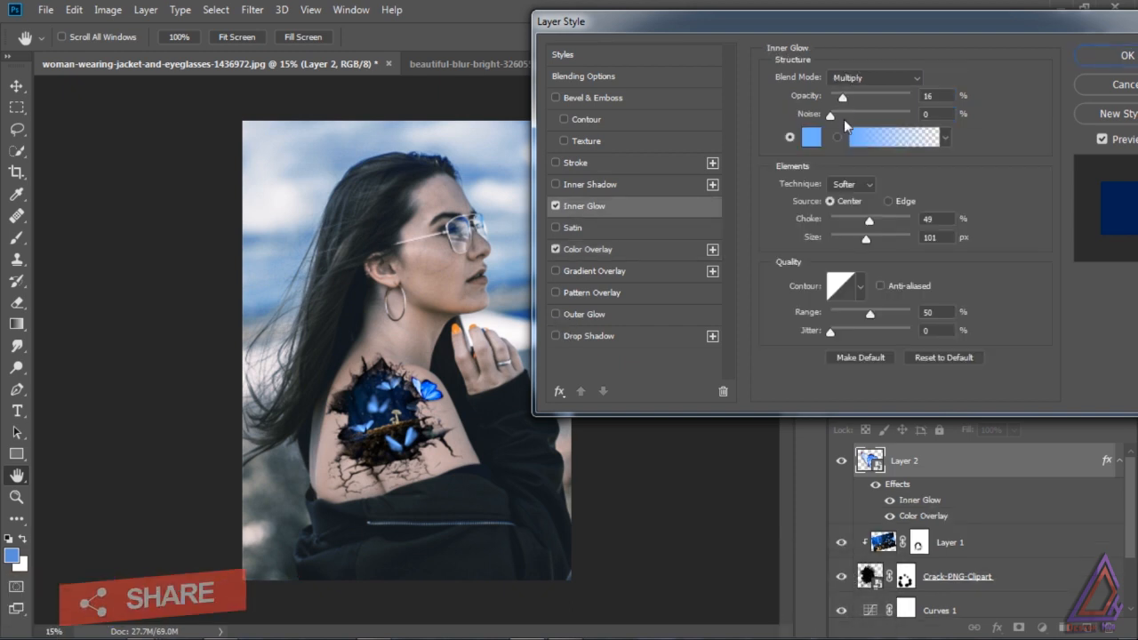
shift+click(870, 223)
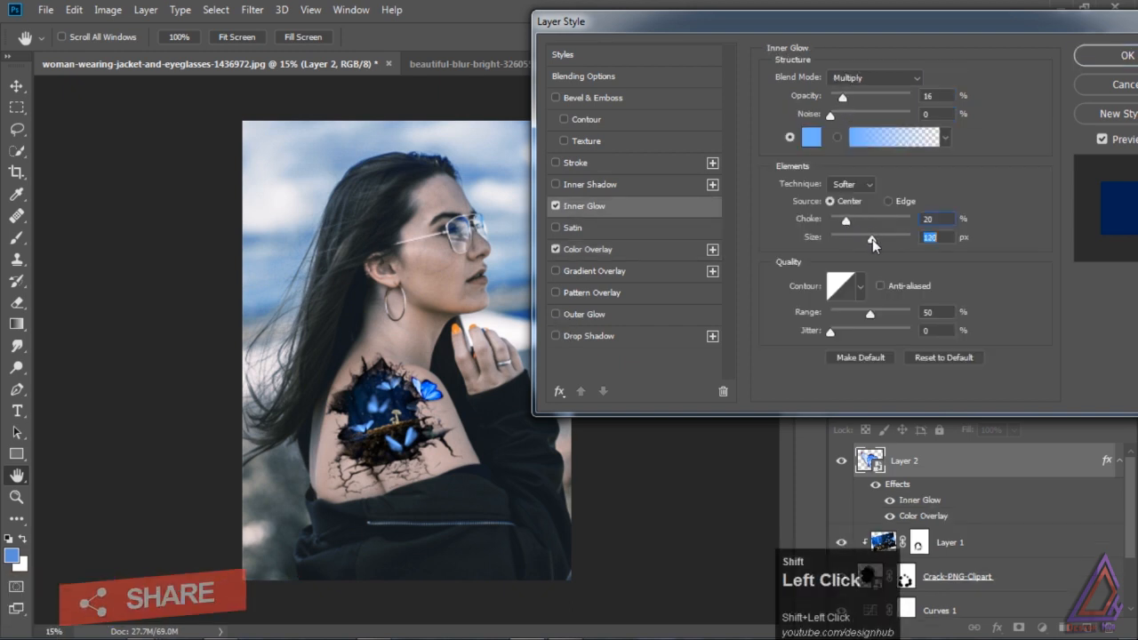
Add an Outer Glow in Color mode with 20% opacity and 10% spread, and apply the butterfly's layer style.
click(585, 314)
shift+click(858, 97)
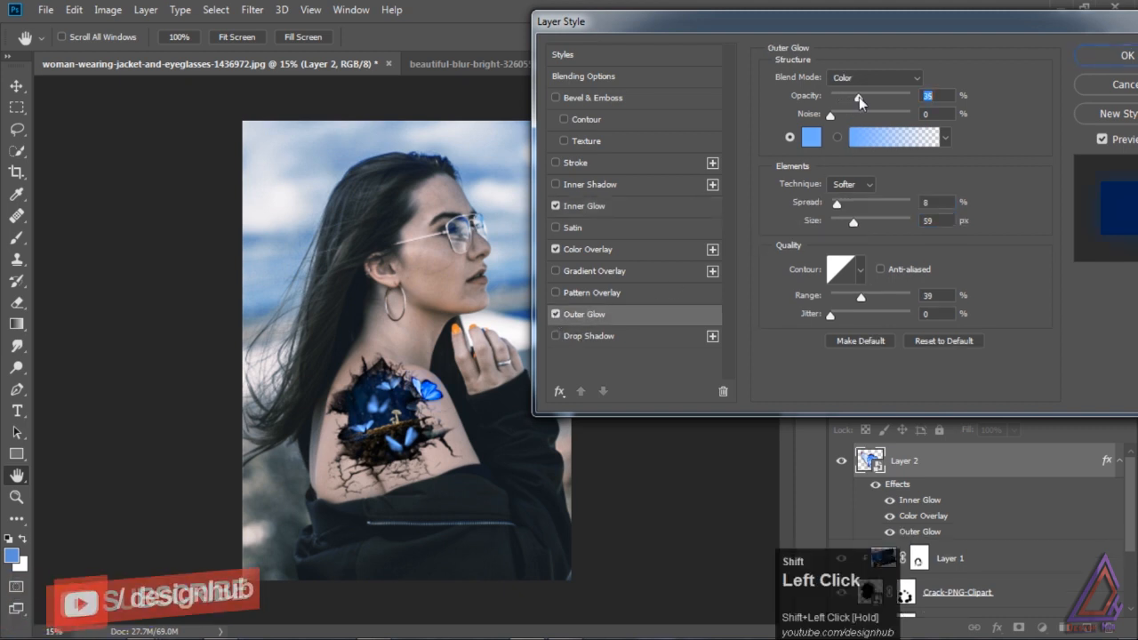
drag(859, 96, 846, 98)
shift+click(838, 202)
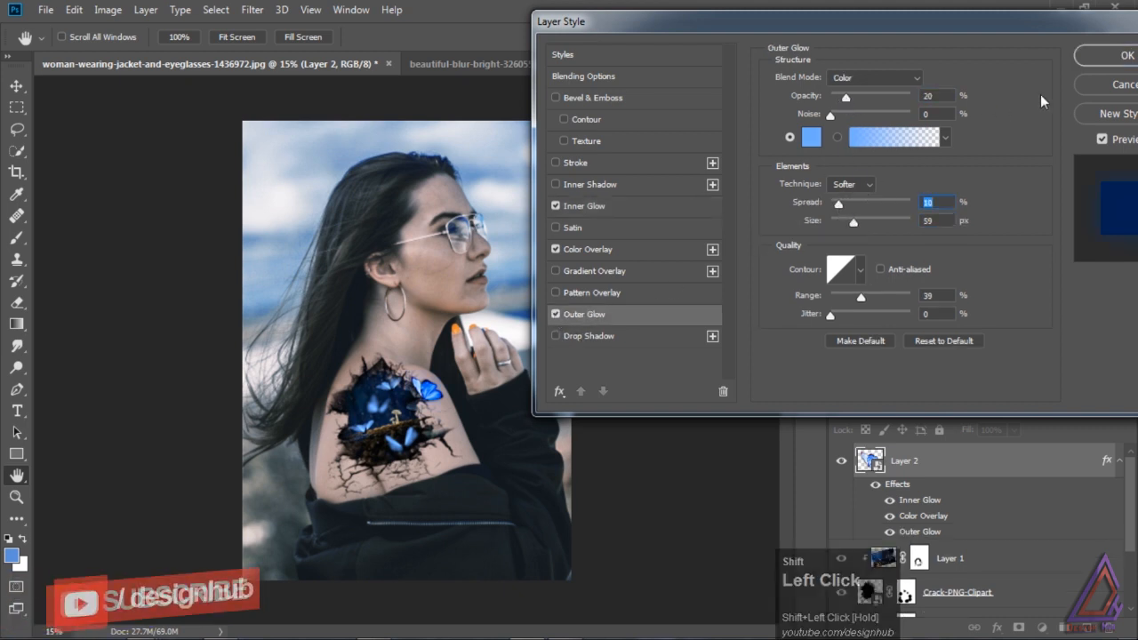
click(1122, 56)
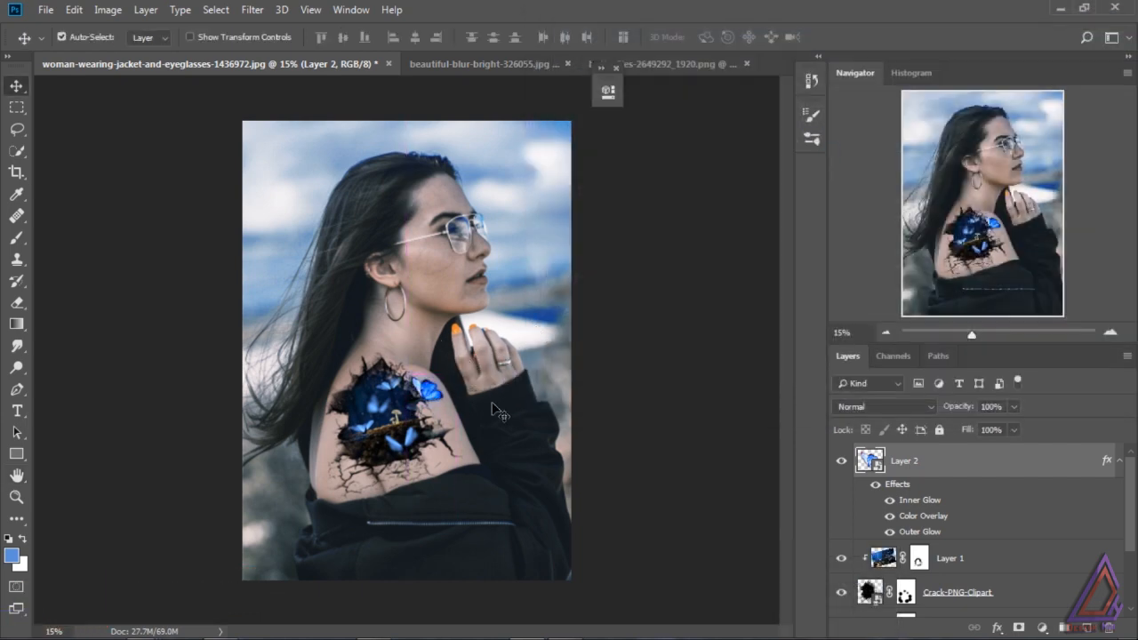
Scale the shoulder butterfly to about 86%, rotate it about 15.7°, and seat it on the crack's upper right edge.
key(ctrl+t)
alt+shift+click(445, 409)
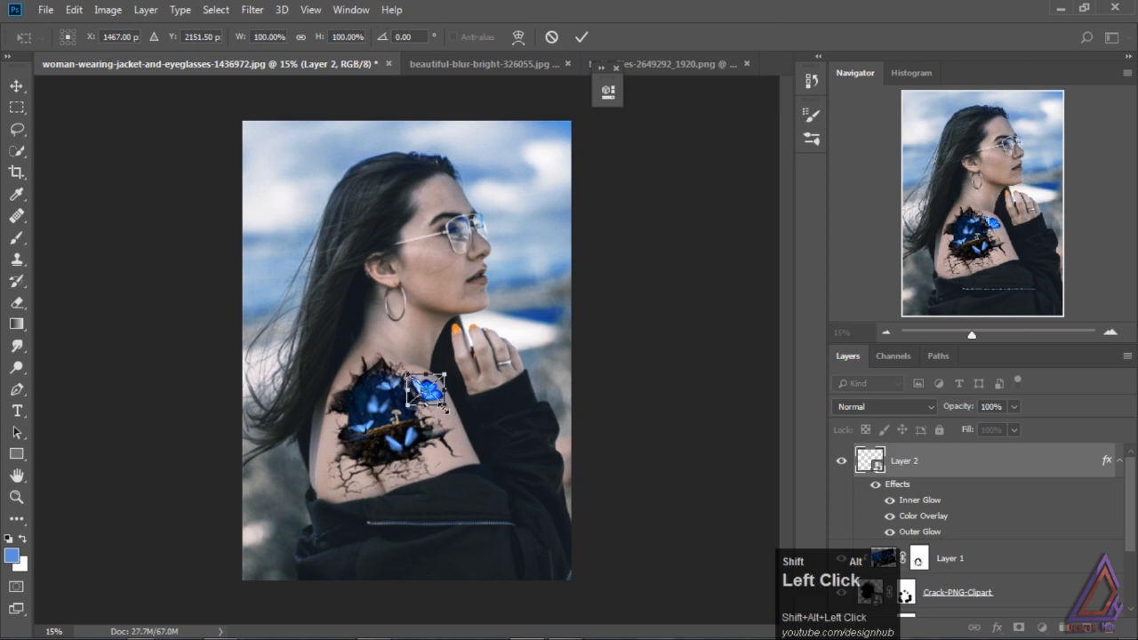
key(ctrl+plus)
key(ctrl+plus)
key(ctrl+plus)
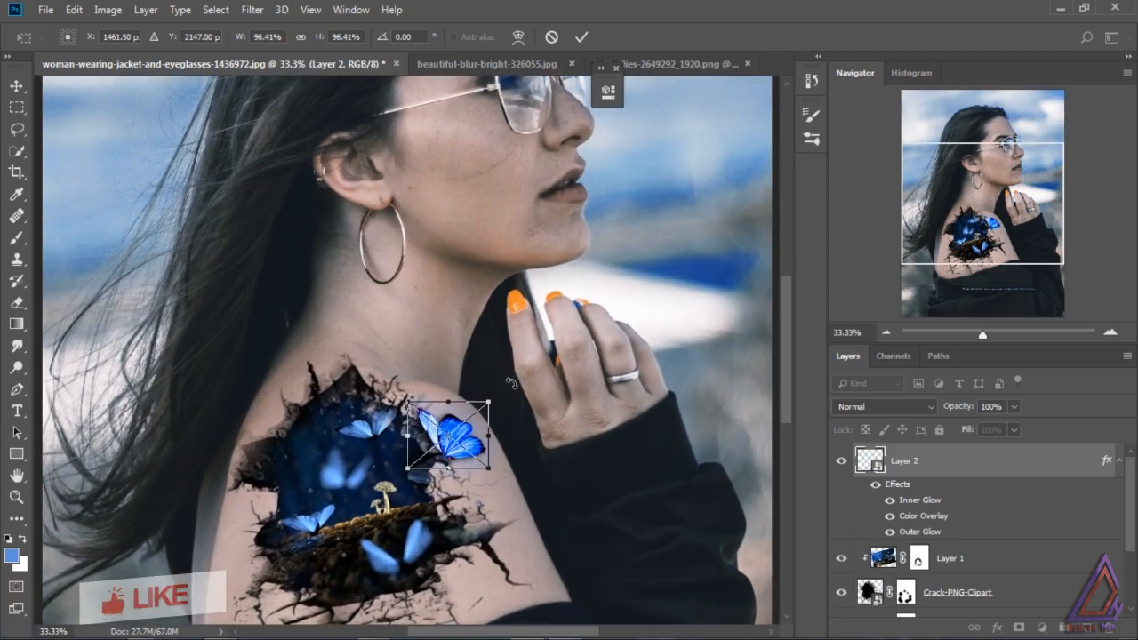
drag(511, 382, 518, 399)
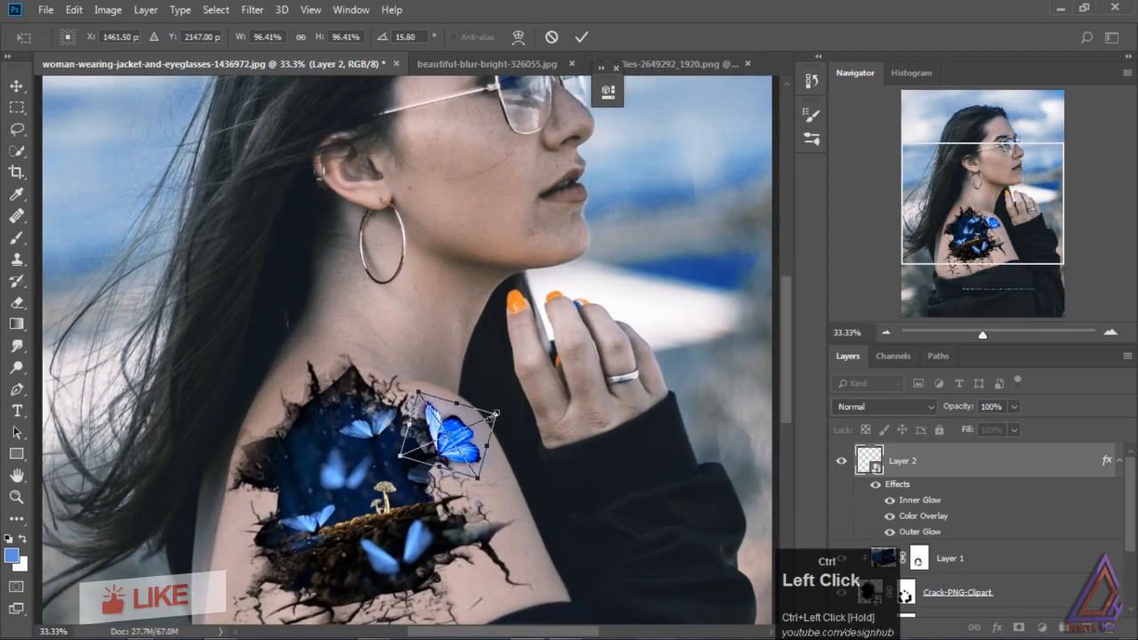
mouse_move(470, 443)
mouse_down()
mouse_move(458, 444)
mouse_move(460, 470)
mouse_move(455, 441)
mouse_up()
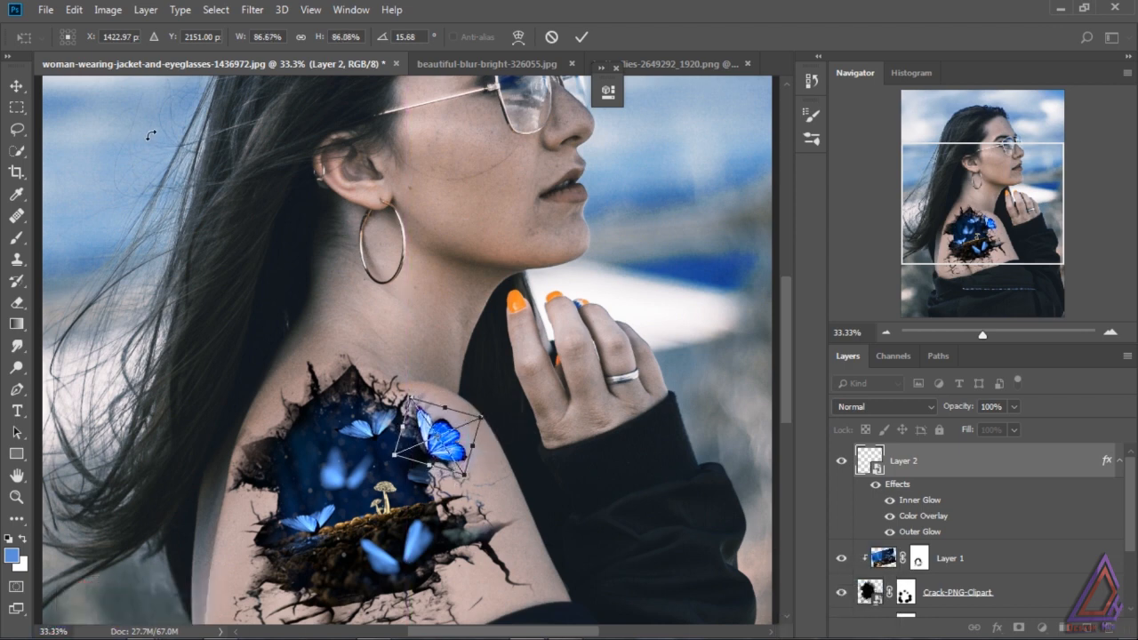
click(16, 85)
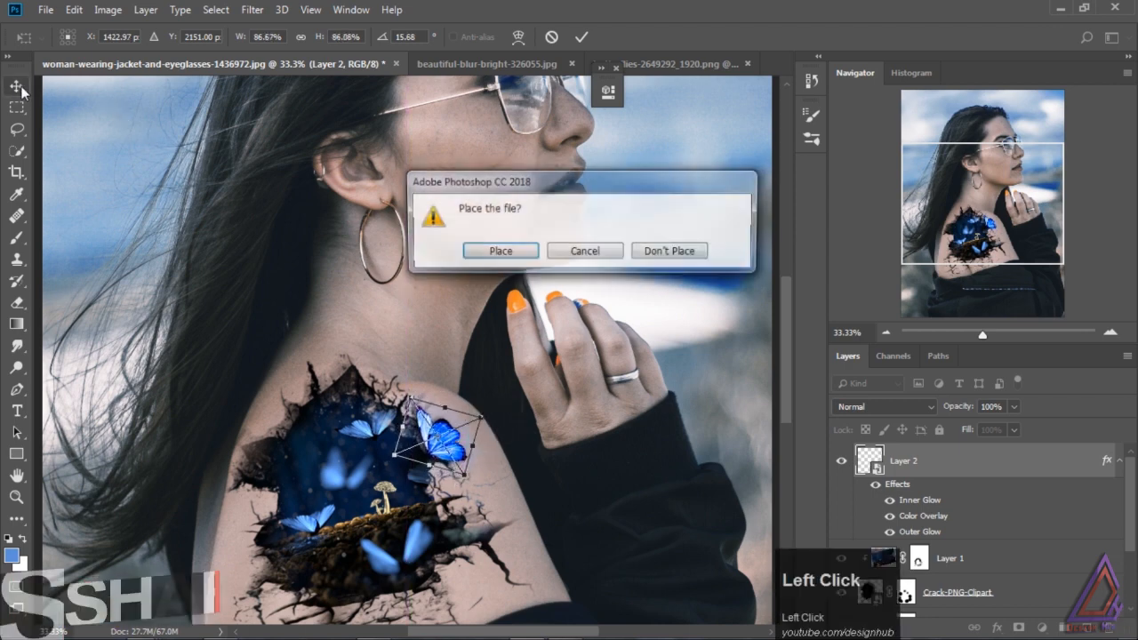
click(505, 249)
Lasso the large lower-left butterfly in the butterflies document and bring it into the portrait document.
click(658, 64)
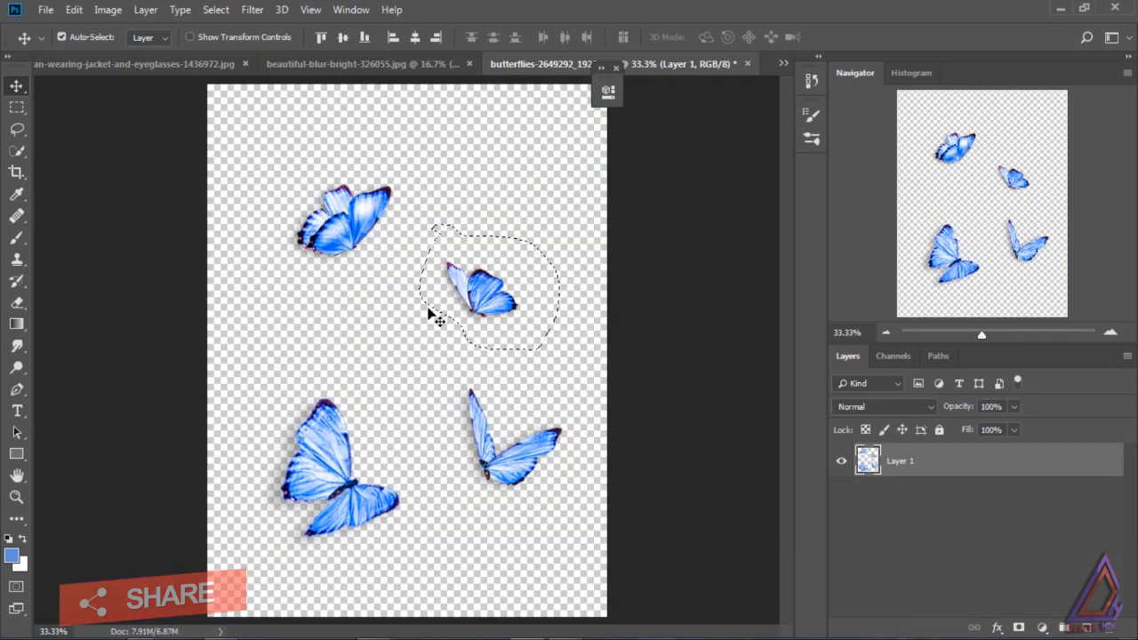
key(l)
mouse_move(293, 382)
mouse_down()
mouse_move(308, 564)
mouse_move(438, 447)
mouse_up()
click(16, 85)
mouse_move(320, 418)
mouse_down()
mouse_move(137, 71)
mouse_move(349, 312)
mouse_up()
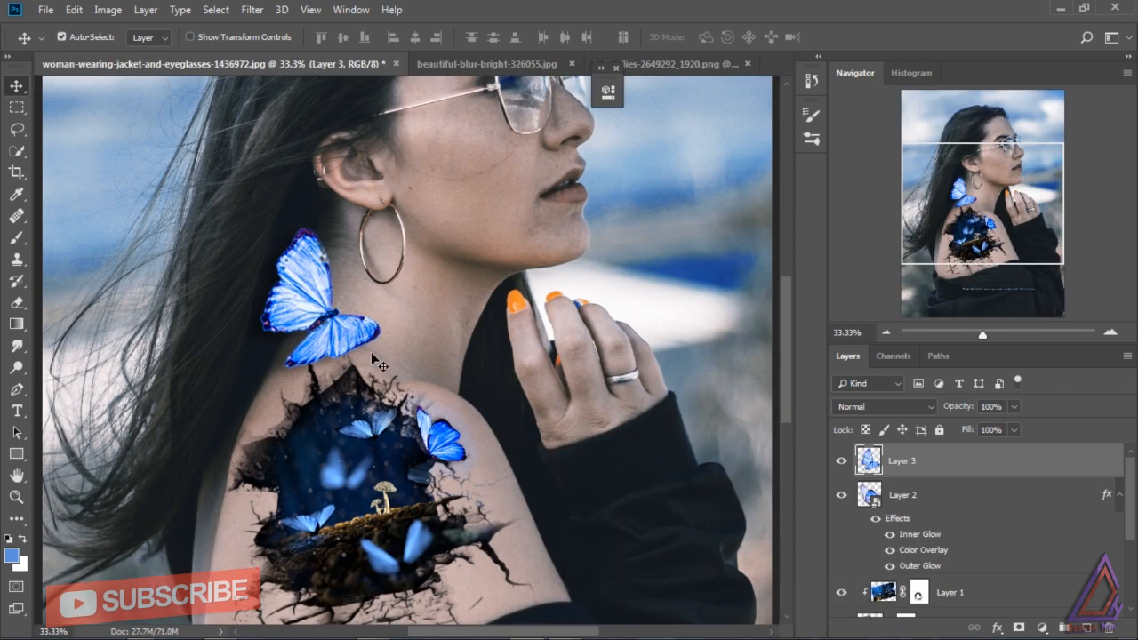
Convert the large butterfly's layer to a smart object.
key(ctrl+minus)
key(ctrl+minus)
right_click(1000, 447)
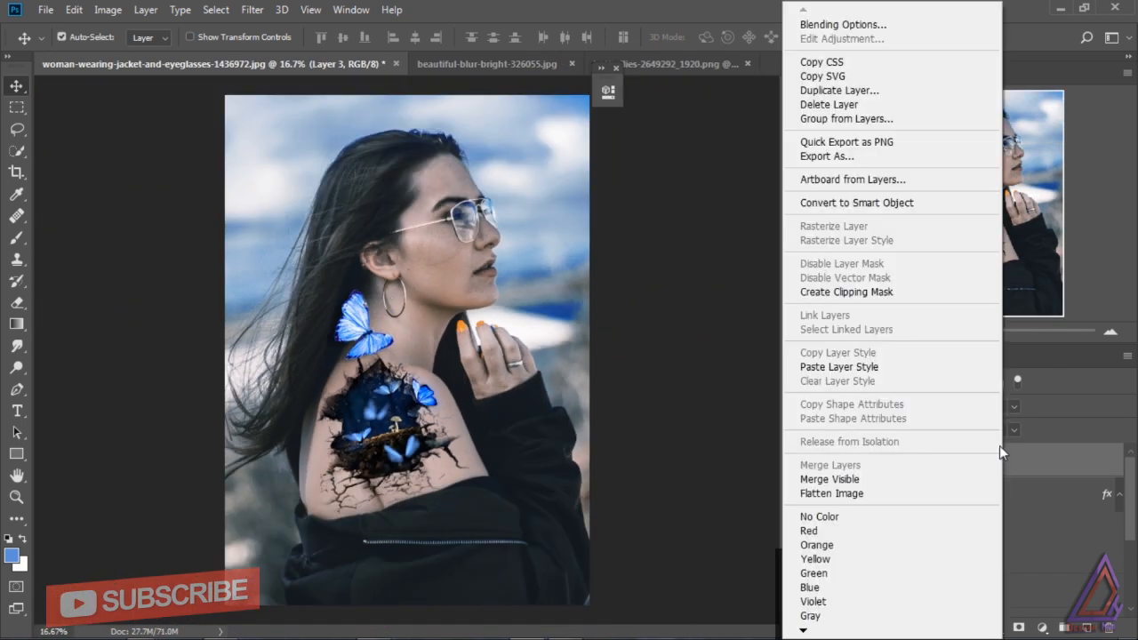
click(911, 204)
Enlarge the large butterfly to about 240%, rotate it about -2.4°, and place it in the portrait's lower left corner.
ctrl+click(422, 345)
key(ctrl+t)
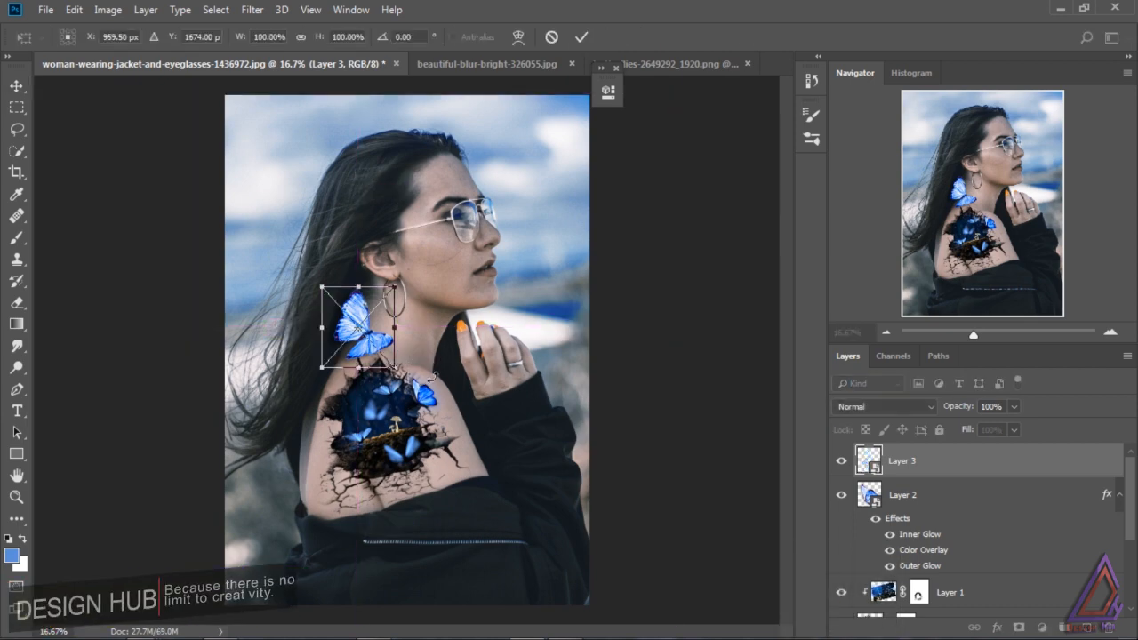
drag(398, 375, 451, 393)
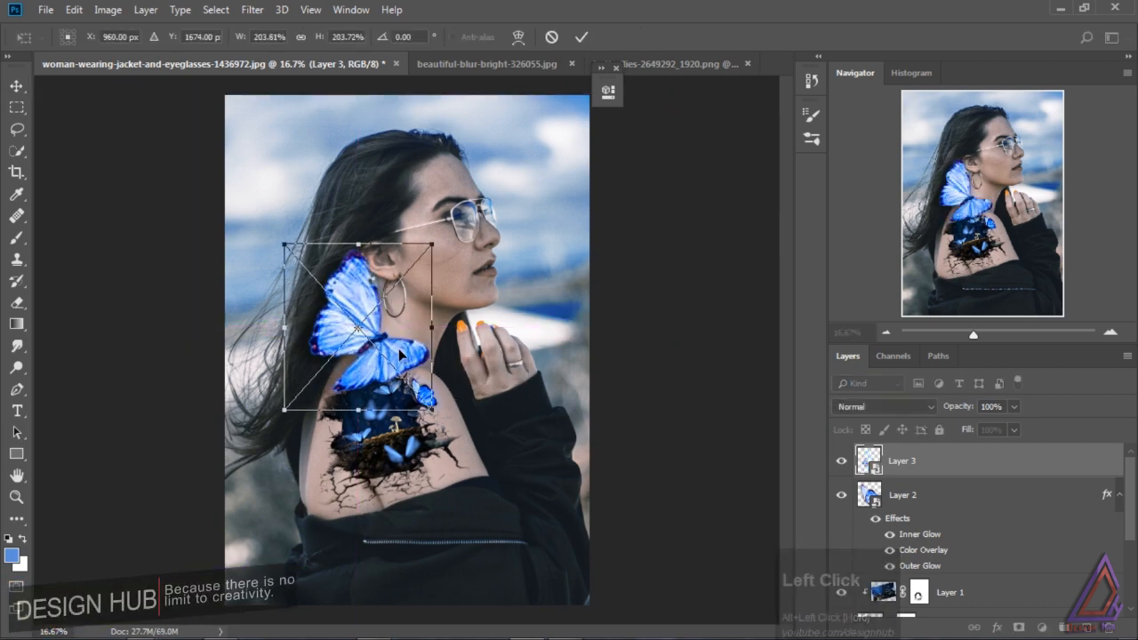
drag(395, 349, 314, 563)
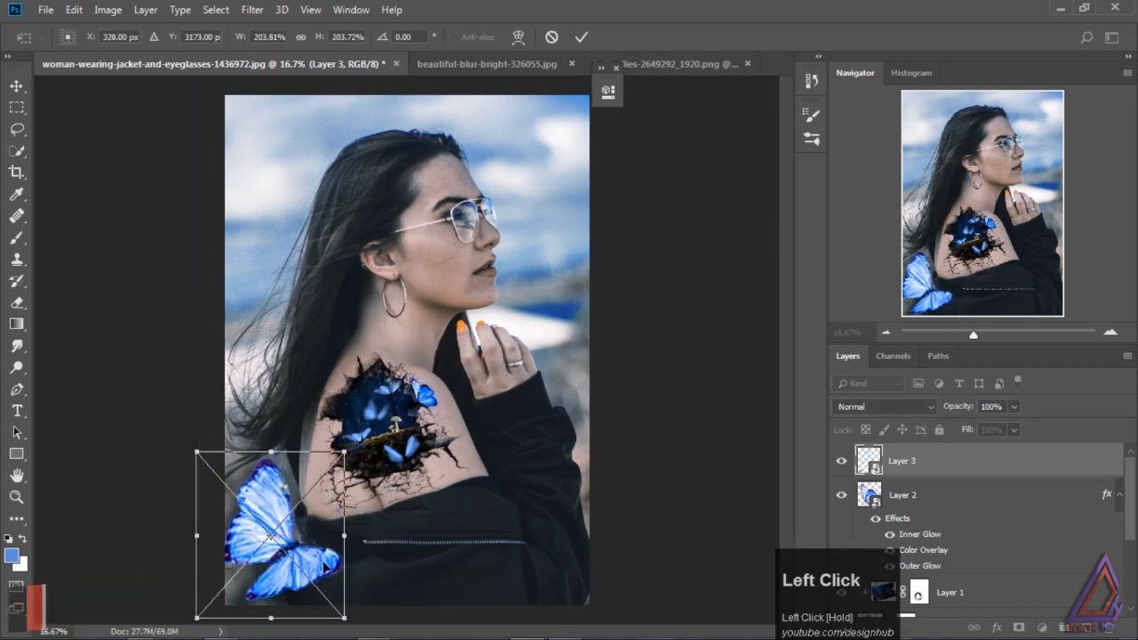
drag(344, 451, 357, 436)
drag(330, 566, 345, 566)
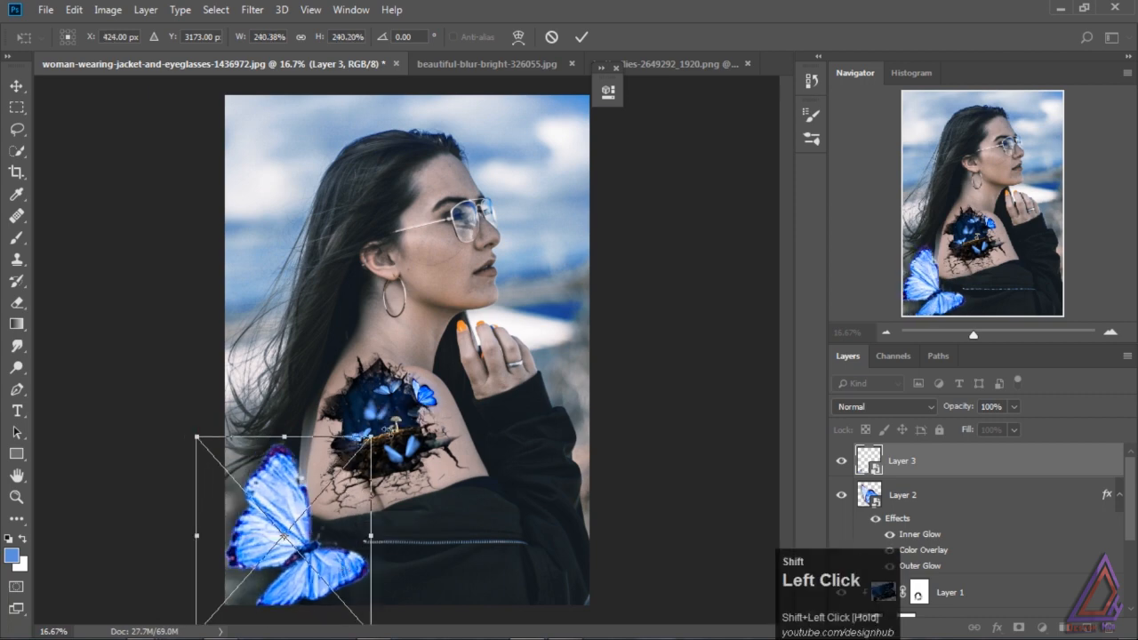
drag(386, 426, 381, 421)
click(16, 87)
click(501, 249)
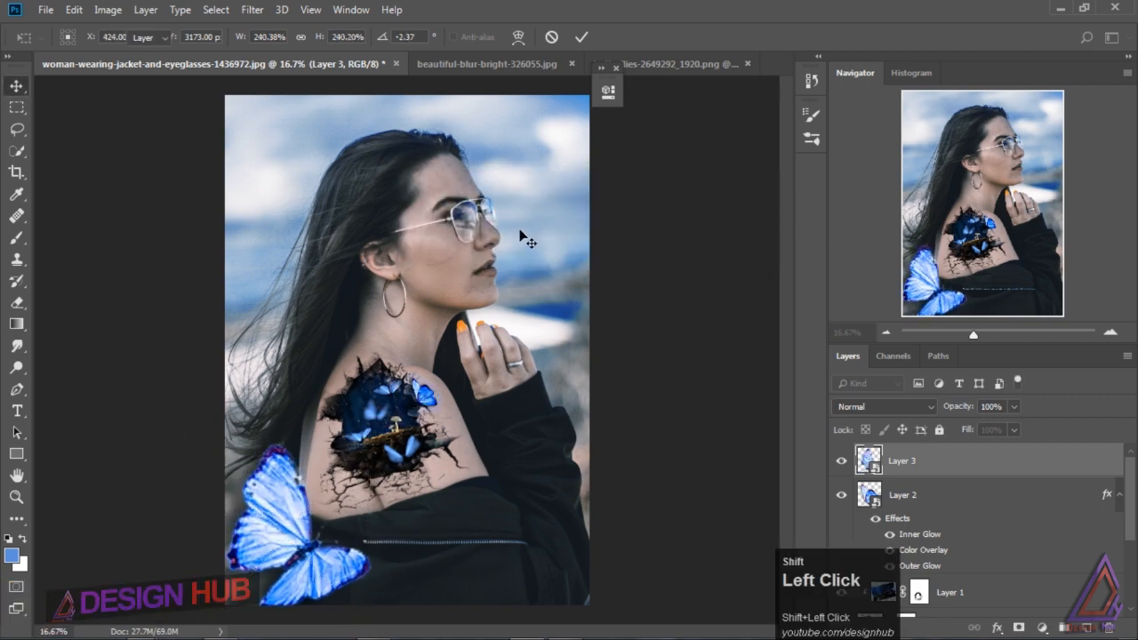
drag(287, 546, 276, 542)
Copy the shoulder butterfly's layer style onto the large butterfly.
click(959, 501)
right_click(998, 498)
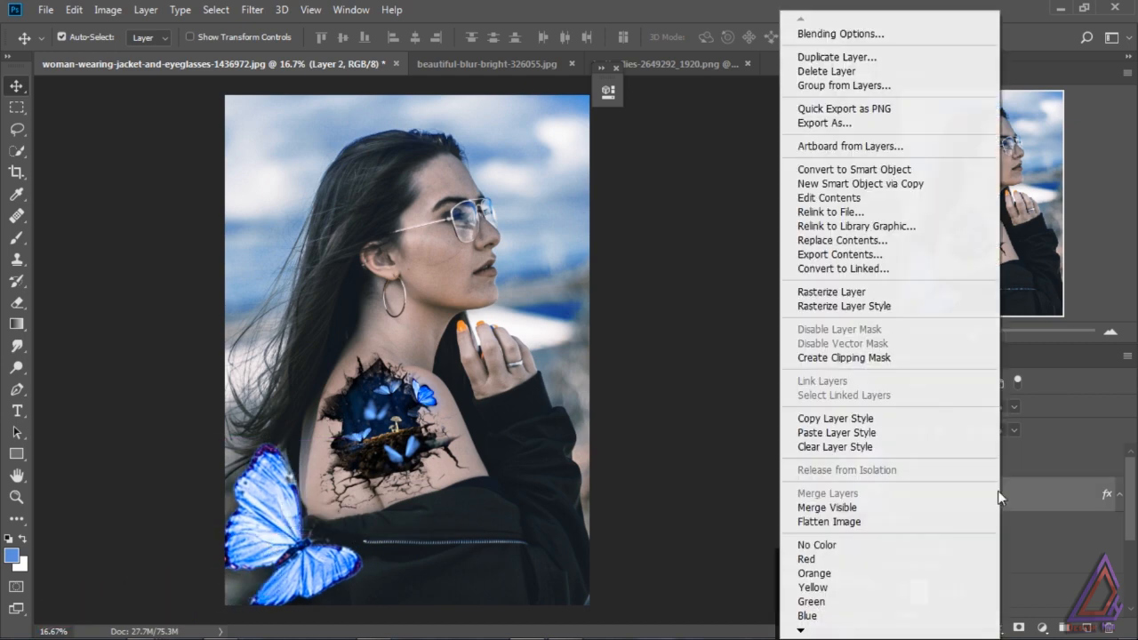
click(917, 432)
right_click(1035, 465)
click(954, 434)
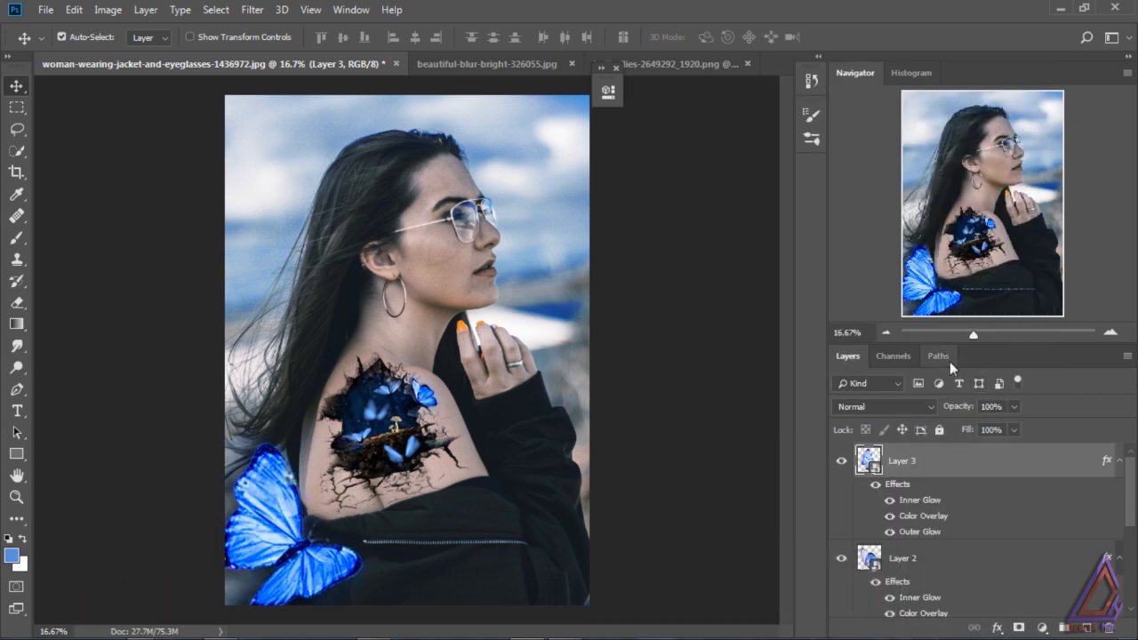
shift+click(890, 532)
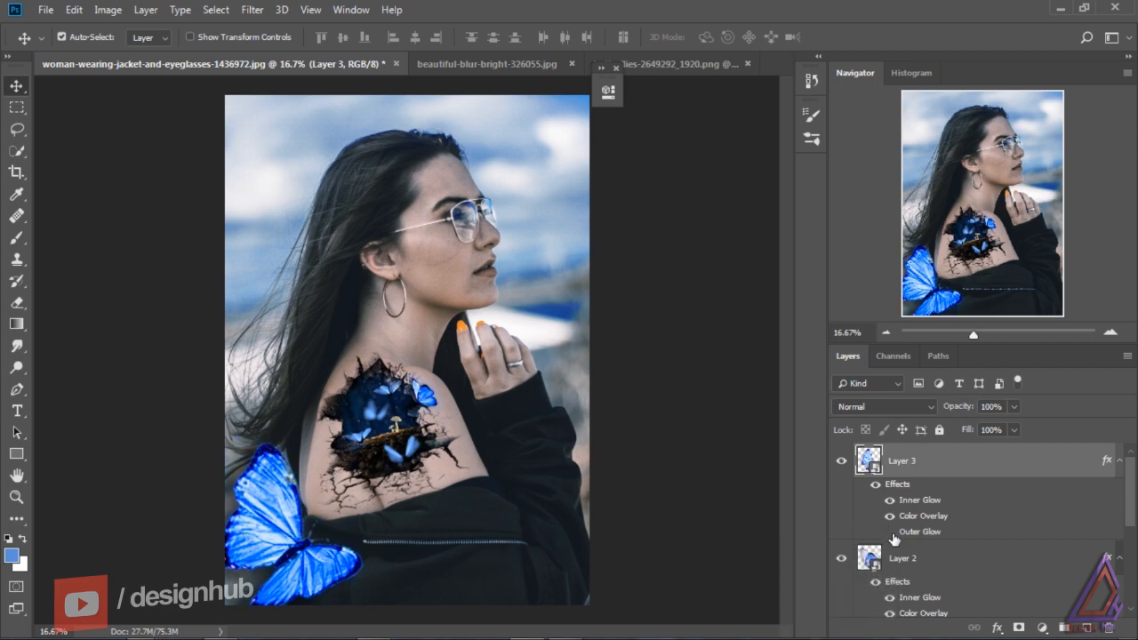
shift+click(890, 531)
double_click(925, 531)
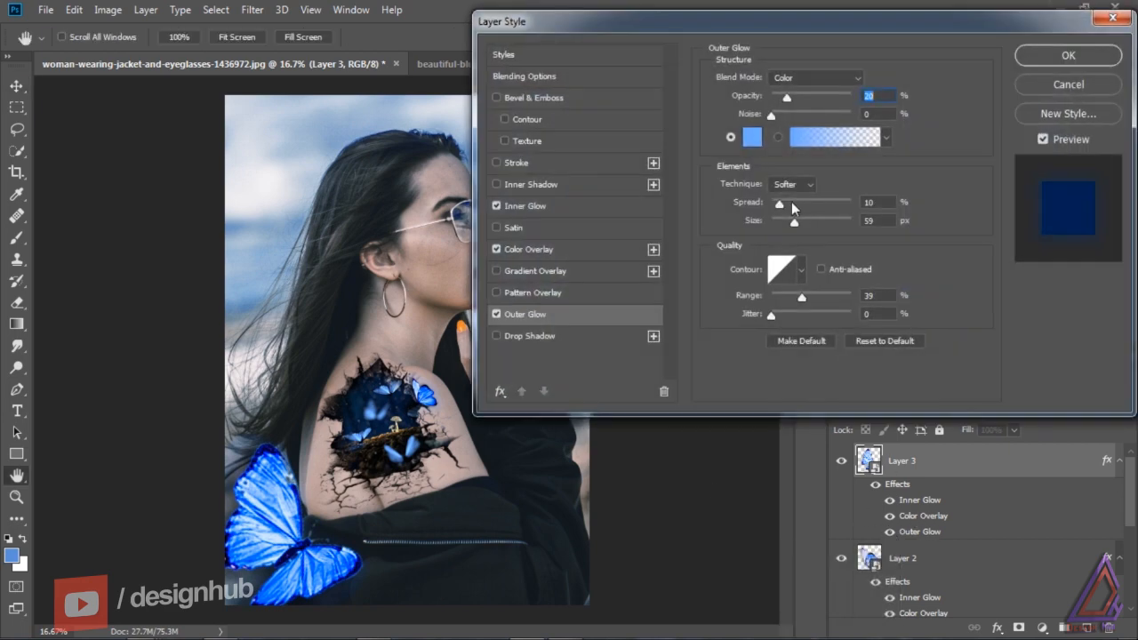
drag(796, 204, 773, 224)
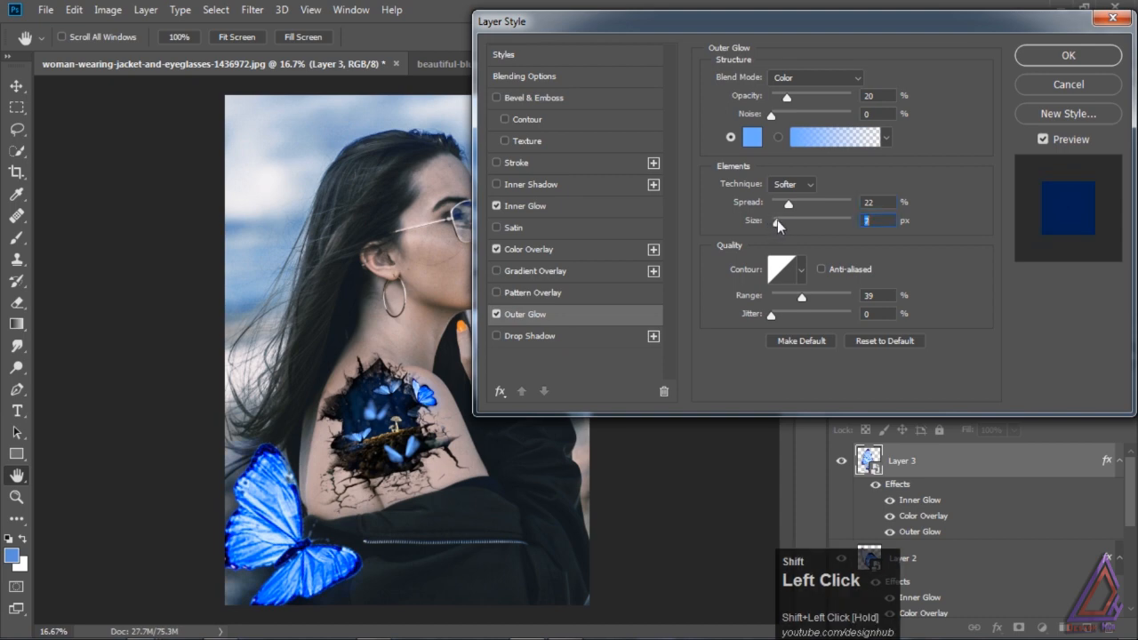
drag(789, 204, 778, 204)
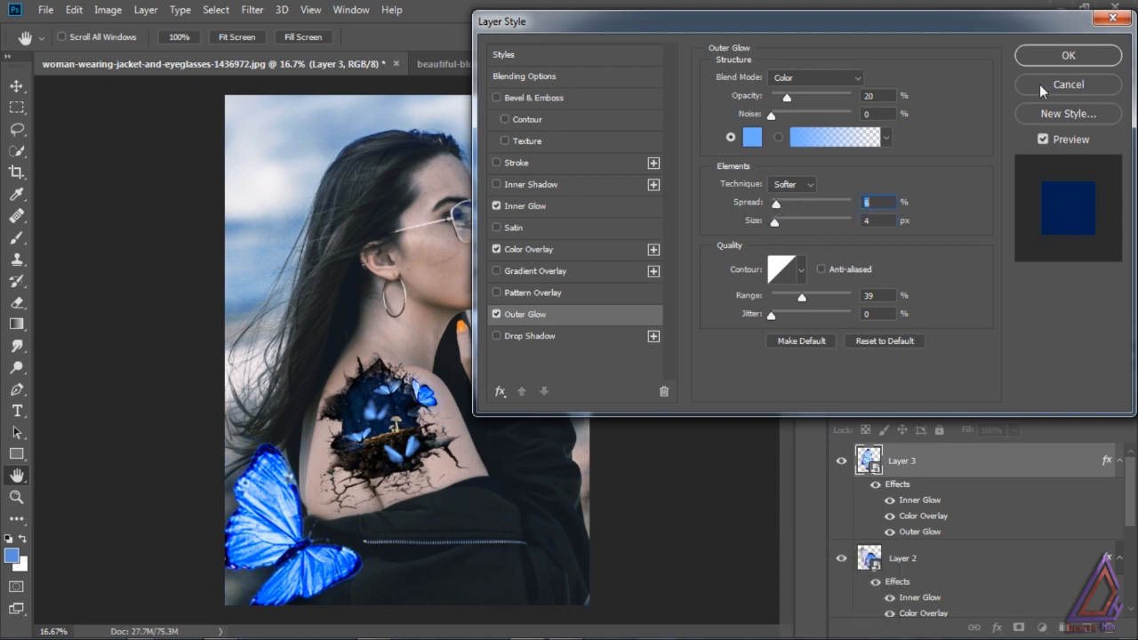
click(1039, 84)
Hide the large butterfly's Outer Glow and apply a Gaussian Blur with a 22.2-pixel radius to it.
click(889, 532)
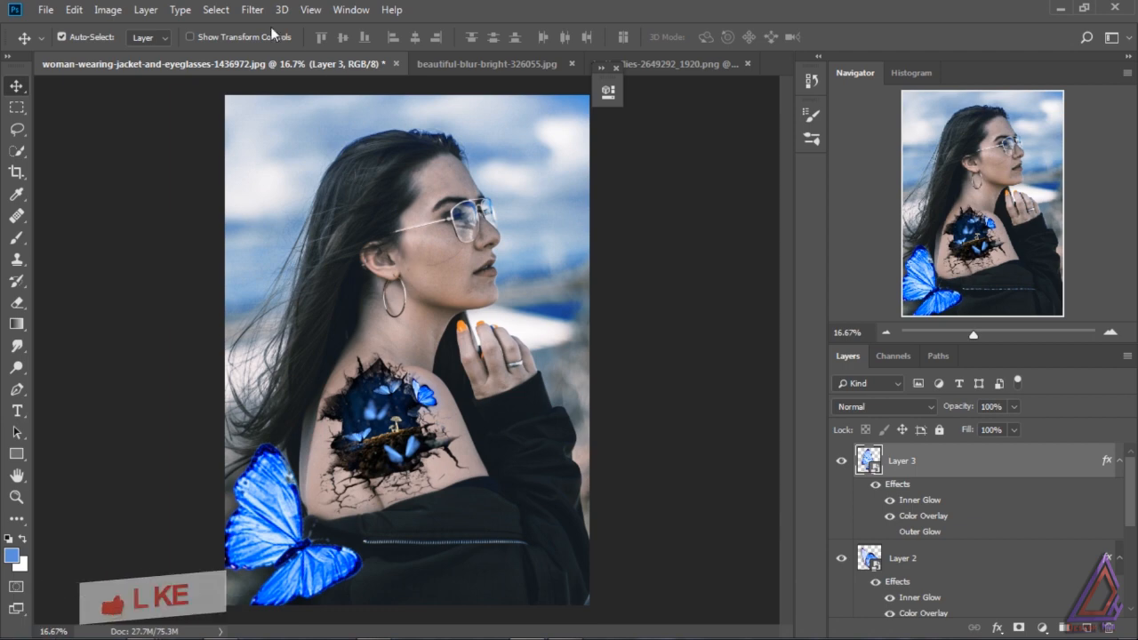
click(252, 9)
mouse_move(277, 203)
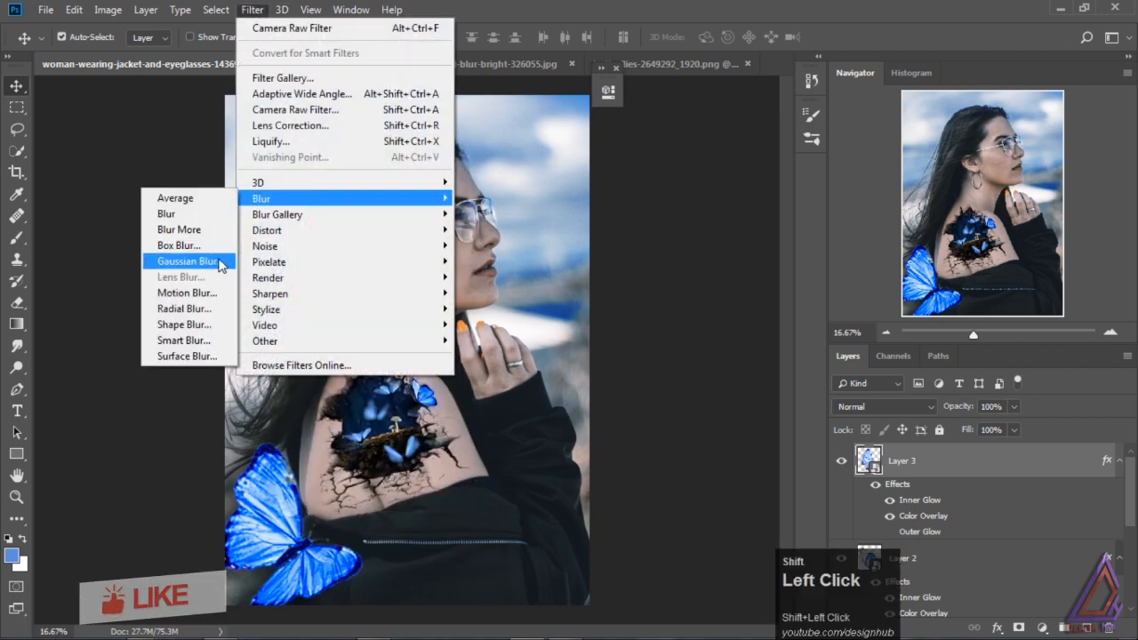
click(187, 261)
drag(845, 364, 880, 365)
click(1018, 135)
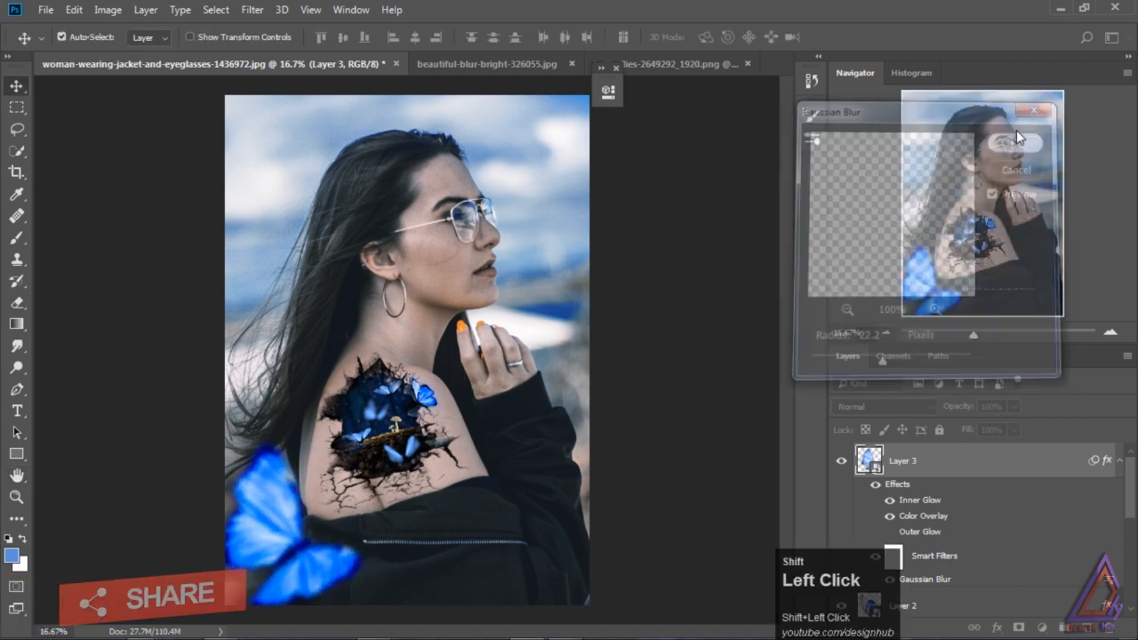
Lasso the lower-right butterfly in the butterflies document and place it in the portrait's sky in front of the woman's face.
click(689, 70)
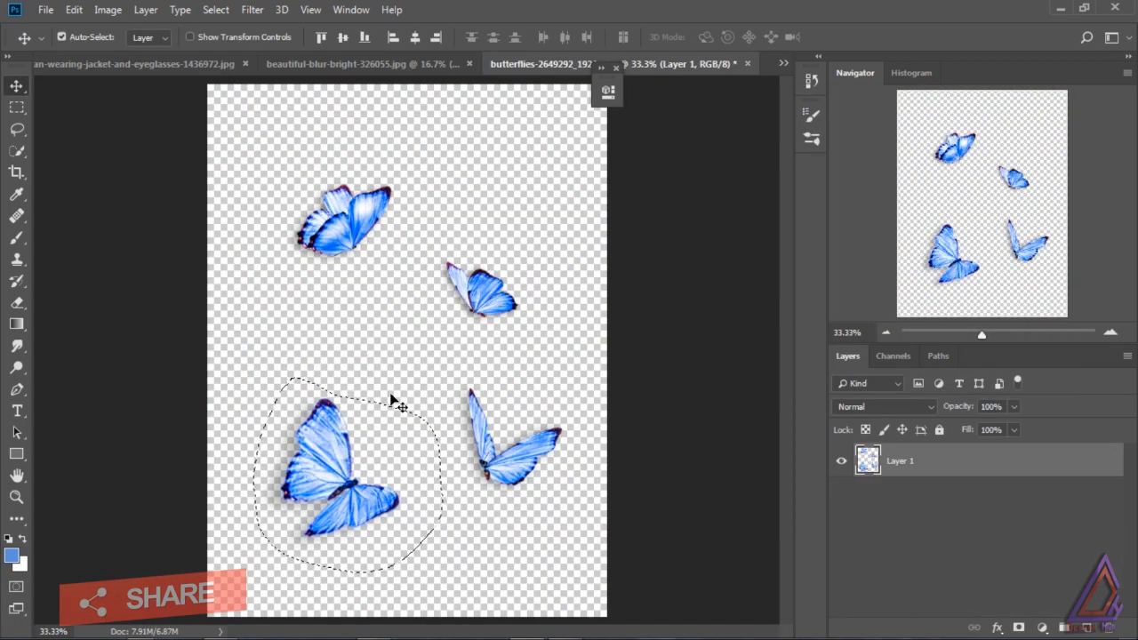
shift+click(18, 132)
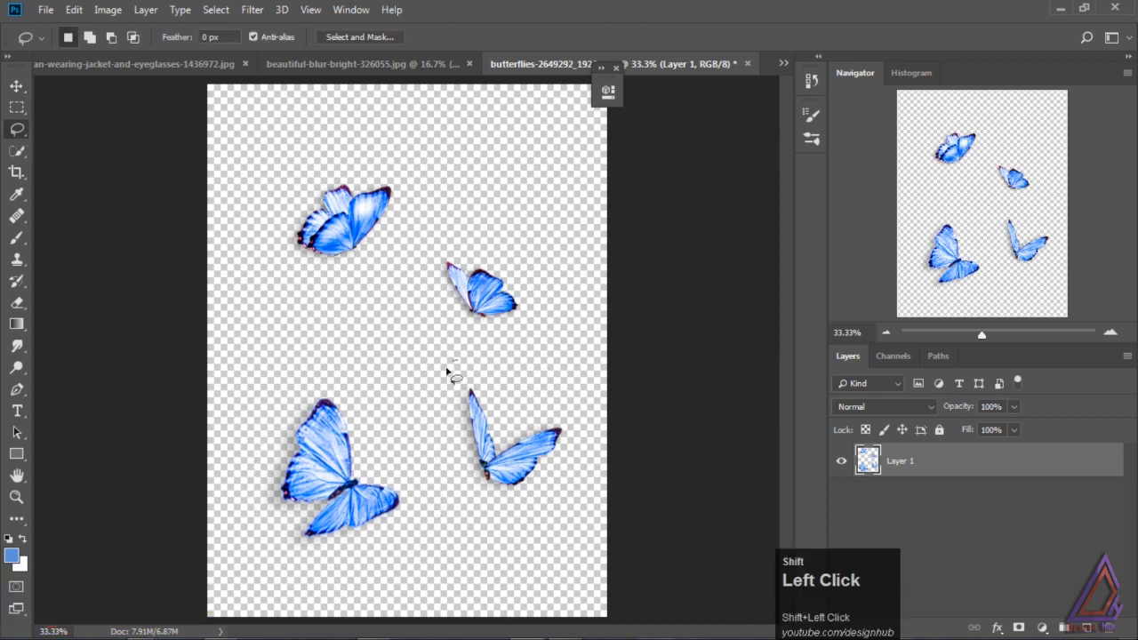
key(v)
mouse_move(493, 392)
mouse_down()
mouse_move(225, 58)
mouse_move(465, 194)
mouse_move(545, 203)
mouse_up()
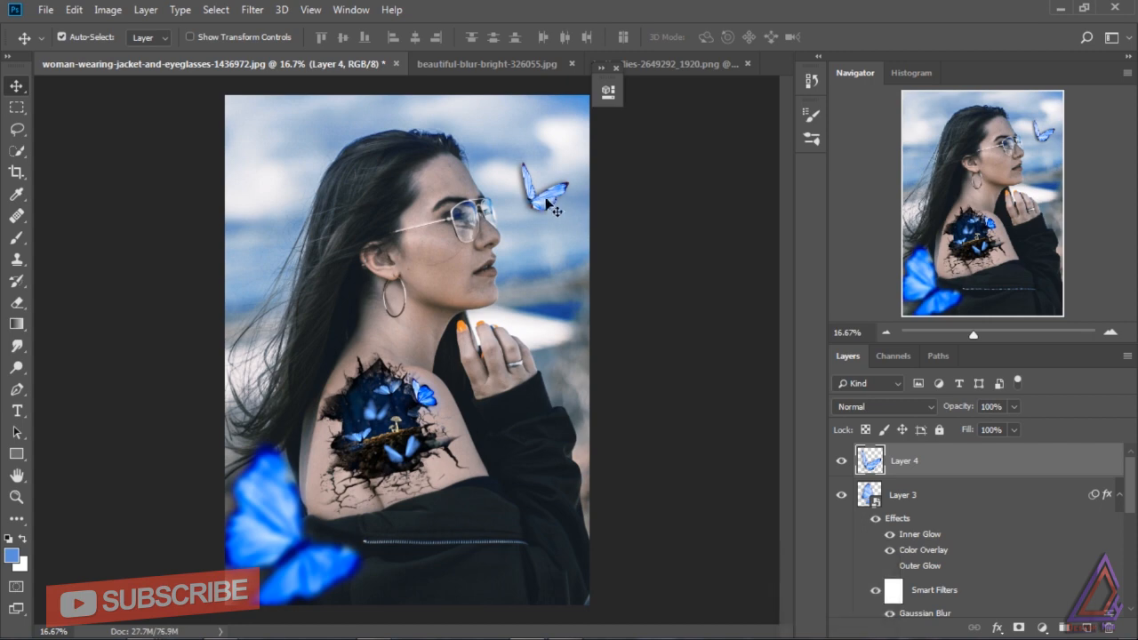
Convert the sky butterfly to a smart object, enlarge it to about 256%, rotate it about -13.5°, and place it in the portrait's upper right corner.
right_click(955, 457)
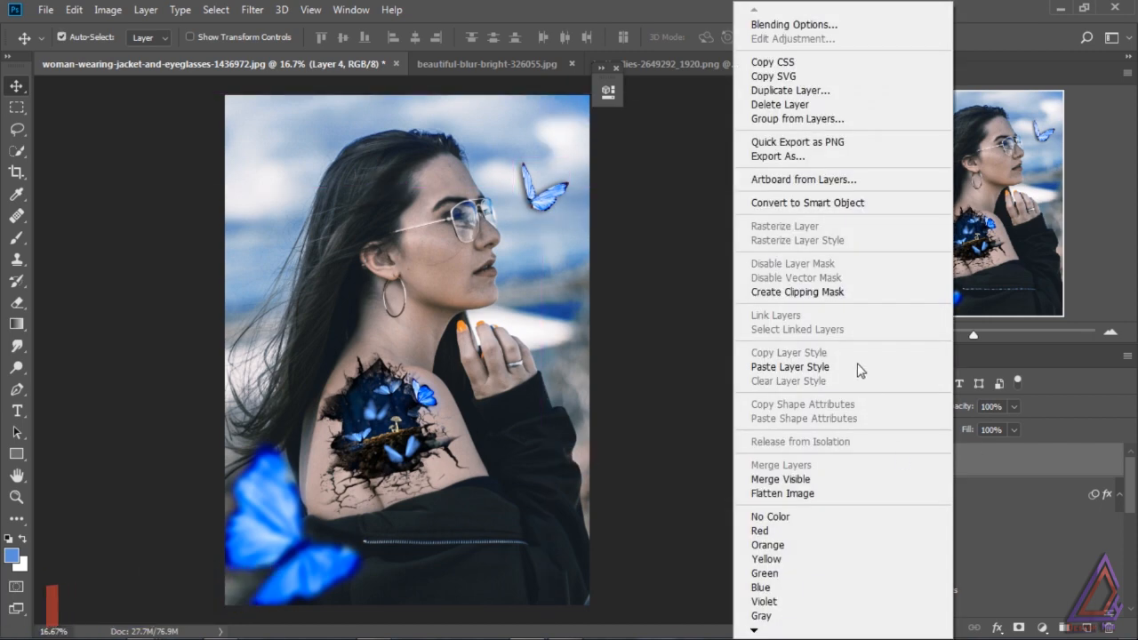
click(859, 202)
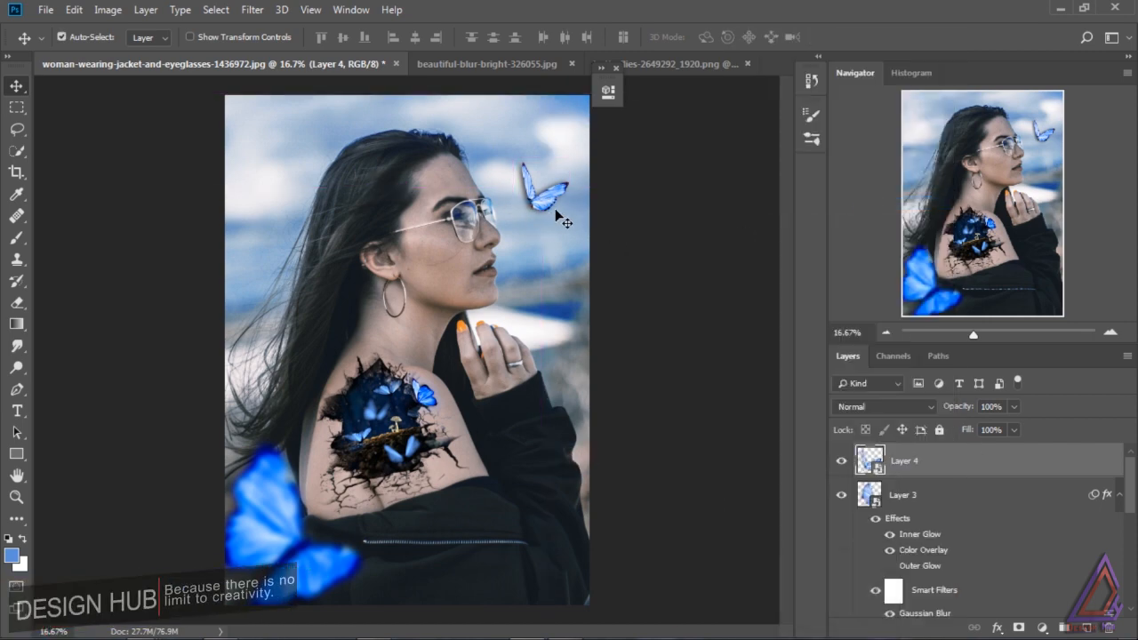
key(ctrl+t)
drag(573, 216, 591, 188)
drag(645, 264, 660, 244)
drag(586, 232, 537, 159)
drag(631, 189, 614, 178)
drag(537, 154, 539, 179)
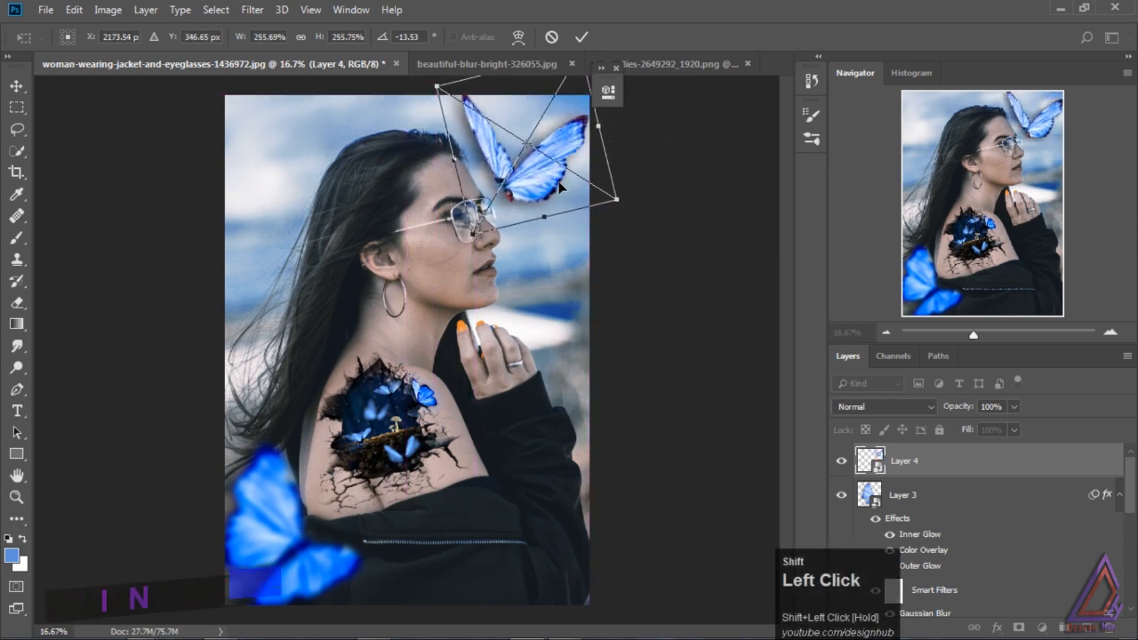
click(941, 506)
click(498, 253)
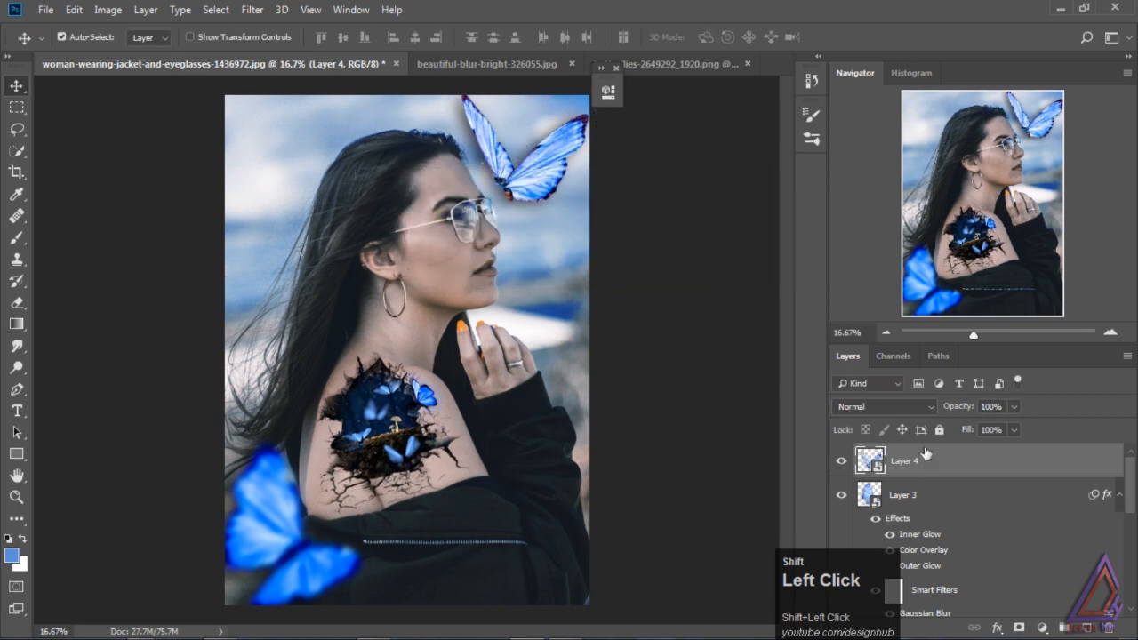
Copy the lower-left butterfly's layer style onto the upper-right butterfly.
right_click(959, 497)
click(795, 418)
click(956, 458)
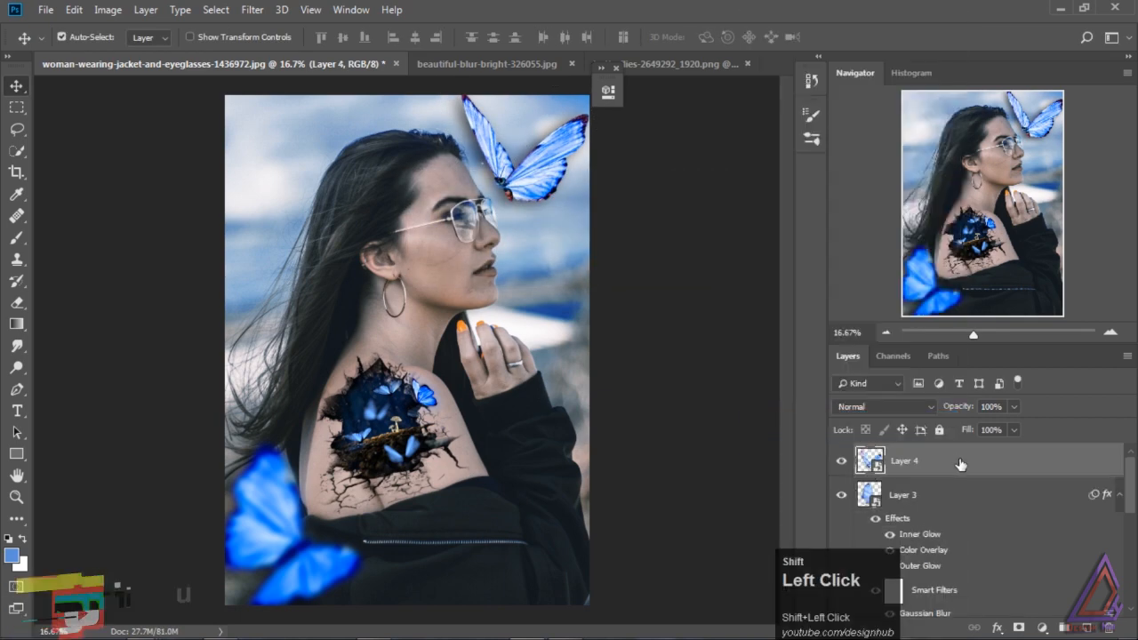
right_click(959, 457)
click(867, 431)
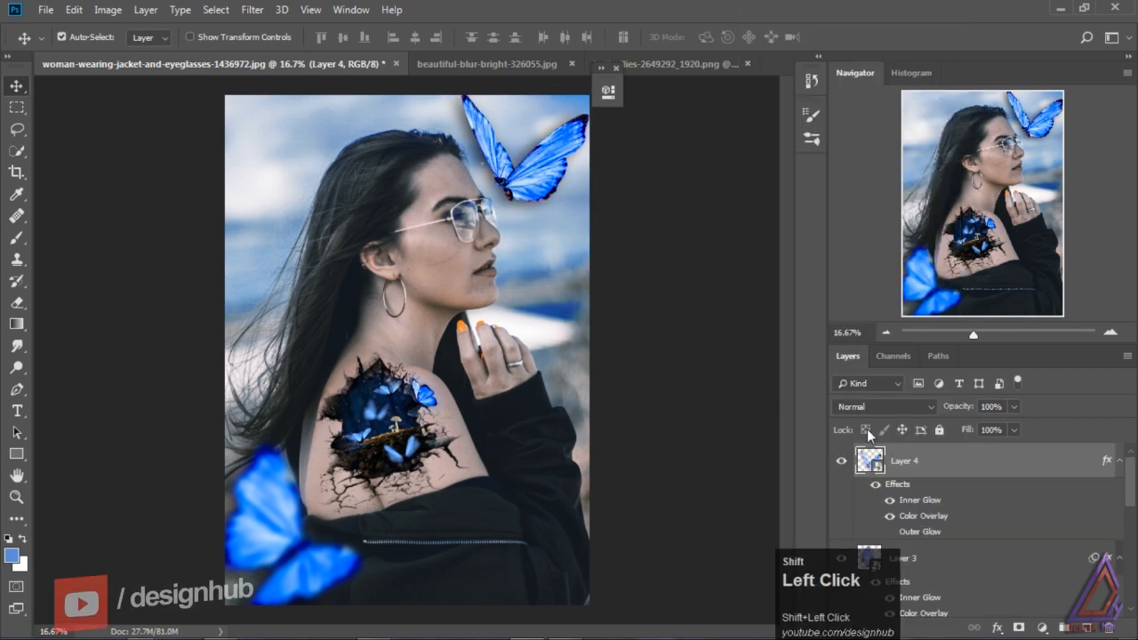
Apply a Gaussian Blur with a 27.7-pixel radius to the upper-right butterfly.
click(253, 10)
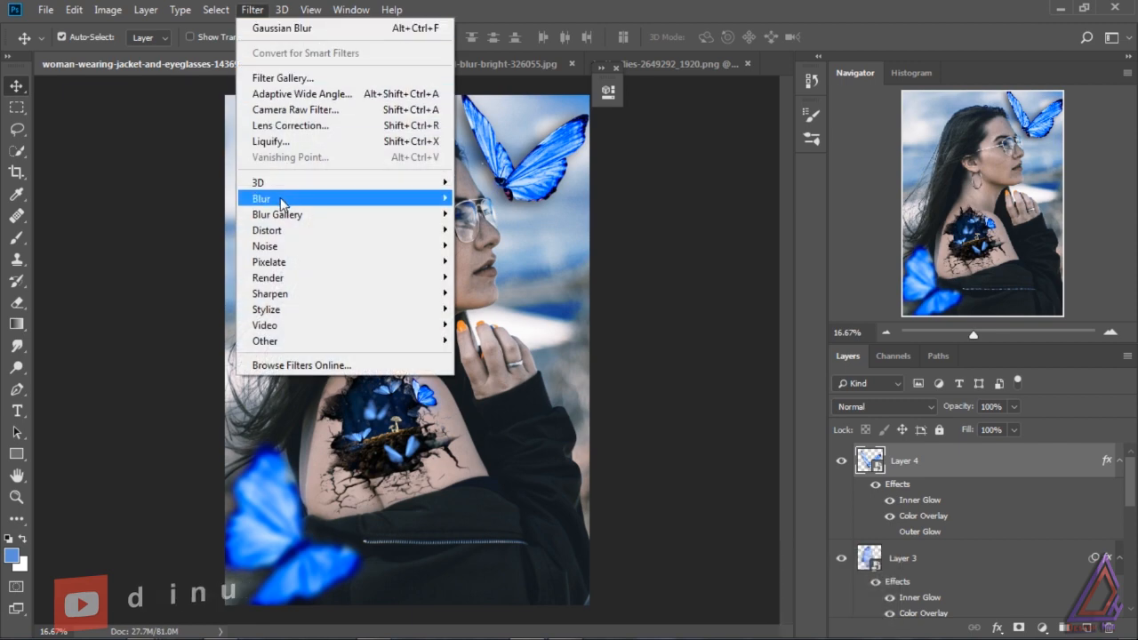
mouse_move(267, 198)
click(213, 263)
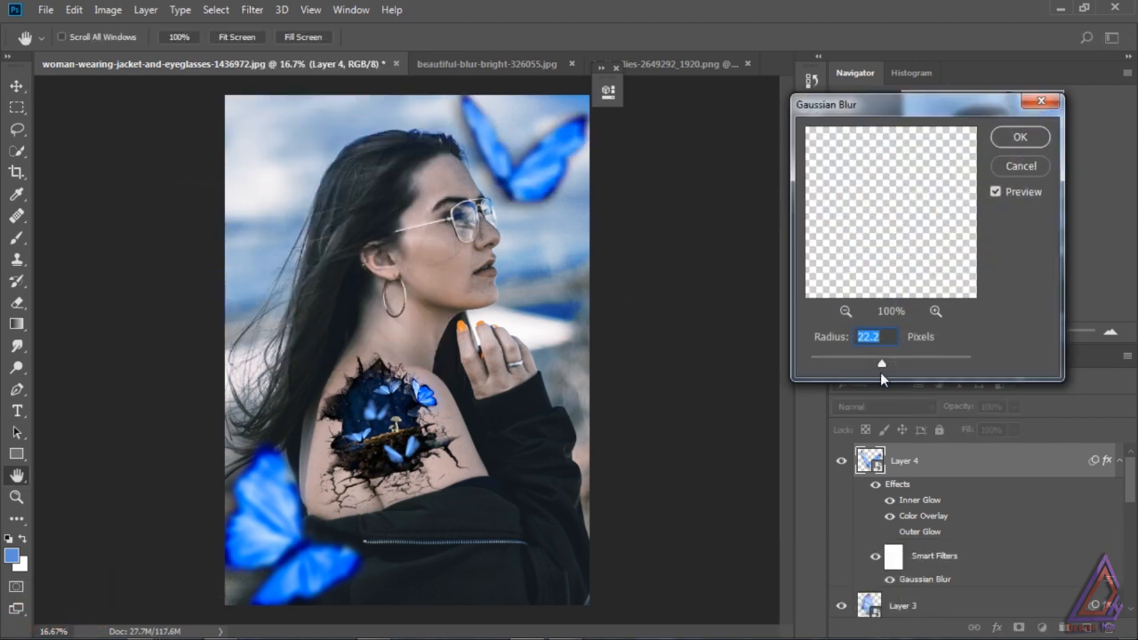
drag(883, 363, 875, 365)
click(1020, 137)
click(683, 66)
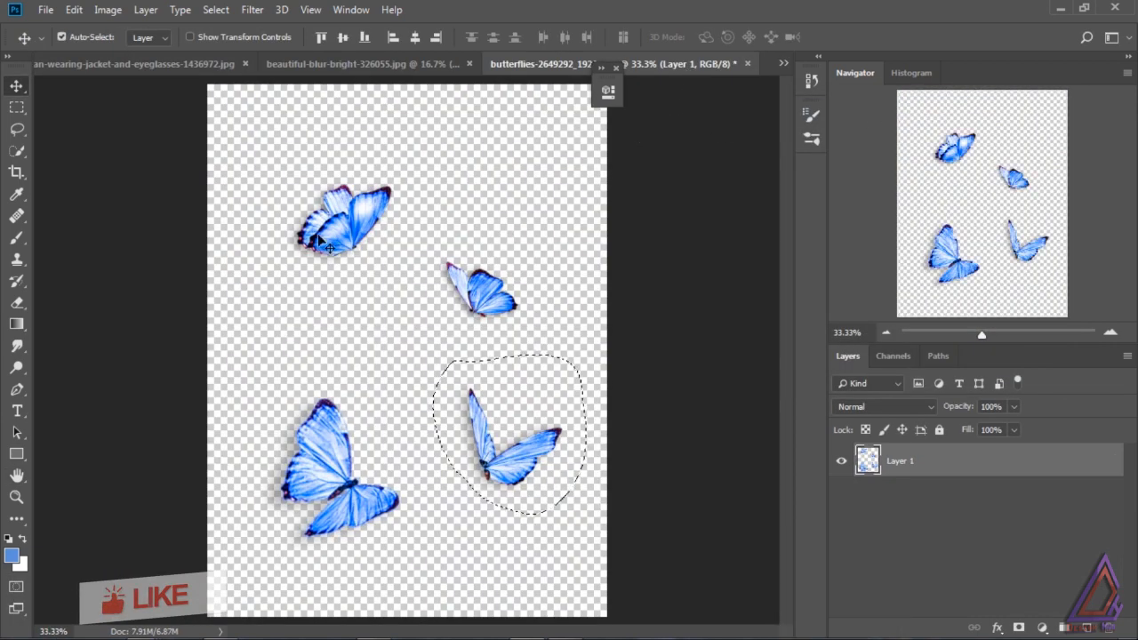
click(178, 64)
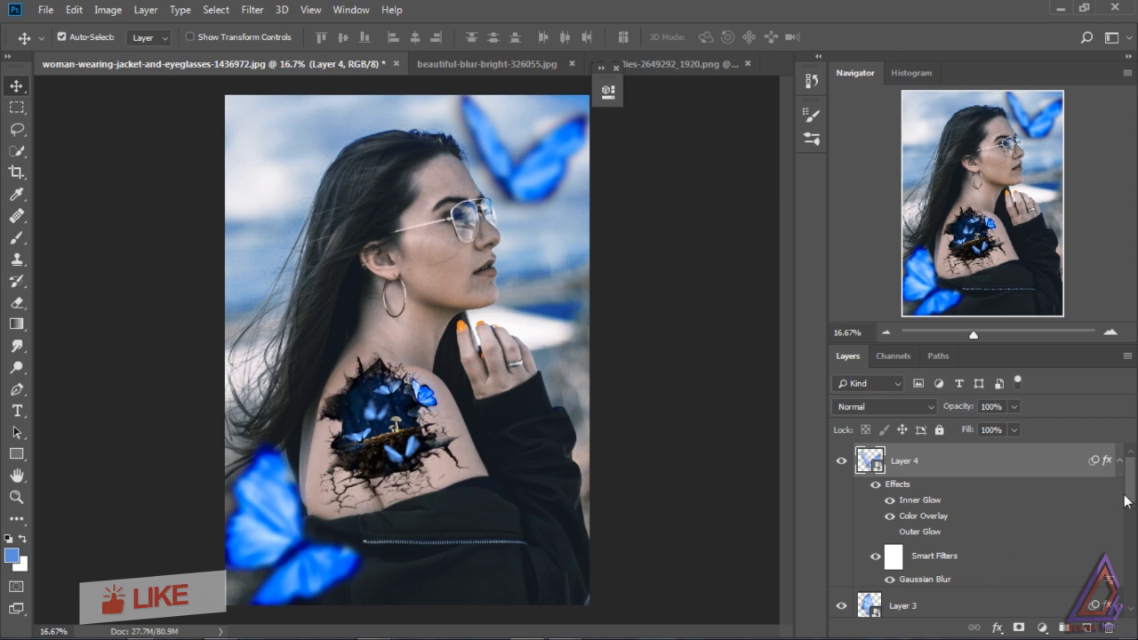
click(304, 555)
drag(304, 556, 434, 548)
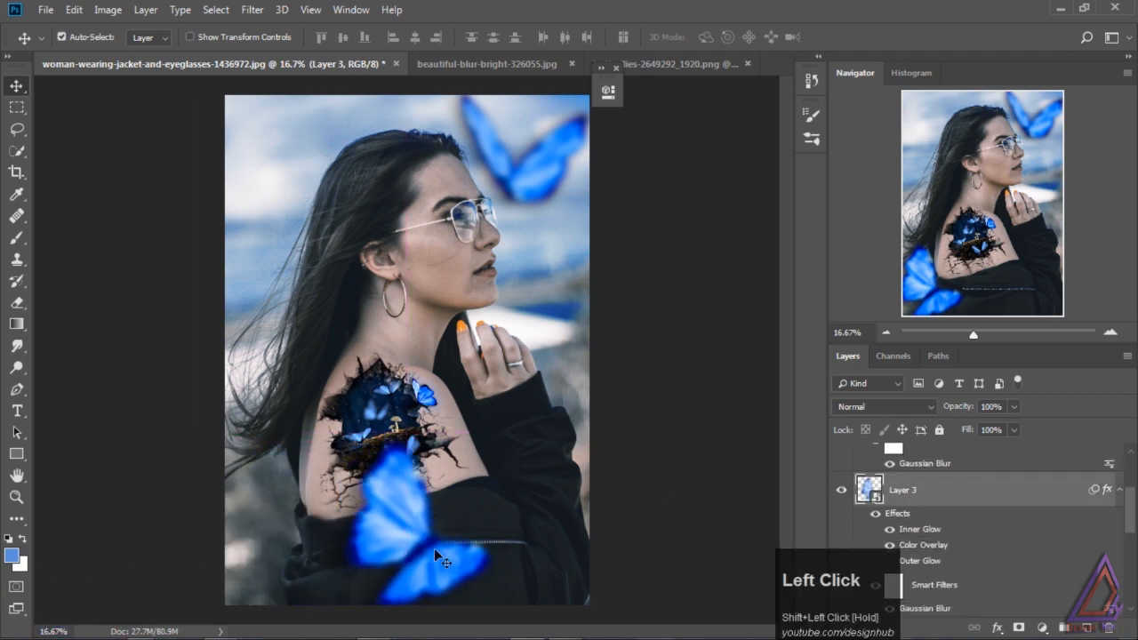
key(ctrl+z)
drag(1132, 518, 1135, 485)
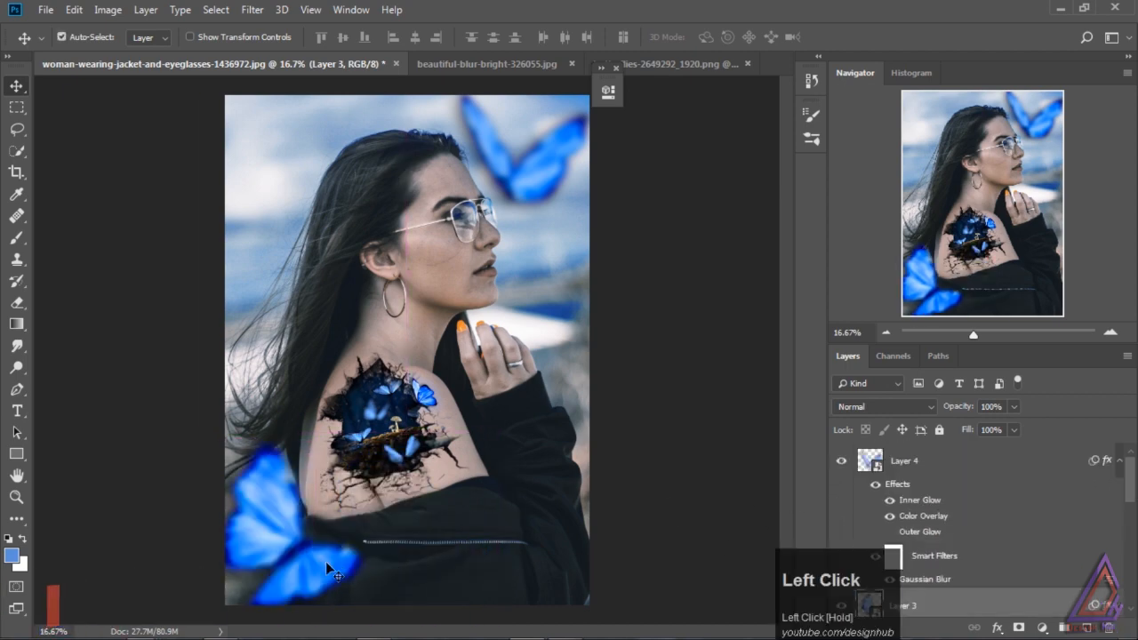
Duplicate the blurred lower-left butterfly toward the portrait's lower right and flip the copy horizontally.
alt+drag(325, 561, 544, 560)
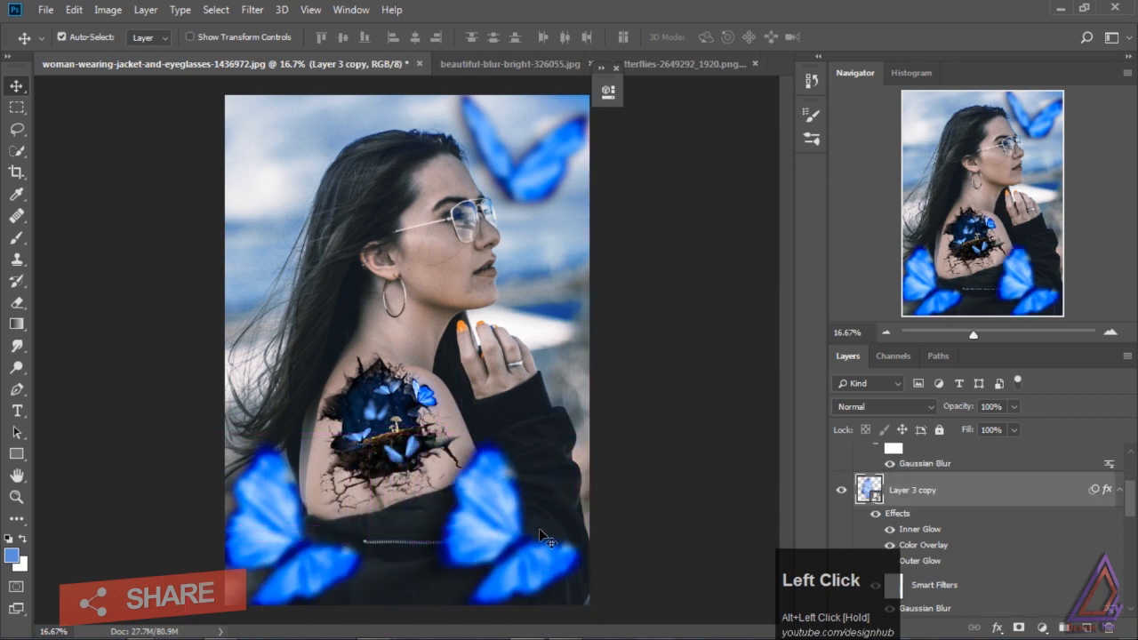
key(ctrl+t)
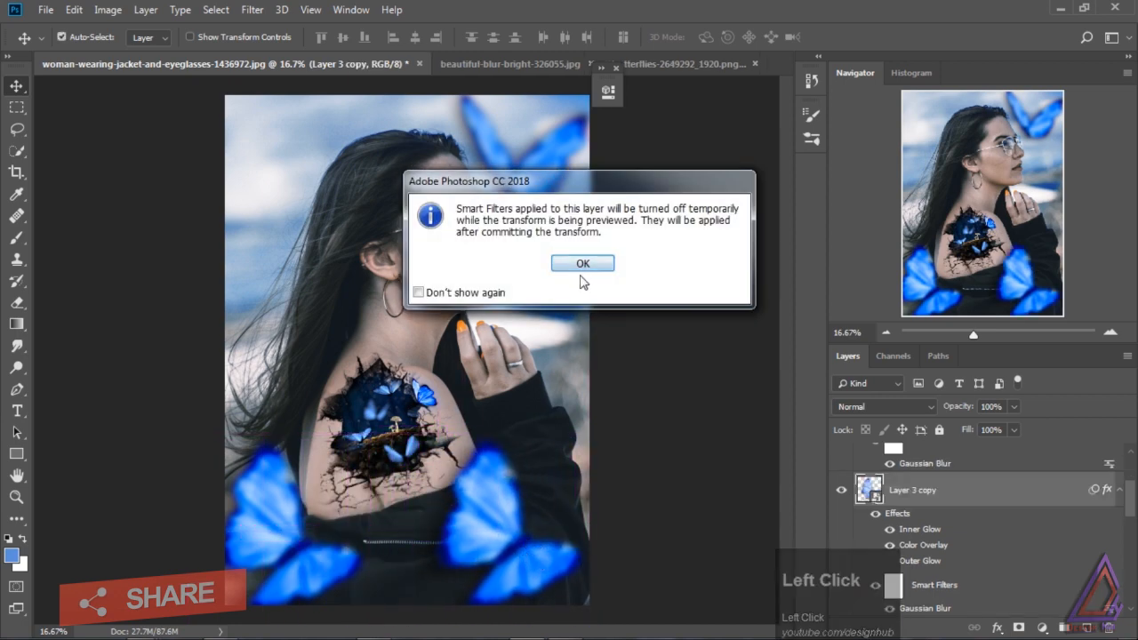
click(582, 263)
right_click(495, 268)
click(551, 461)
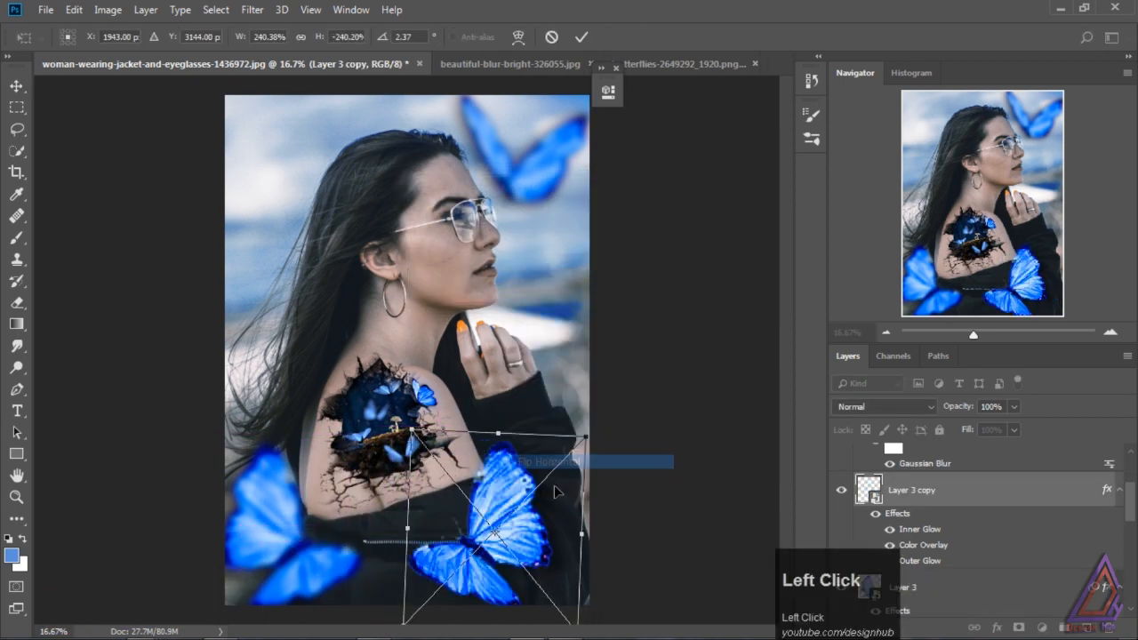
Distort and rotate the flipped butterfly copy and place it in the portrait's lower right corner.
drag(554, 485, 578, 463)
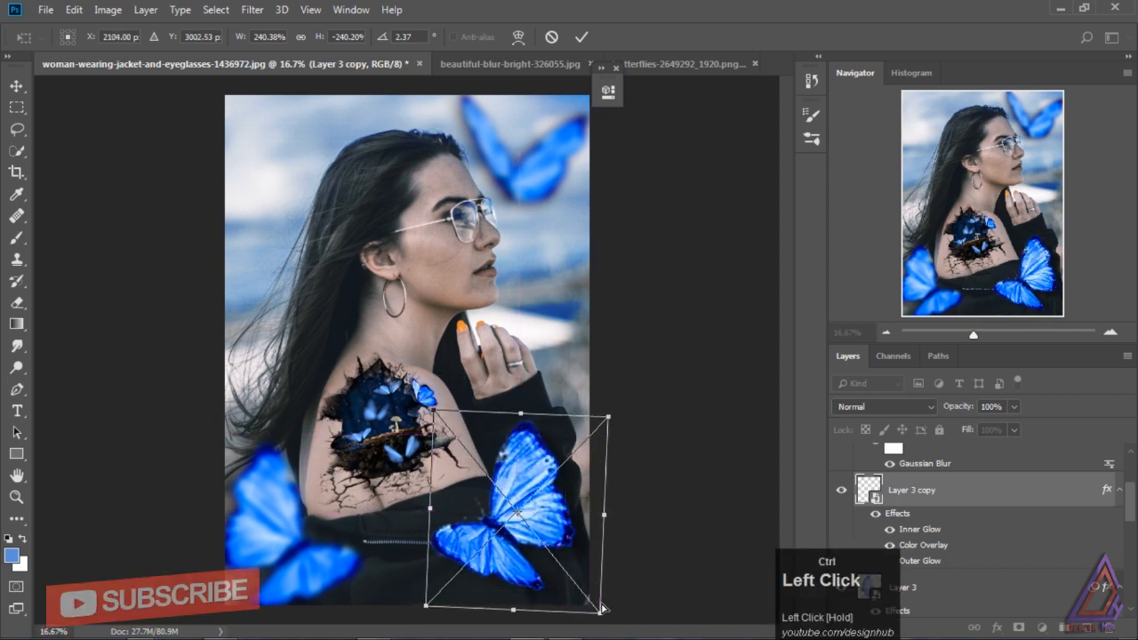
drag(601, 609, 575, 598)
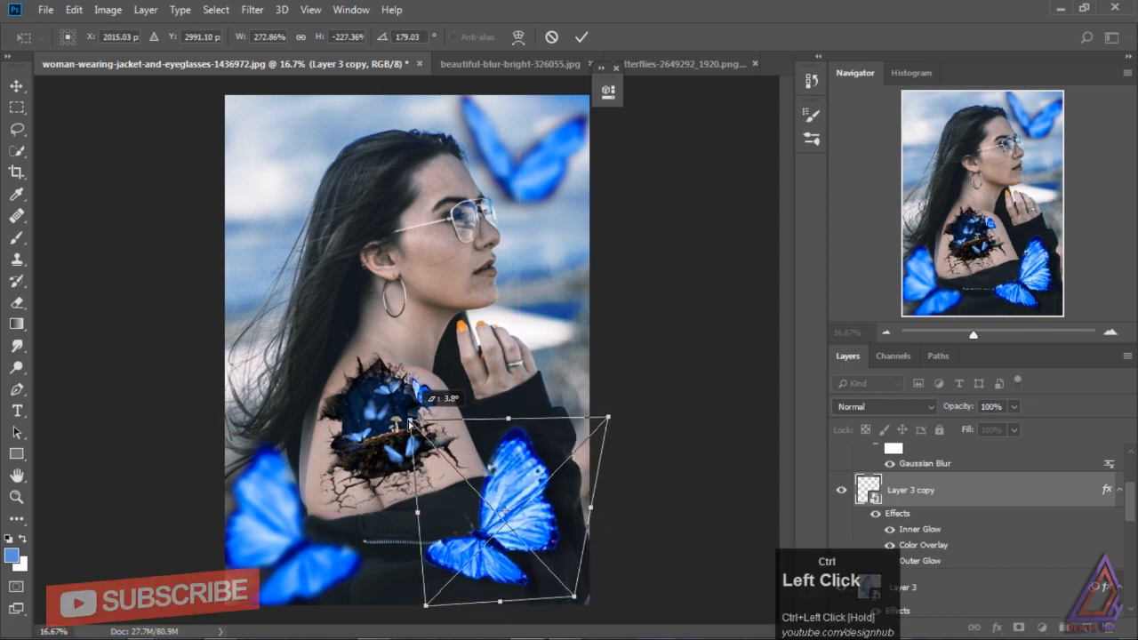
drag(555, 527, 591, 572)
drag(597, 544, 597, 542)
drag(663, 435, 661, 488)
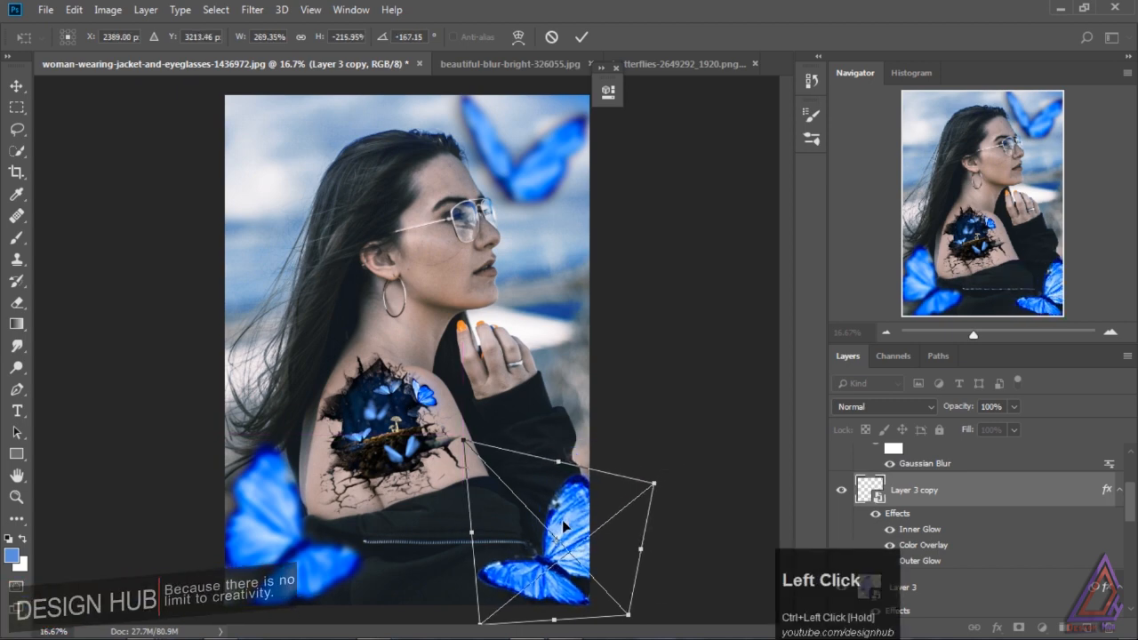
drag(578, 525, 560, 513)
drag(533, 560, 547, 590)
drag(458, 461, 439, 436)
mouse_move(567, 530)
mouse_down()
mouse_move(563, 490)
mouse_move(543, 501)
mouse_move(549, 522)
mouse_up()
click(16, 85)
click(498, 252)
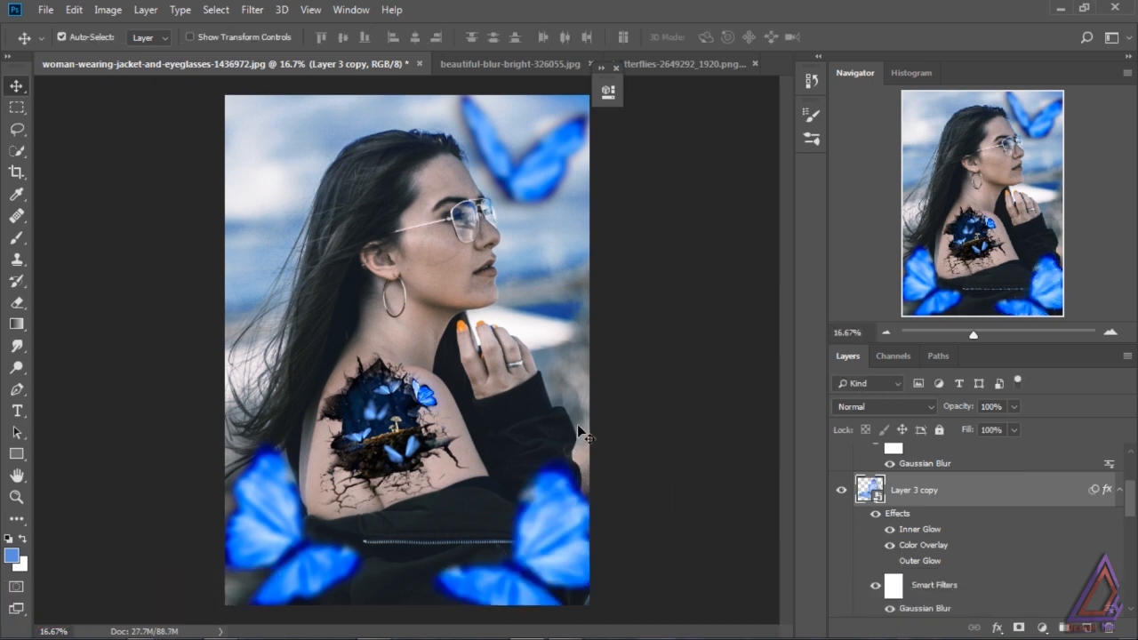
Lasso the upper-left butterfly in the butterflies document and place it in the portrait's sky behind the woman's head.
click(689, 64)
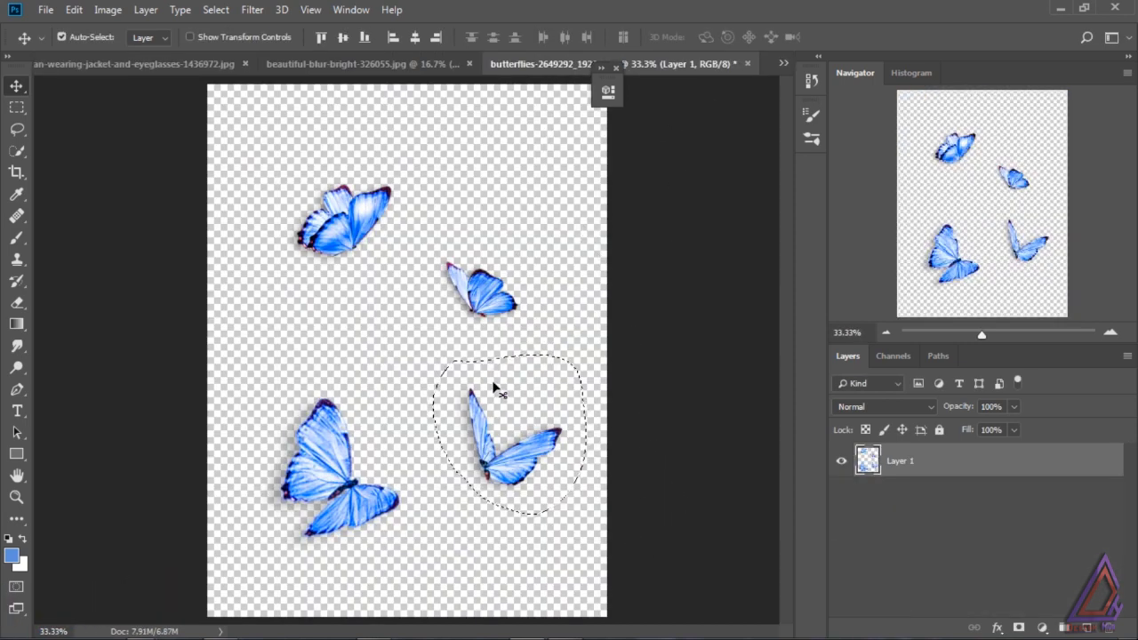
key(ctrl+d)
click(17, 129)
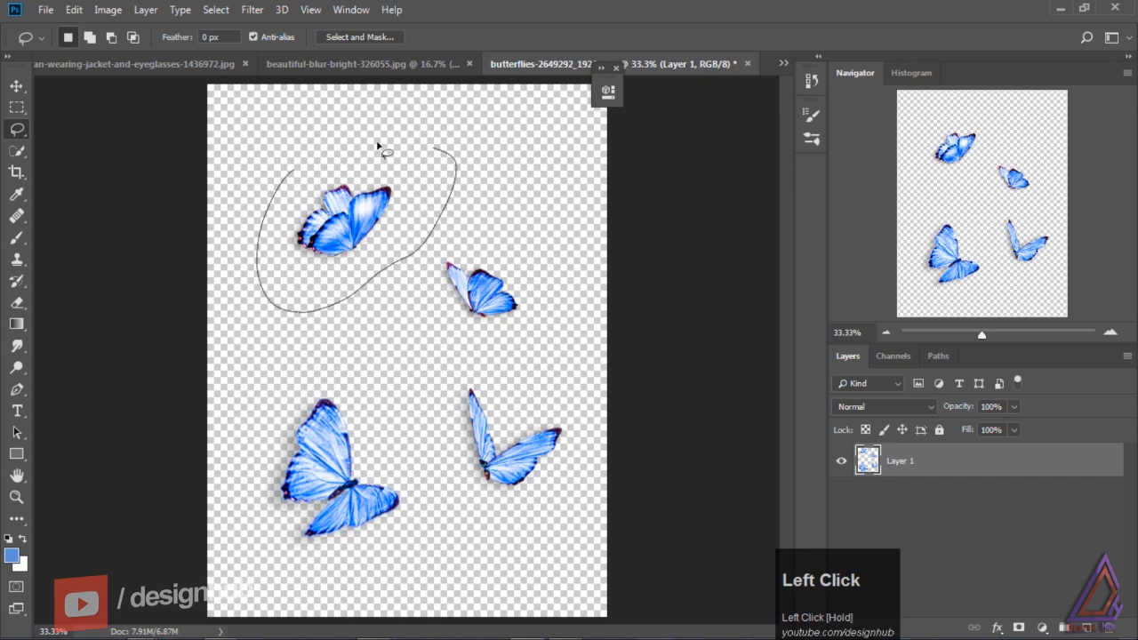
mouse_move(377, 143)
mouse_down()
mouse_move(290, 173)
mouse_move(297, 186)
mouse_move(176, 64)
mouse_move(297, 166)
mouse_move(258, 160)
mouse_move(267, 154)
mouse_up()
click(17, 85)
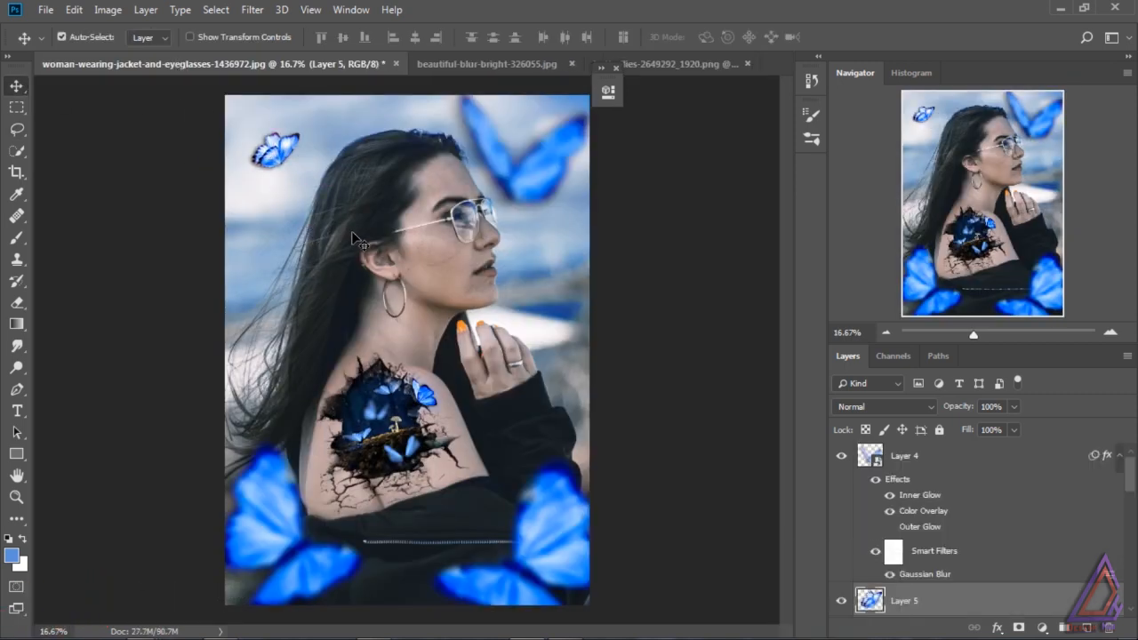
Enlarge the newly placed butterfly to about 284%, rotate it about -9°, and position it in the portrait's upper left corner.
key(ctrl+t)
alt+shift+drag(314, 188, 356, 216)
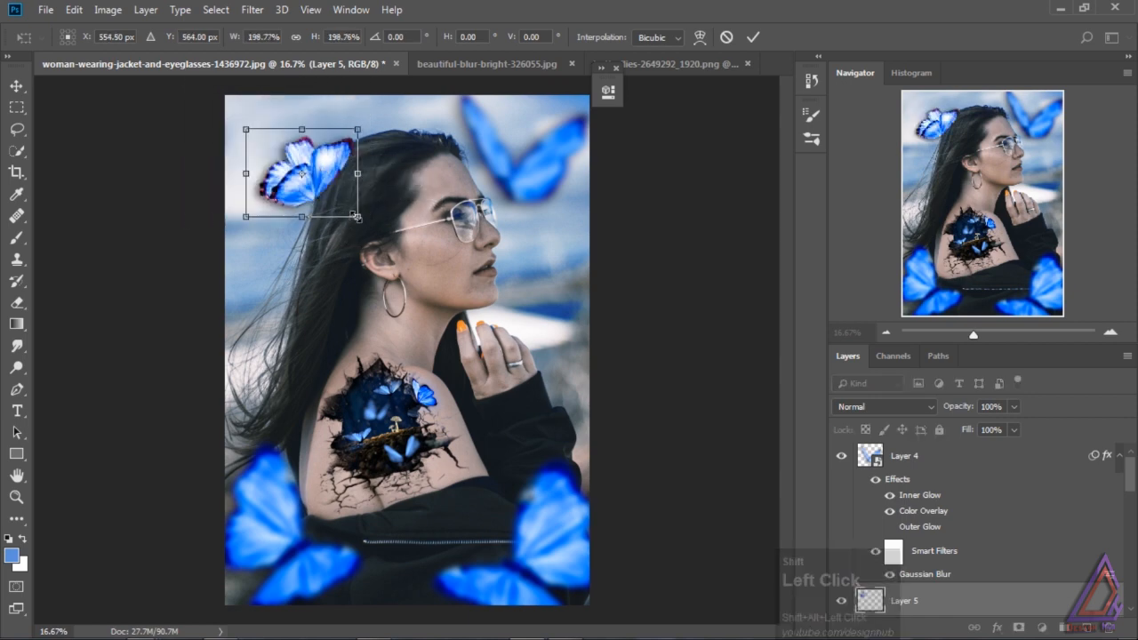
key(ctrl+z)
mouse_move(302, 173)
alt+shift+mouse_down()
mouse_move(339, 215)
mouse_move(380, 216)
mouse_move(307, 167)
alt+shift+mouse_up()
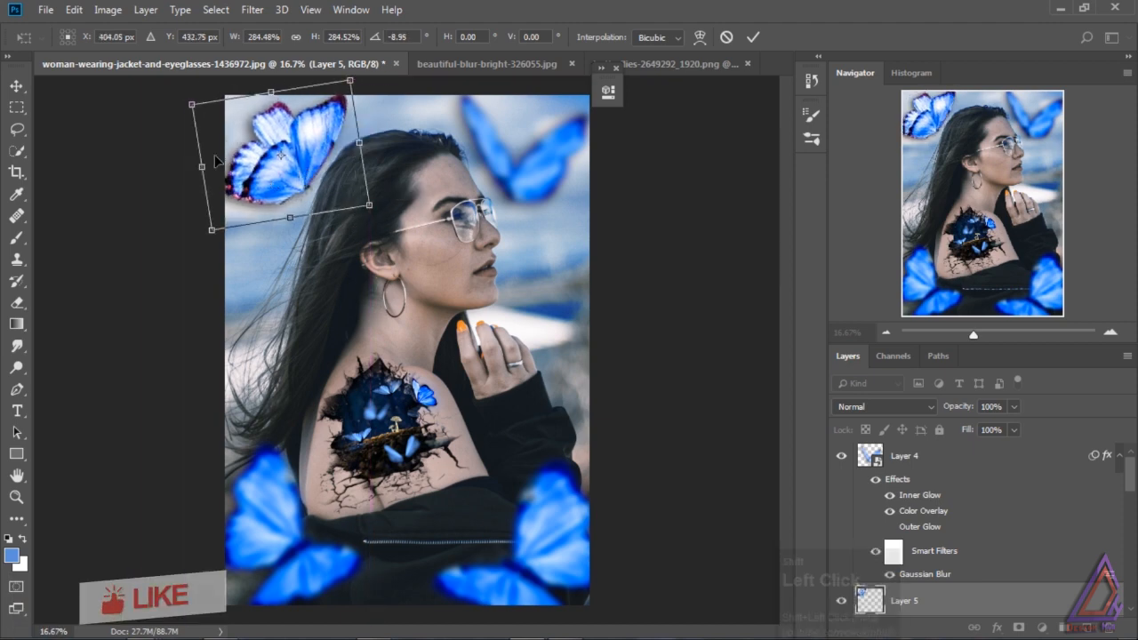
click(16, 89)
click(493, 251)
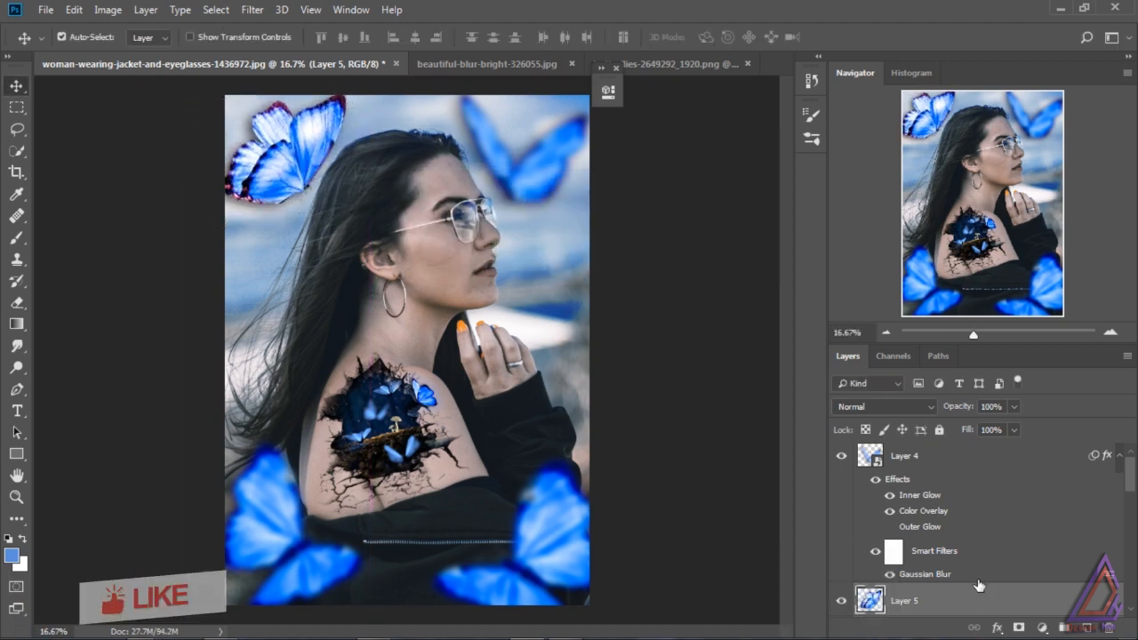
Paste the copied layer style onto the upper-left butterfly and apply a Gaussian Blur with a 19.4-pixel radius to it.
right_click(969, 603)
click(863, 368)
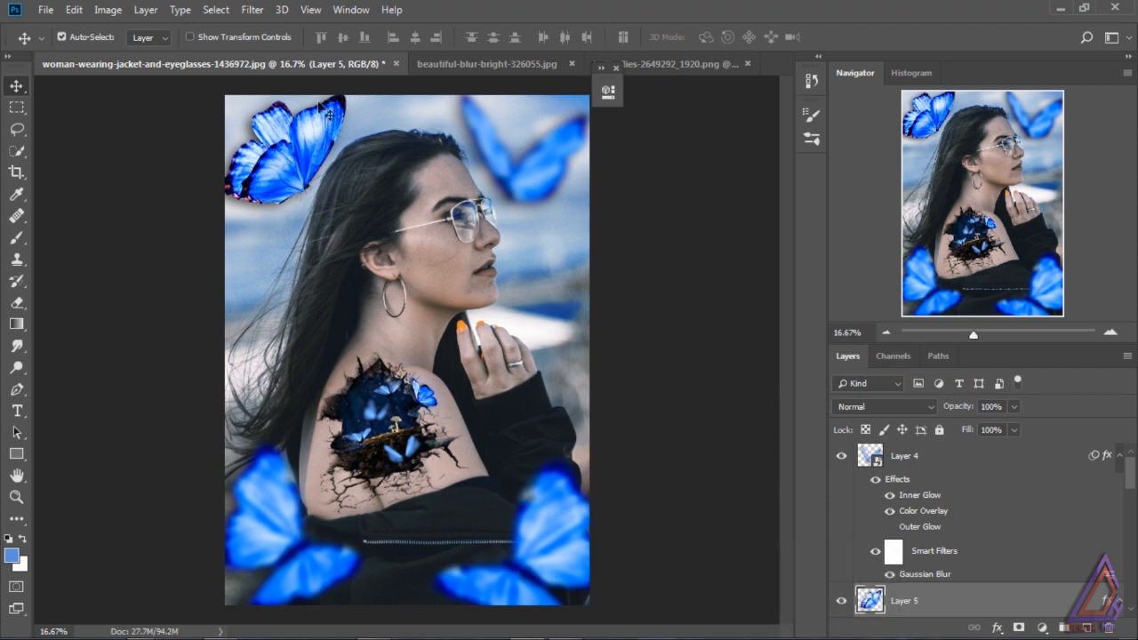
click(252, 9)
mouse_move(286, 197)
click(208, 259)
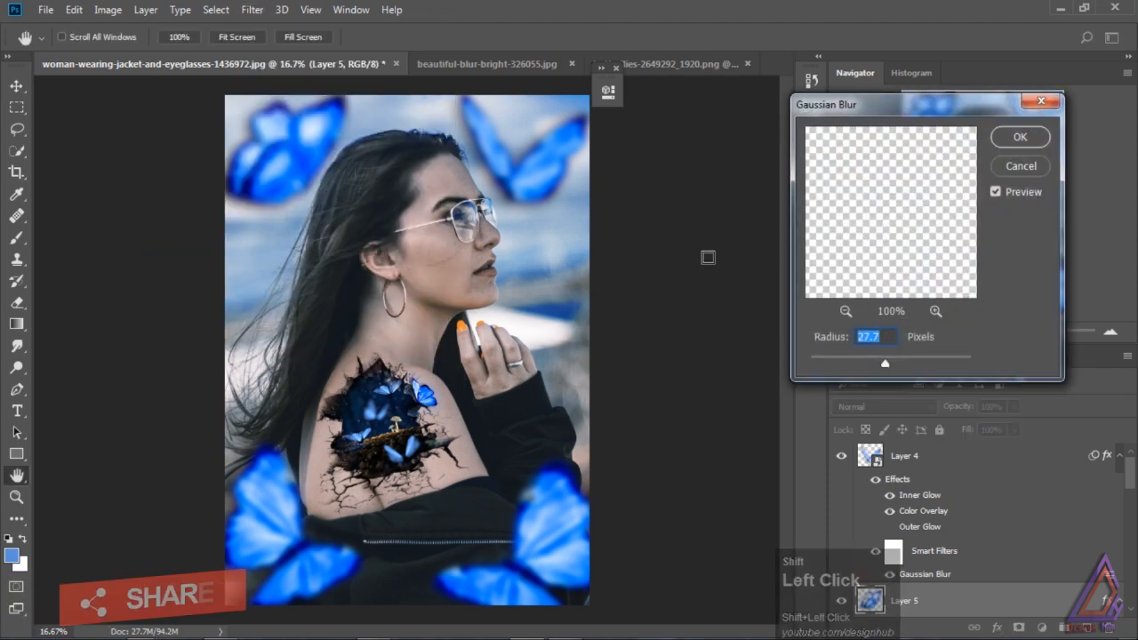
click(881, 363)
click(1020, 137)
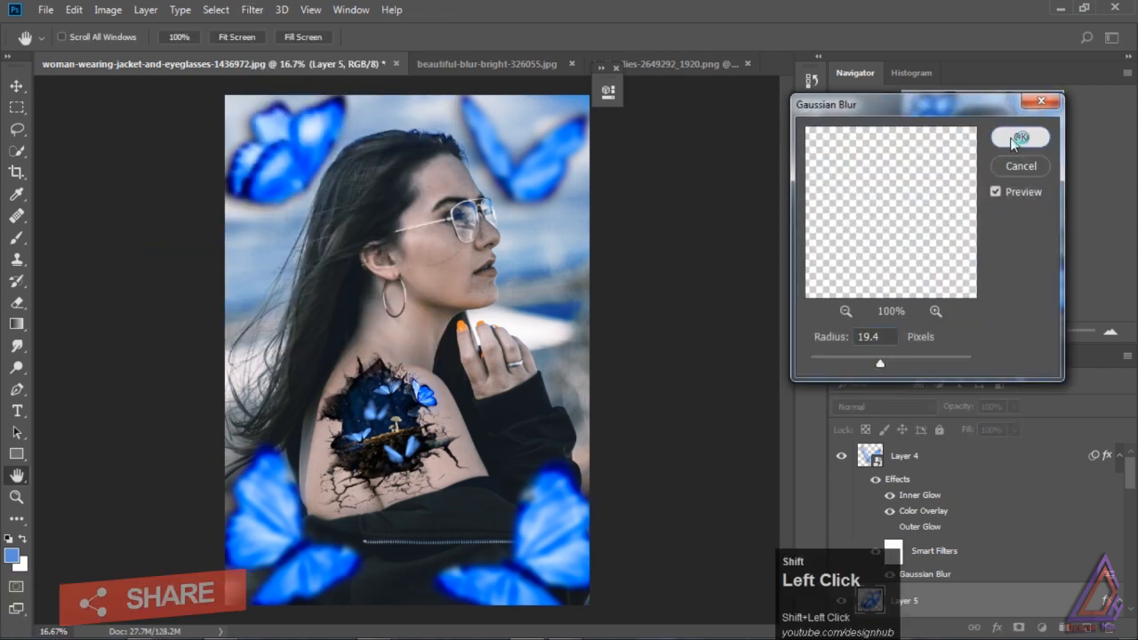
Group the four blurred corner butterfly layers and name the group "Outer butterfly".
click(923, 458)
drag(1129, 473, 1131, 546)
click(841, 506)
scroll(969, 484, up, 1)
shift+click(956, 512)
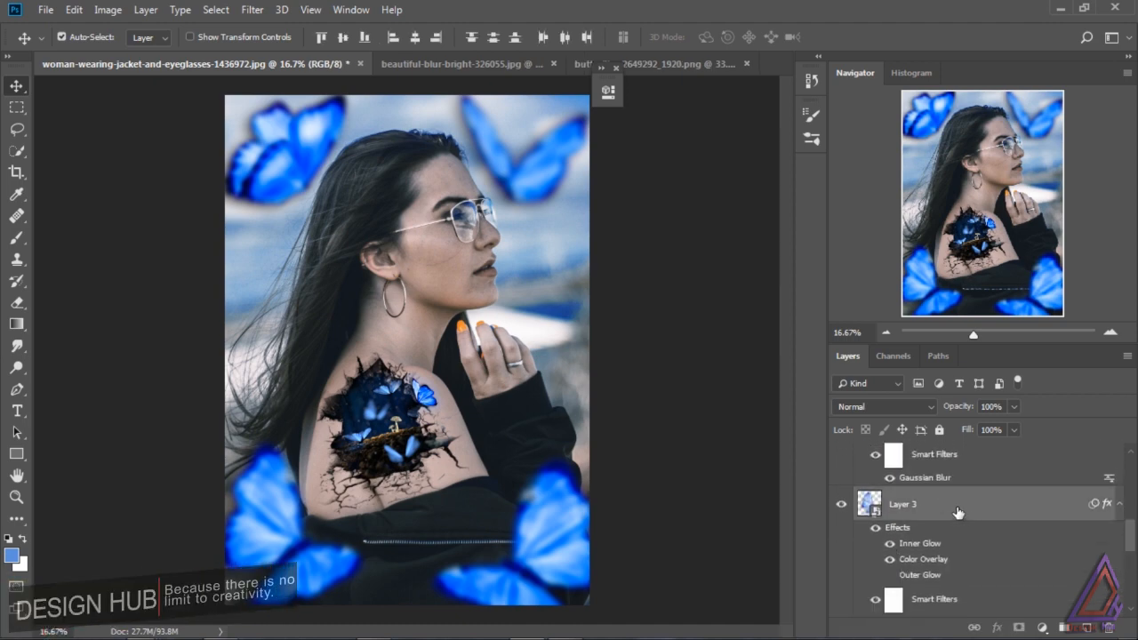
drag(996, 518, 1006, 525)
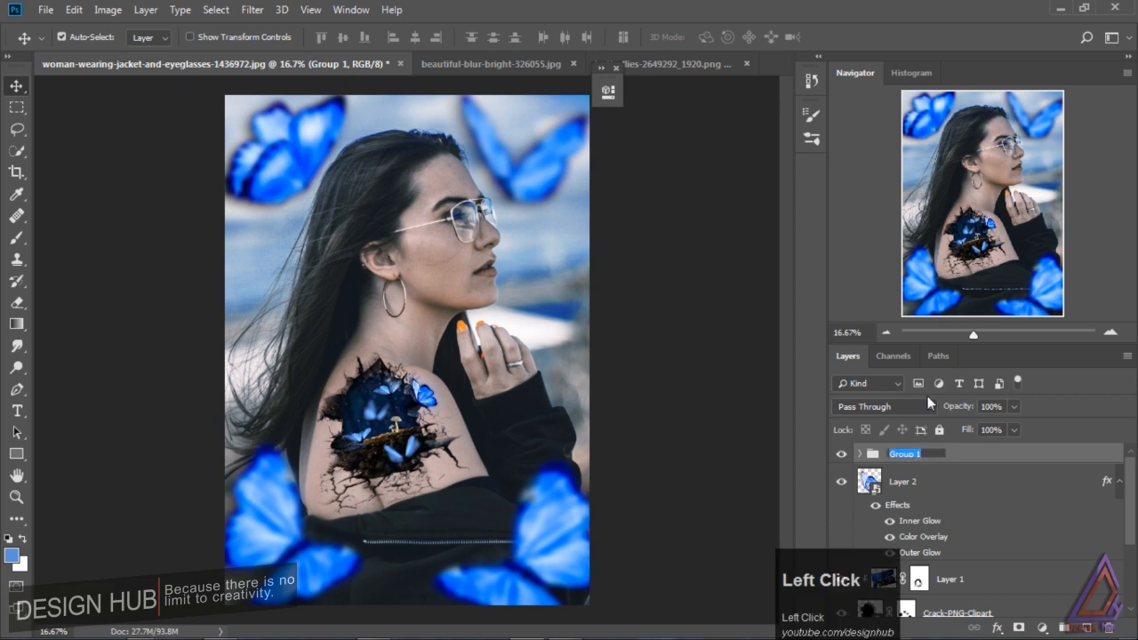
text(Outer but)
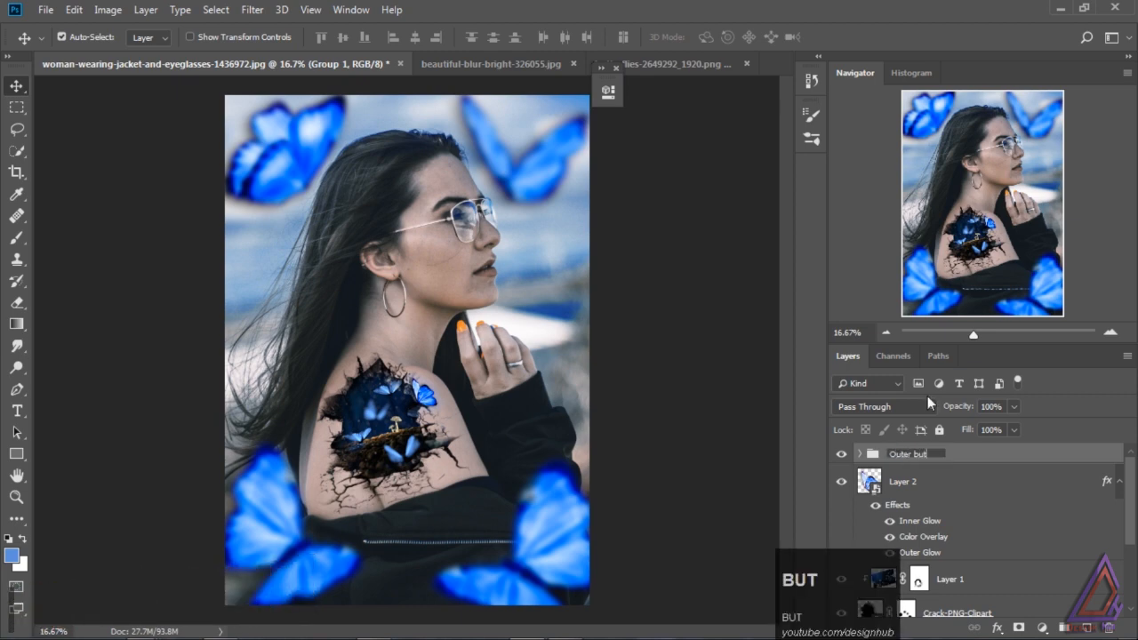
text(terfly)
click(727, 483)
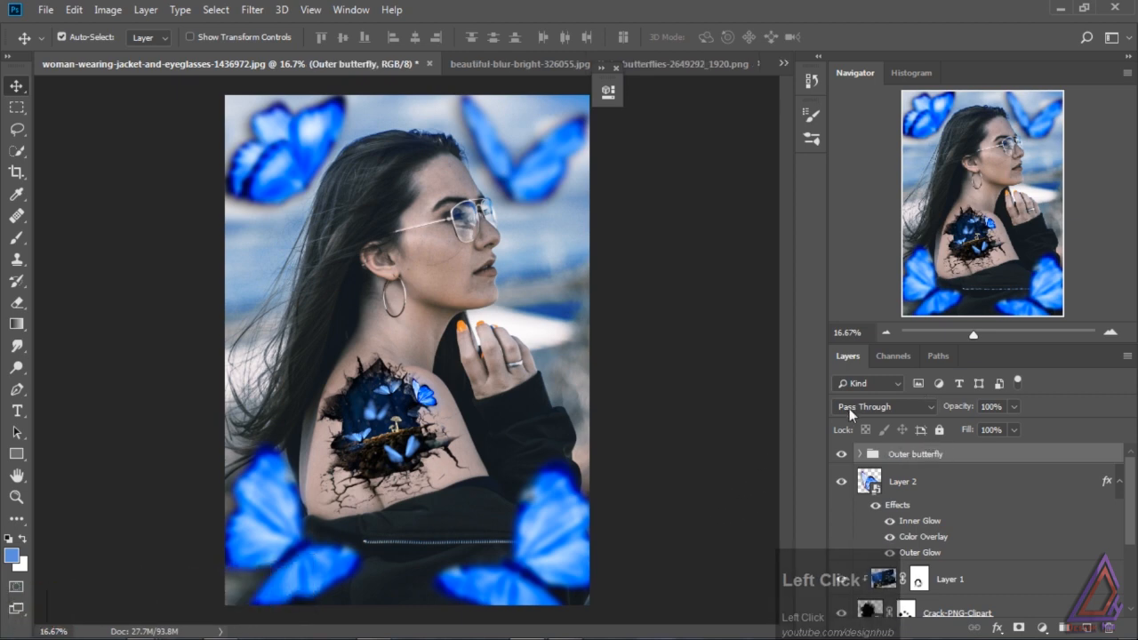
Set the Outer butterfly group's opacity to 82% and select Layer 2, the small butterfly on the shoulder.
click(1014, 406)
mouse_move(1013, 429)
mouse_down()
mouse_move(978, 426)
mouse_move(994, 429)
mouse_up()
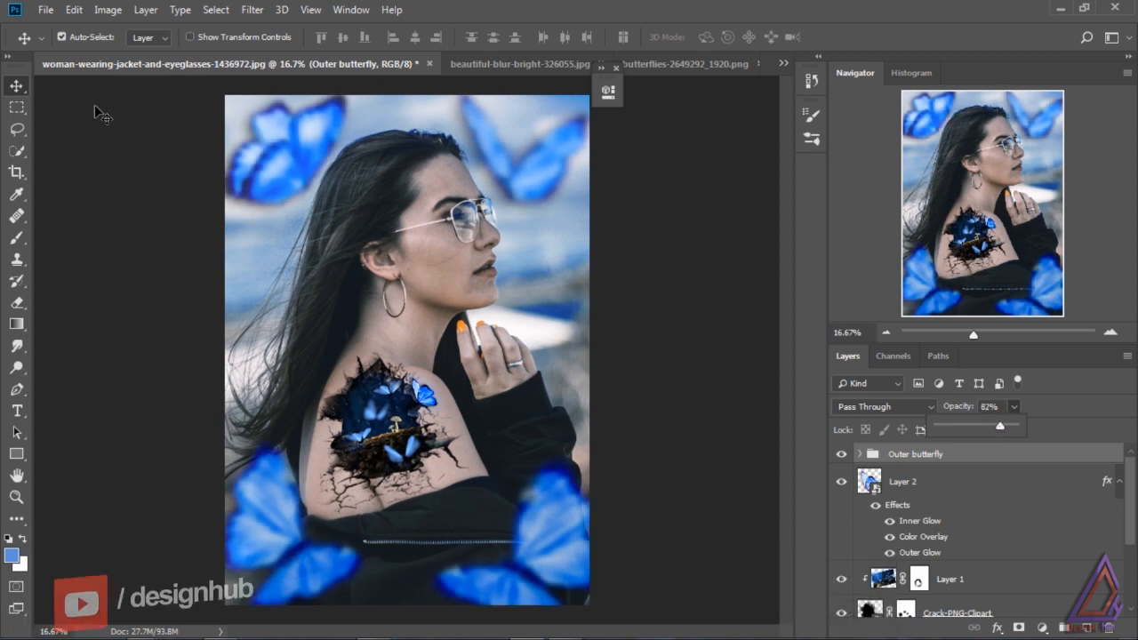
click(124, 213)
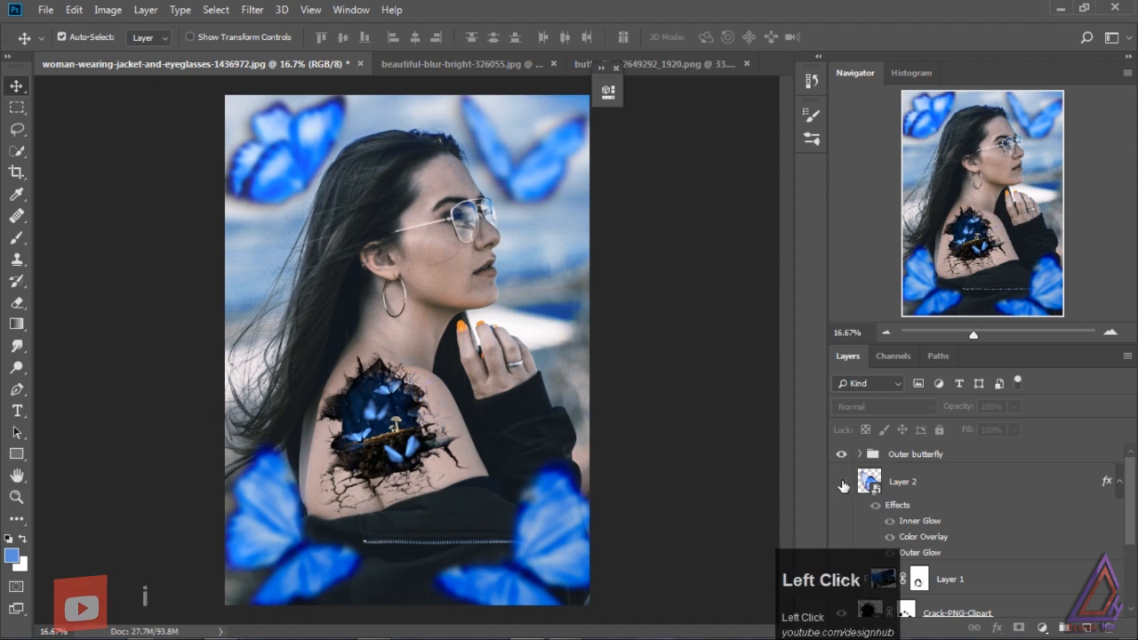
click(903, 483)
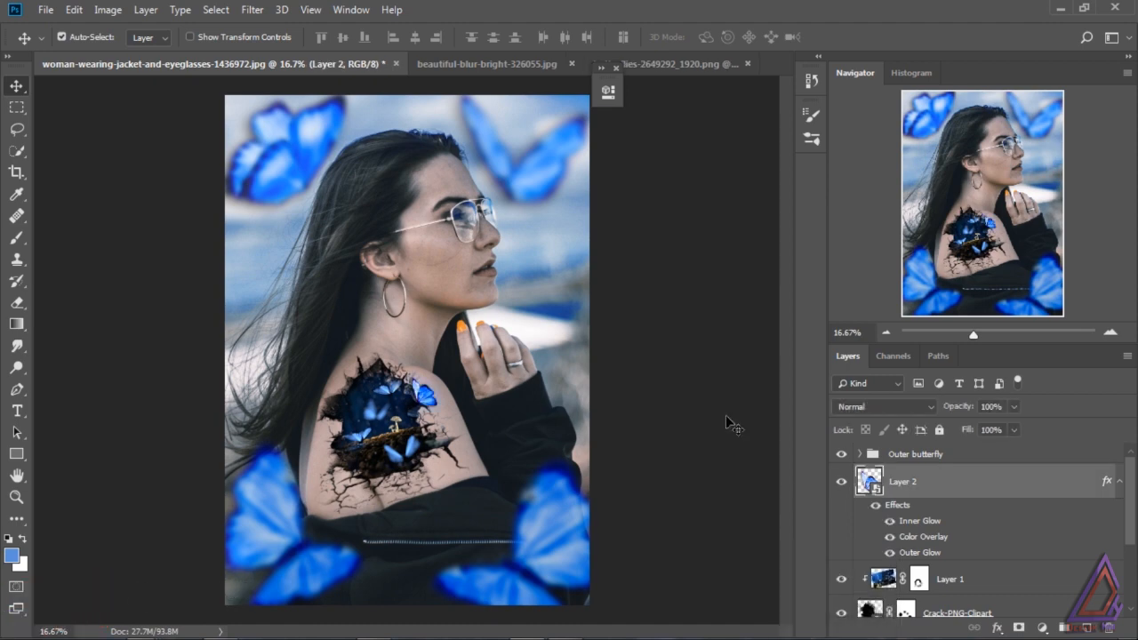
Copy the selected butterfly onto the crack's left edge at about 84% and -58°, and paste the copied layer style onto it.
click(673, 62)
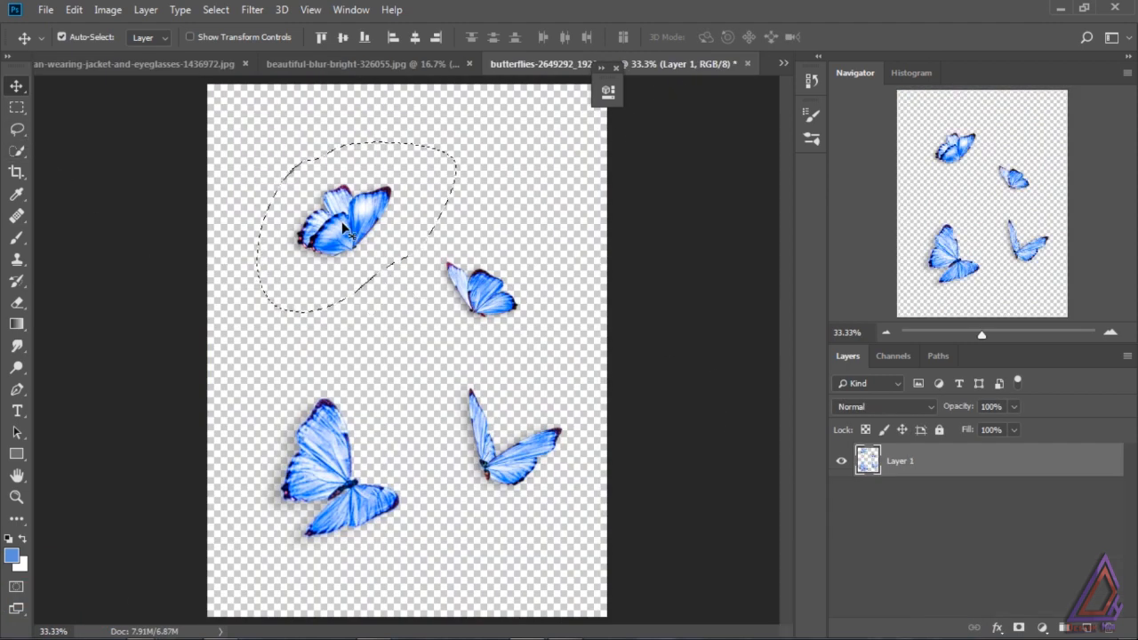
mouse_move(345, 229)
mouse_down()
mouse_move(330, 179)
mouse_move(204, 64)
mouse_move(346, 433)
mouse_move(338, 447)
mouse_up()
key(ctrl+t)
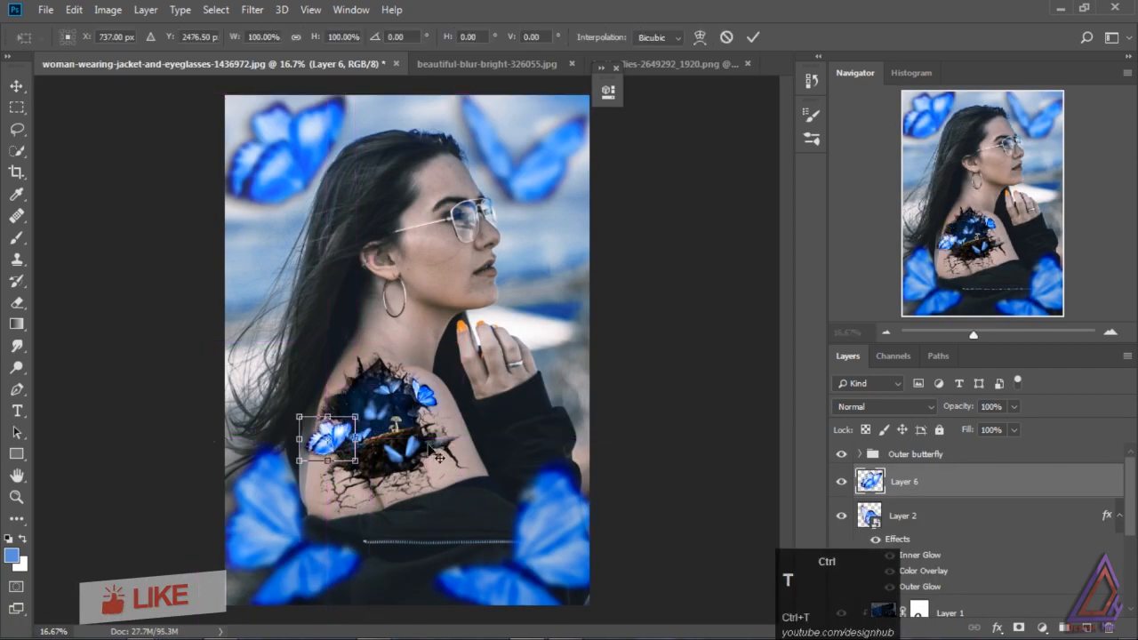
drag(294, 407, 295, 409)
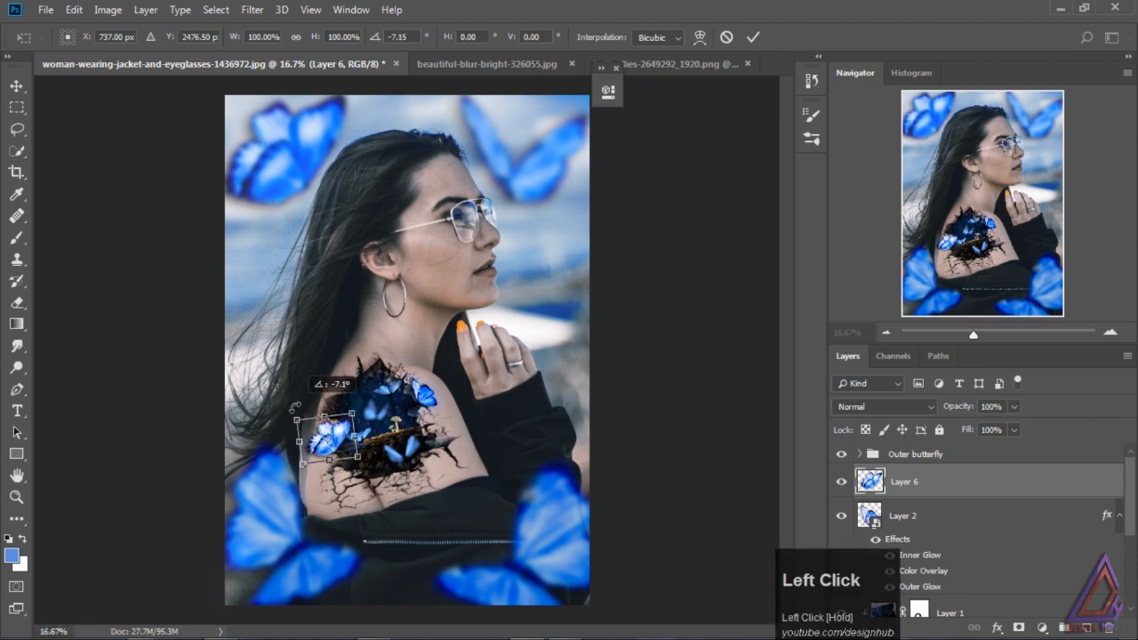
mouse_move(342, 447)
mouse_down()
mouse_move(352, 435)
mouse_move(337, 434)
mouse_up()
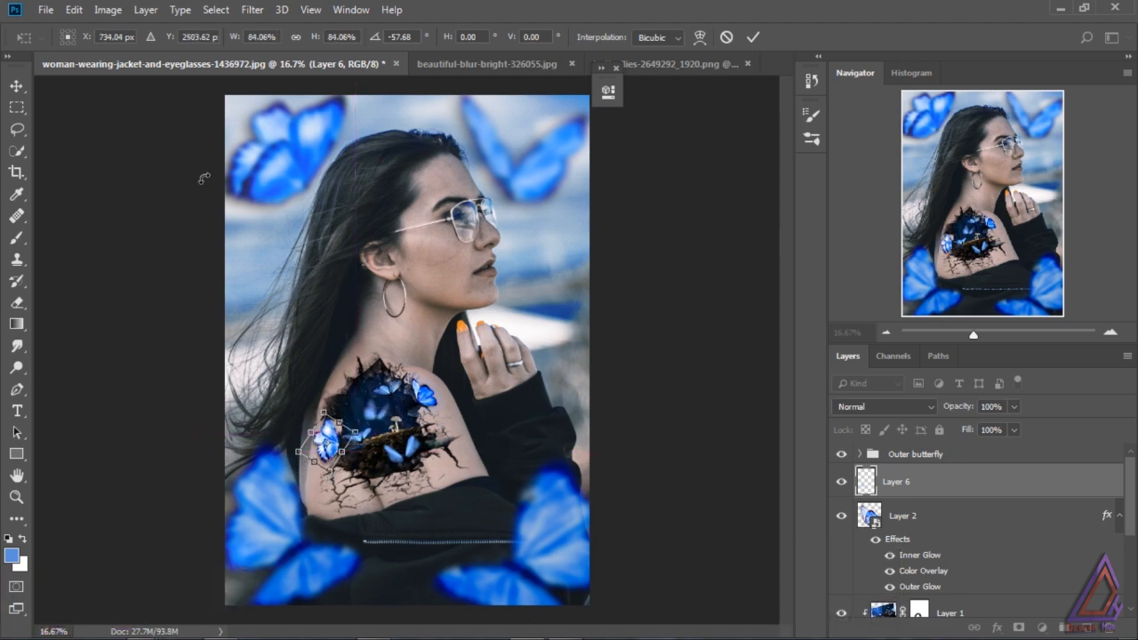
click(16, 85)
click(500, 252)
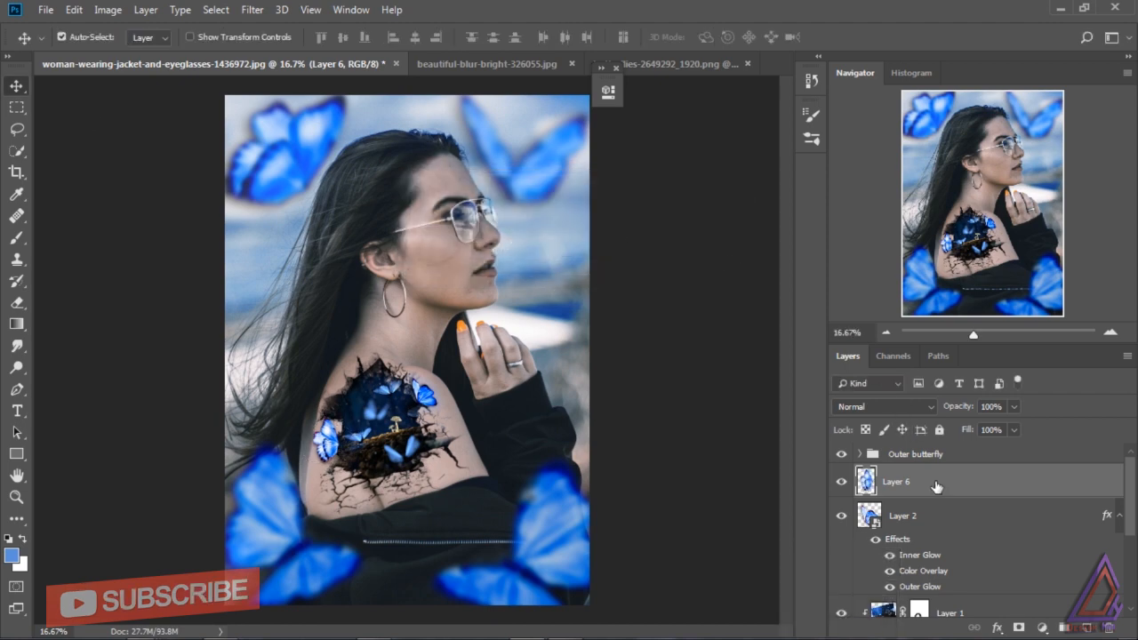
right_click(937, 482)
click(851, 367)
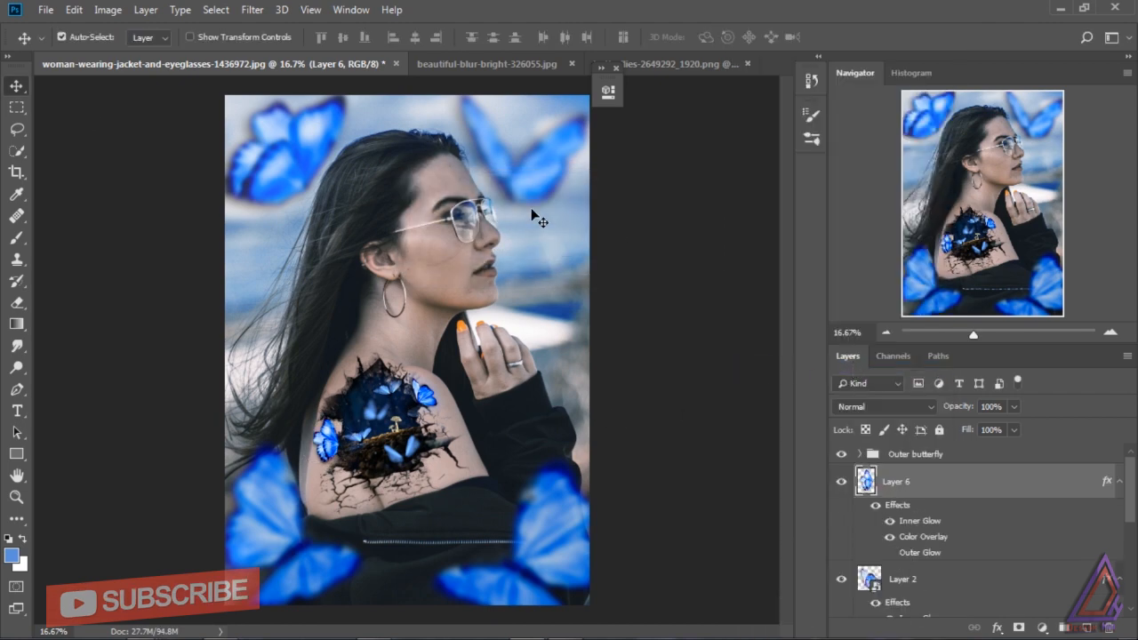
Lasso the lower-right butterfly in the butterflies image and copy it into the portrait over the crack's lower edge.
click(678, 64)
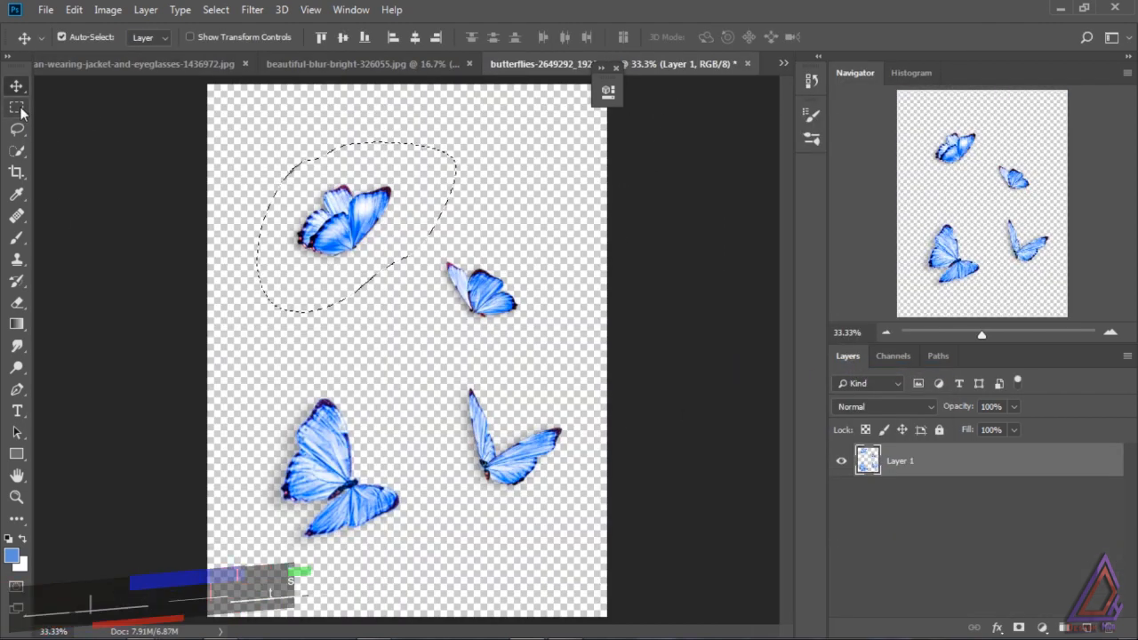
shift+click(489, 409)
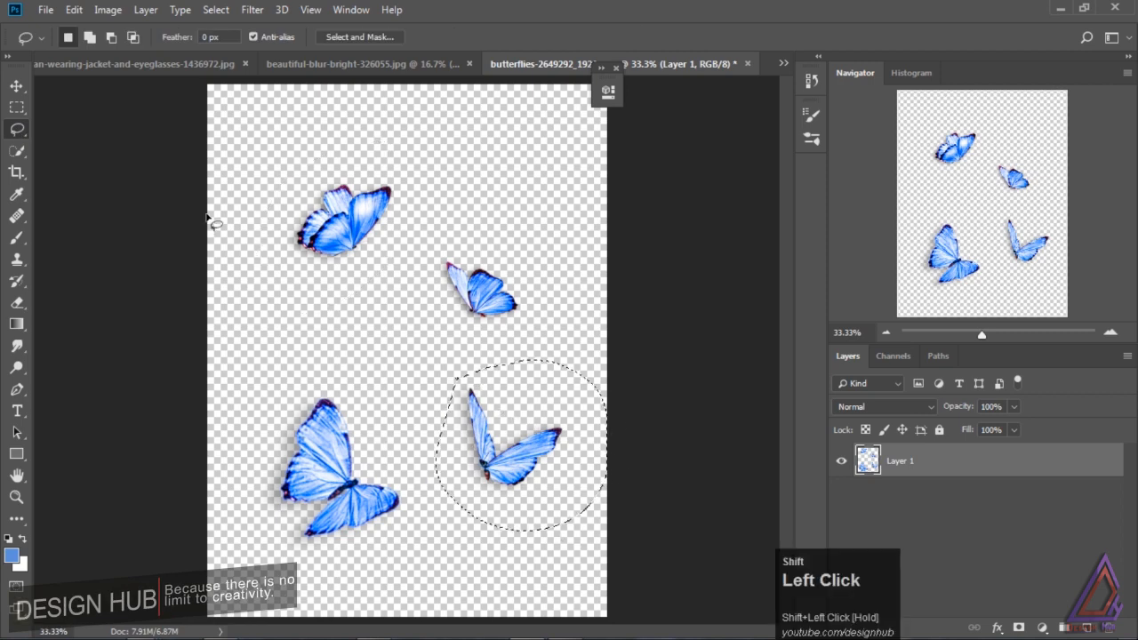
key(v)
mouse_move(498, 418)
mouse_down()
mouse_move(198, 71)
mouse_move(403, 471)
mouse_up()
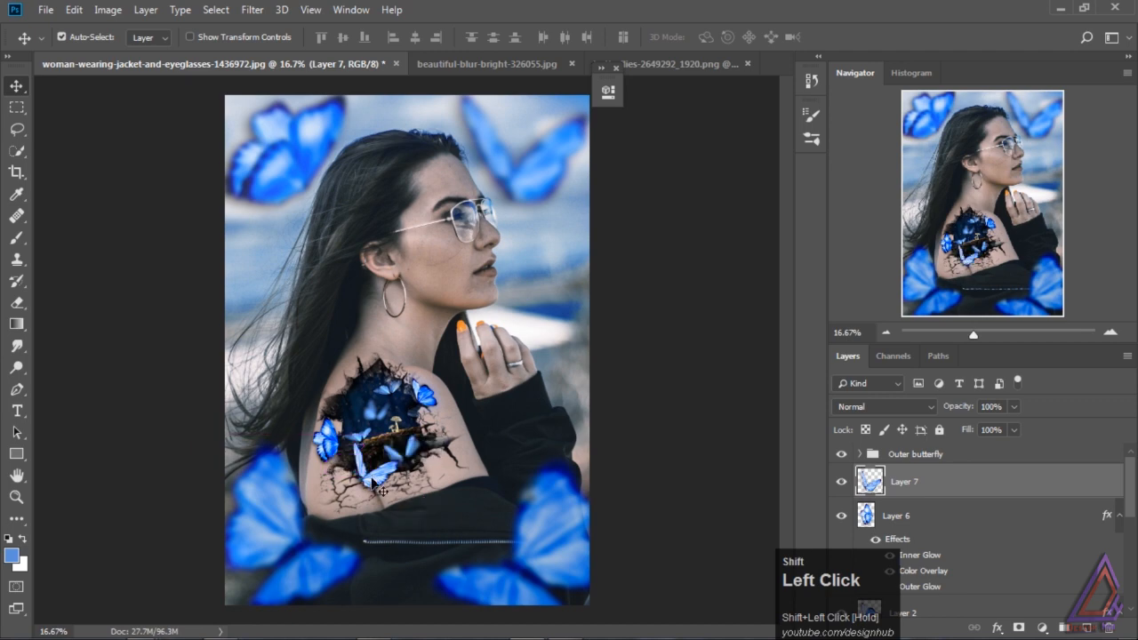
Flip the new butterfly horizontally, scale it to about 77% and tilt it below the crack, and paste the copied layer style.
key(ctrl+t)
right_click(388, 486)
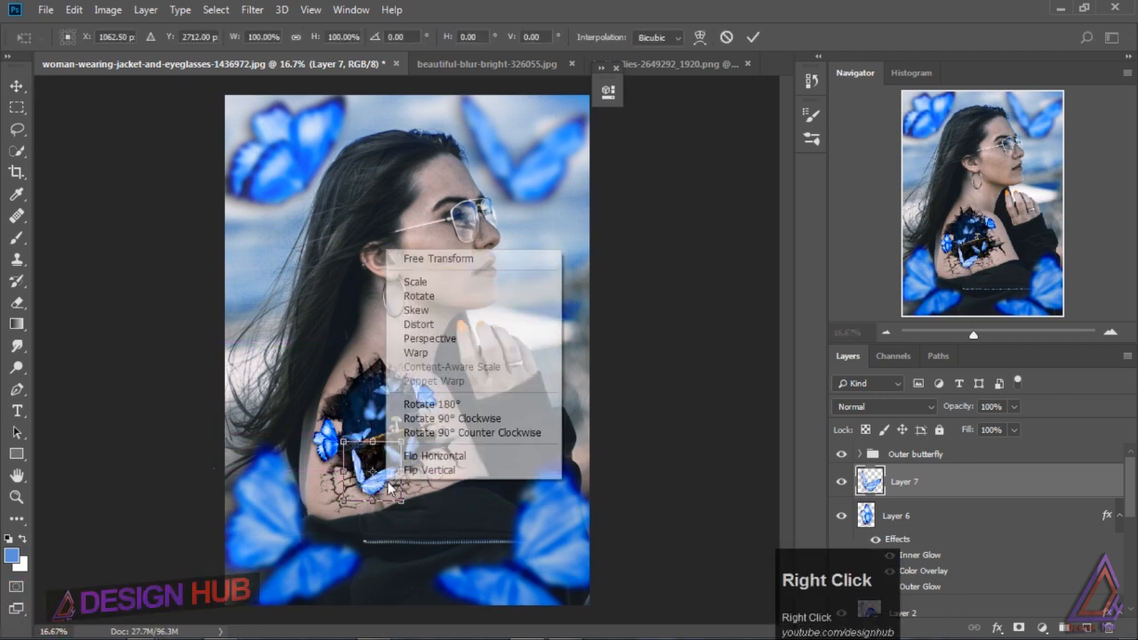
click(411, 456)
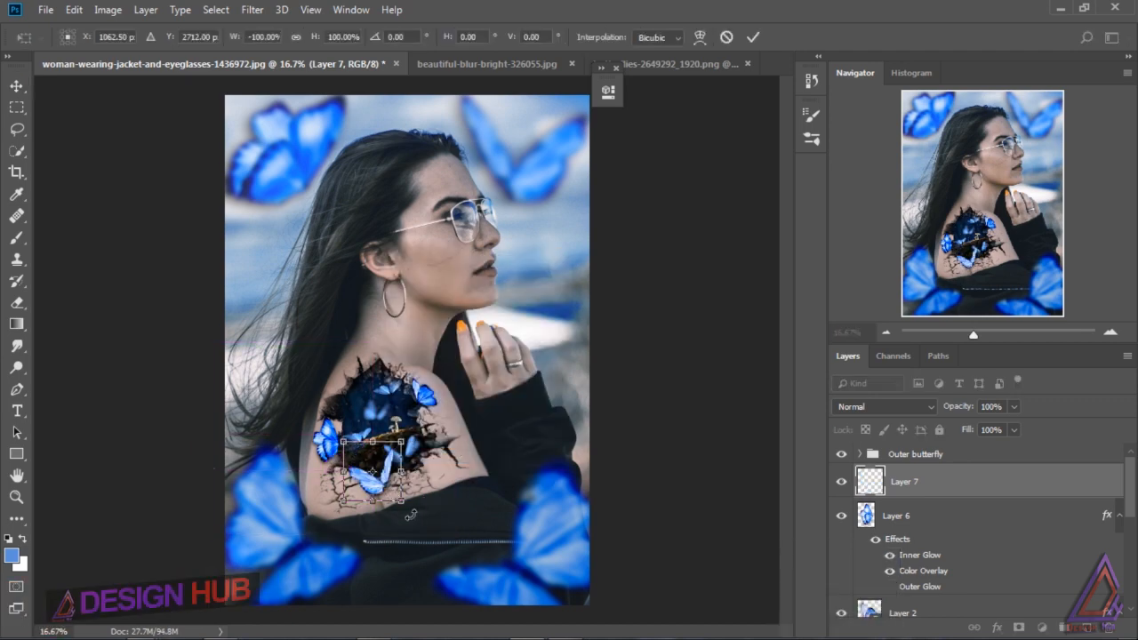
drag(410, 515, 360, 484)
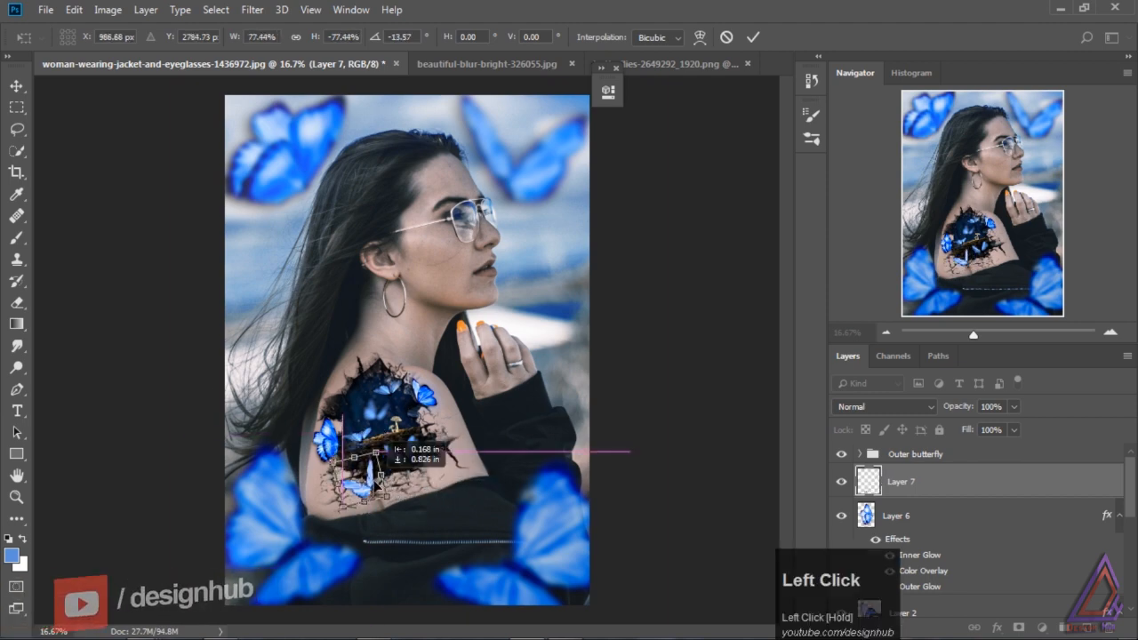
click(16, 86)
click(482, 251)
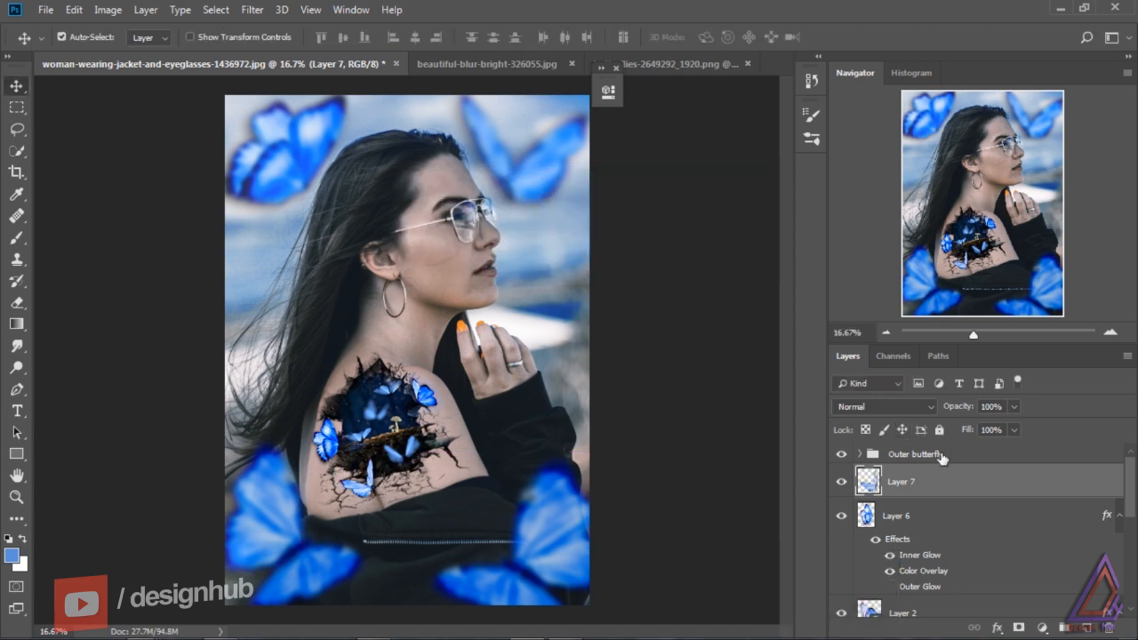
right_click(977, 478)
click(929, 365)
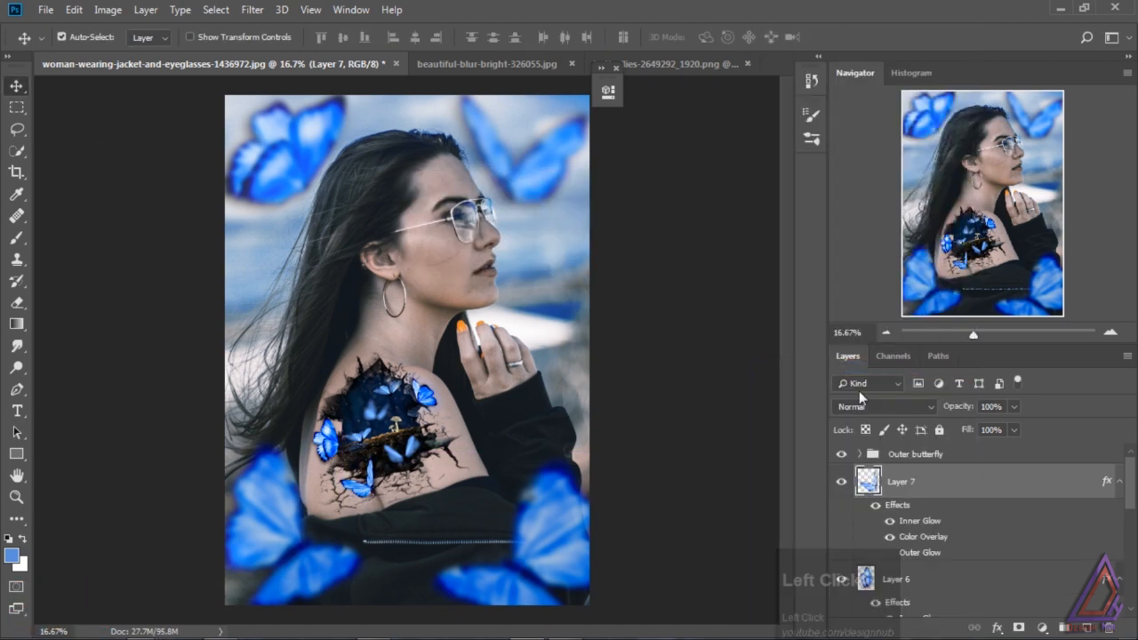
Lasso the lower-left butterfly in the butterflies image and copy it into the portrait below the shoulder.
click(682, 67)
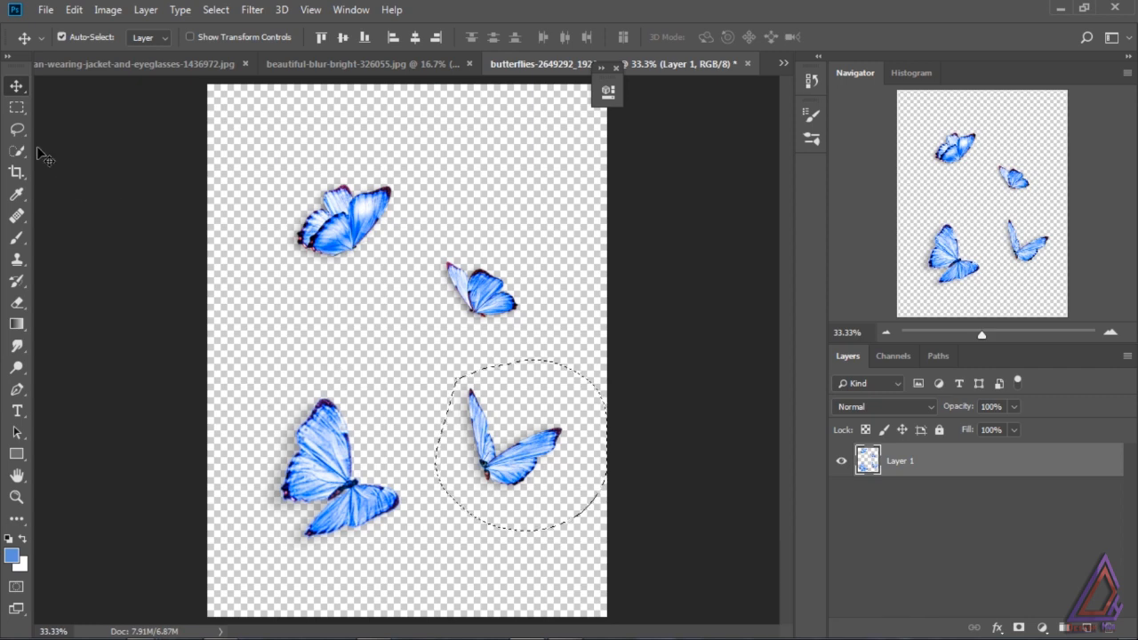
click(16, 129)
click(16, 86)
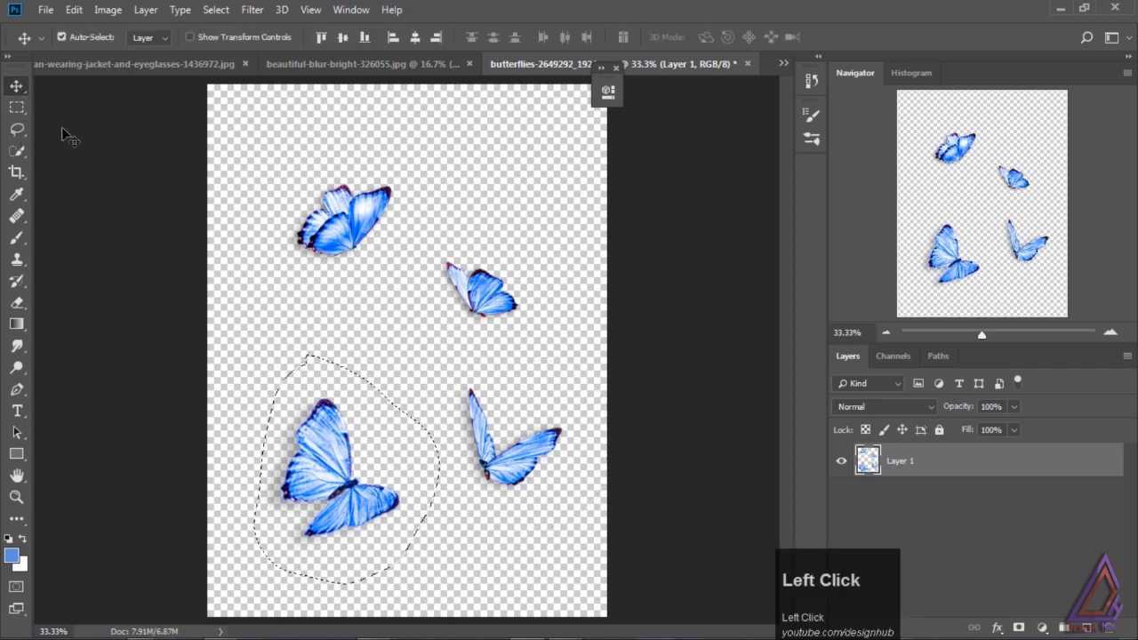
mouse_move(337, 416)
mouse_down()
mouse_move(224, 113)
mouse_move(436, 453)
mouse_move(480, 507)
mouse_move(502, 511)
mouse_up()
Fit the new butterfly on the upper arm beside the sleeve at about 70% and -42°, and paste the copied layer style.
key(ctrl+t)
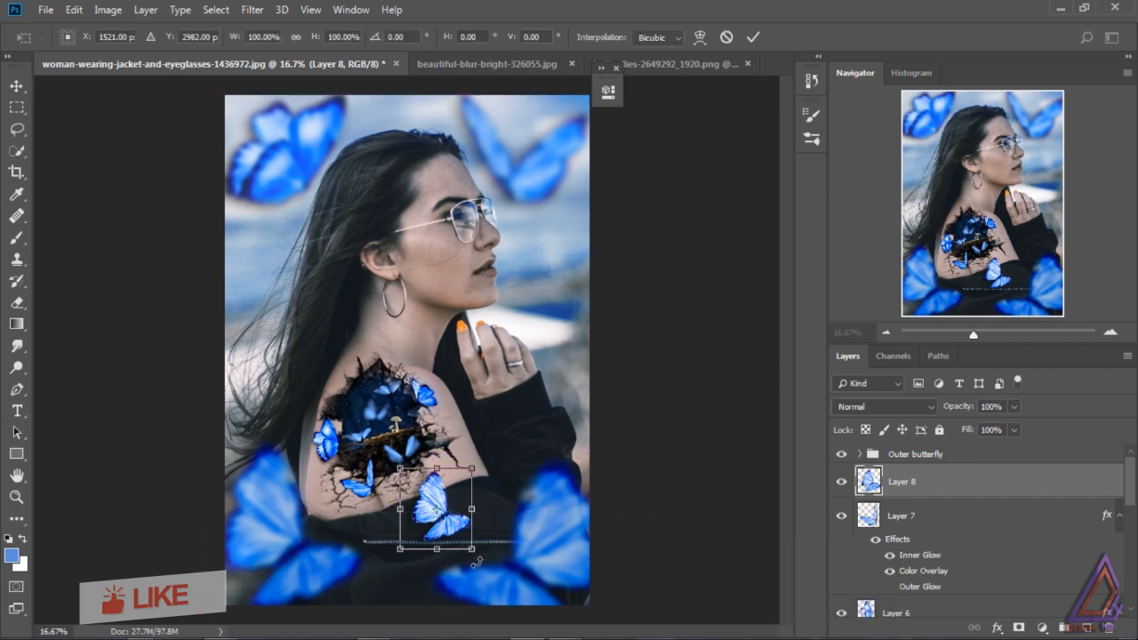
drag(481, 561, 483, 489)
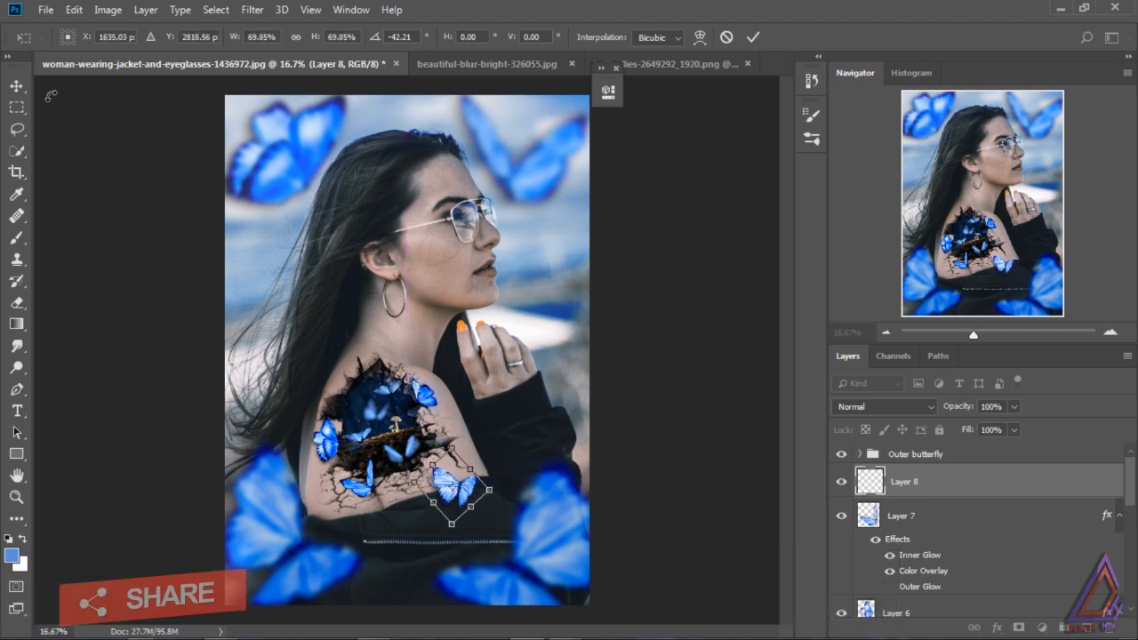
click(16, 85)
click(470, 249)
right_click(943, 481)
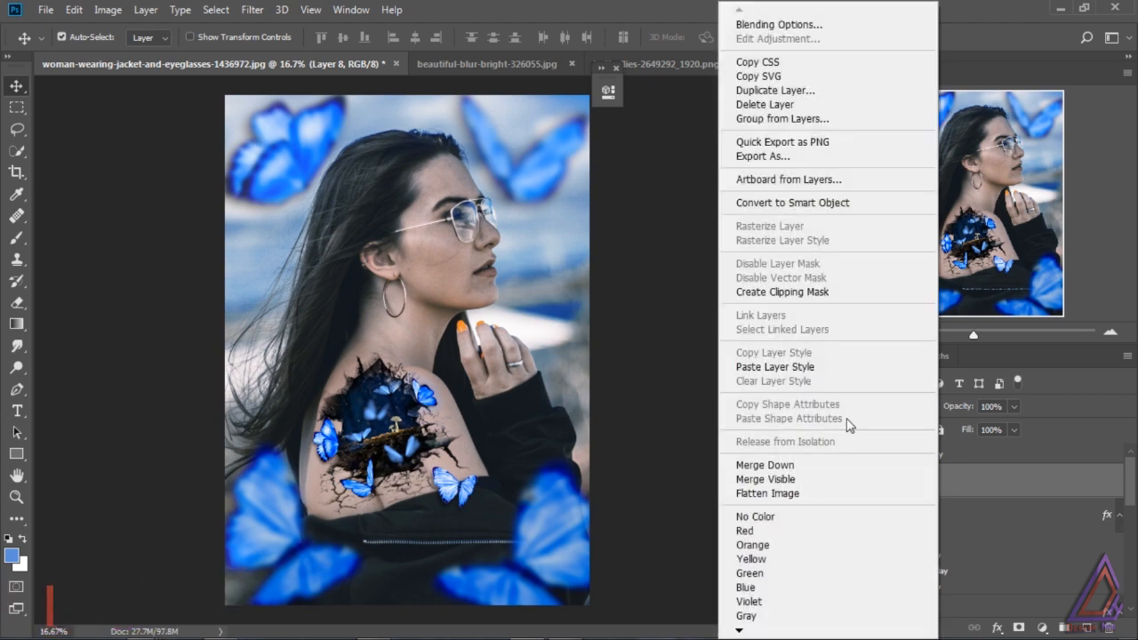
click(836, 366)
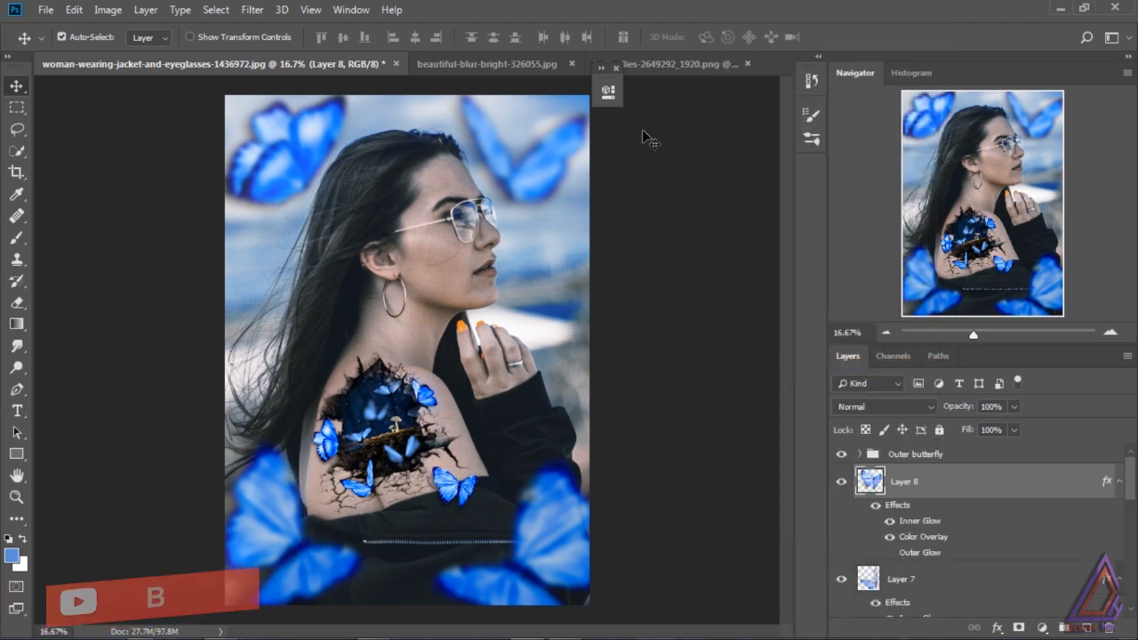
Duplicate the crack's left-edge butterfly onto the neck, enlarging it to about 123% by 125% and rotating it about 90°.
drag(358, 481, 383, 333)
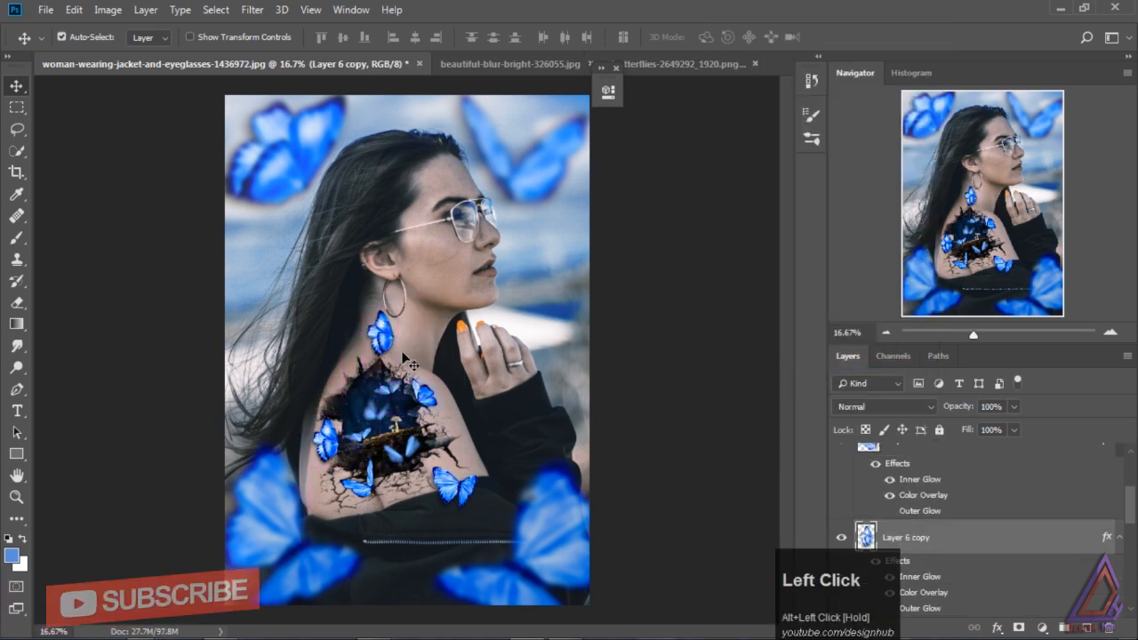
key(ctrl+t)
drag(410, 297, 450, 347)
drag(349, 333, 421, 349)
key(ctrl+z)
click(16, 85)
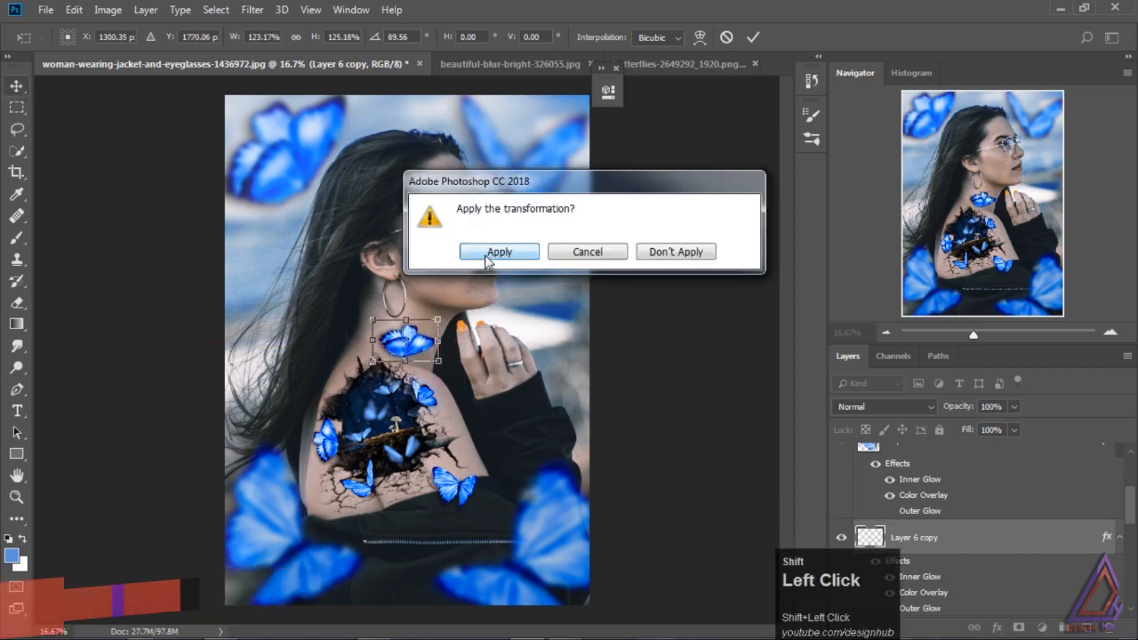
click(492, 252)
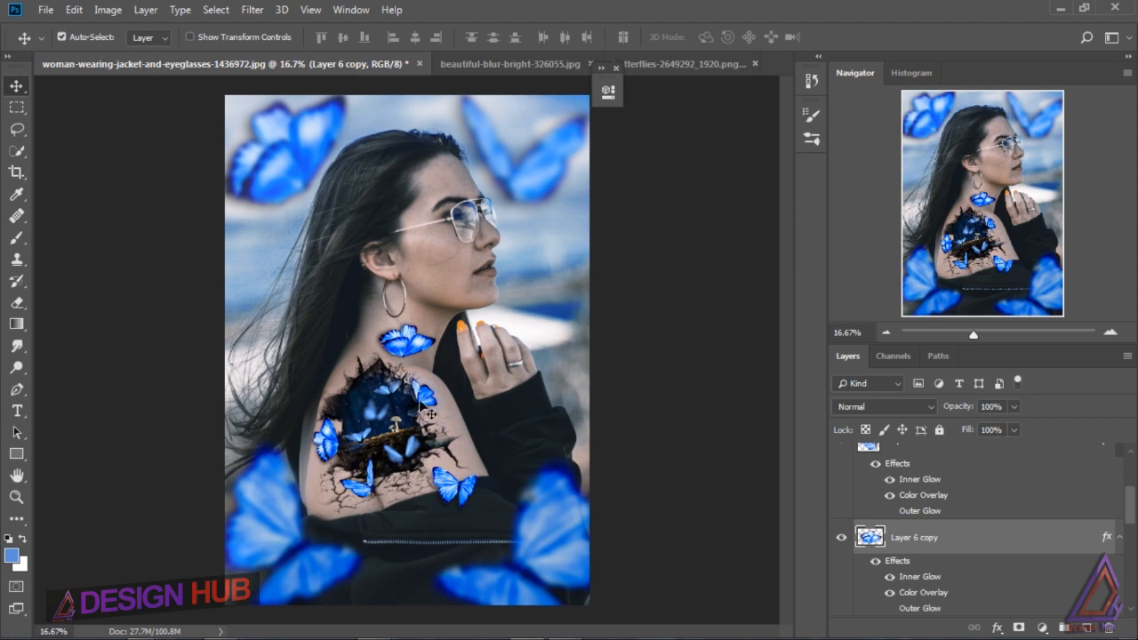
Duplicate the small Layer 2 shoulder butterfly onto the woman's nose, scaled to about 88% and rotated about 15.7°.
drag(452, 411, 470, 190)
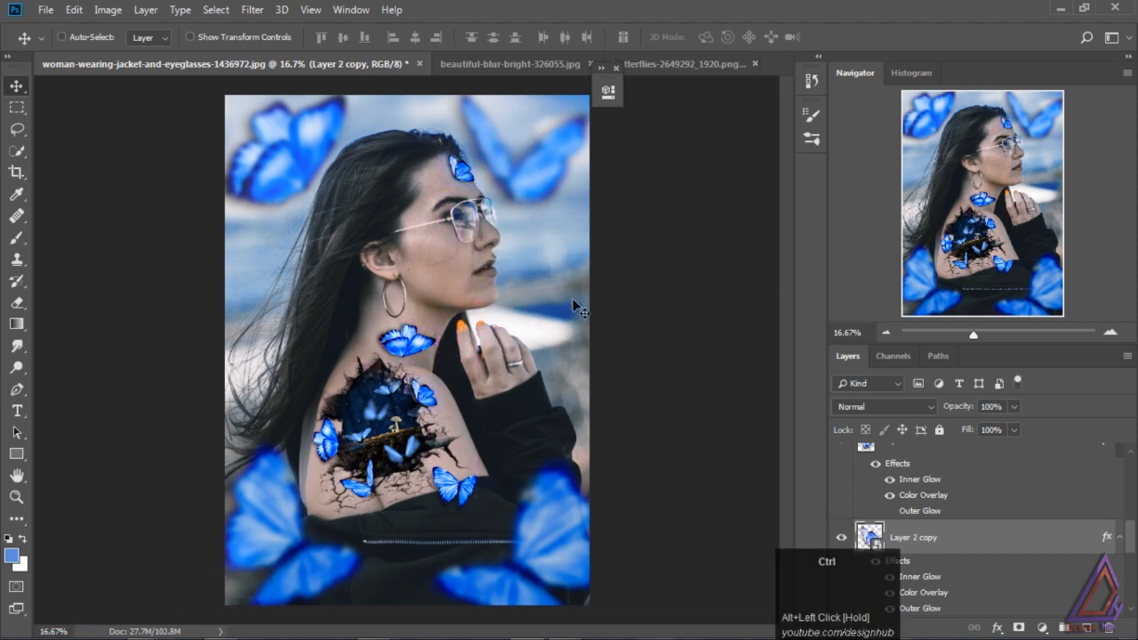
key(ctrl+t)
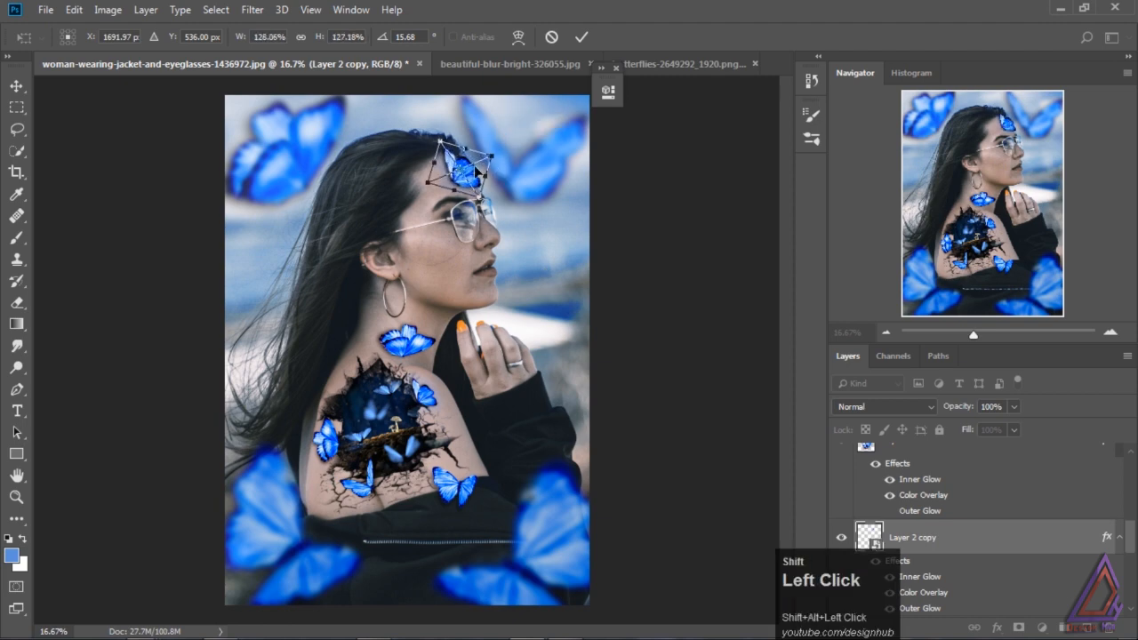
drag(478, 172, 520, 240)
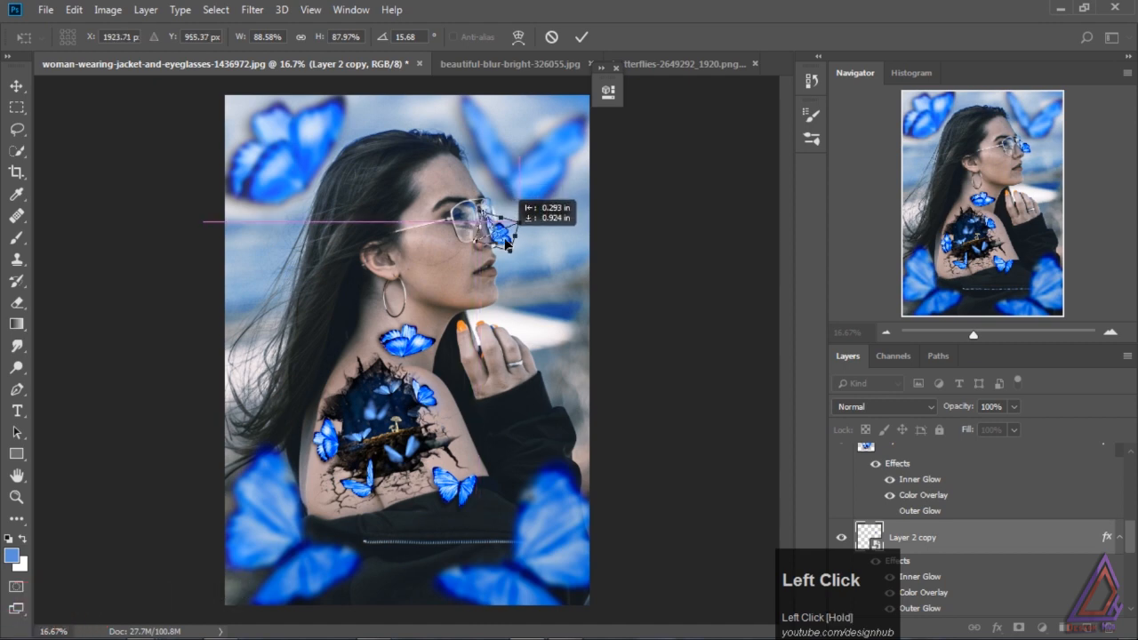
click(16, 85)
click(501, 249)
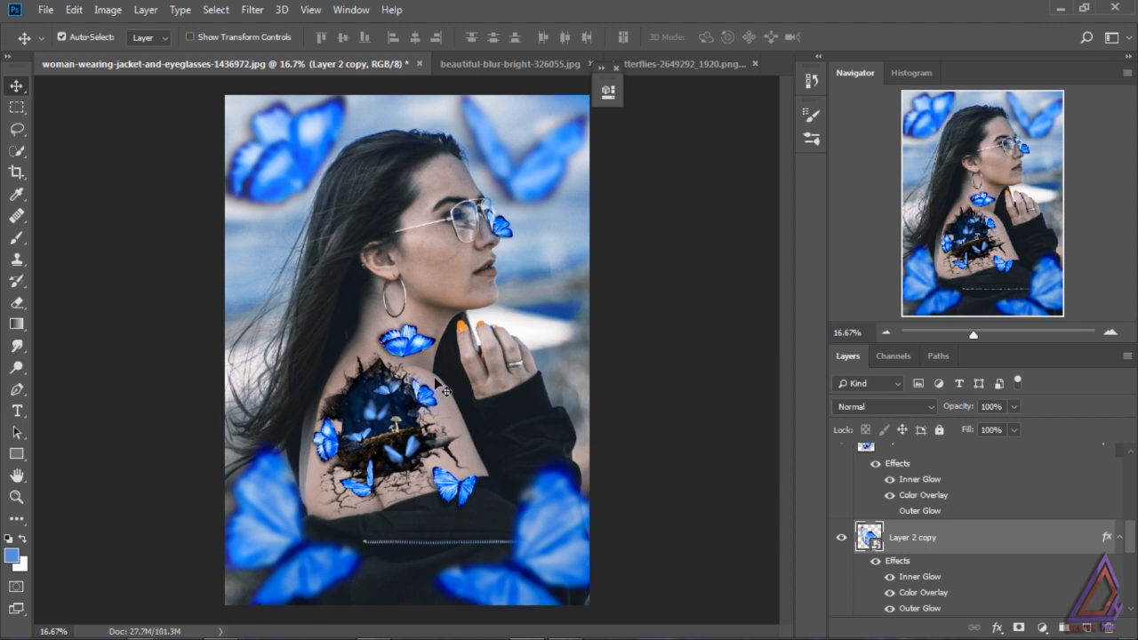
Duplicate the Layer 7 butterfly from below the crack into the hair above the ear and enlarge the copy.
drag(369, 491, 368, 217)
key(ctrl+t)
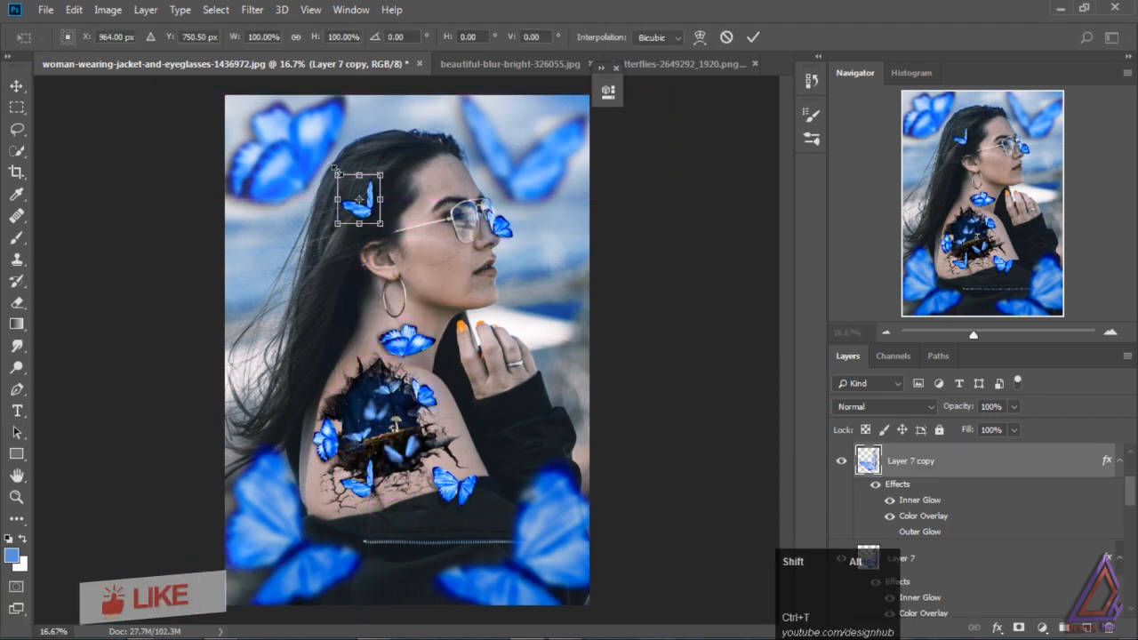
drag(322, 165, 313, 166)
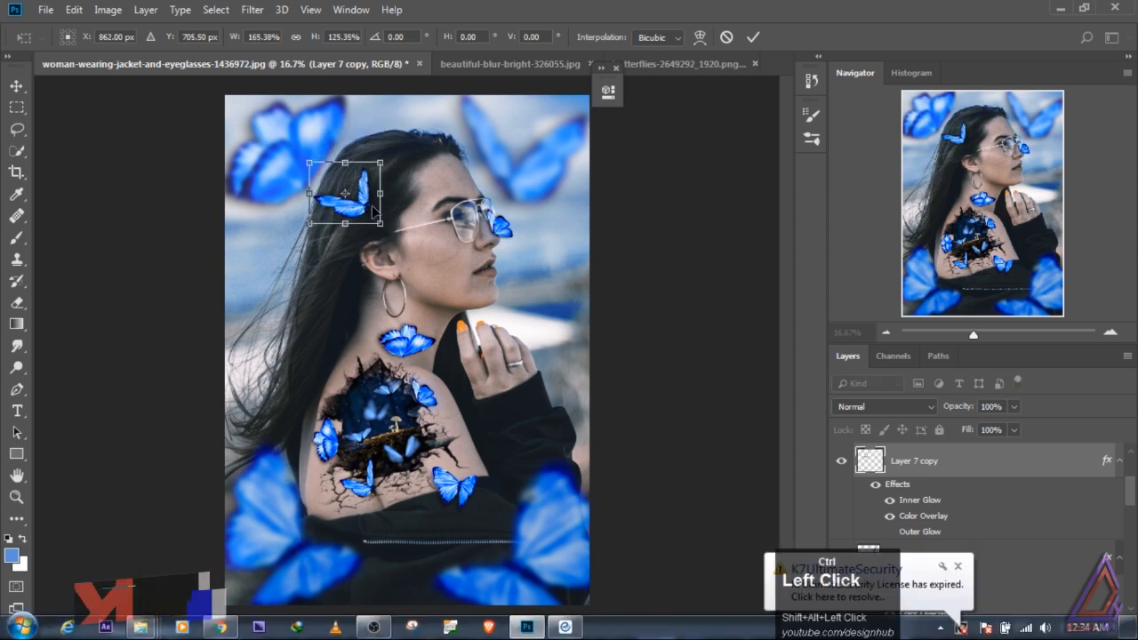
key(ctrl+z)
drag(383, 219, 394, 207)
click(15, 89)
click(483, 255)
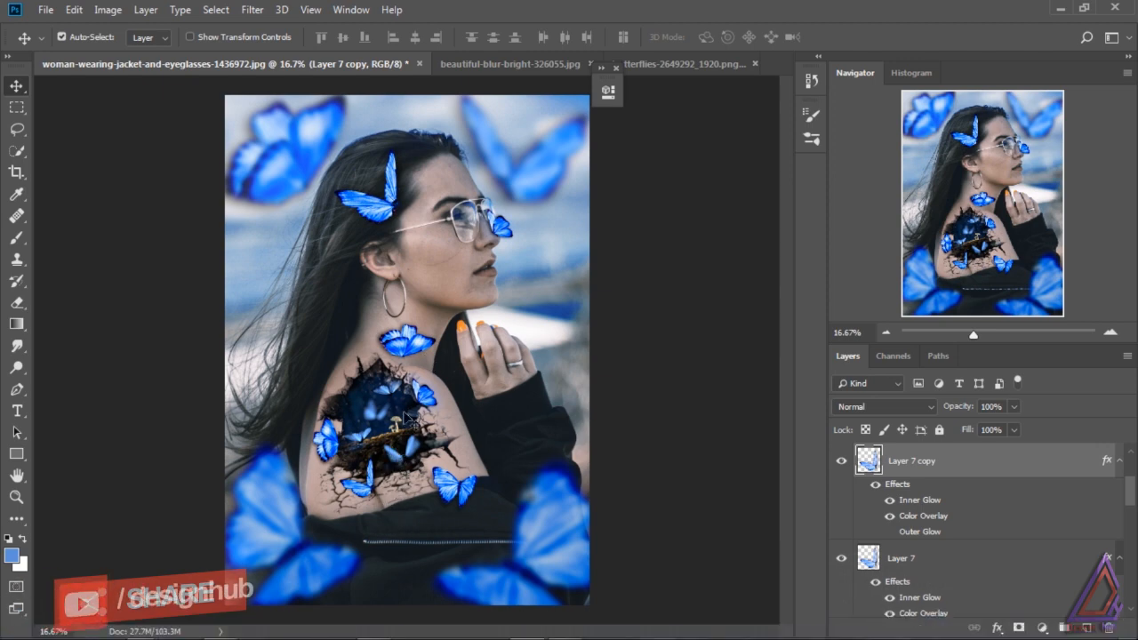
Duplicate the neck butterfly onto the jacket's zipper and flip the copy vertically.
drag(422, 358, 420, 560)
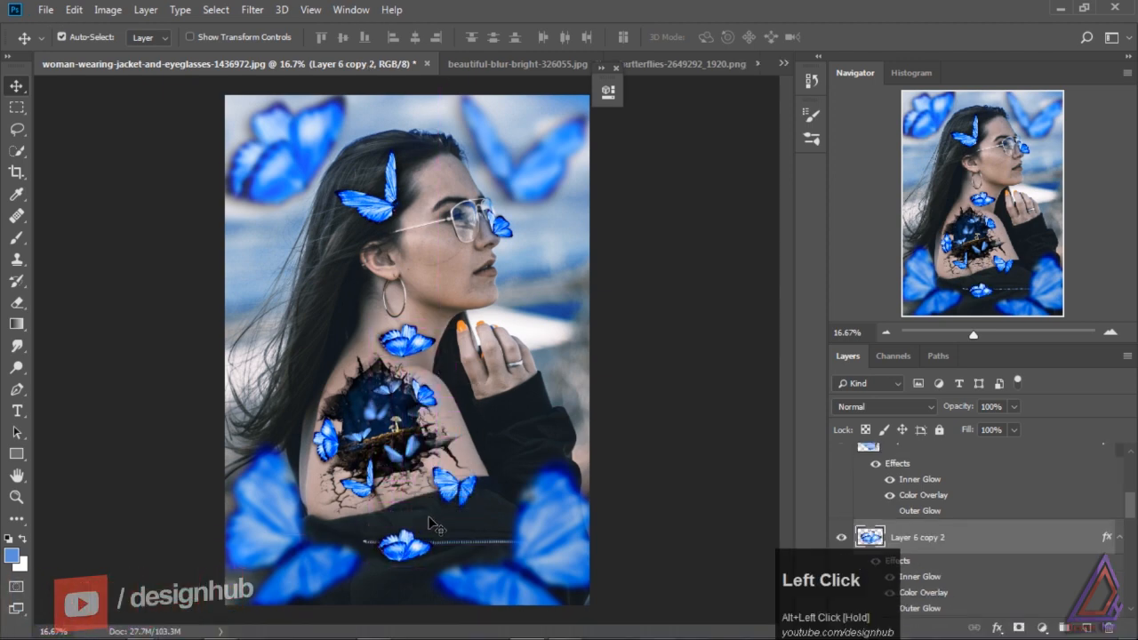
key(ctrl+t)
right_click(406, 548)
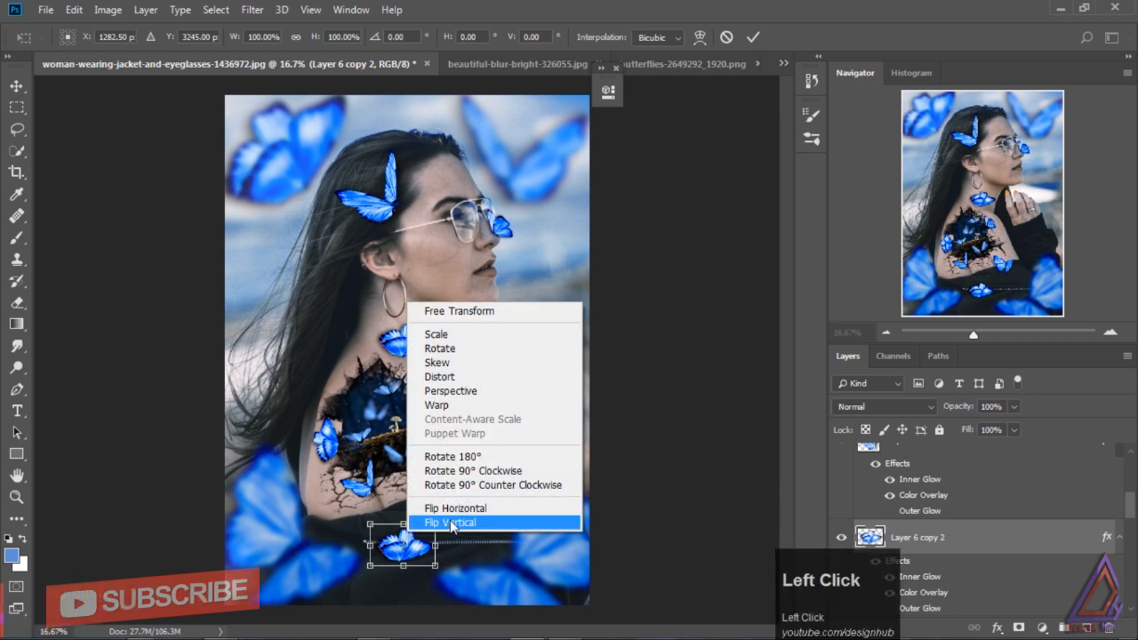
click(422, 536)
Enlarge the zipper butterfly to about 144%, tilt it clockwise, and nudge it slightly upward on the jacket.
alt+click(373, 533)
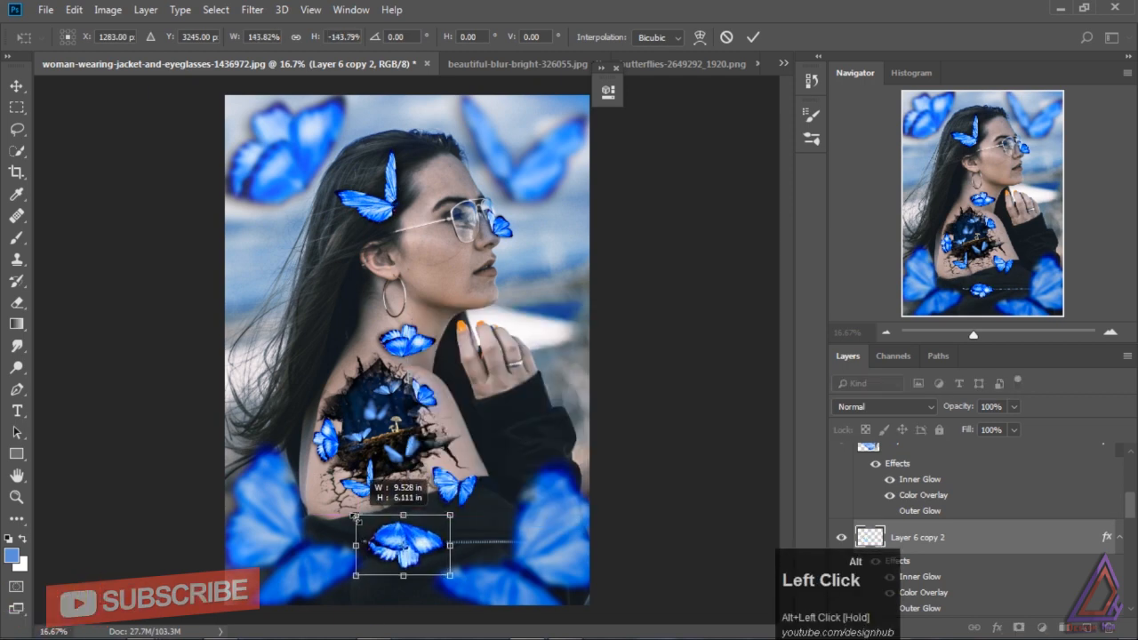
drag(463, 509, 473, 529)
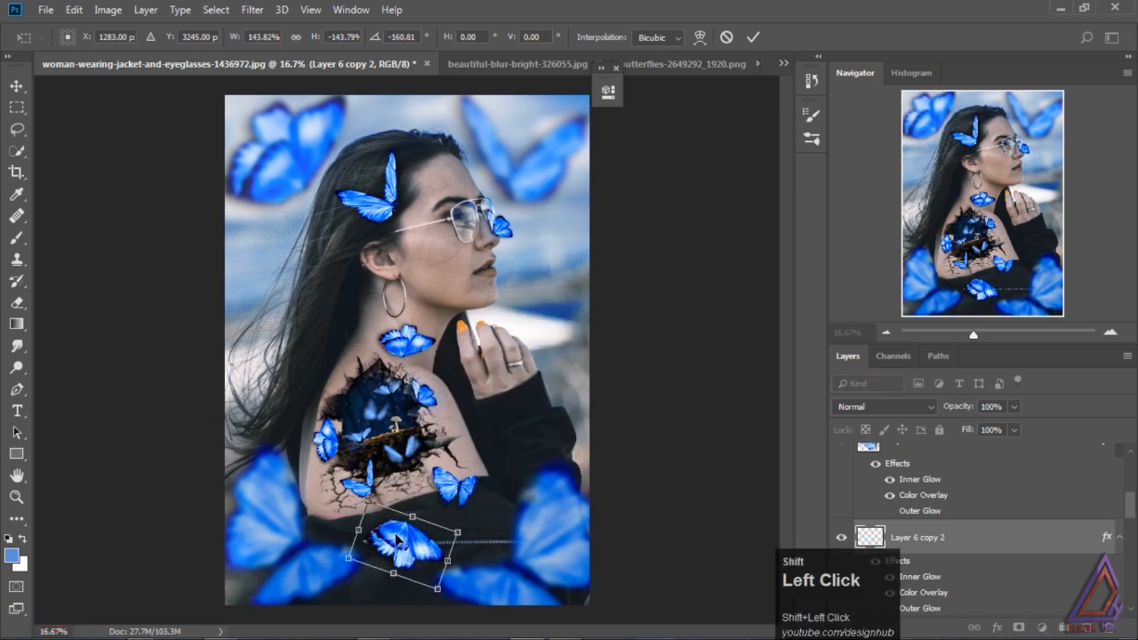
drag(398, 539, 395, 532)
click(16, 86)
click(527, 240)
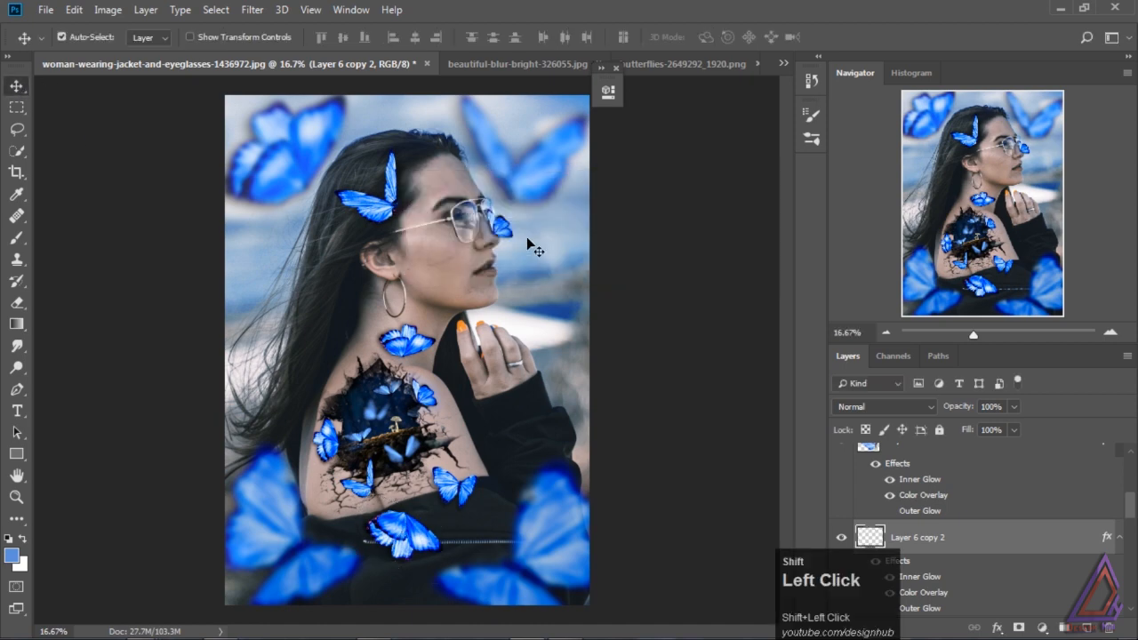
Duplicate the Layer 8 butterfly from the lower arm onto the crack's upper-left edge and shrink the copy to about 54%.
click(478, 503)
drag(473, 498, 368, 388)
key(ctrl+t)
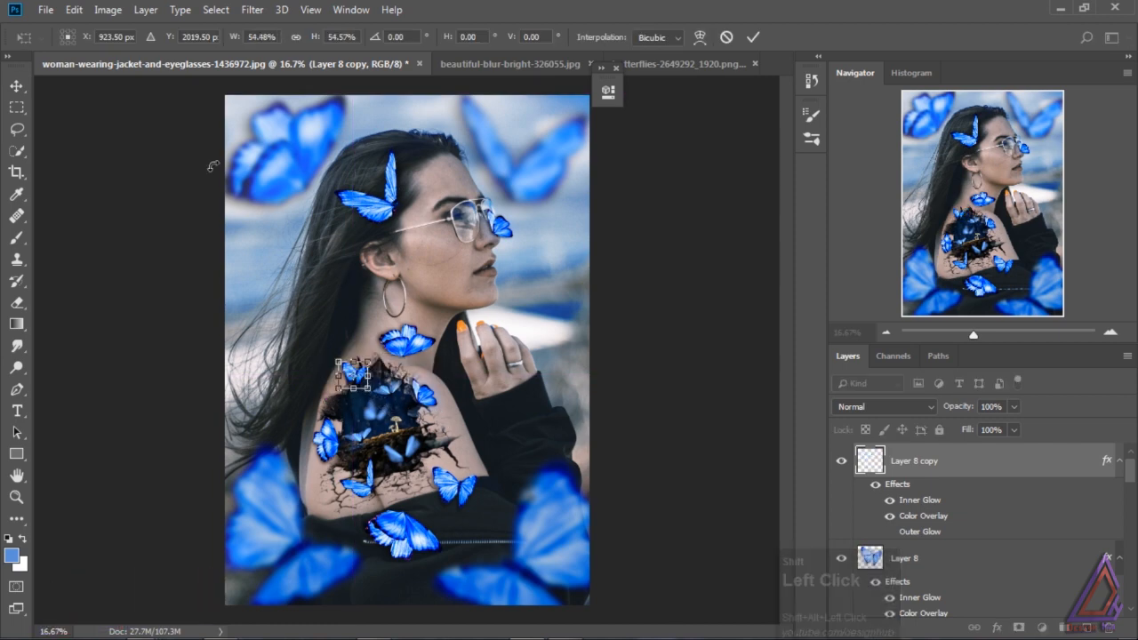
click(16, 85)
click(502, 251)
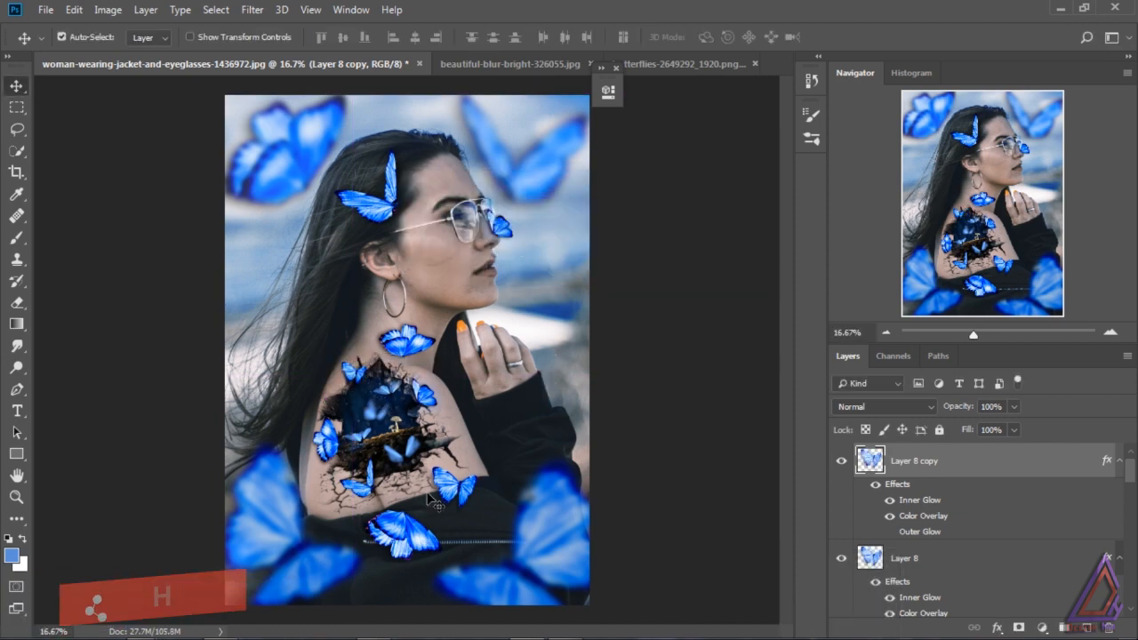
Duplicate the neck butterfly to the crack's right edge, shrunk to about 37% wide and 52% high, and copy it to the upper-left edge.
drag(429, 341, 464, 441)
key(ctrl+t)
key(shift+alt)
key(shift+Down)
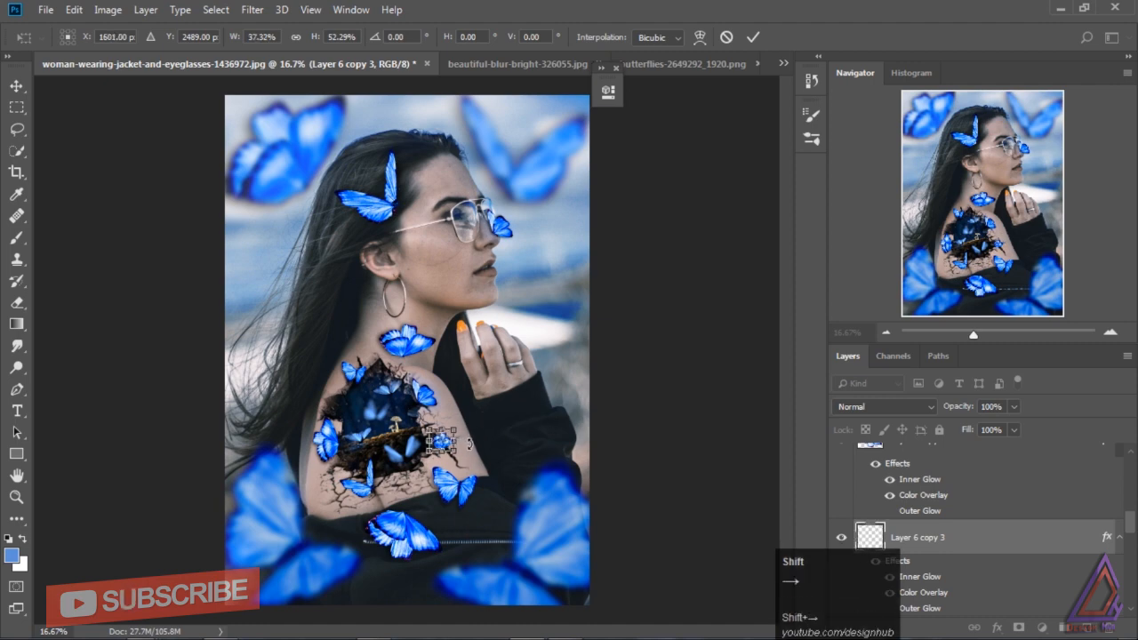
click(17, 87)
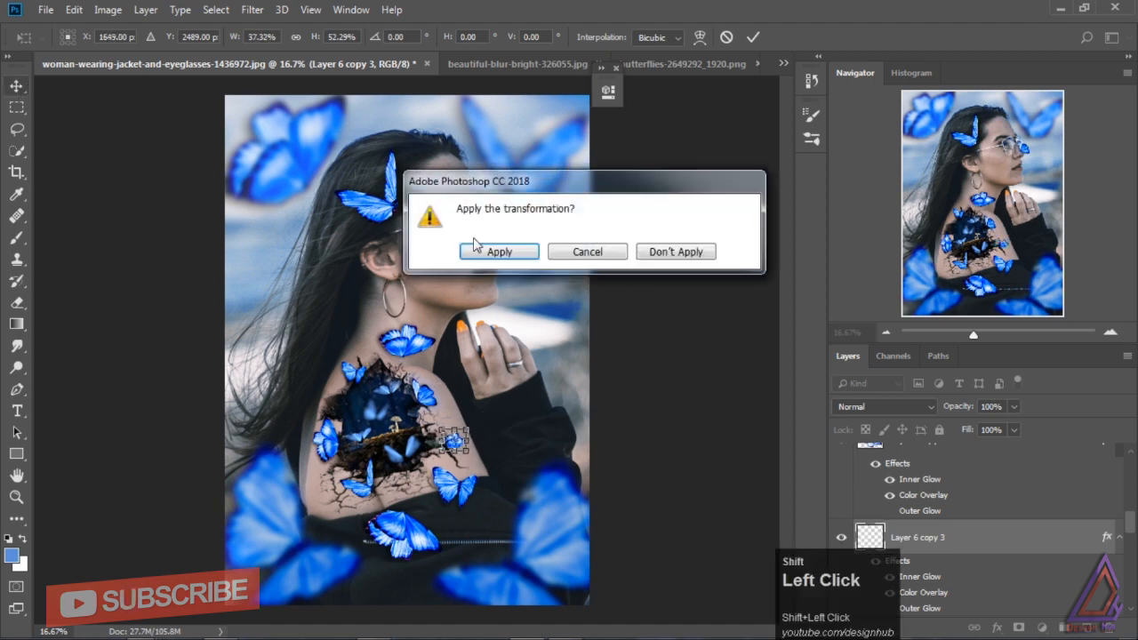
click(431, 251)
shift+click(460, 445)
drag(459, 445, 351, 405)
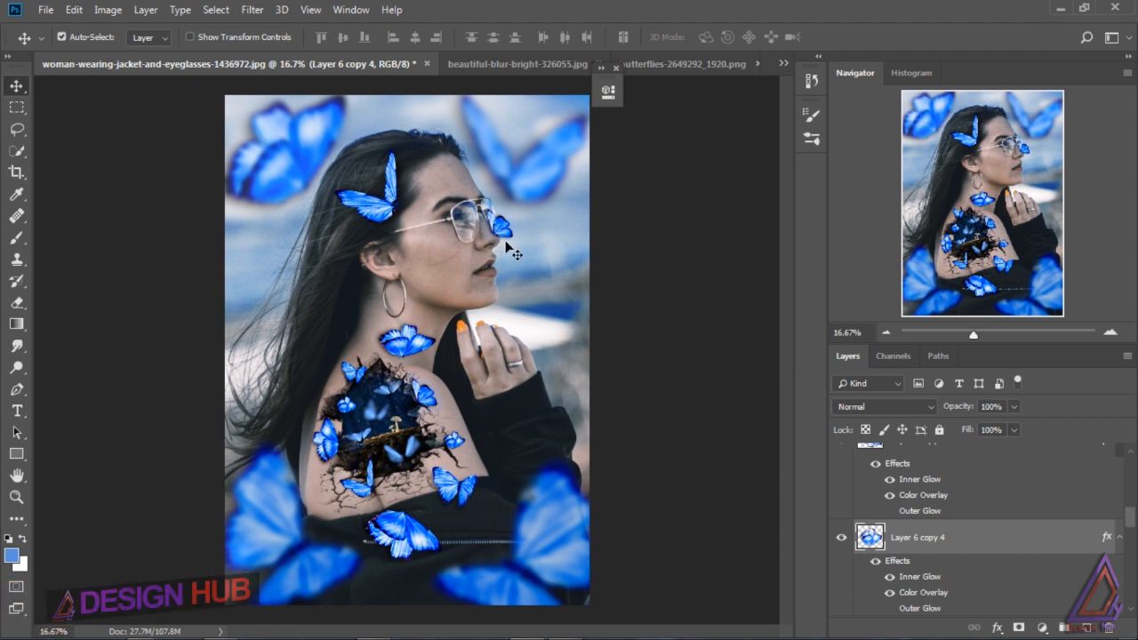
Duplicate the nose butterfly onto the hair behind the neck, flipped horizontally, enlarged to about 226% and rotated to about 146.9°.
drag(512, 243, 338, 318)
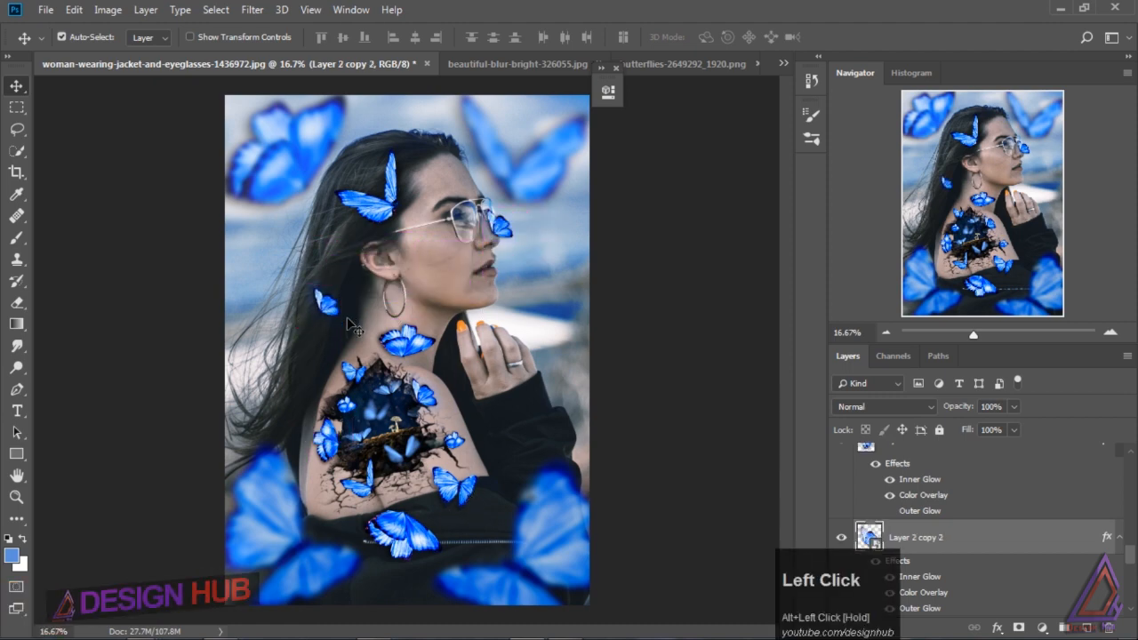
key(ctrl+t)
right_click(325, 311)
click(374, 514)
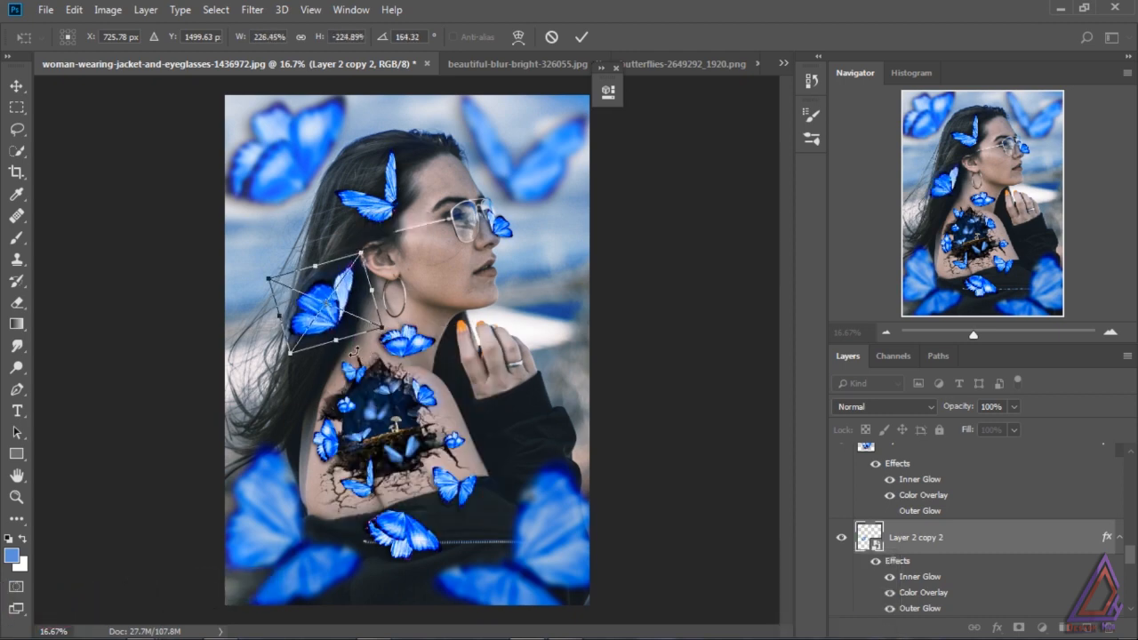
drag(371, 327, 298, 325)
click(160, 196)
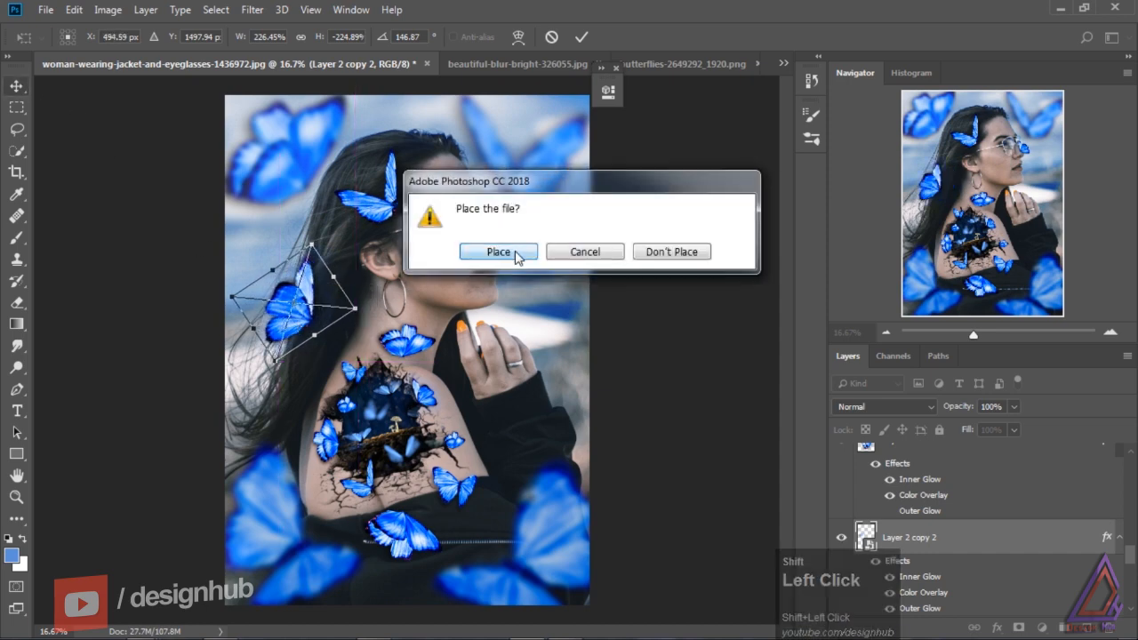
click(508, 253)
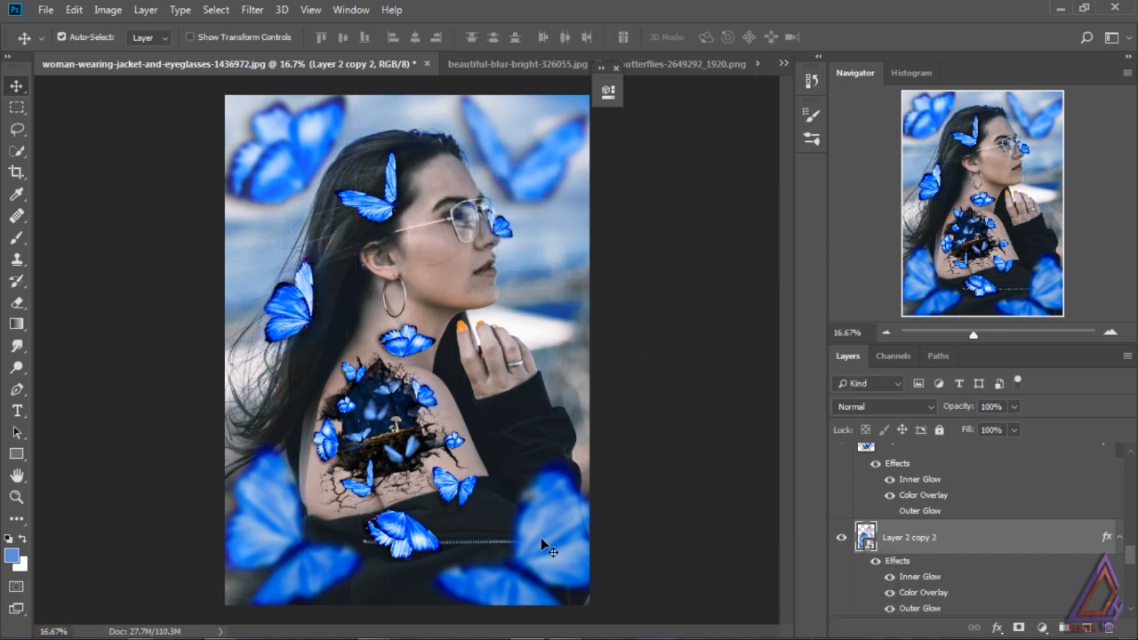
Move the lower-right blurred butterfly further down into its corner and shift the lower-left one slightly right.
drag(544, 546, 531, 607)
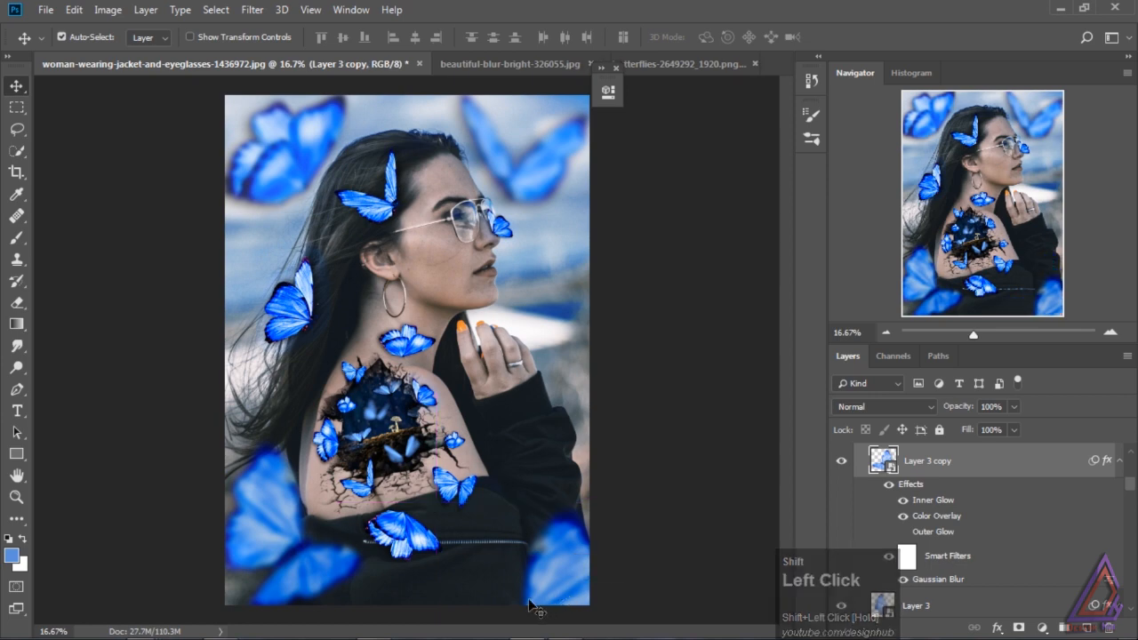
drag(304, 558, 313, 557)
Reposition the upper-right blurred butterfly against the image edge and rotate it counterclockwise to about -34.65°.
click(557, 157)
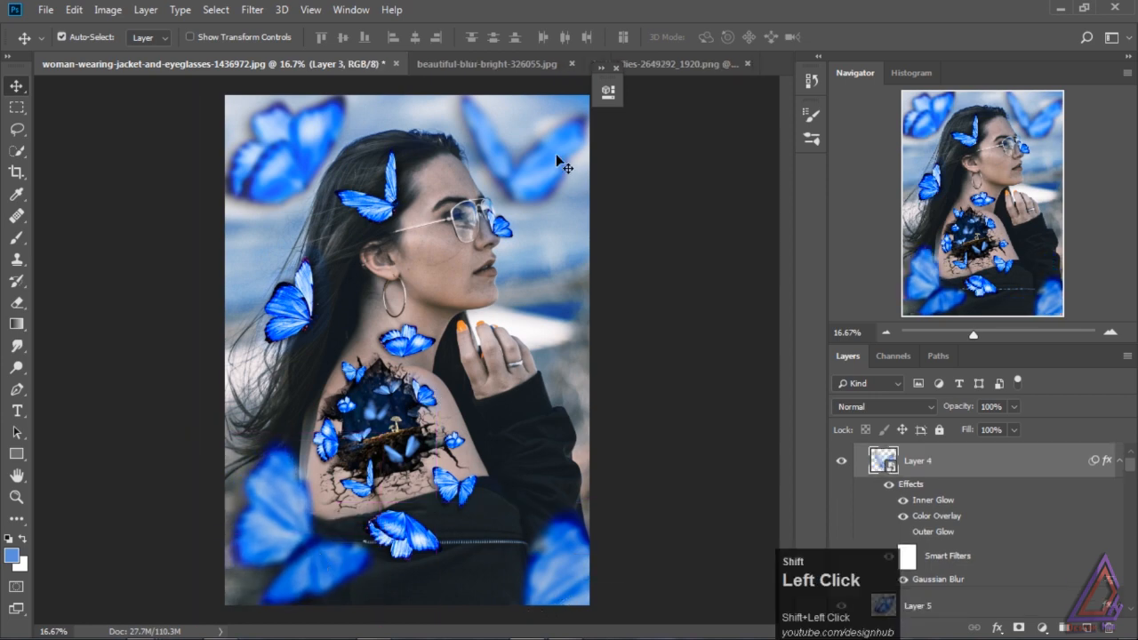
drag(560, 162, 583, 162)
key(ctrl+t)
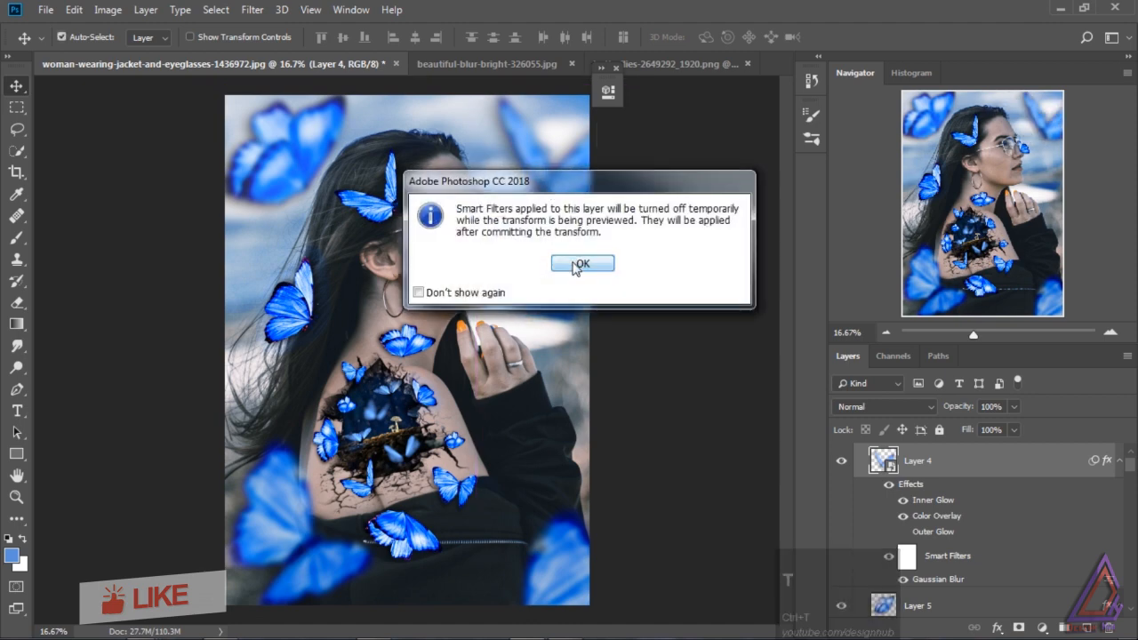
click(573, 265)
drag(516, 255, 558, 256)
drag(544, 170, 519, 168)
drag(523, 246, 522, 258)
mouse_move(557, 186)
mouse_down()
mouse_move(545, 193)
mouse_move(550, 181)
mouse_up()
key(shift+Right)
shift+click(16, 85)
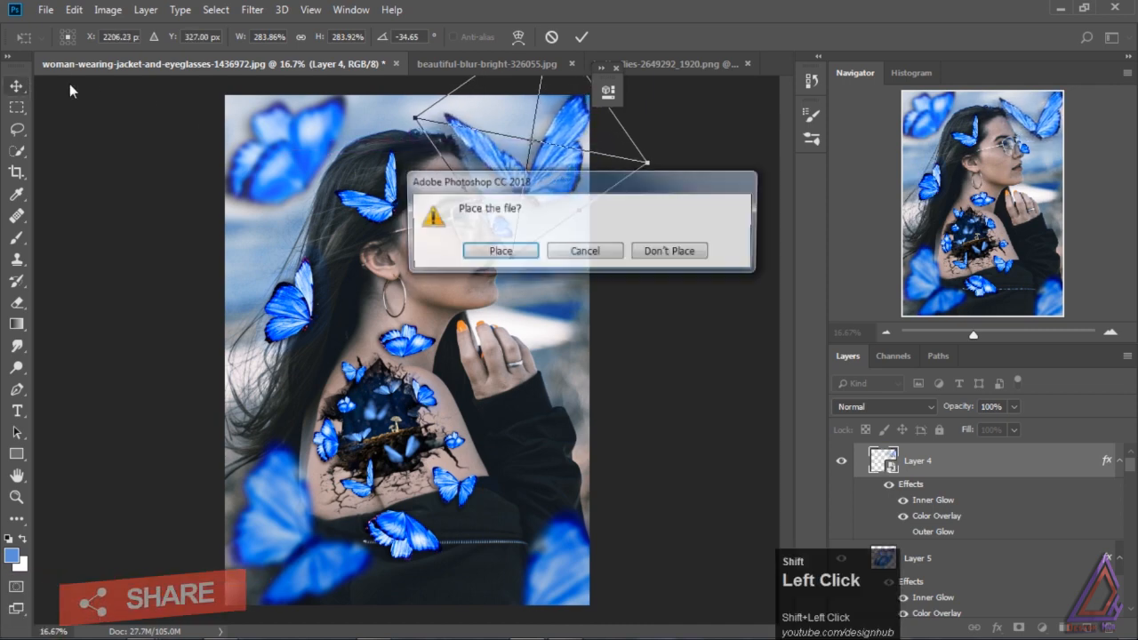
click(500, 250)
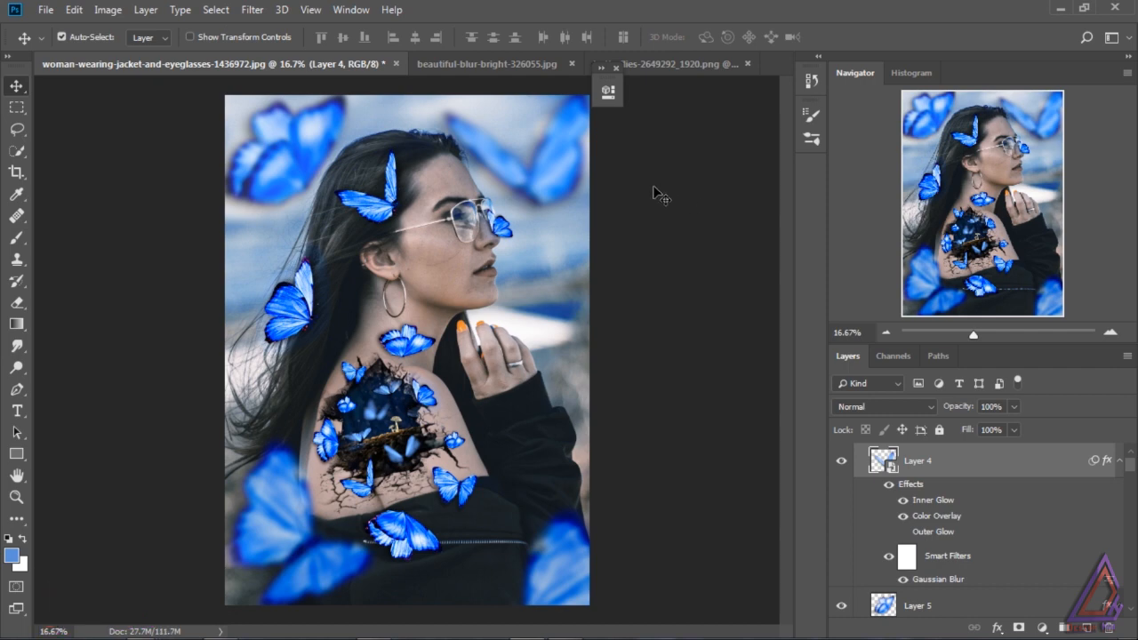
Enlarge the butterfly on the hair behind the neck to about 271%.
click(300, 320)
key(ctrl+t)
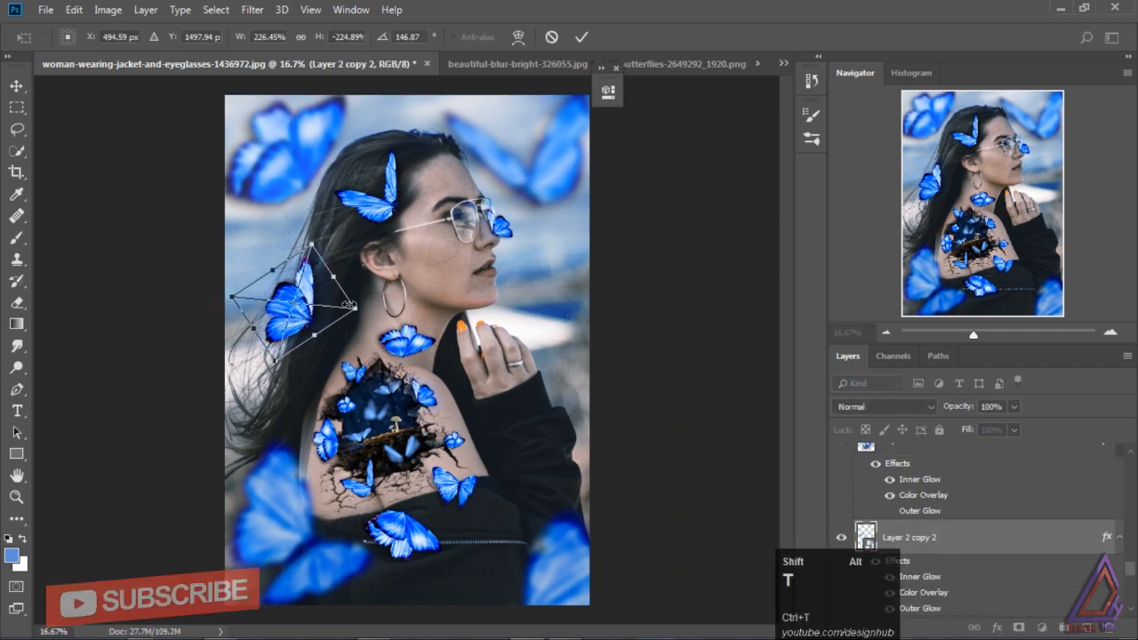
drag(351, 305, 362, 310)
shift+click(17, 86)
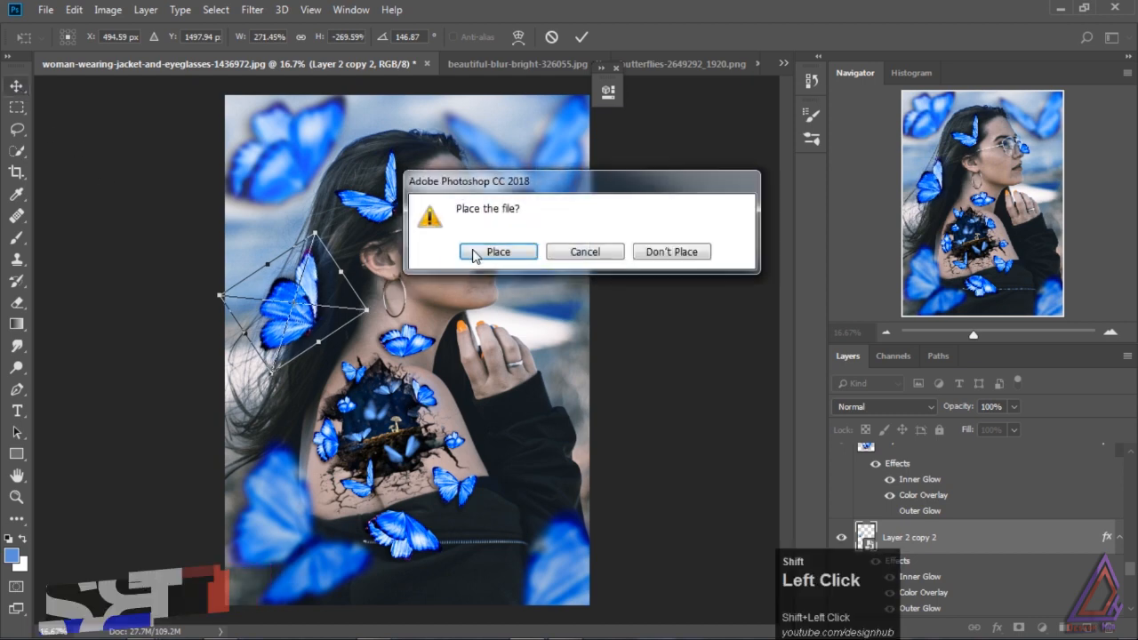
shift+click(475, 255)
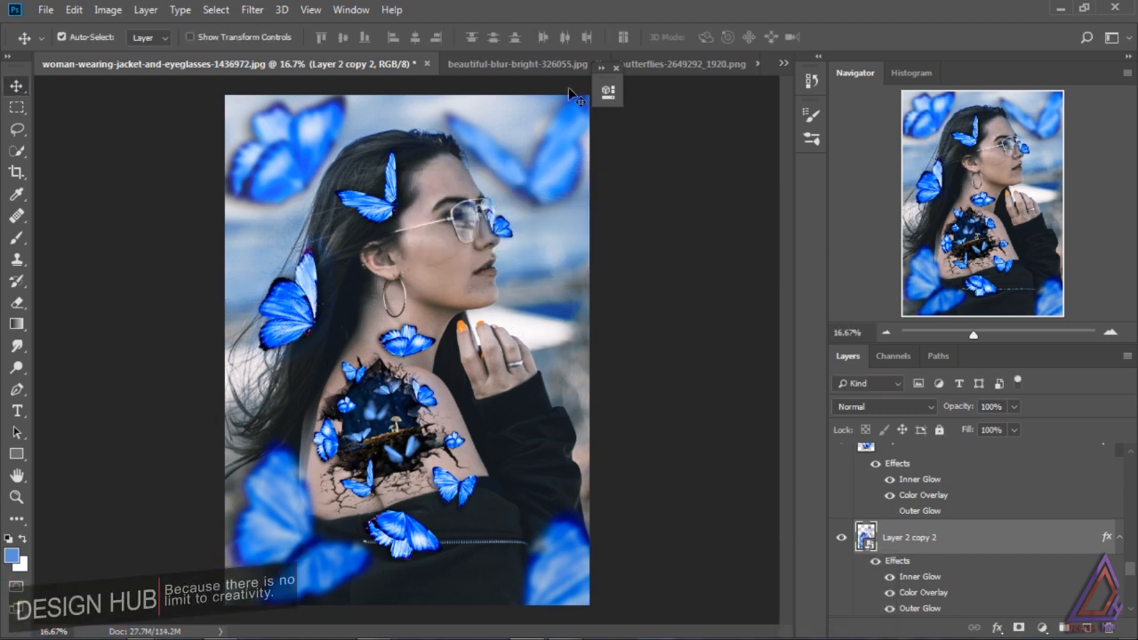
Lasso the lower-right butterfly in the butterflies image and bring it into the portrait beside the woman's raised hand.
click(676, 63)
click(16, 129)
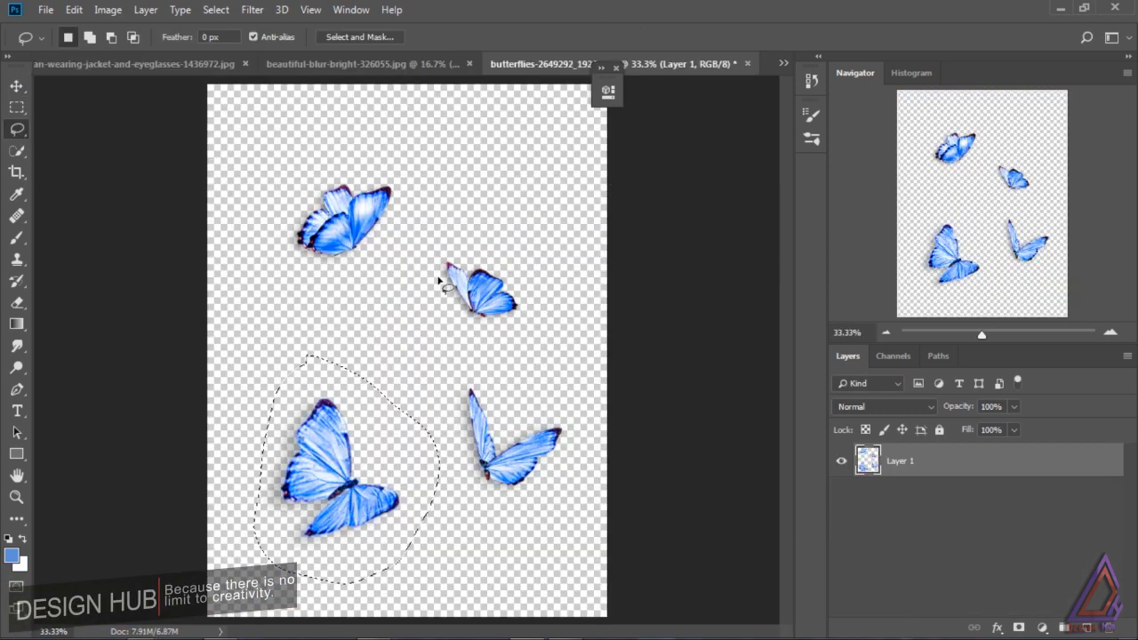
mouse_move(463, 378)
mouse_down()
mouse_move(460, 436)
mouse_move(585, 480)
mouse_move(462, 373)
mouse_up()
click(16, 85)
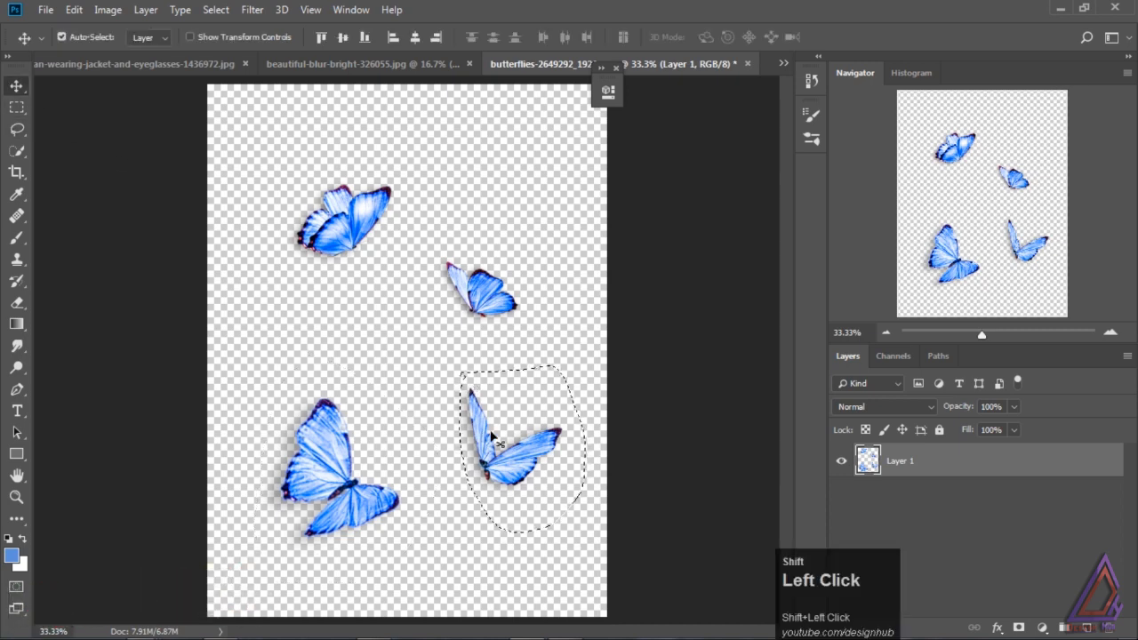
mouse_move(493, 436)
mouse_down()
mouse_move(206, 57)
mouse_move(494, 376)
mouse_move(532, 345)
mouse_up()
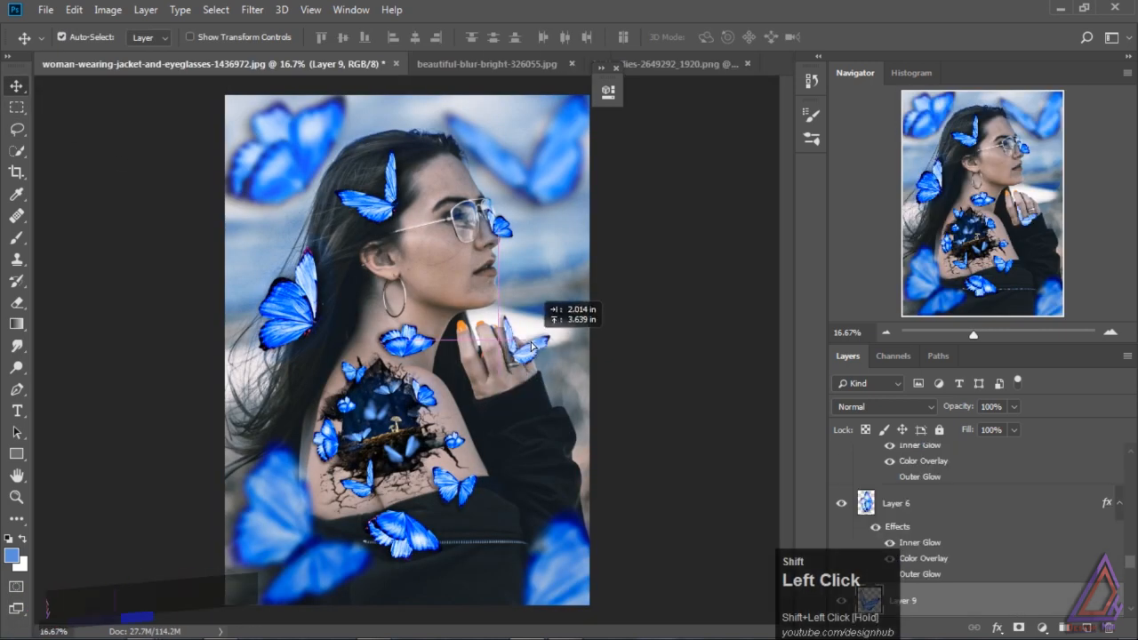
Enlarge the hand butterfly to about 125%, rotate it 12.2° and shift it right to the outer side of the fingers.
ctrl+click(622, 300)
key(t)
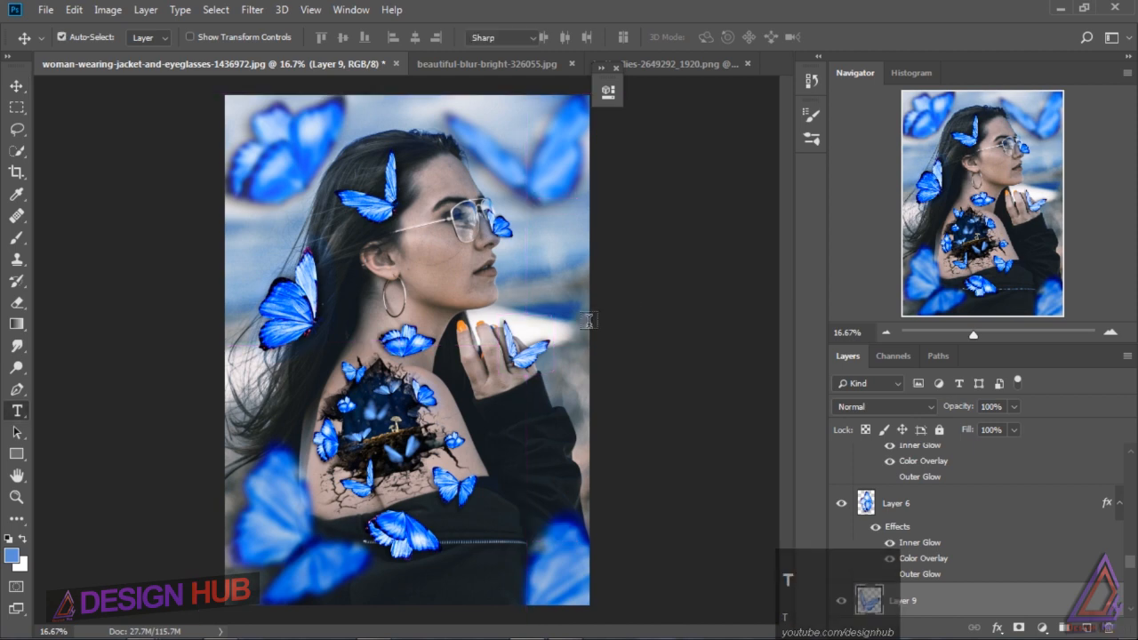
click(16, 85)
key(ctrl+t)
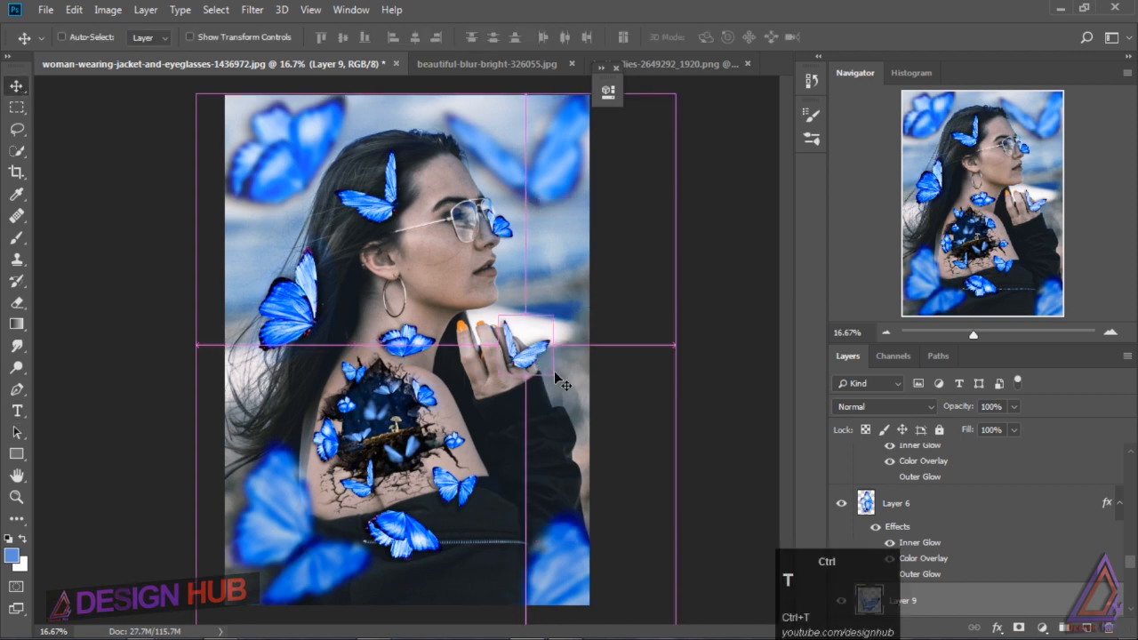
alt+shift+click(560, 312)
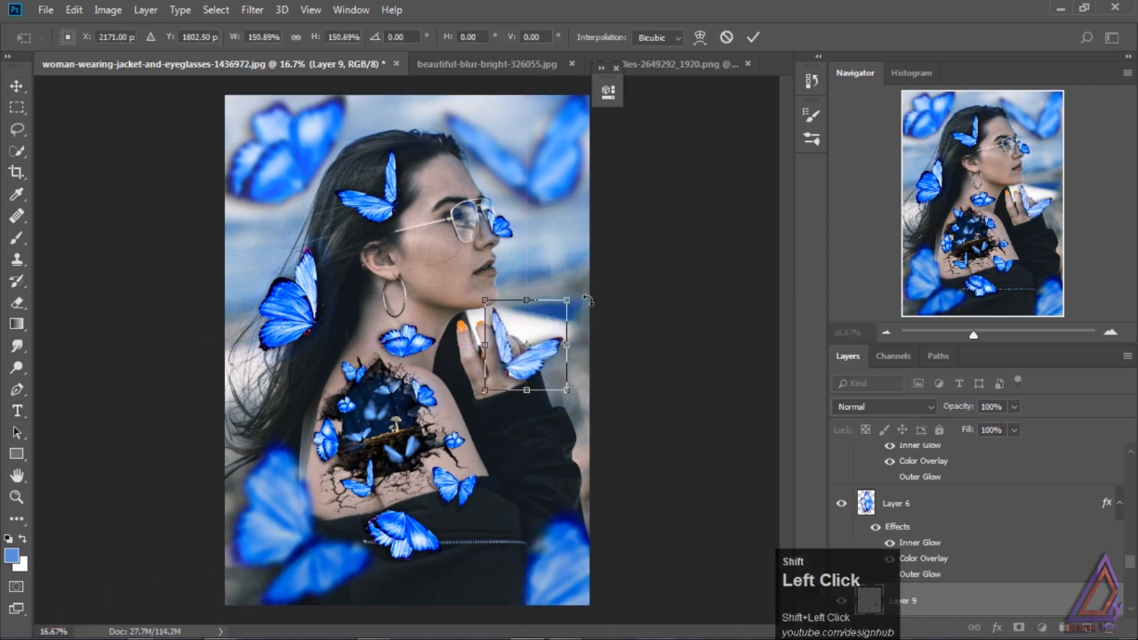
drag(528, 370, 569, 379)
click(16, 86)
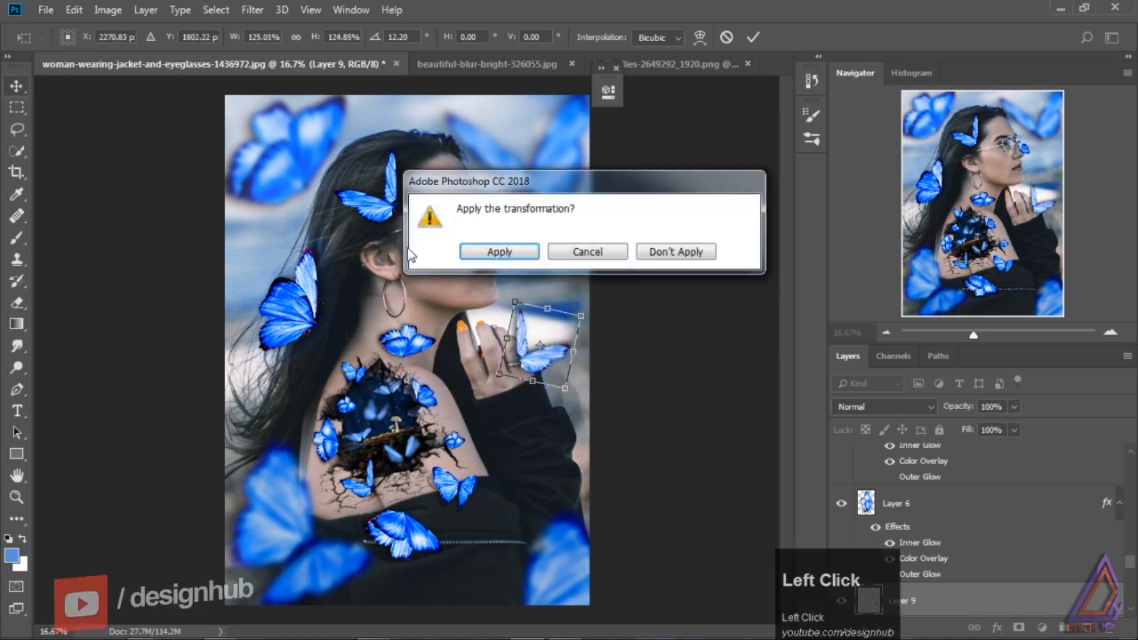
click(499, 254)
Paste the copied butterfly layer style onto Layer 9 and move that butterfly down onto the wrist.
right_click(938, 594)
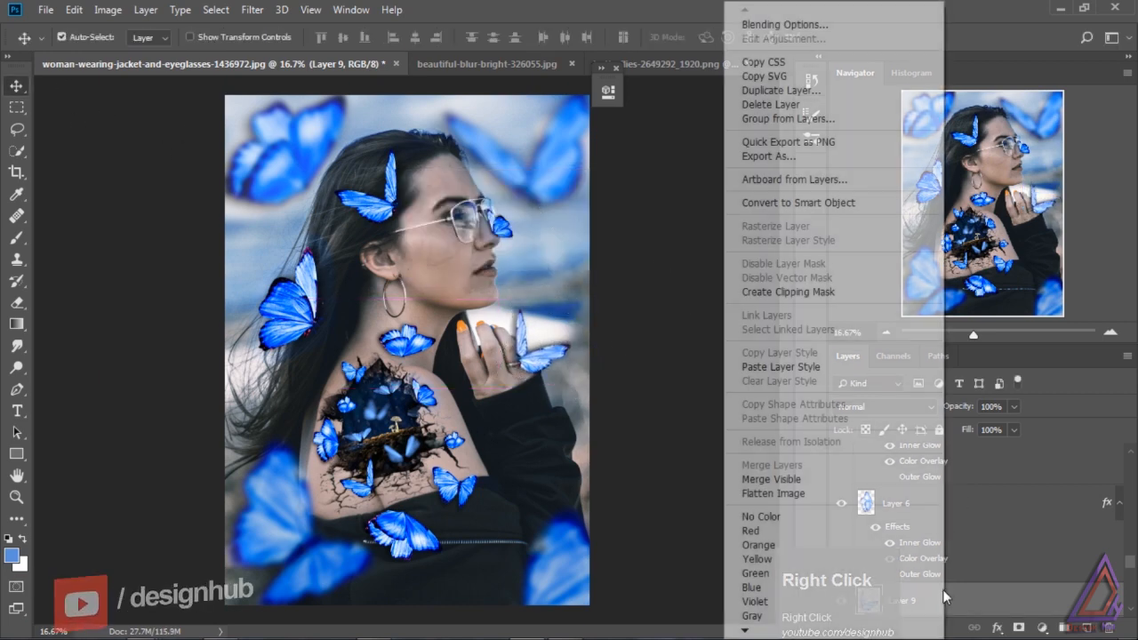
click(847, 364)
click(1118, 601)
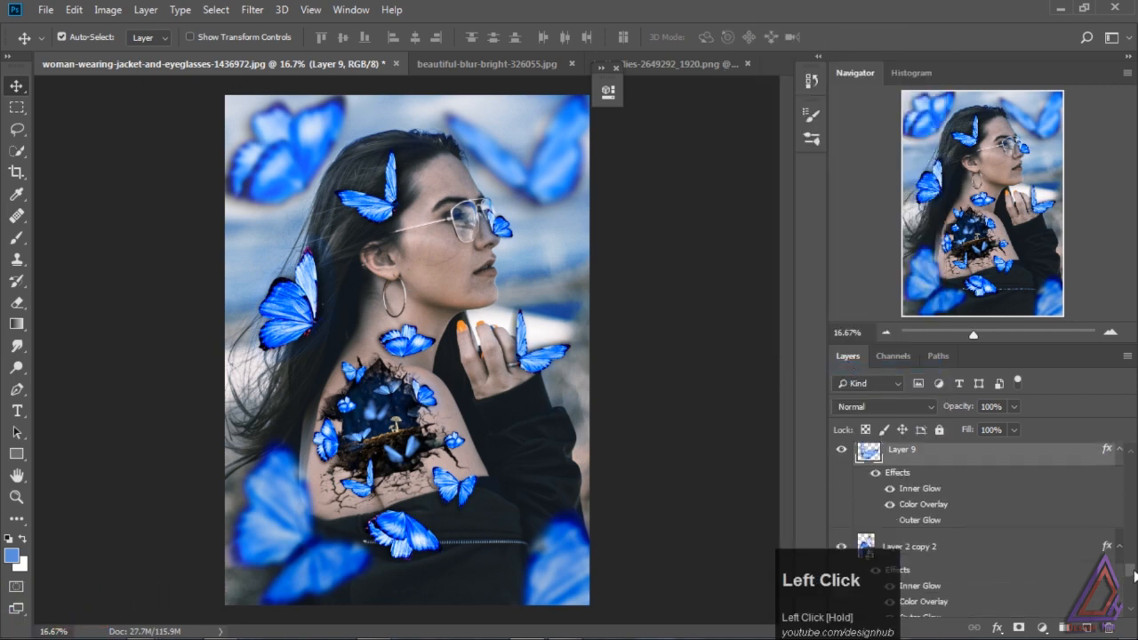
click(544, 373)
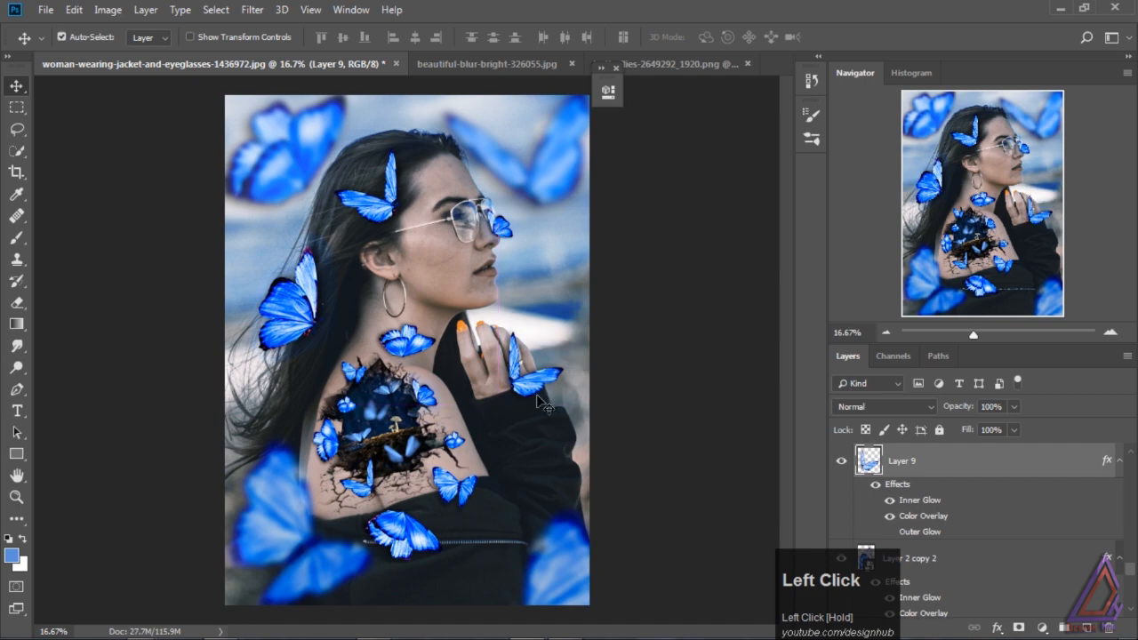
click(410, 336)
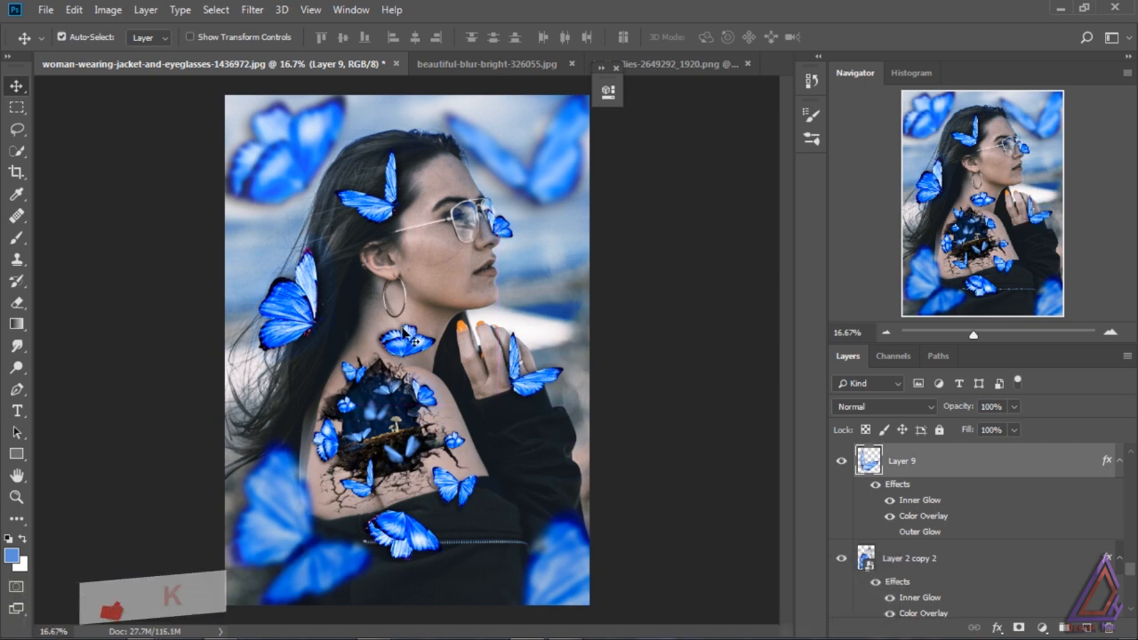
Enlarge the upper-right blurred butterfly to about 349% and keep it in its corner.
click(554, 175)
key(ctrl+t)
click(582, 260)
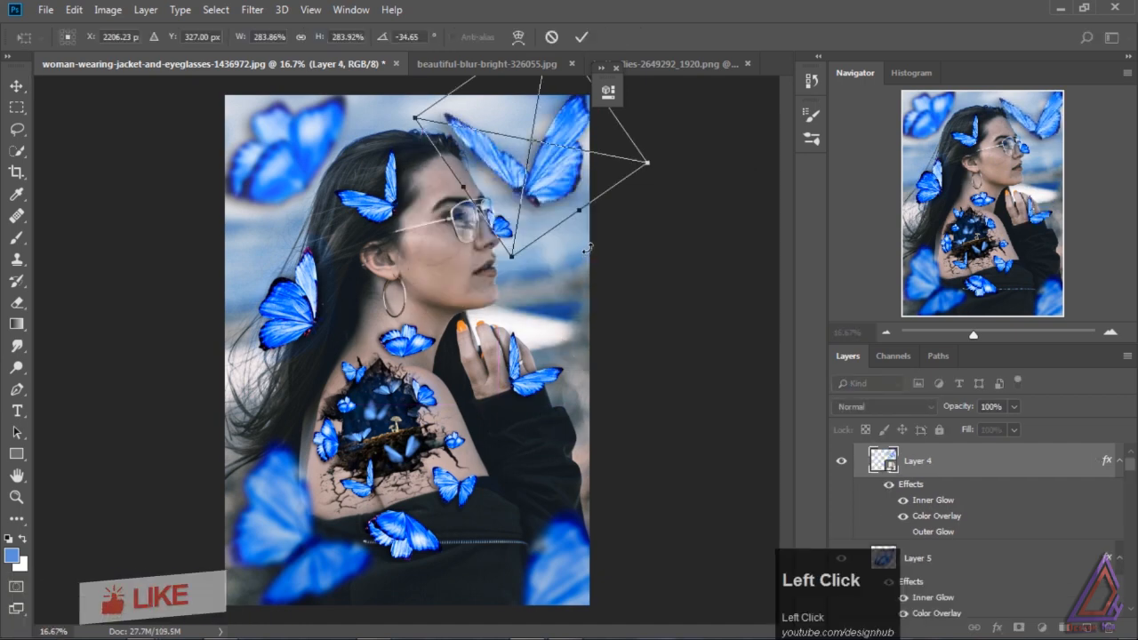
drag(514, 257, 573, 185)
click(16, 85)
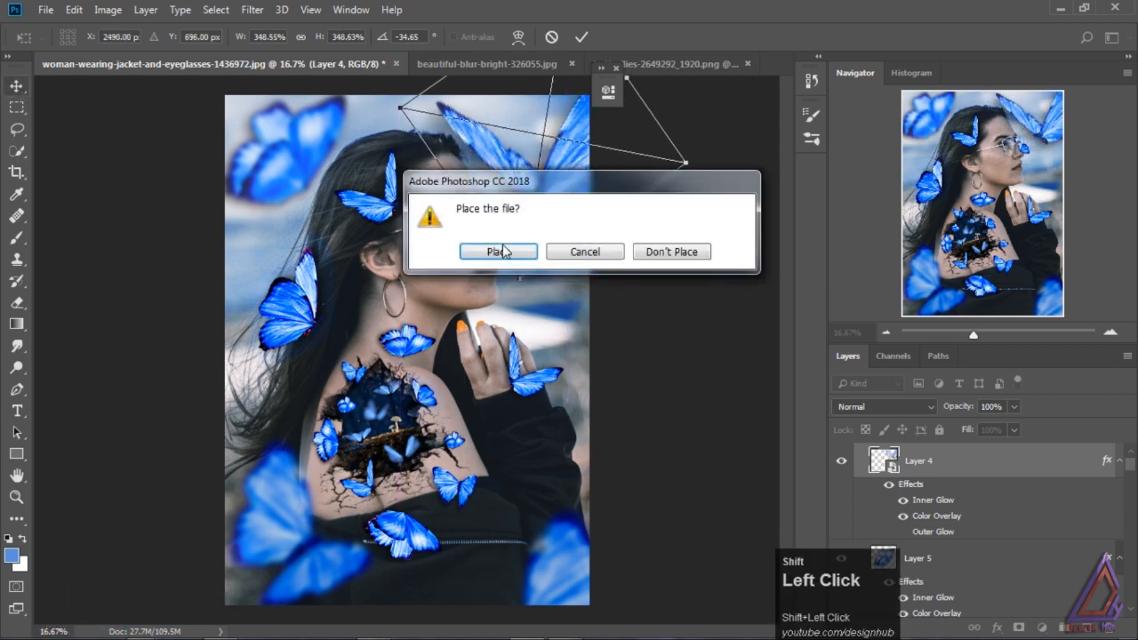
click(498, 252)
Enlarge the upper-left blurred butterfly to about 129% wide and 140% high, and shift it further into the corner.
click(290, 158)
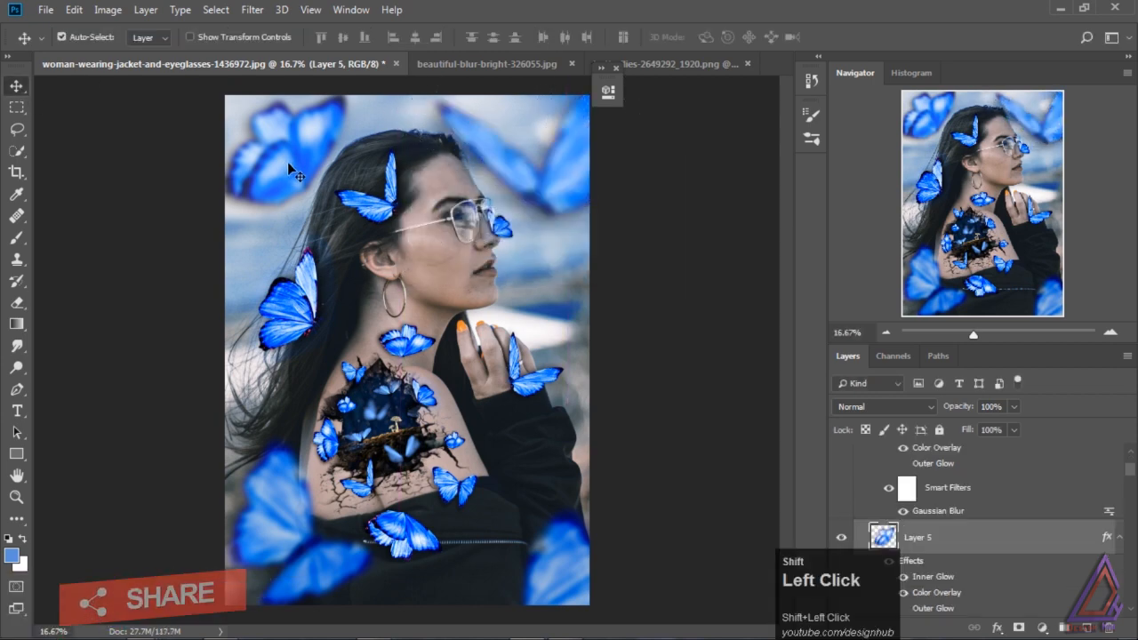
key(ctrl+t)
drag(353, 222, 380, 236)
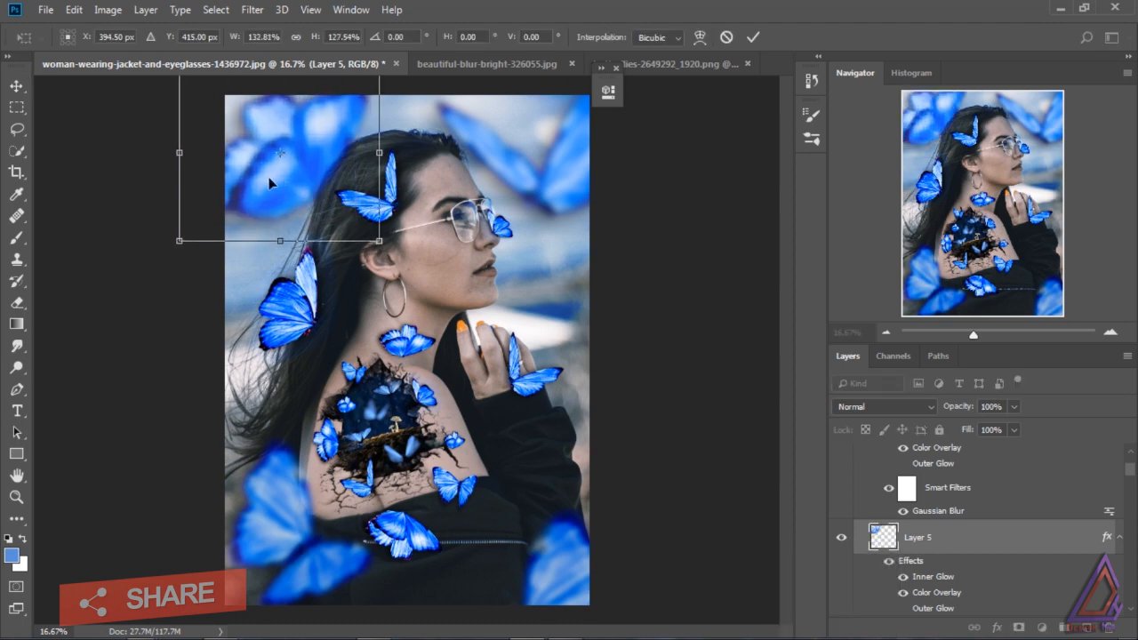
drag(248, 237, 248, 254)
drag(179, 253, 181, 258)
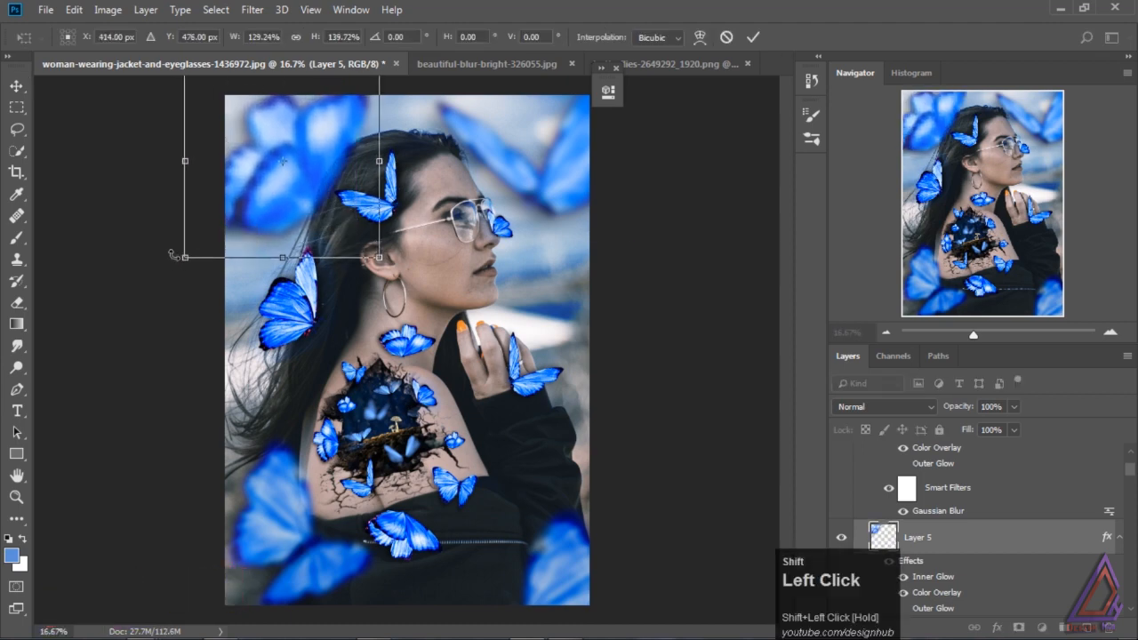
click(16, 87)
click(501, 250)
drag(322, 185, 287, 207)
Shift the lower-right blurred butterfly slightly up and inward, and enlarge the lower-left blurred butterfly to about 295% in its corner.
drag(563, 566, 552, 537)
click(305, 562)
key(ctrl+t)
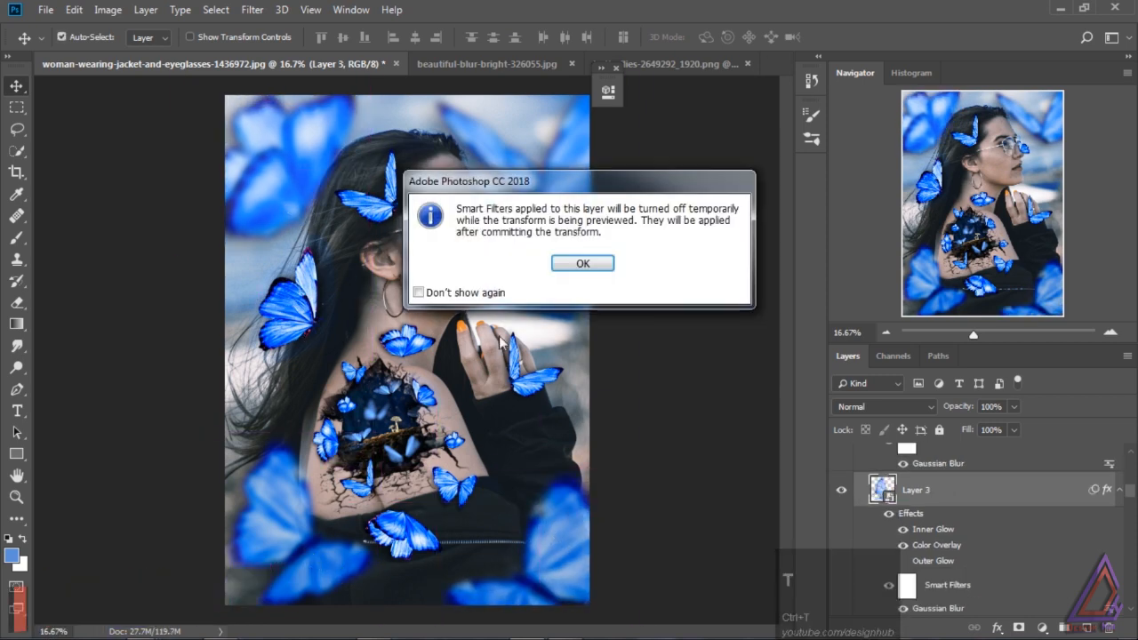
click(590, 262)
drag(193, 435, 173, 405)
drag(276, 466, 271, 468)
click(16, 85)
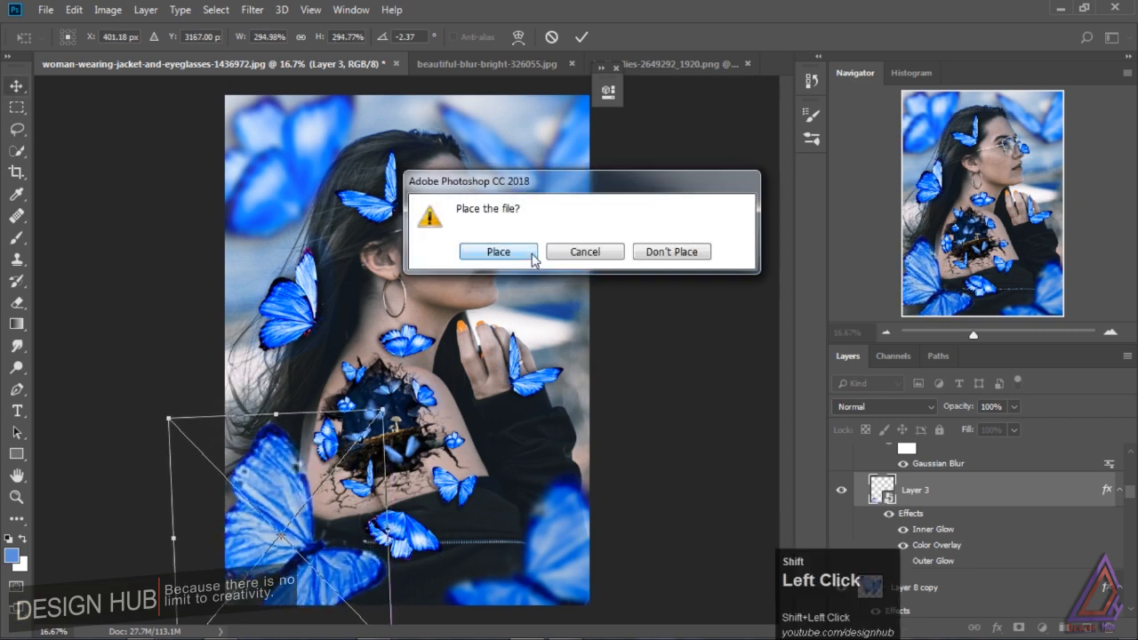
click(432, 251)
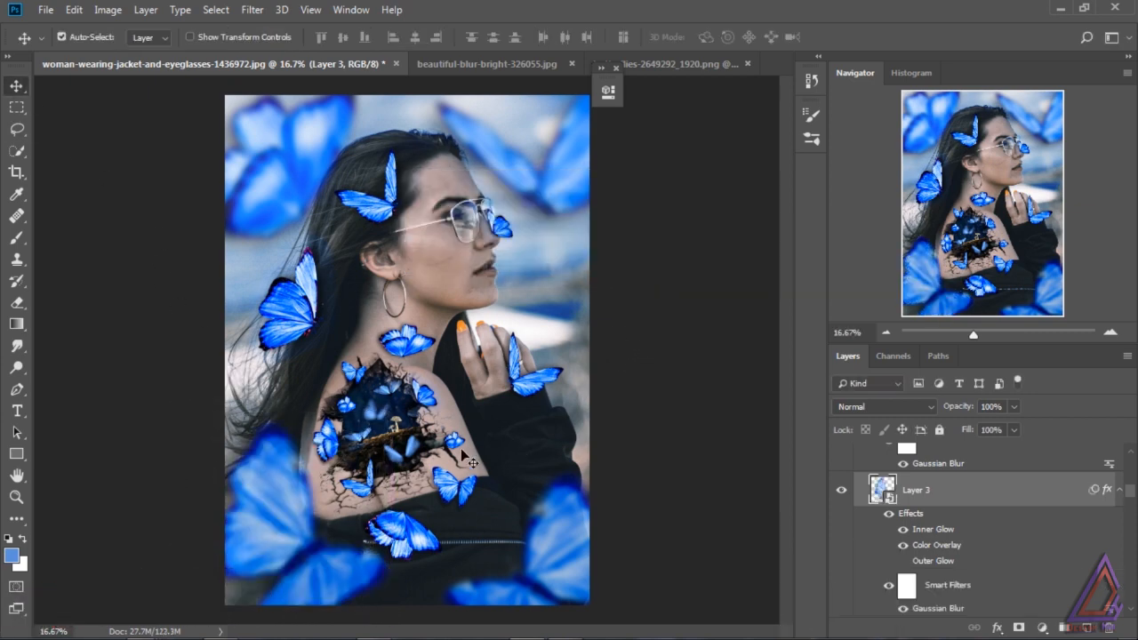
Duplicate the small shoulder-edge butterfly onto the jacket below, enlarge it to about 243%, flip it horizontally and set it on the zipper line.
drag(464, 457, 513, 528)
key(ctrl+t)
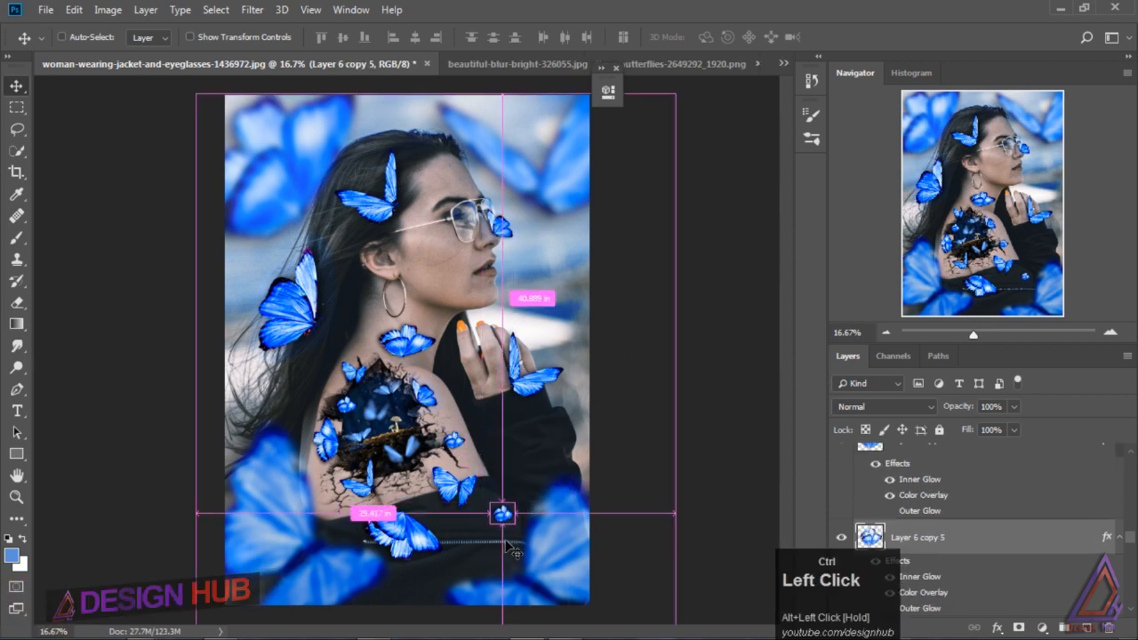
right_click(517, 491)
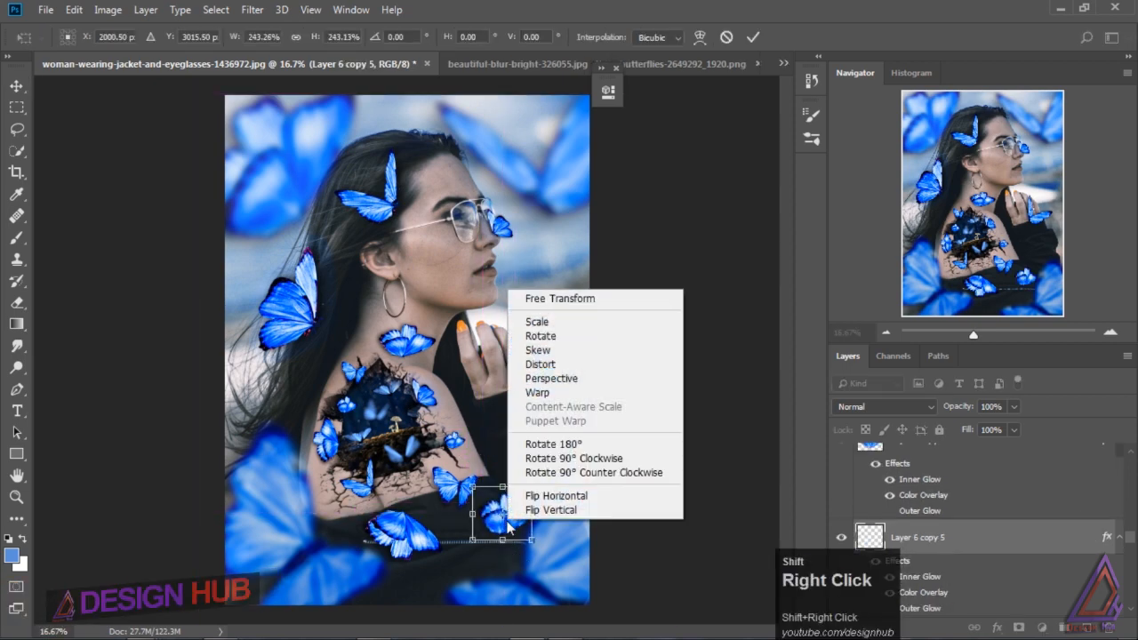
click(542, 504)
drag(510, 531, 501, 551)
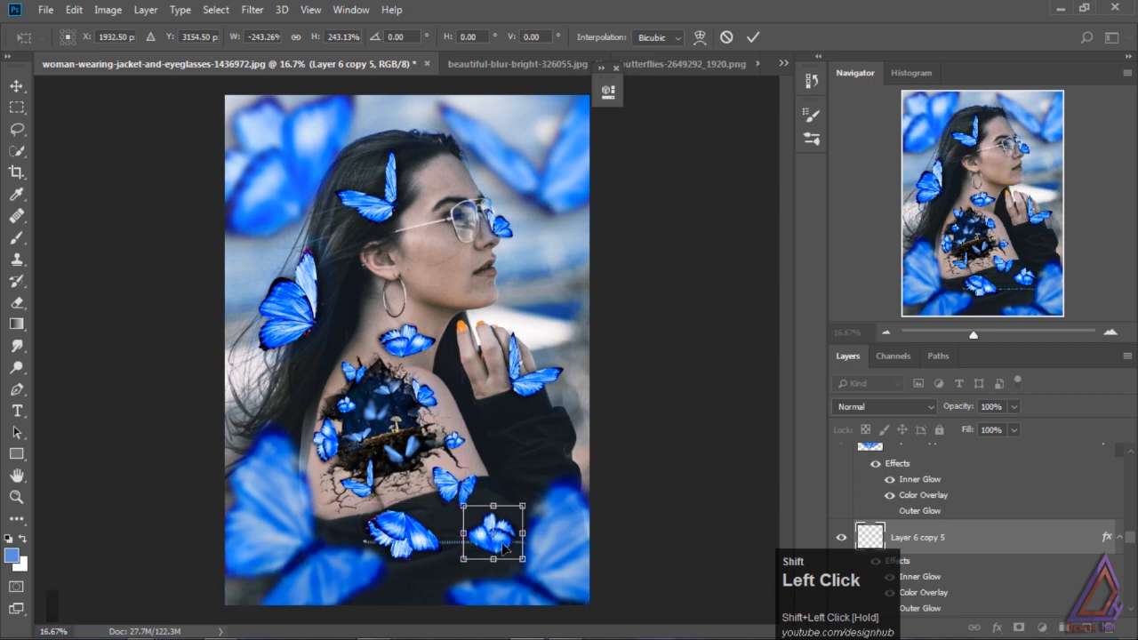
click(17, 86)
click(512, 252)
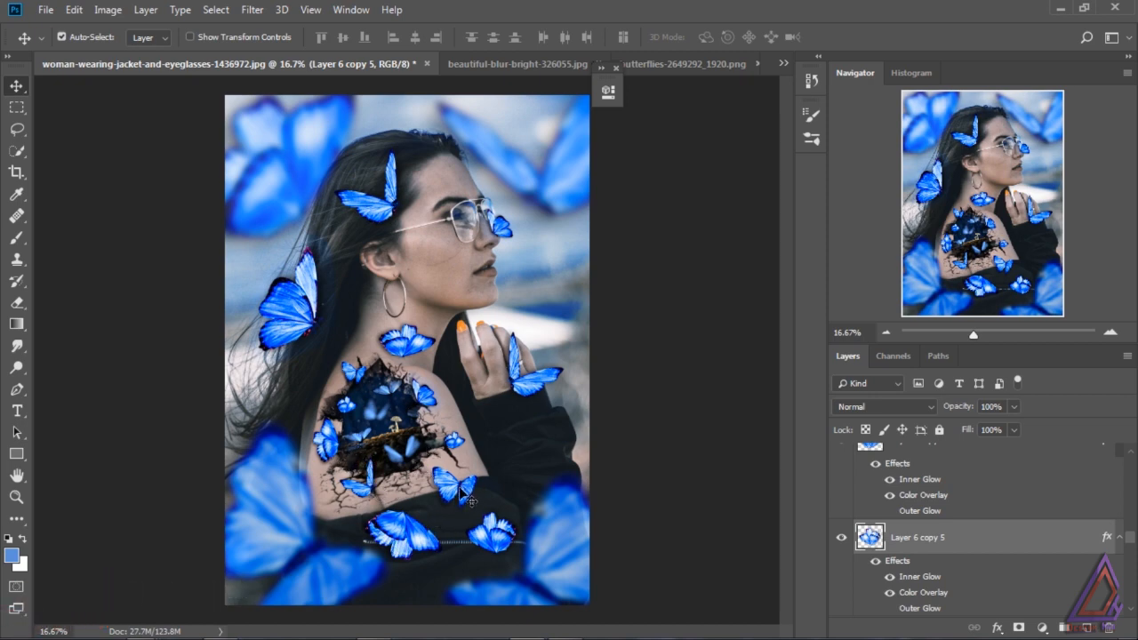
Duplicate the butterfly under the shoulder crack into the background in front of the chin and enlarge it to about 136%.
alt+drag(471, 504, 580, 313)
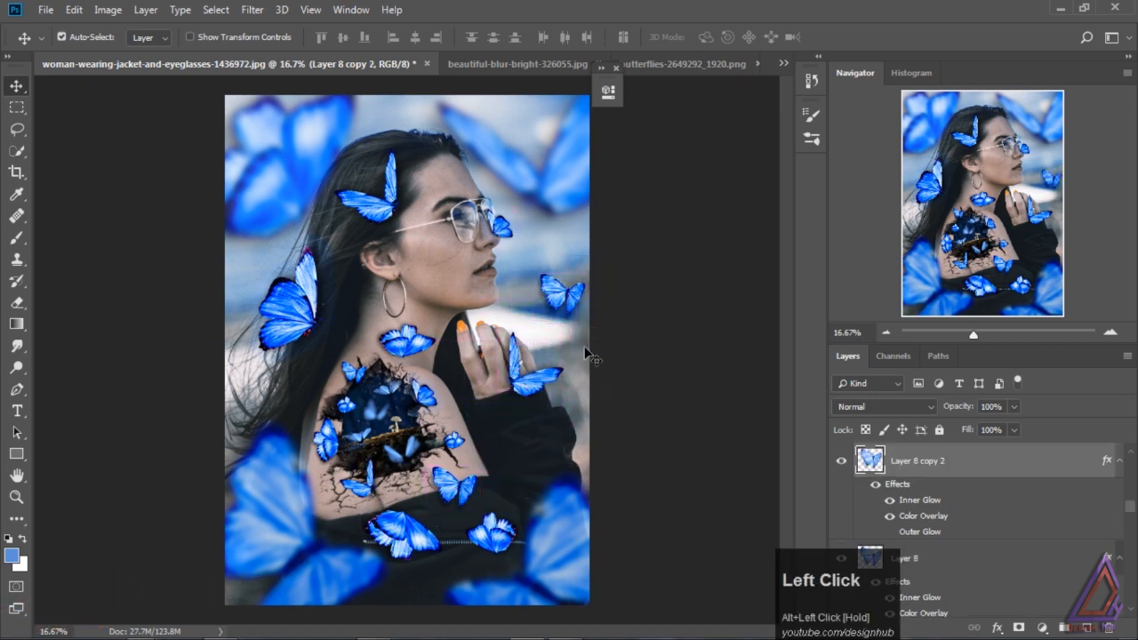
key(ctrl+t)
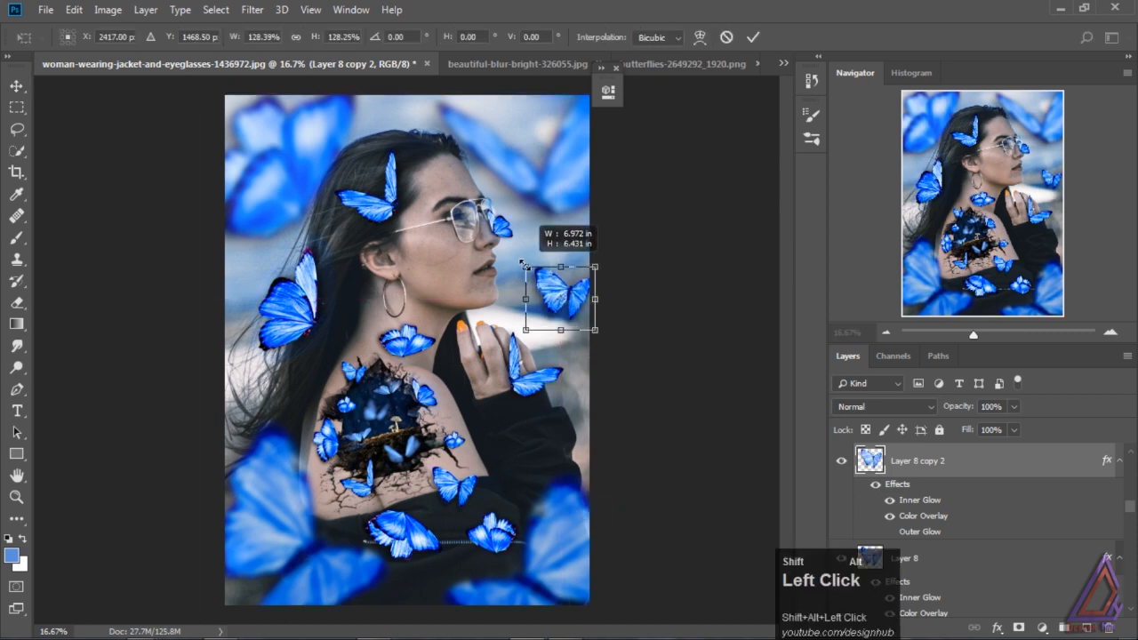
drag(549, 291, 540, 283)
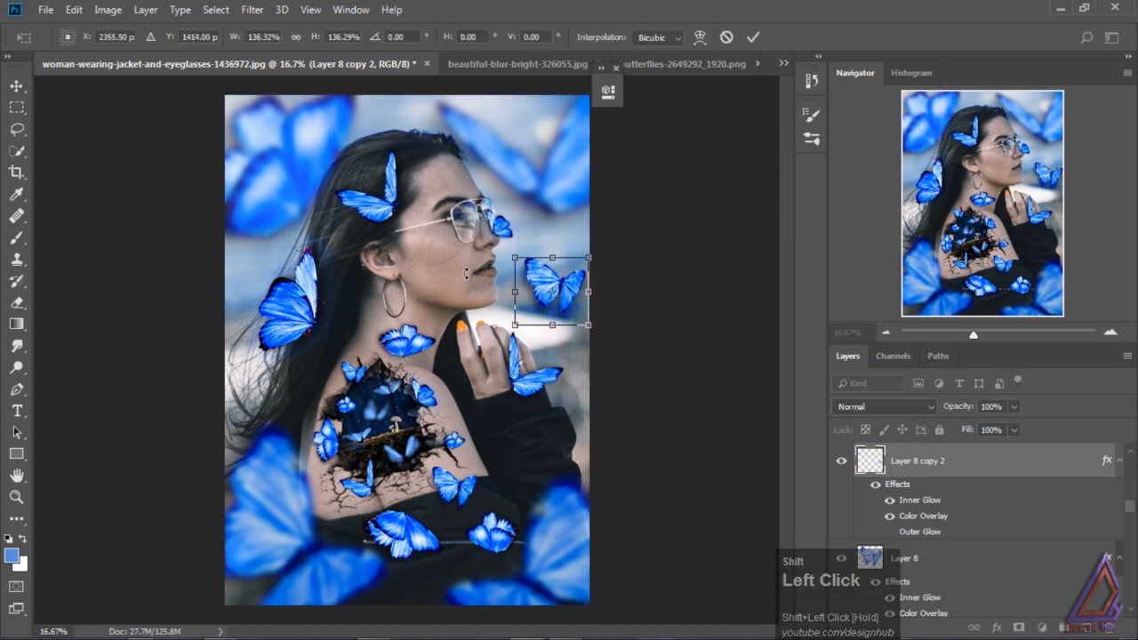
click(18, 86)
click(500, 253)
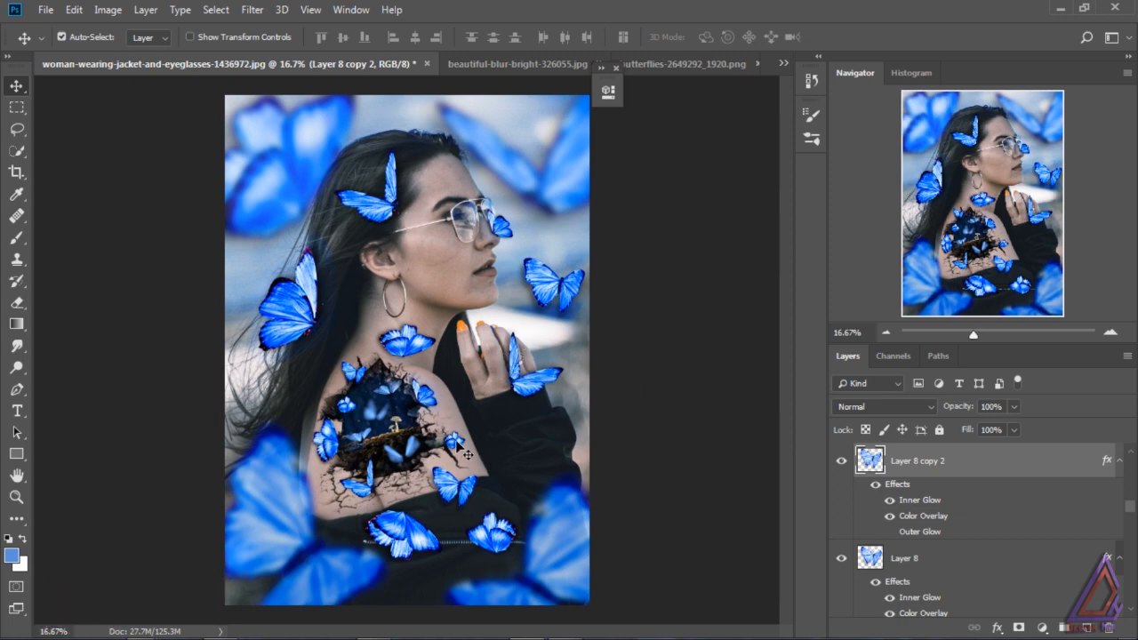
Duplicate the small shoulder-edge butterfly onto the cheek, enlarge it to 200% and rotate it -32.47°.
drag(461, 447, 431, 254)
key(ctrl+t)
key(ctrl+z)
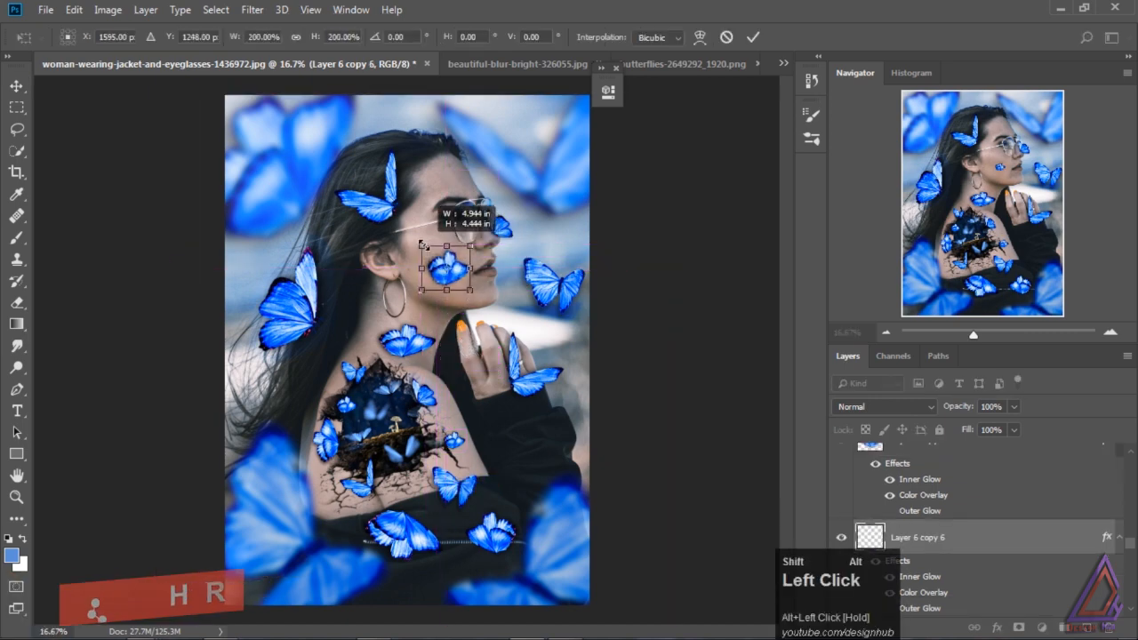
shift+click(481, 303)
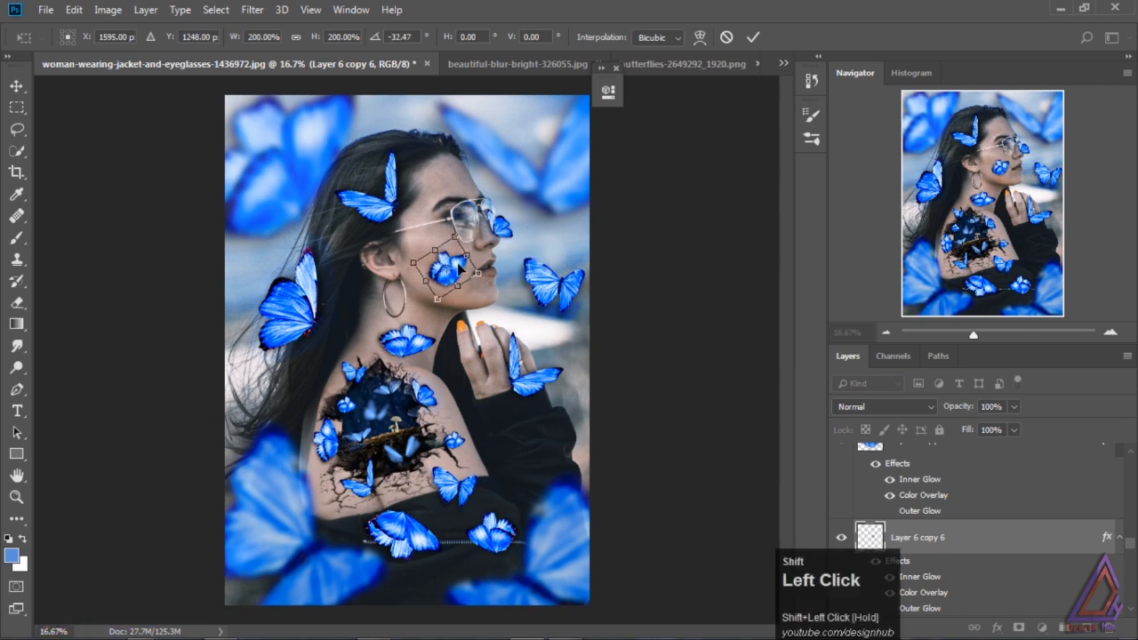
drag(458, 266, 454, 270)
click(16, 86)
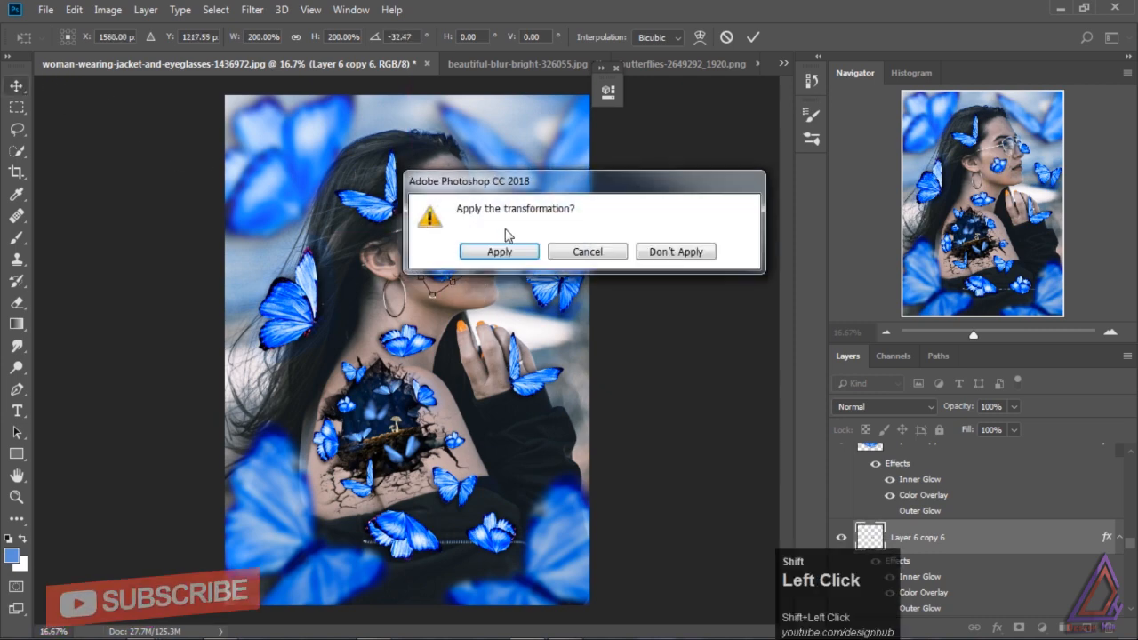
click(501, 252)
Move the cheek butterfly to the top of the head, flip it horizontally and settle it on the hair above the forehead.
drag(441, 273, 445, 129)
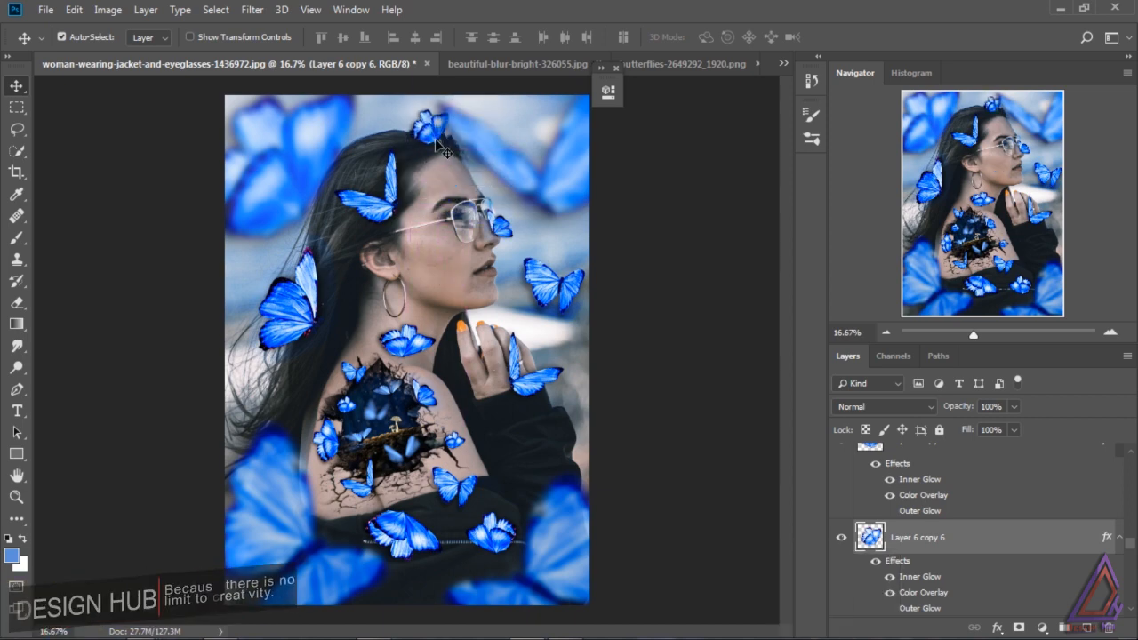
key(ctrl+t)
right_click(427, 134)
click(471, 339)
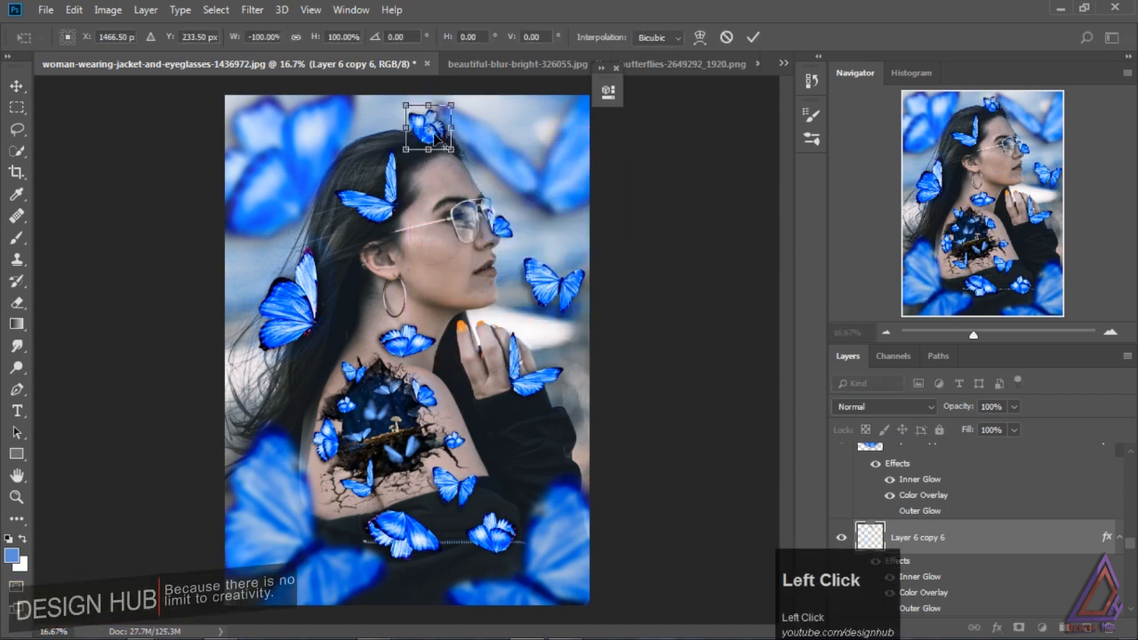
drag(477, 107, 444, 133)
click(16, 86)
key(Return)
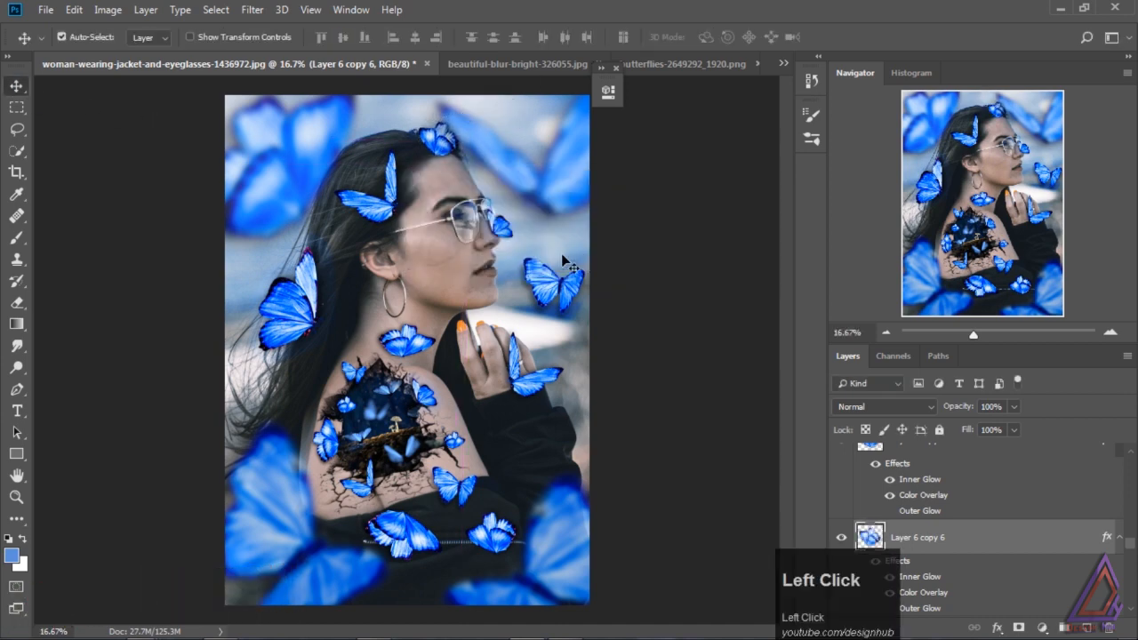
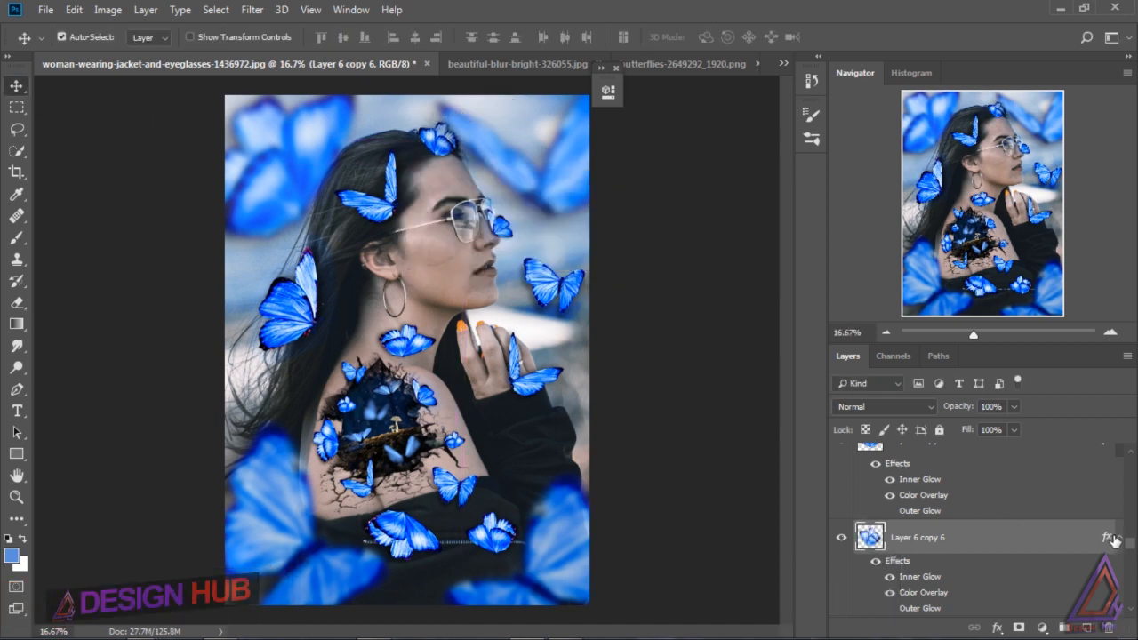
Check the Gaussian Blur radius applied to Layer 4 in the Outer butterfly group.
drag(1135, 545, 1135, 465)
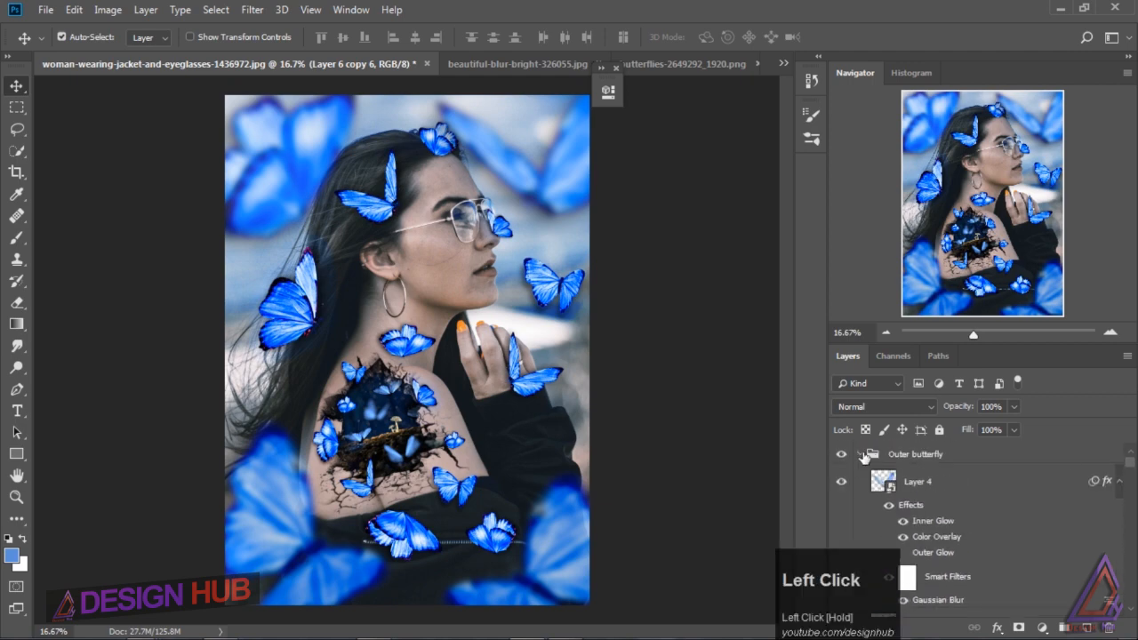
click(936, 456)
click(253, 10)
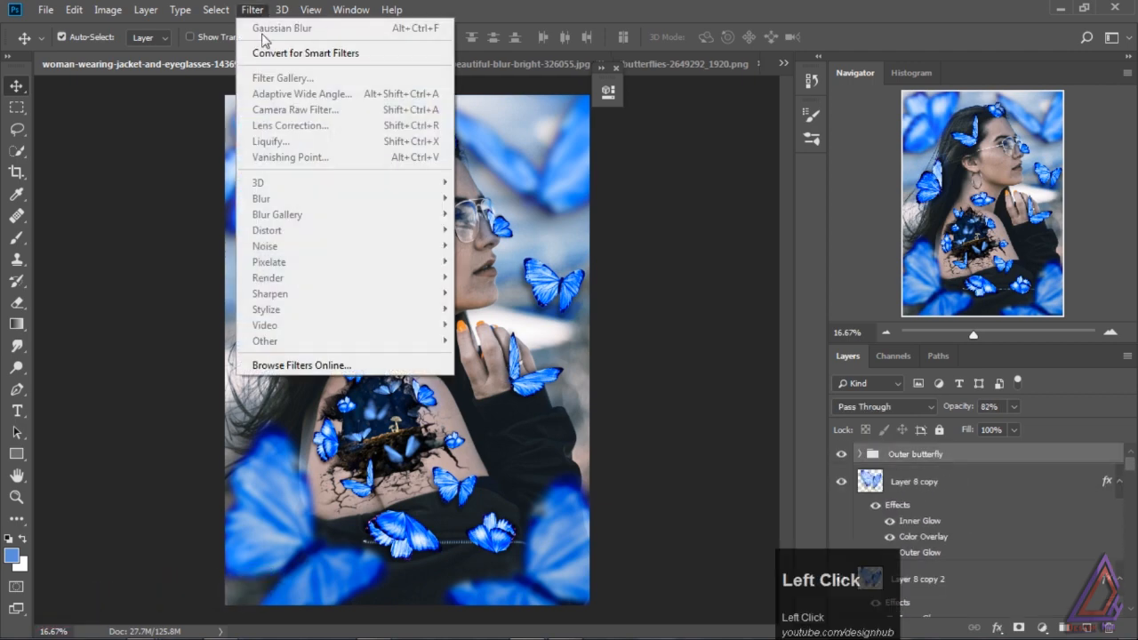
click(650, 361)
double_click(938, 600)
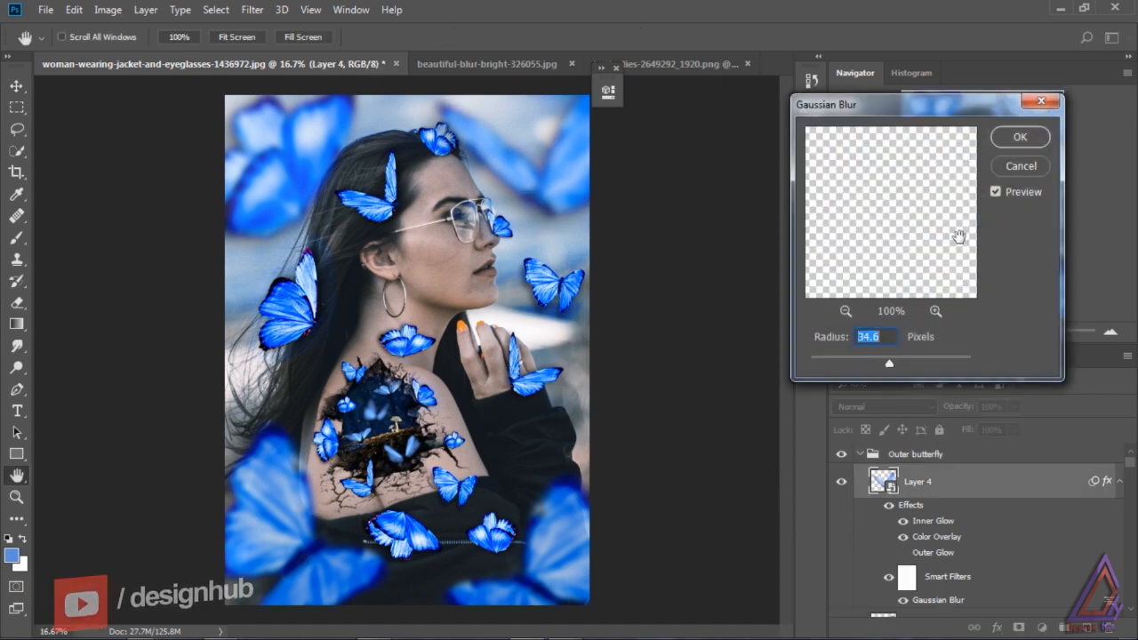
click(1016, 142)
Apply a Gaussian Blur with a radius of 8.4 pixels to Layer 5, the upper-left corner butterfly.
click(1131, 478)
drag(1130, 473, 1130, 478)
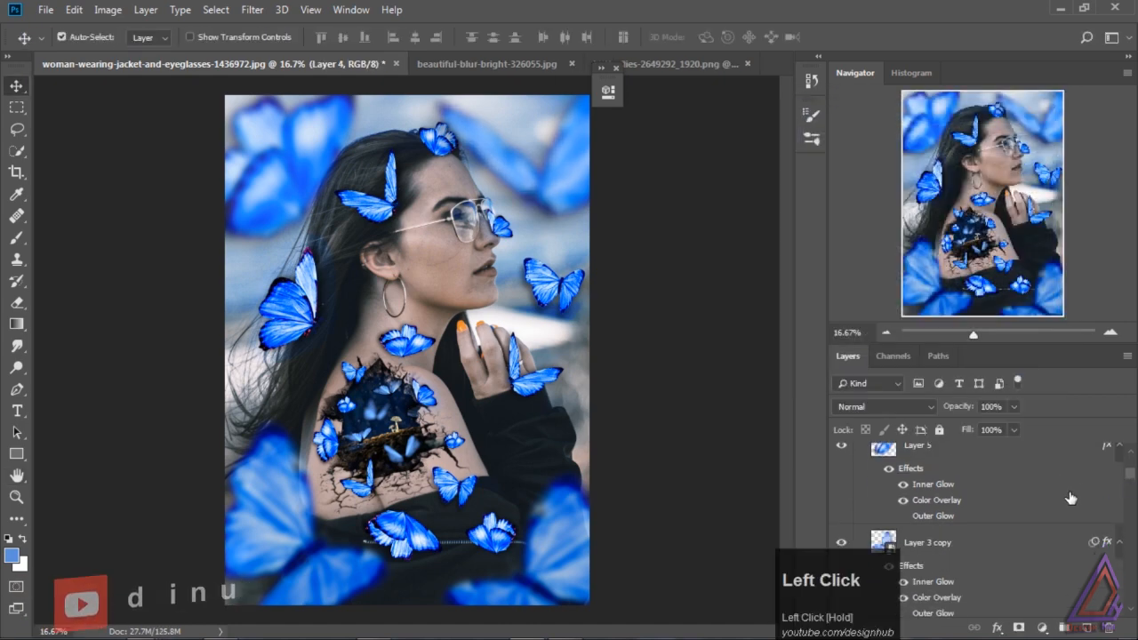
click(841, 448)
click(841, 448)
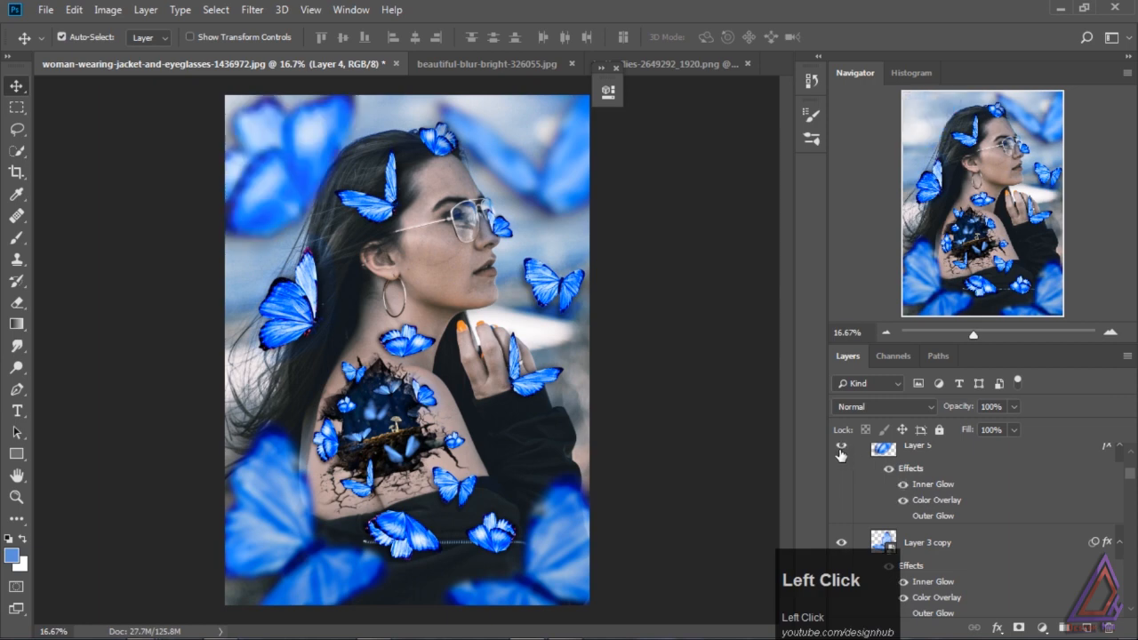
click(889, 455)
click(252, 10)
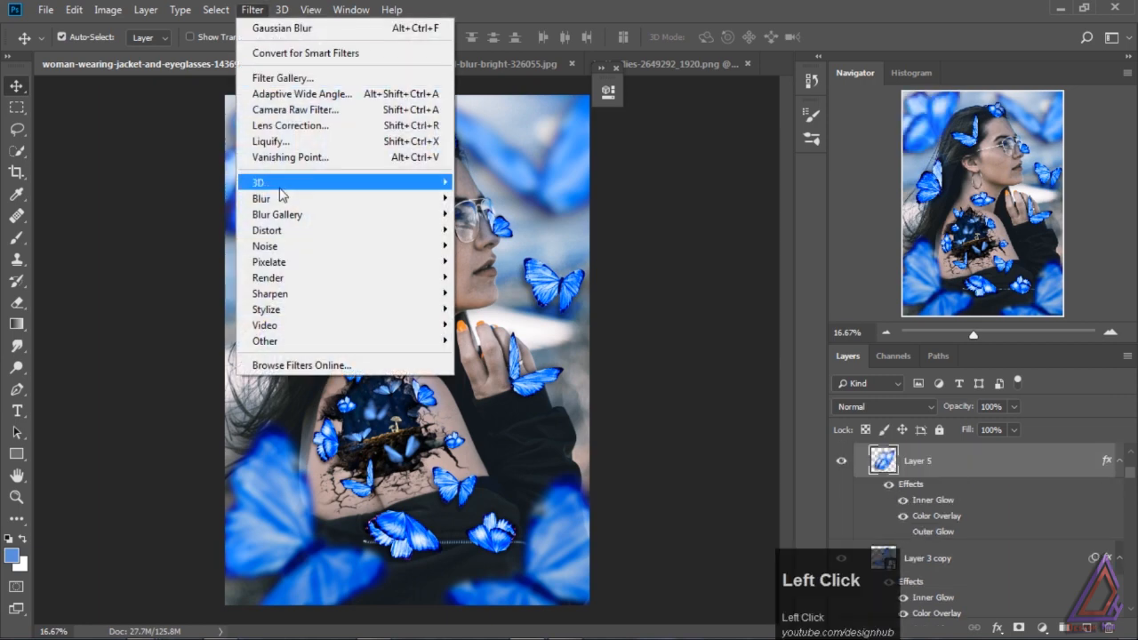
mouse_move(267, 187)
click(191, 259)
mouse_move(864, 361)
mouse_down()
mouse_move(828, 359)
mouse_move(891, 367)
mouse_move(856, 364)
mouse_up()
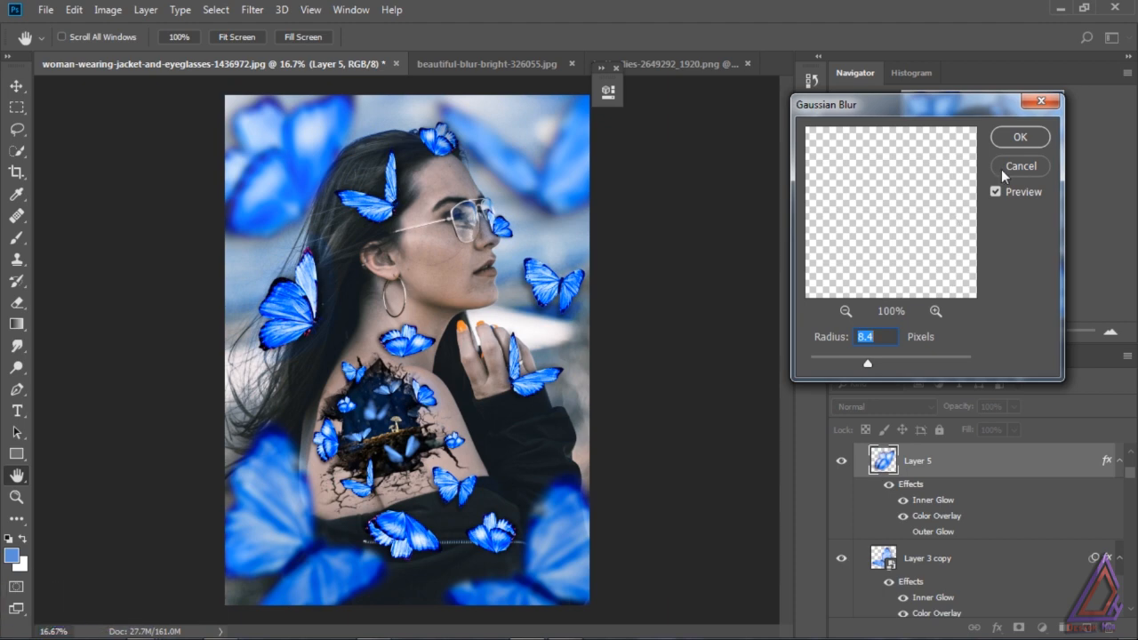
click(1019, 138)
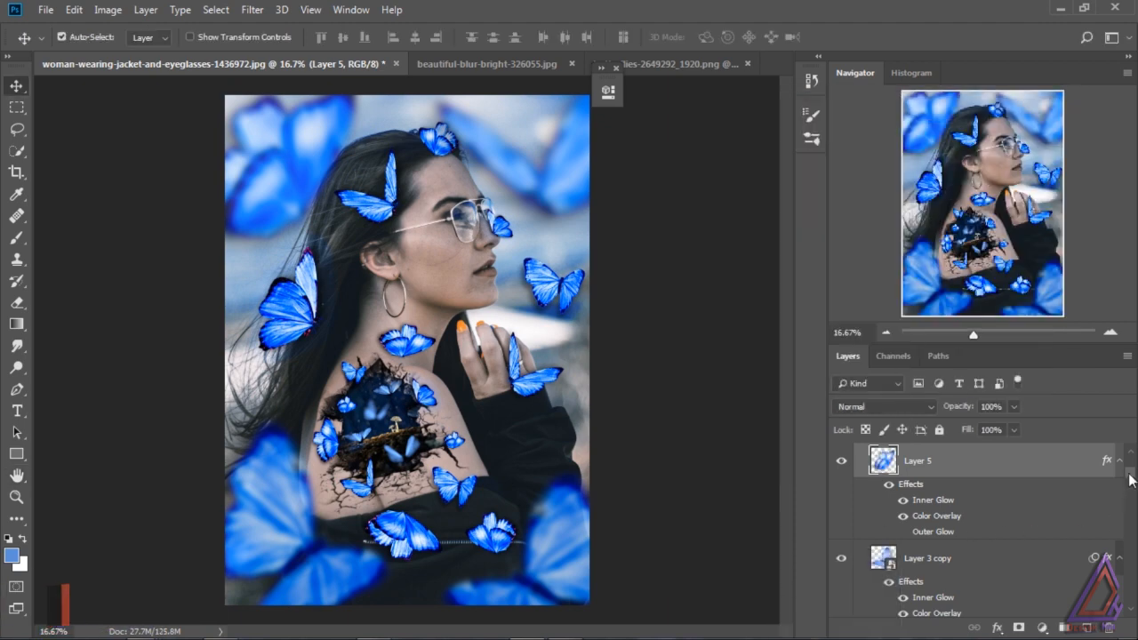
Group the remaining butterfly layers down to Layer 2 and name the group "inner butterfly".
drag(1131, 480, 1132, 588)
click(968, 458)
click(964, 484)
shift+click(943, 528)
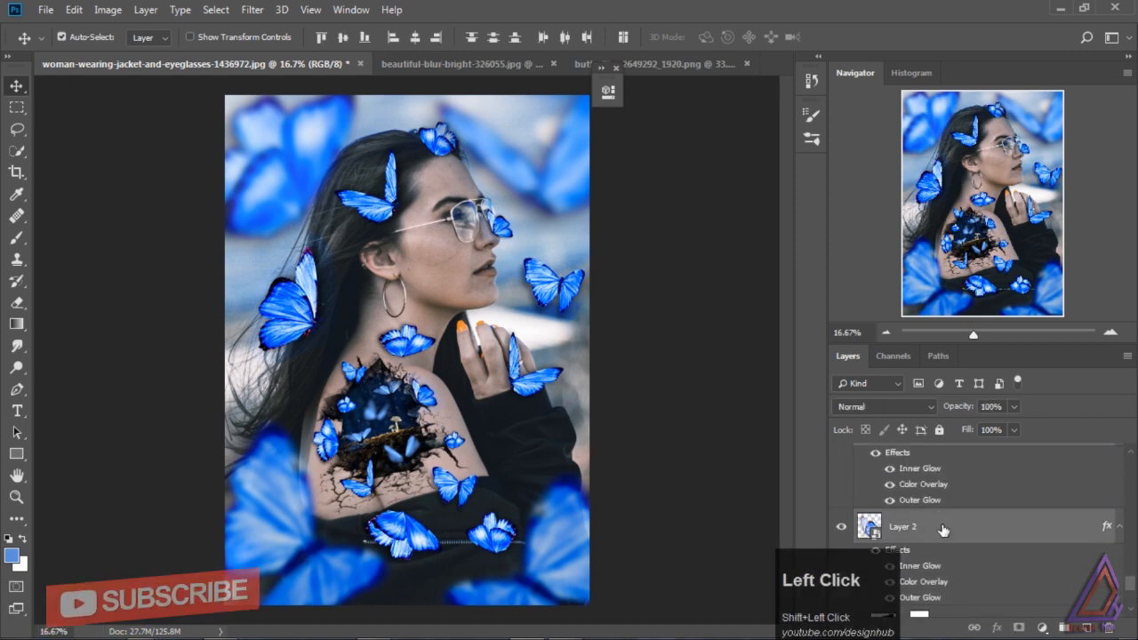
click(1064, 628)
double_click(922, 455)
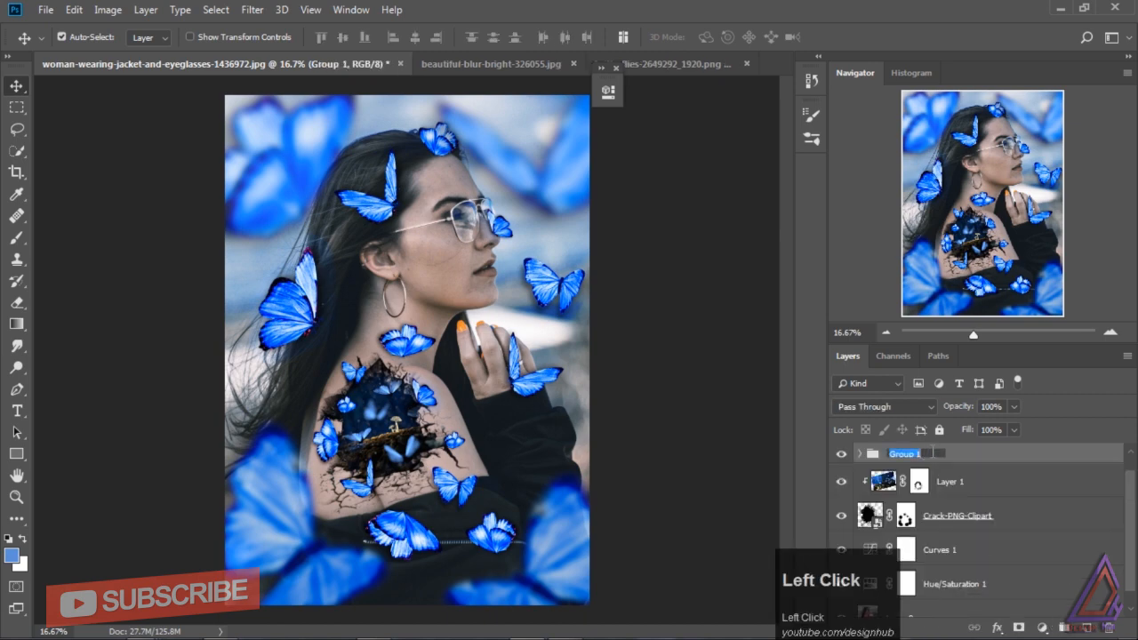
text(inner but)
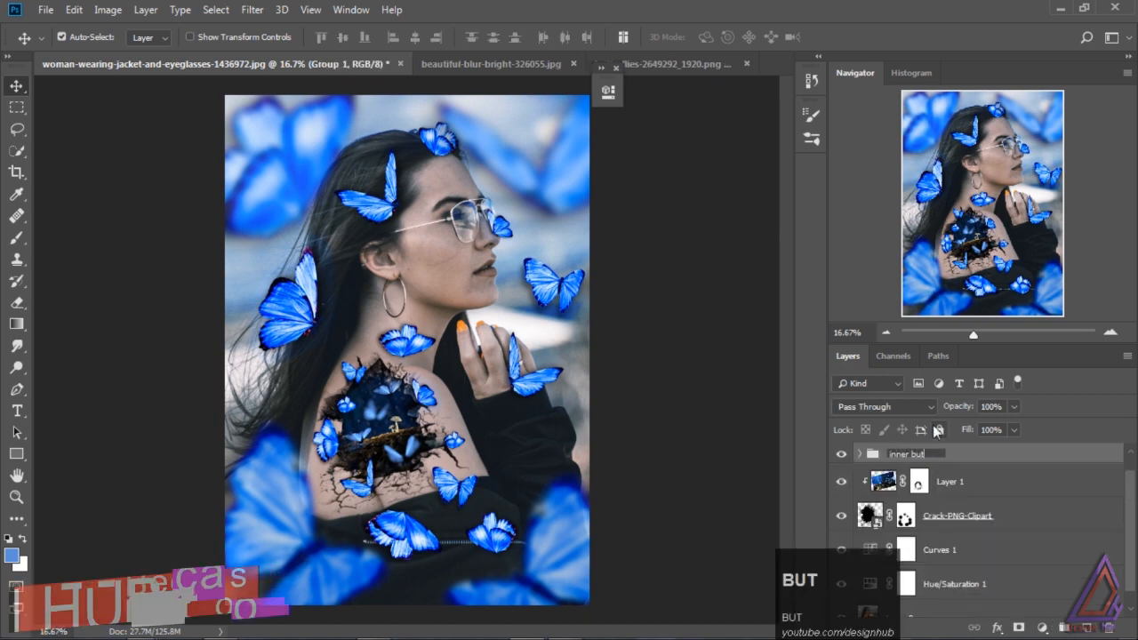
text(terfly)
click(701, 458)
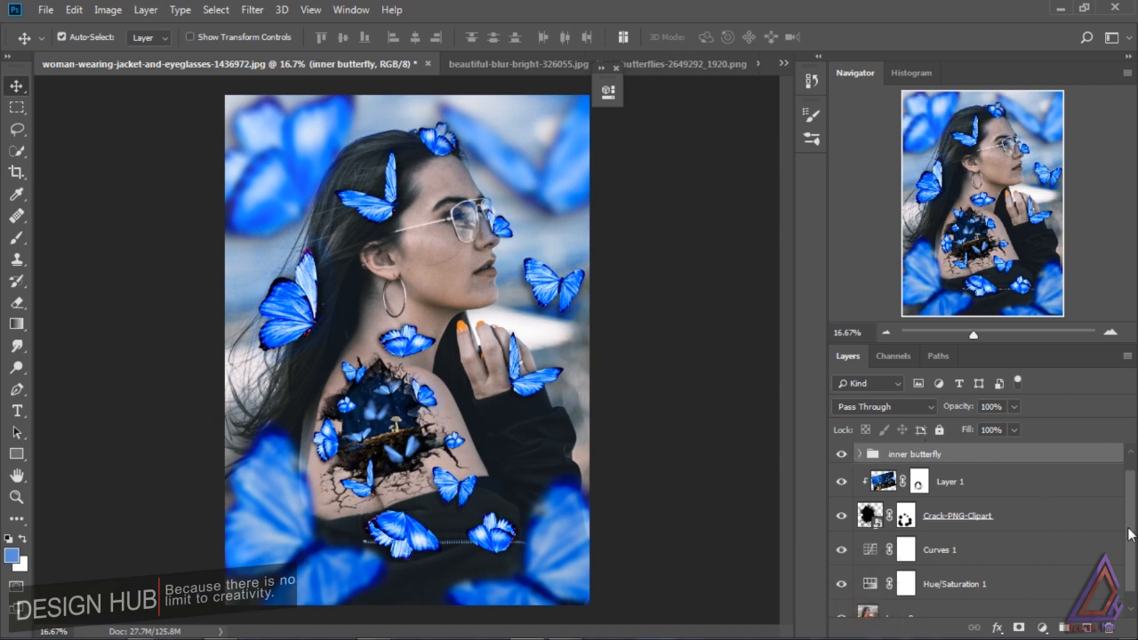
Create a merged copy of the whole composition on a new layer above the Outer butterfly group.
mouse_move(1130, 534)
mouse_down()
mouse_move(1129, 560)
mouse_move(1129, 512)
mouse_up()
click(1004, 604)
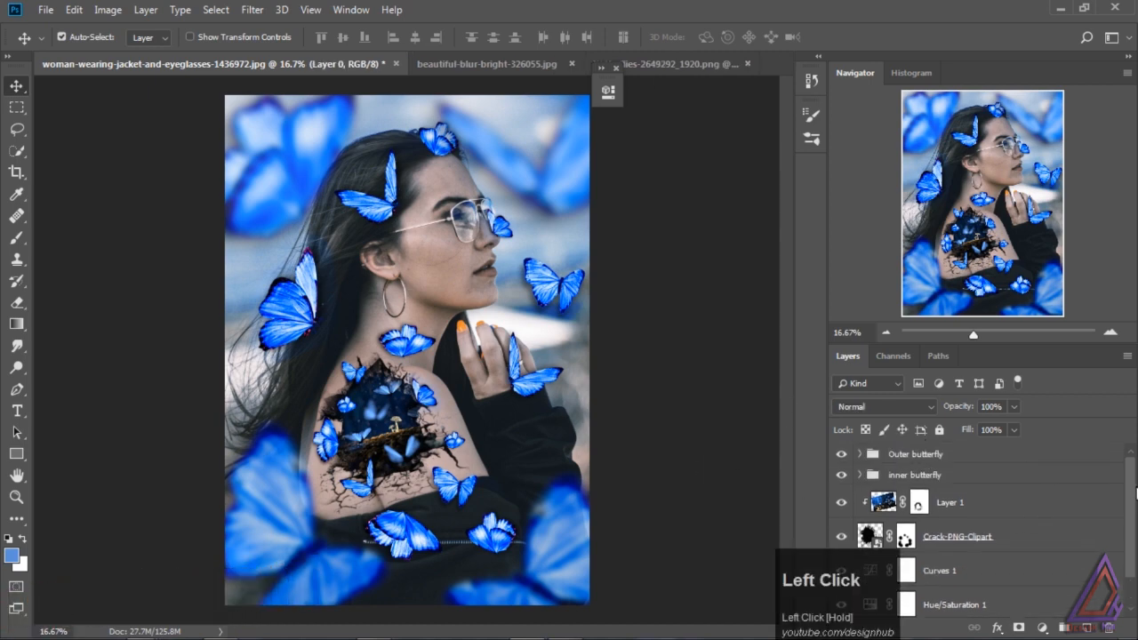
click(1005, 457)
shift+click(998, 484)
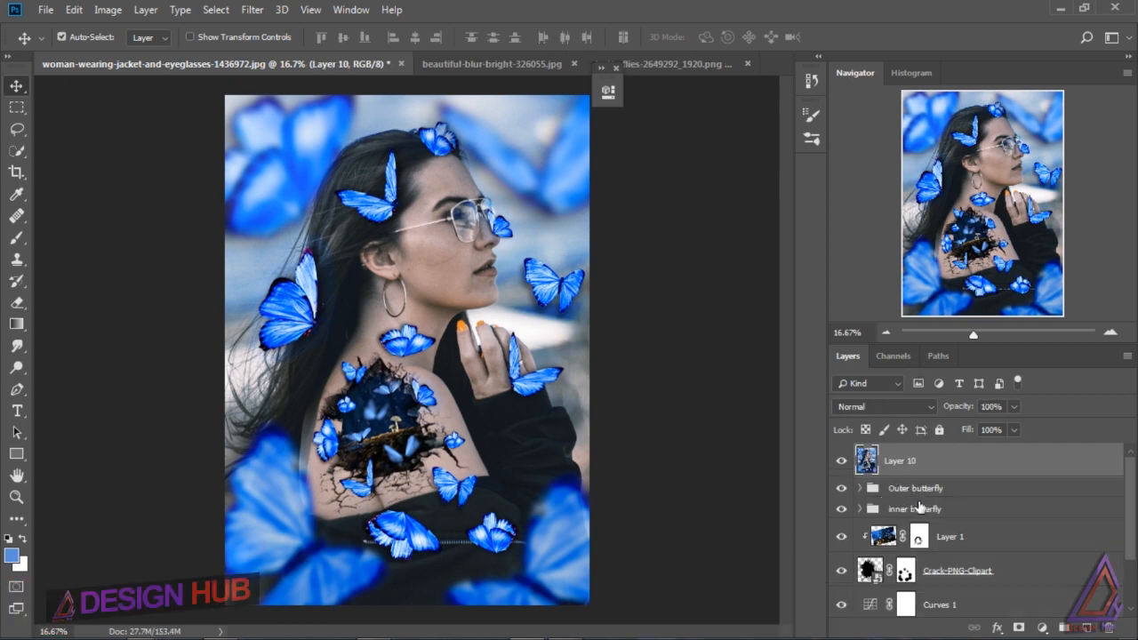
Start the Camera Raw Filter on the merged layer and set Exposure to -0.35 and Contrast to +17.
click(259, 17)
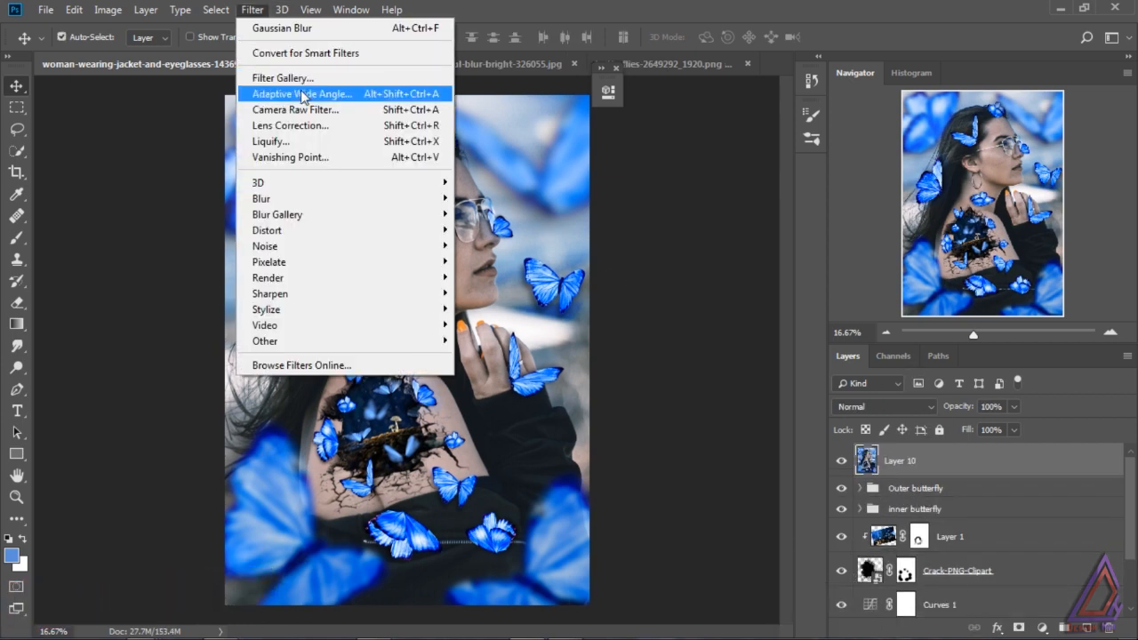
click(346, 107)
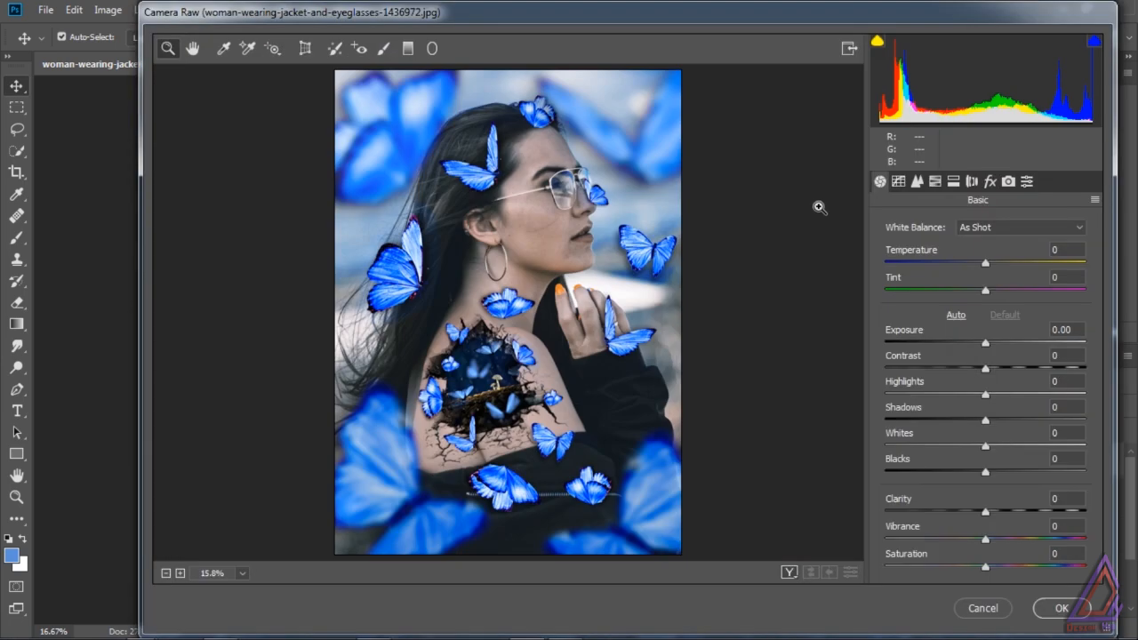
mouse_move(990, 348)
mouse_down()
mouse_move(977, 349)
mouse_move(980, 362)
mouse_up()
drag(988, 366, 966, 364)
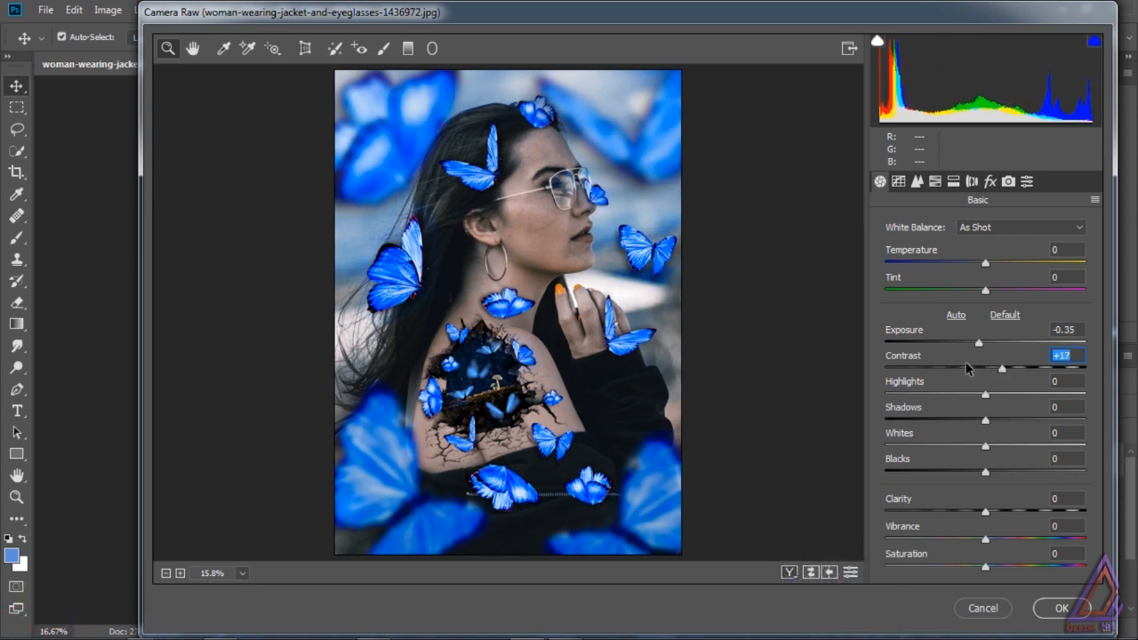
Set Highlights to +24, Shadows to +24, Blacks to -4, Clarity to +23 and Vibrance to +8 in the basic adjustments.
shift+click(986, 395)
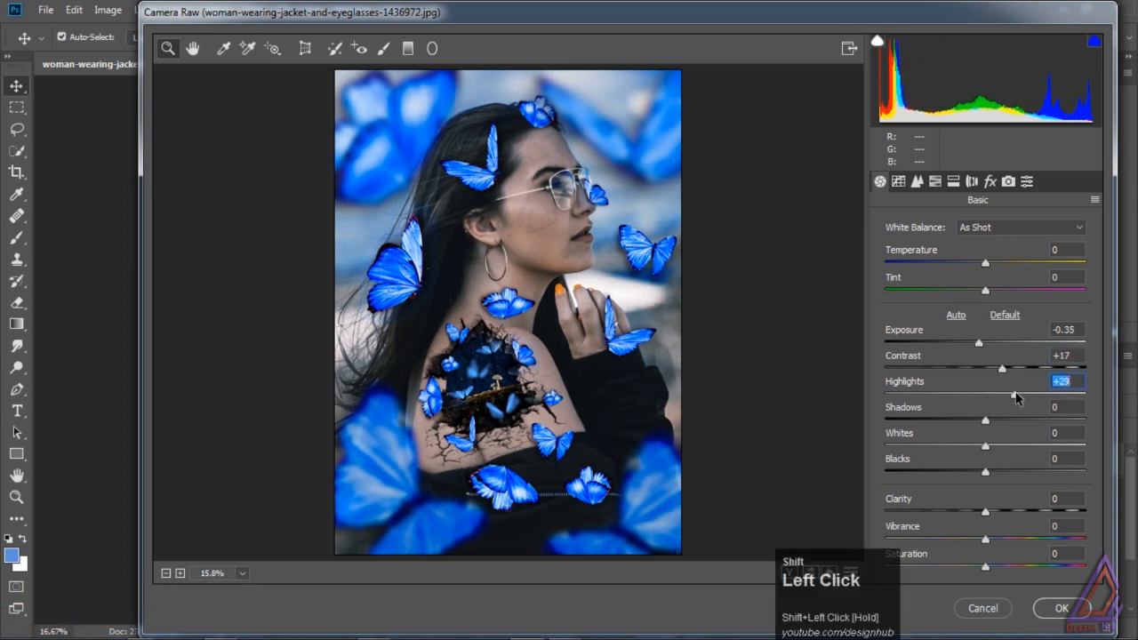
mouse_move(1018, 398)
mouse_down()
mouse_move(987, 418)
mouse_move(1012, 420)
mouse_up()
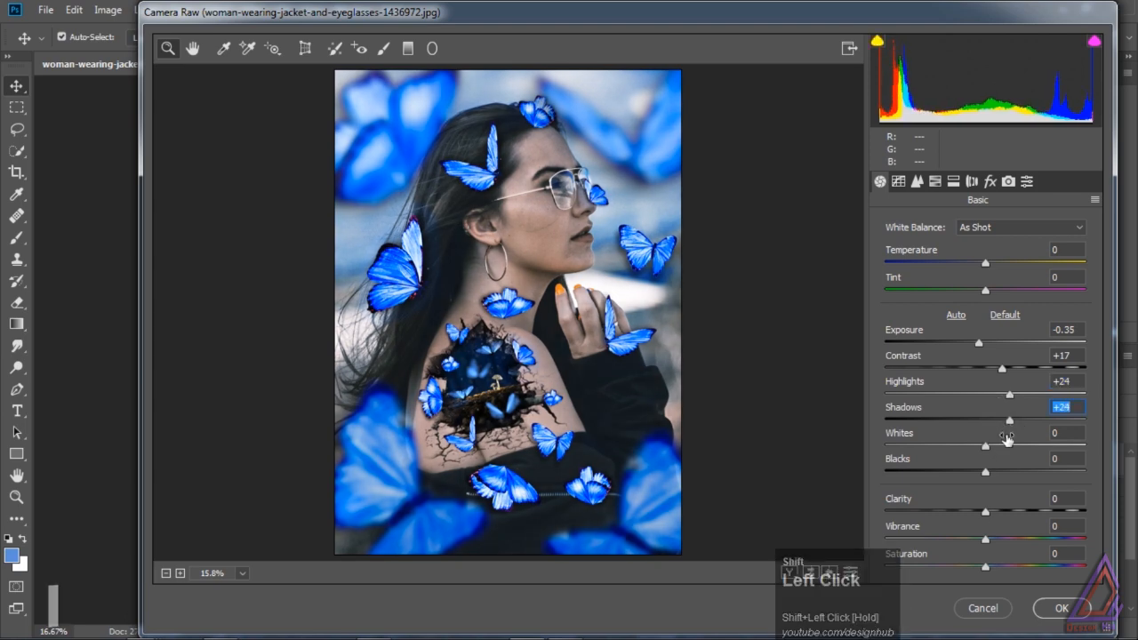
drag(985, 472, 994, 539)
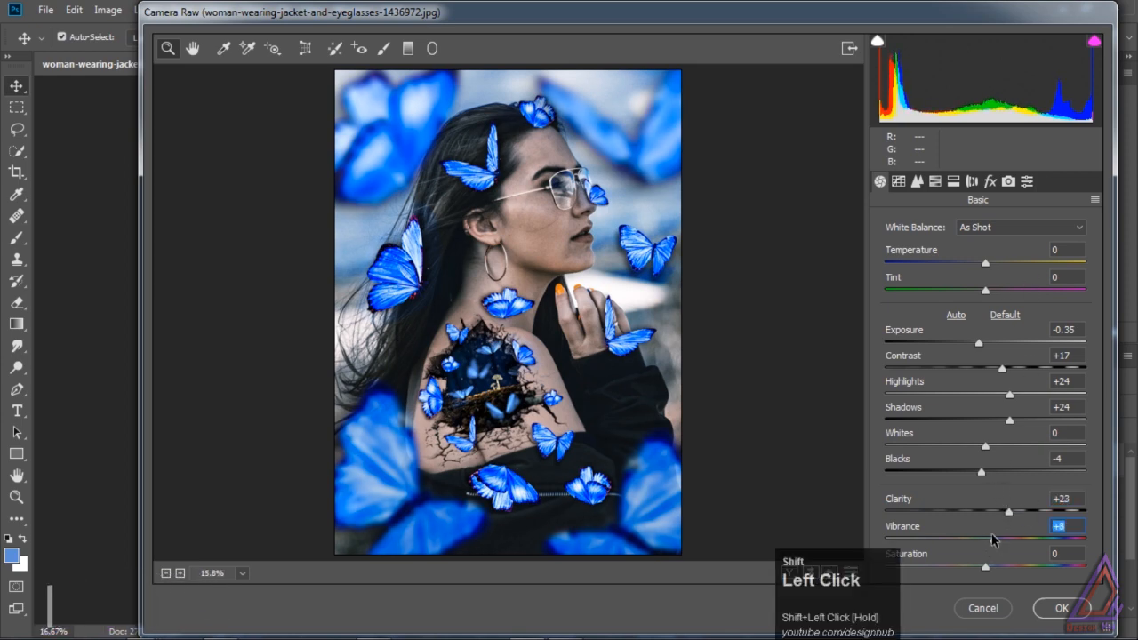
Shape the RGB point tone curve with points at input 193/output 209 and 63/66, and raise the black point to output 20.
click(899, 183)
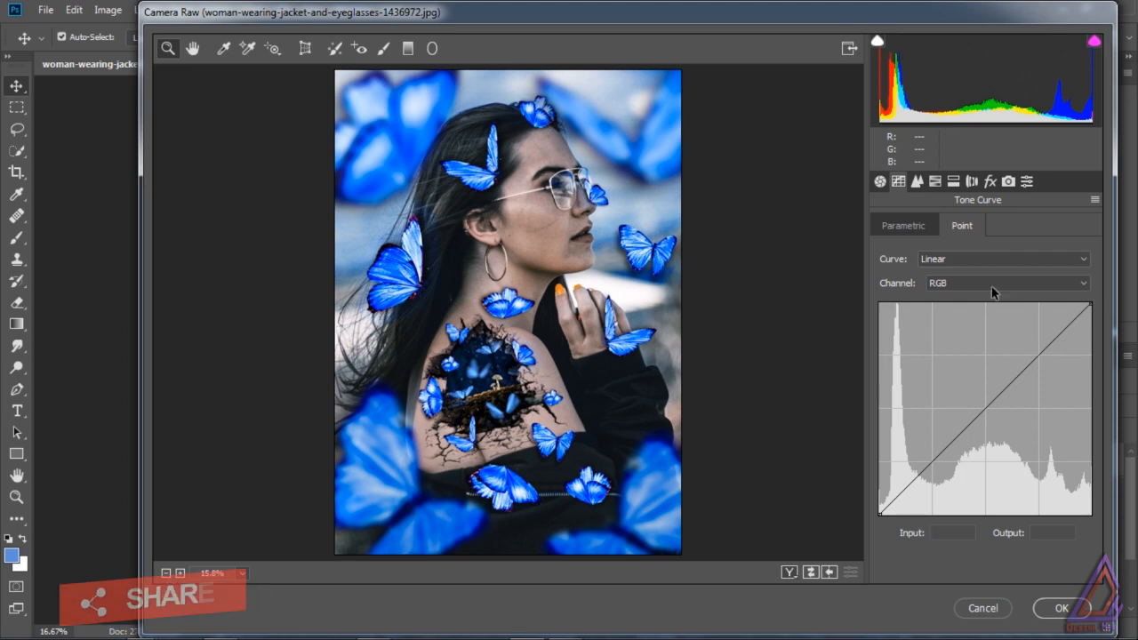
drag(1042, 352, 1039, 340)
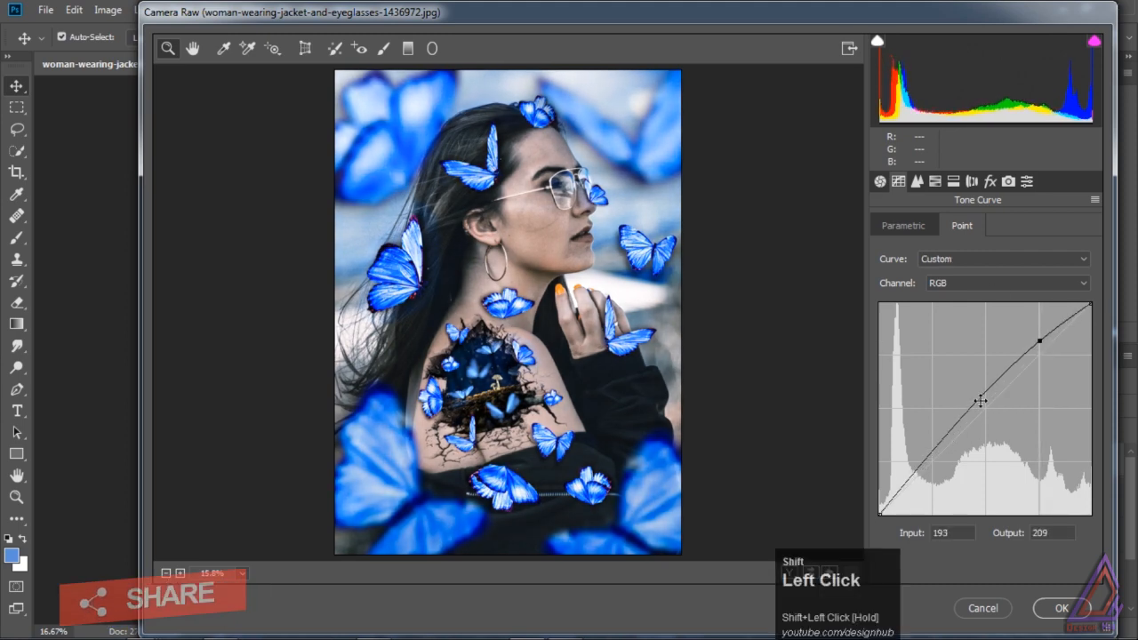
click(933, 459)
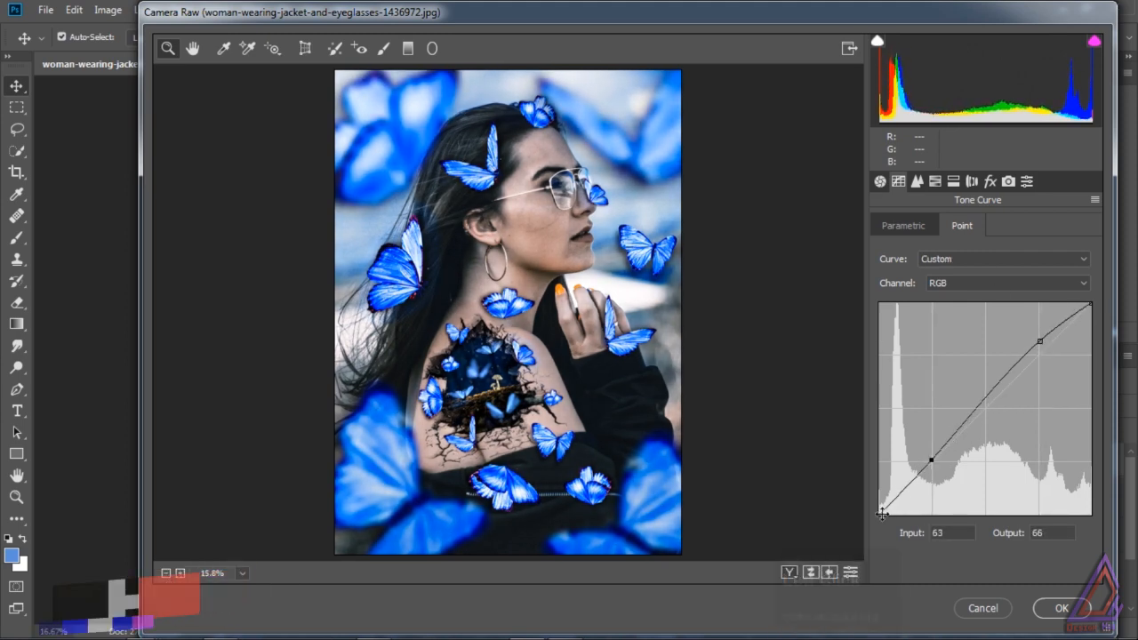
drag(878, 514, 878, 495)
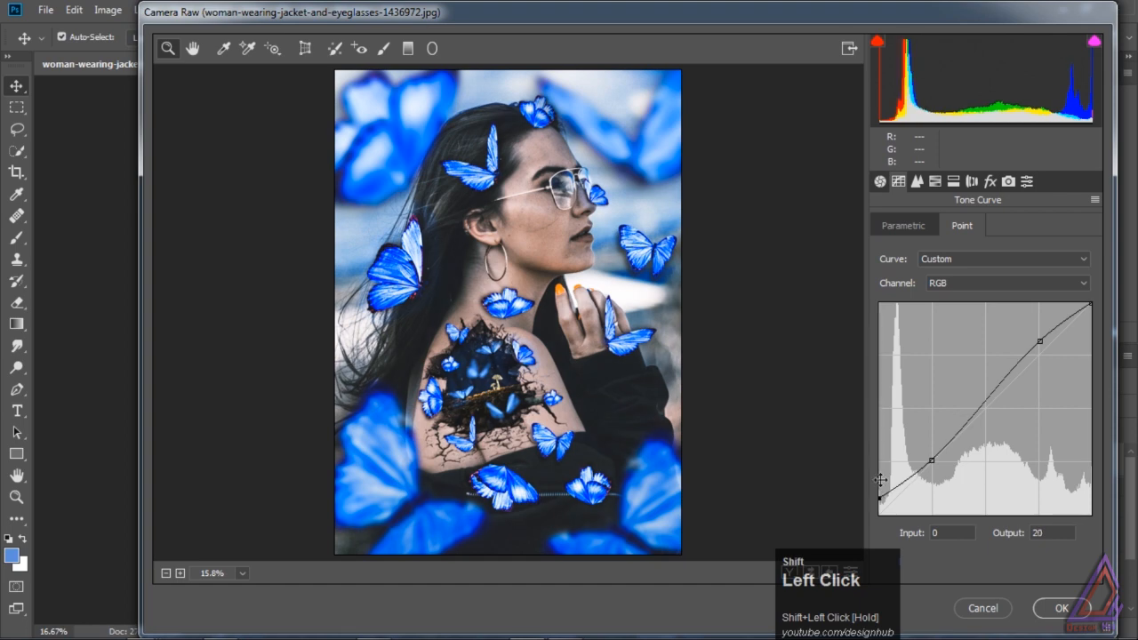
Lift the Red channel curve's midtones to input 123/output 135, anchoring the shadows at 67/67 and adding a highlight point.
click(993, 283)
click(978, 302)
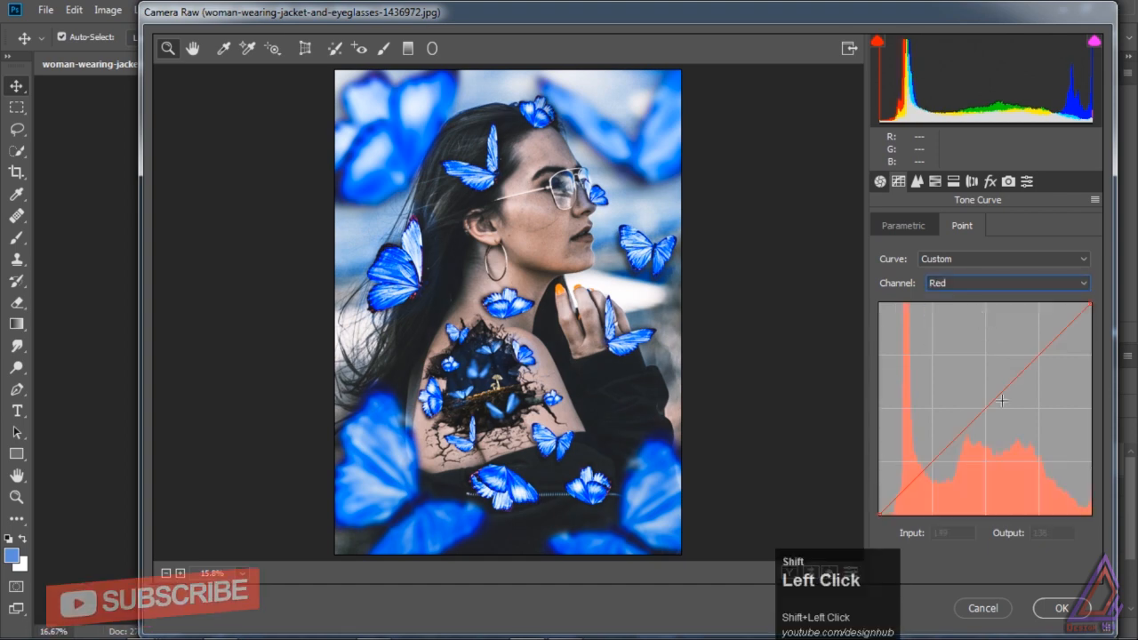
drag(983, 410, 983, 402)
drag(931, 455, 933, 458)
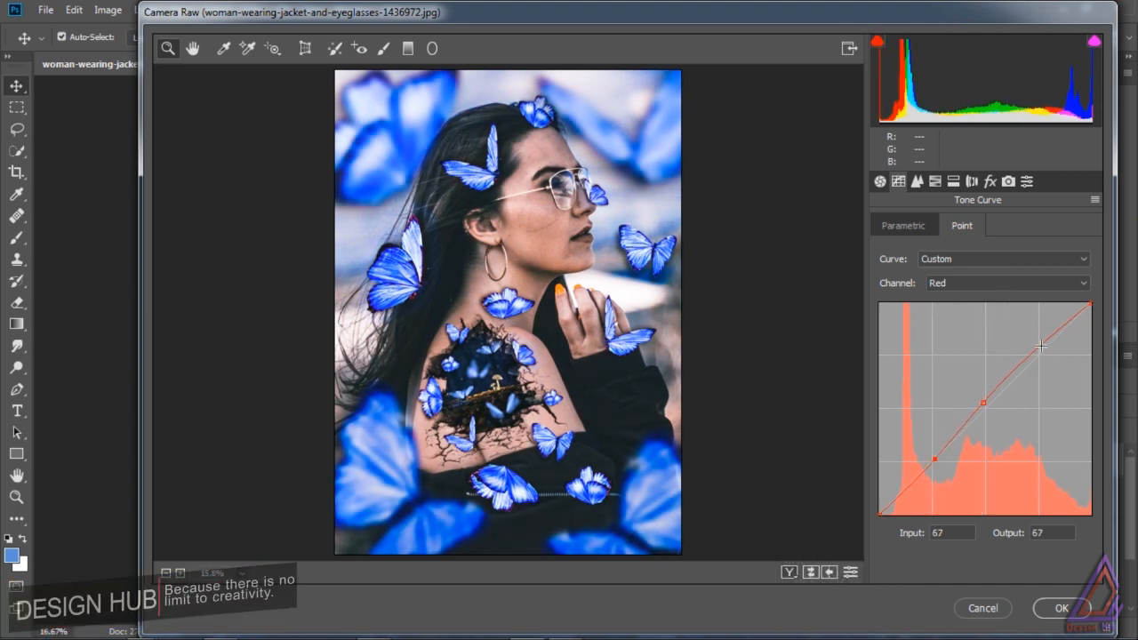
drag(1041, 346, 1045, 348)
drag(983, 403, 977, 387)
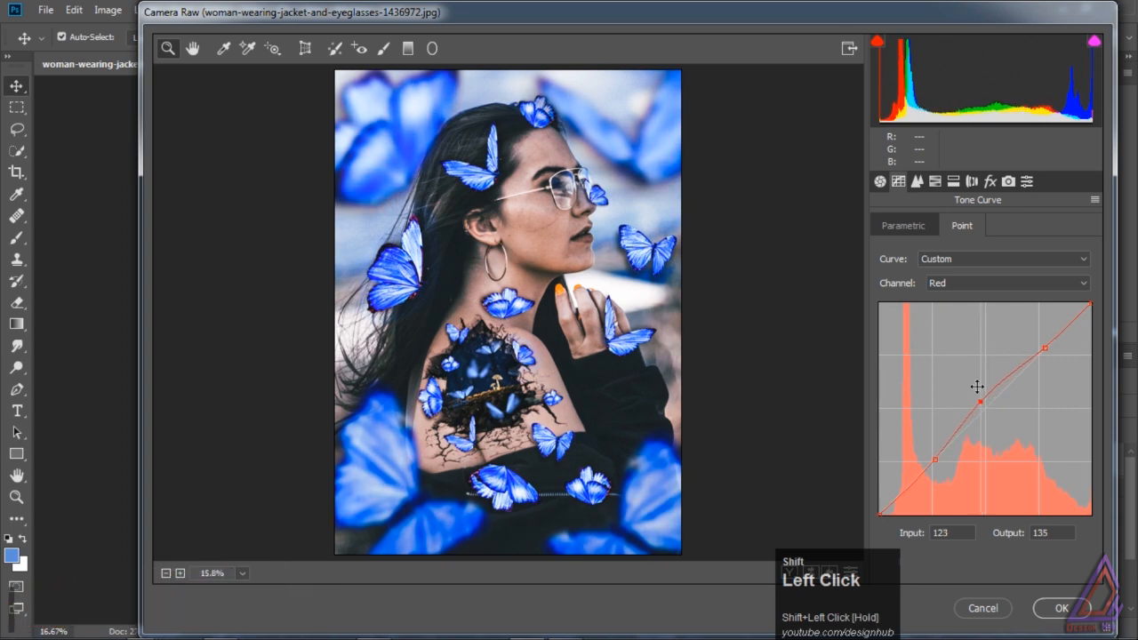
Boost the Blue channel curve by moving its white point inward at output 255 and its black point to input 1/output 5.
click(978, 282)
click(951, 322)
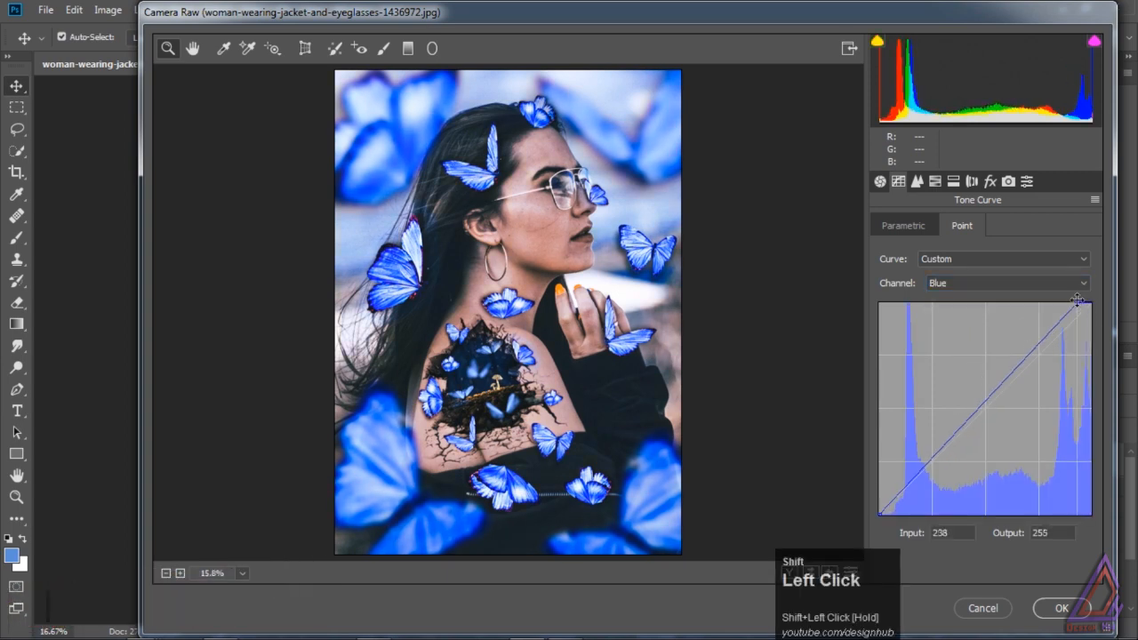
mouse_move(1076, 301)
mouse_down()
mouse_move(1057, 302)
mouse_move(1073, 303)
mouse_up()
drag(884, 508, 875, 505)
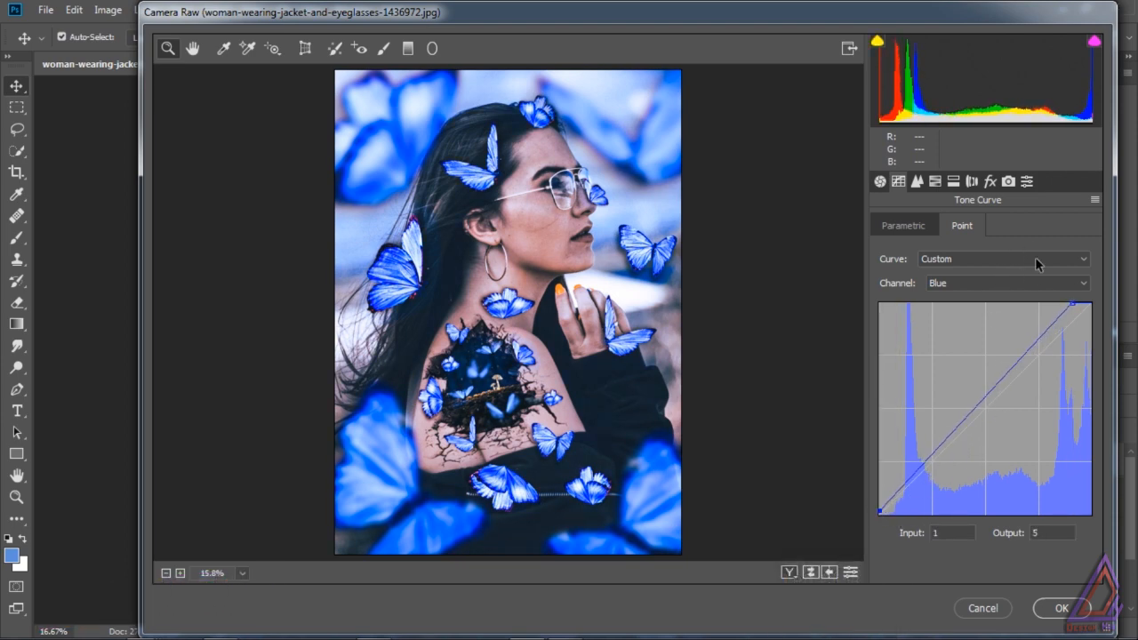
In the HSL adjustments, set the Reds hue to +12 and the luminance of Reds to +31, Oranges to +28 and Blues to -6.
click(935, 181)
click(918, 182)
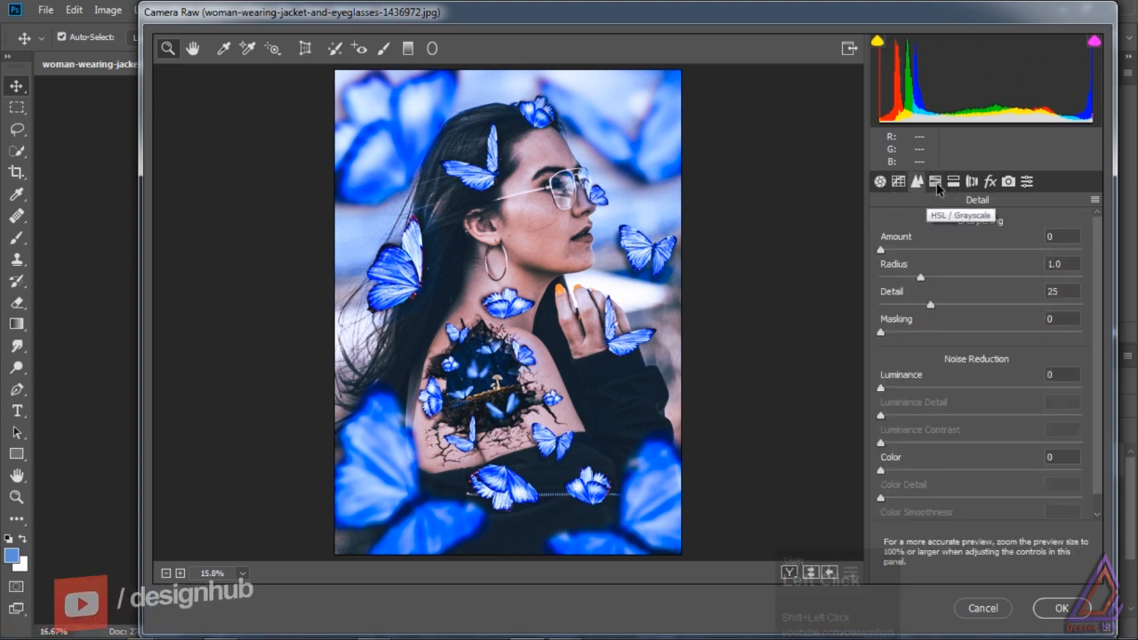
click(934, 182)
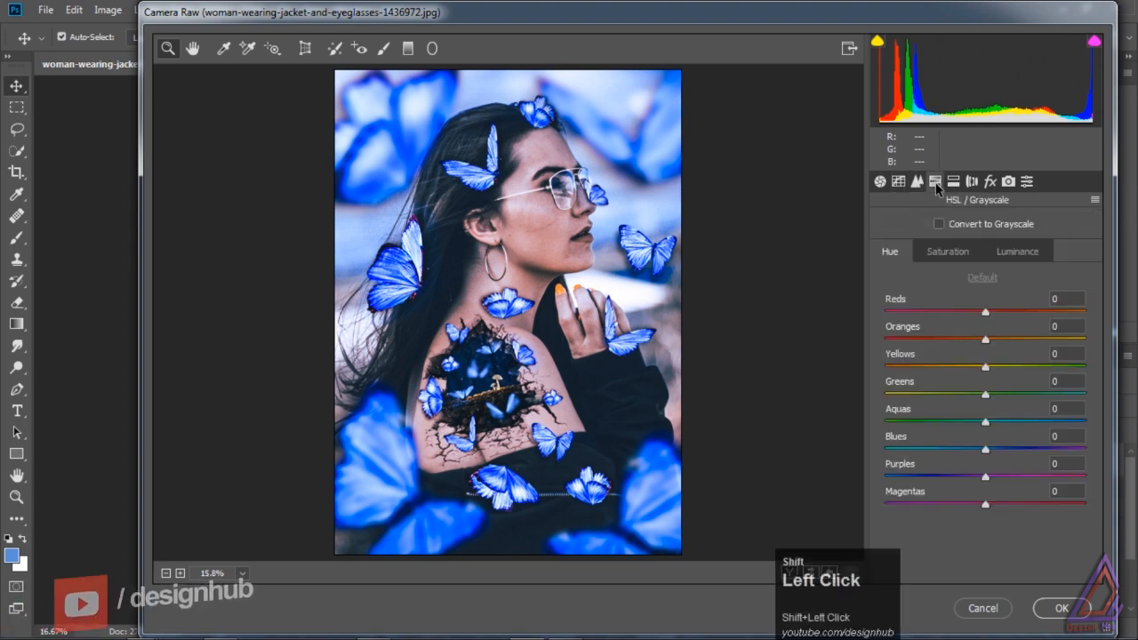
shift+click(982, 315)
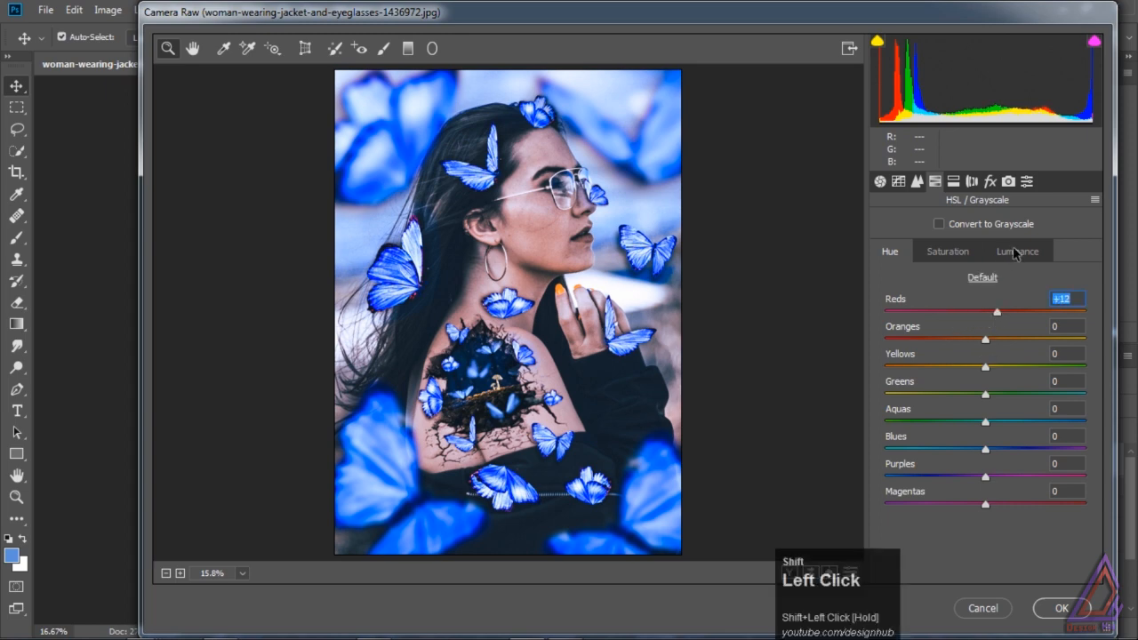
click(1017, 252)
click(1018, 313)
shift+click(990, 339)
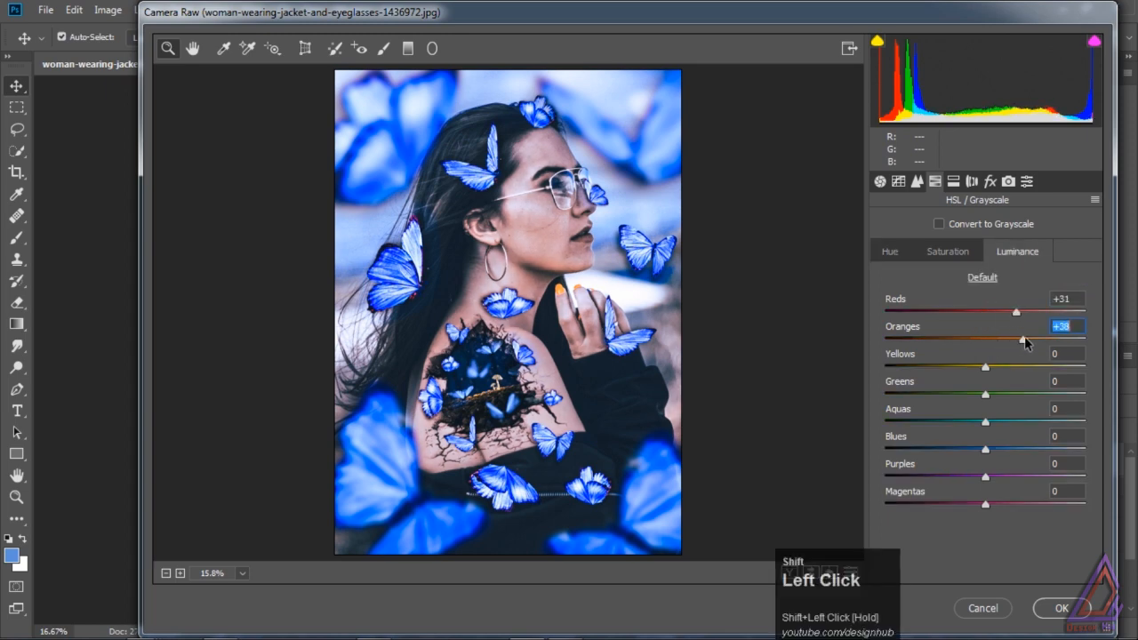
mouse_move(985, 449)
mouse_down()
mouse_move(1007, 449)
mouse_move(983, 449)
mouse_up()
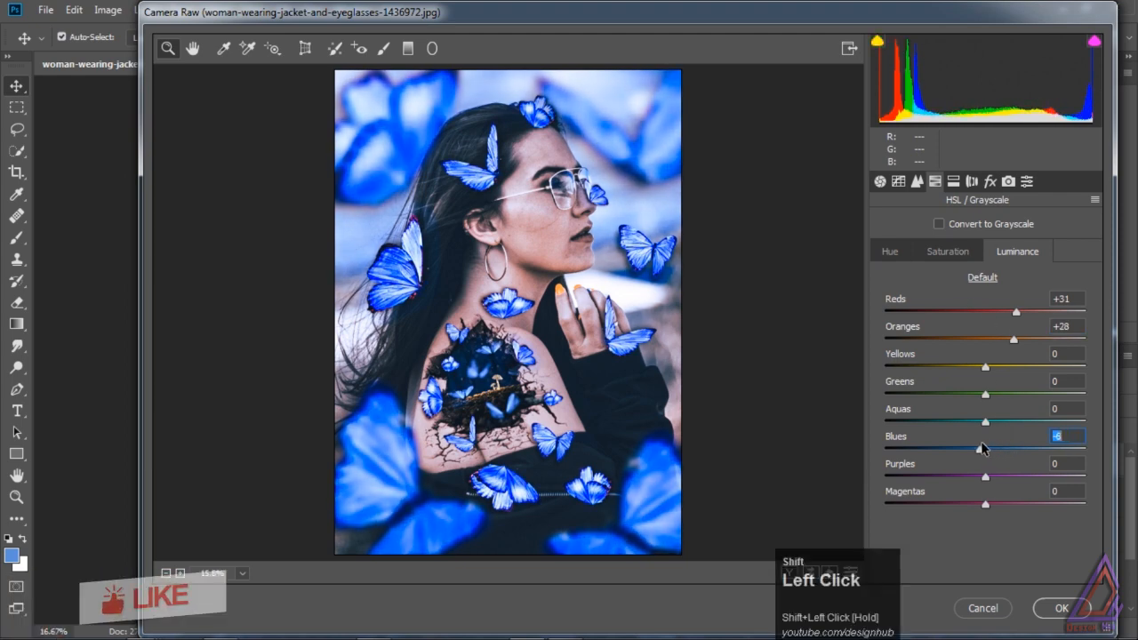
Reduce the Reds hue shift in the HSL adjustments to +3.
click(964, 254)
mouse_move(985, 313)
mouse_down()
mouse_move(961, 317)
mouse_move(989, 318)
mouse_up()
click(890, 251)
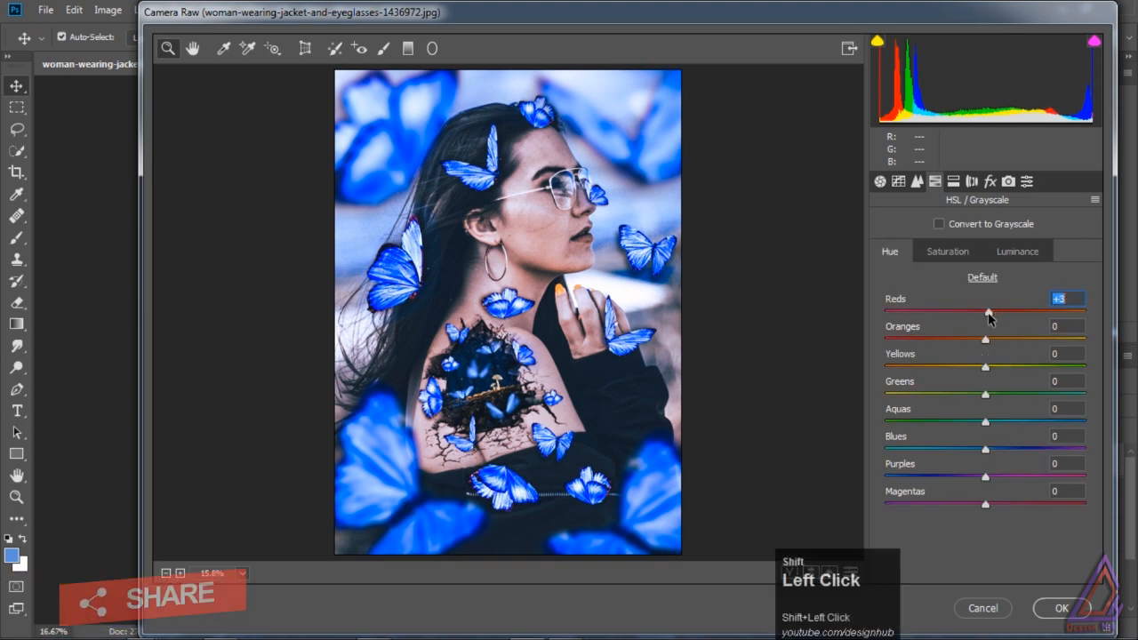
Refine the basic adjustments with Clarity at +12, Temperature at +10 and Contrast at +13.
click(881, 181)
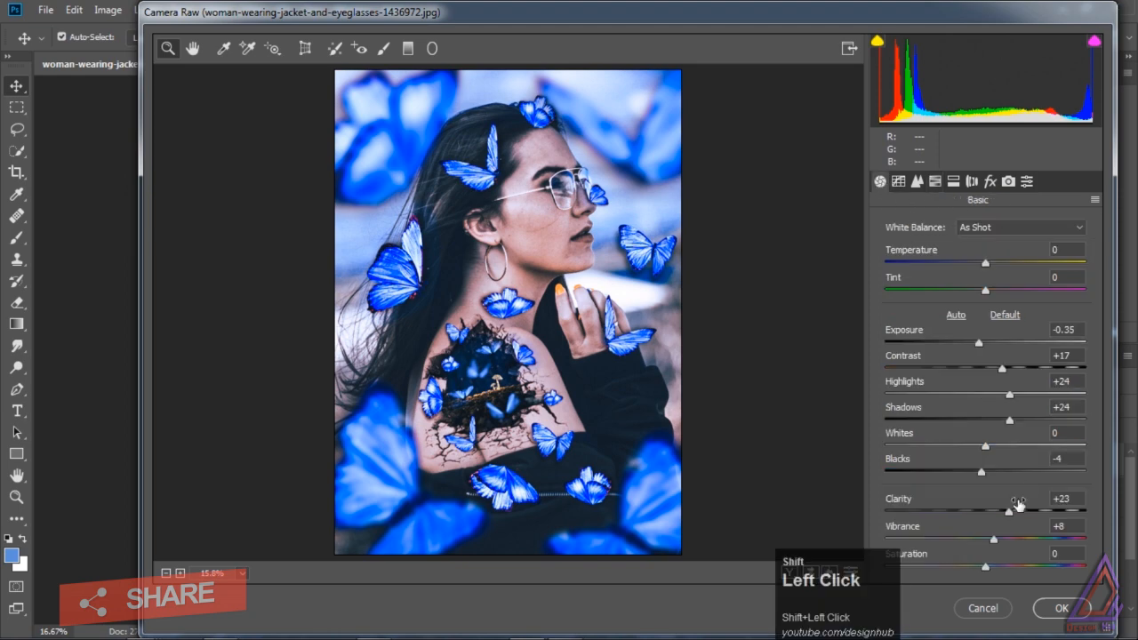
drag(1008, 512, 998, 514)
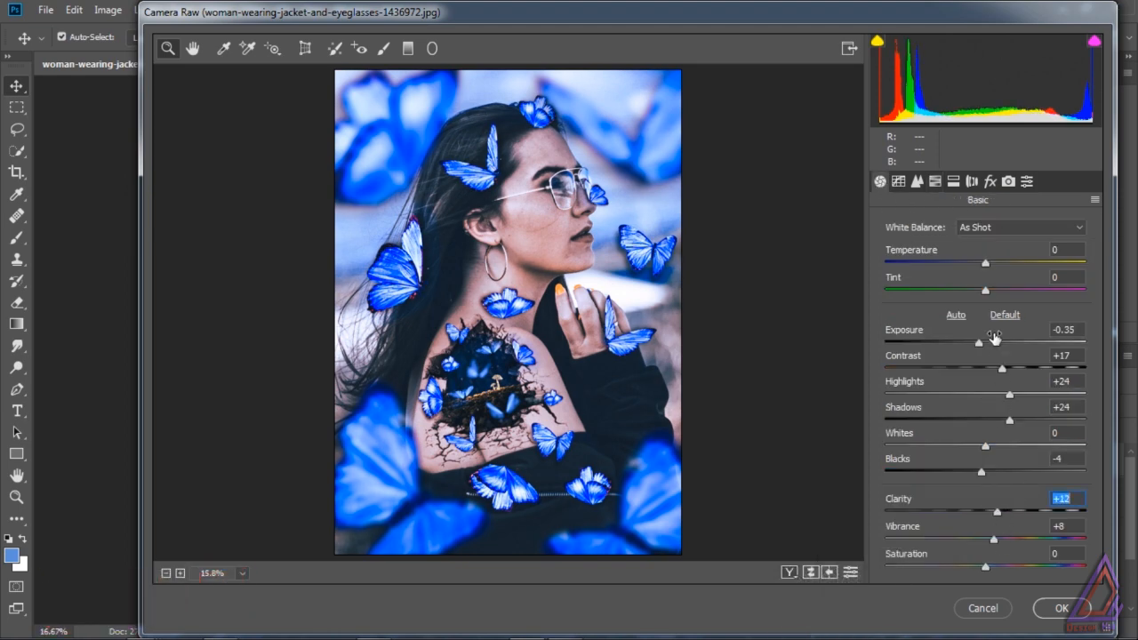
mouse_move(985, 265)
mouse_down()
mouse_move(1002, 263)
mouse_move(996, 271)
mouse_up()
drag(1021, 365, 1000, 374)
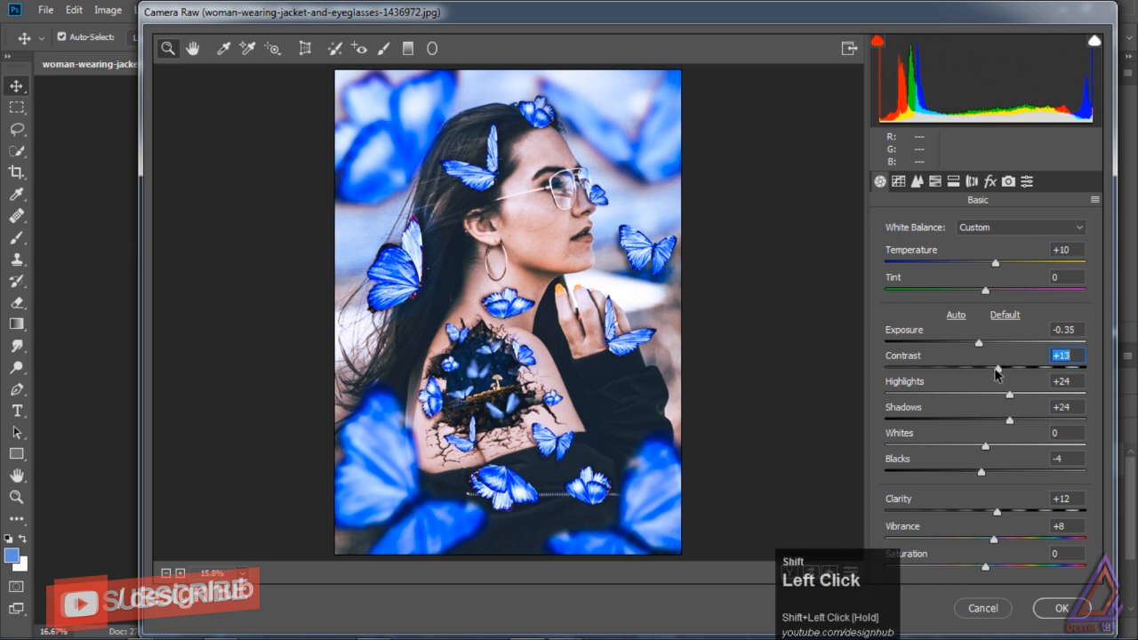
Split-tone the highlights with Hue 188 and Saturation 30.
click(954, 183)
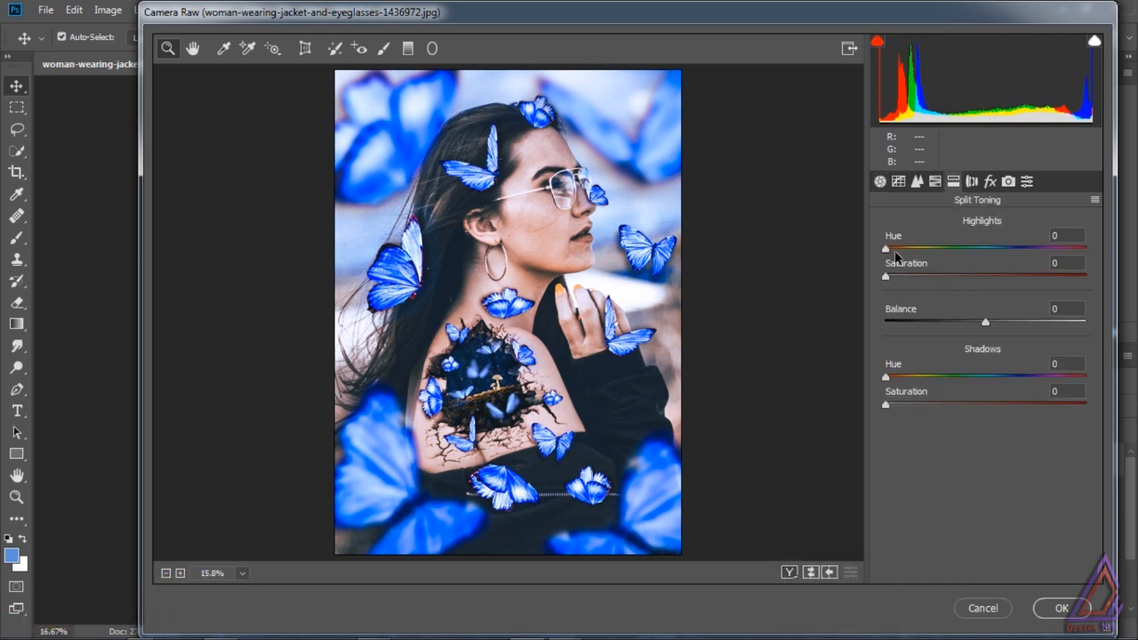
drag(901, 252, 943, 280)
mouse_move(996, 255)
mouse_down()
mouse_move(1013, 256)
mouse_move(991, 250)
mouse_up()
Split-tone the shadows with Hue 36 and Saturation 35, and set the Balance to +1.
drag(885, 376, 973, 405)
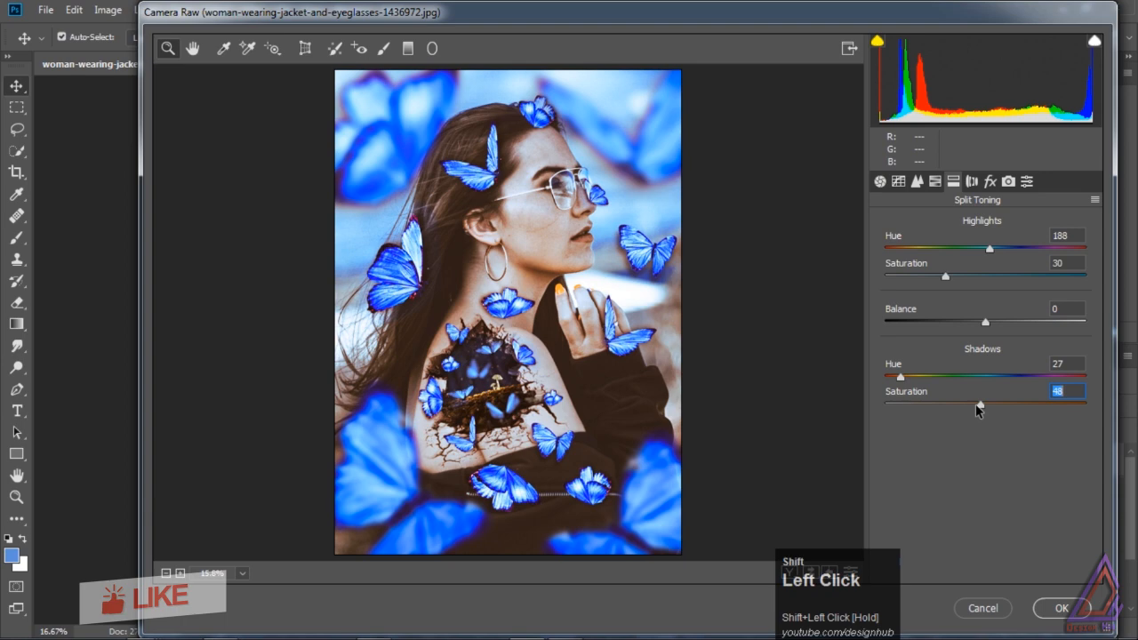
drag(898, 377, 908, 382)
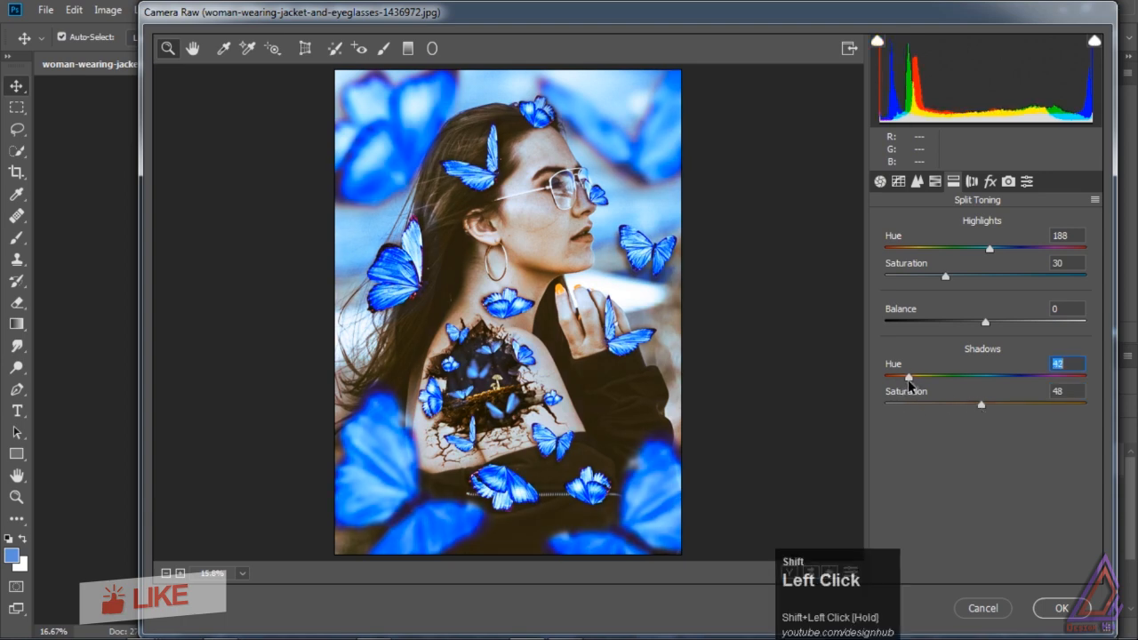
mouse_move(988, 322)
mouse_down()
mouse_move(956, 326)
mouse_move(988, 327)
mouse_up()
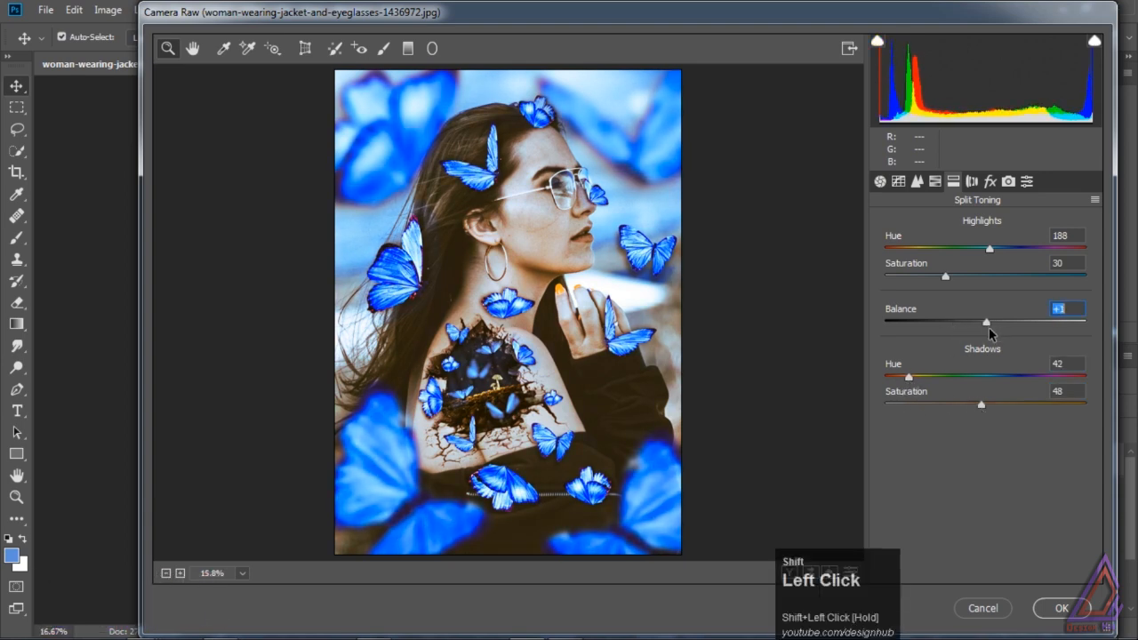
drag(908, 376, 905, 377)
drag(981, 404, 954, 405)
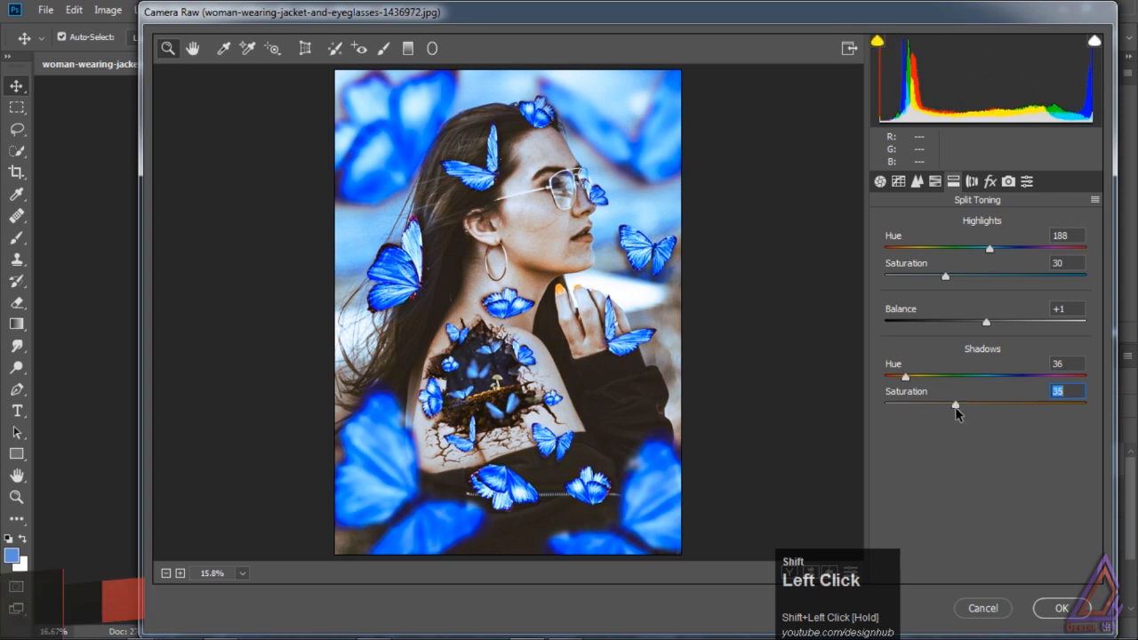
Set the Dehaze amount to +8 and the Post Crop Vignetting amount to -61.
click(972, 181)
click(989, 181)
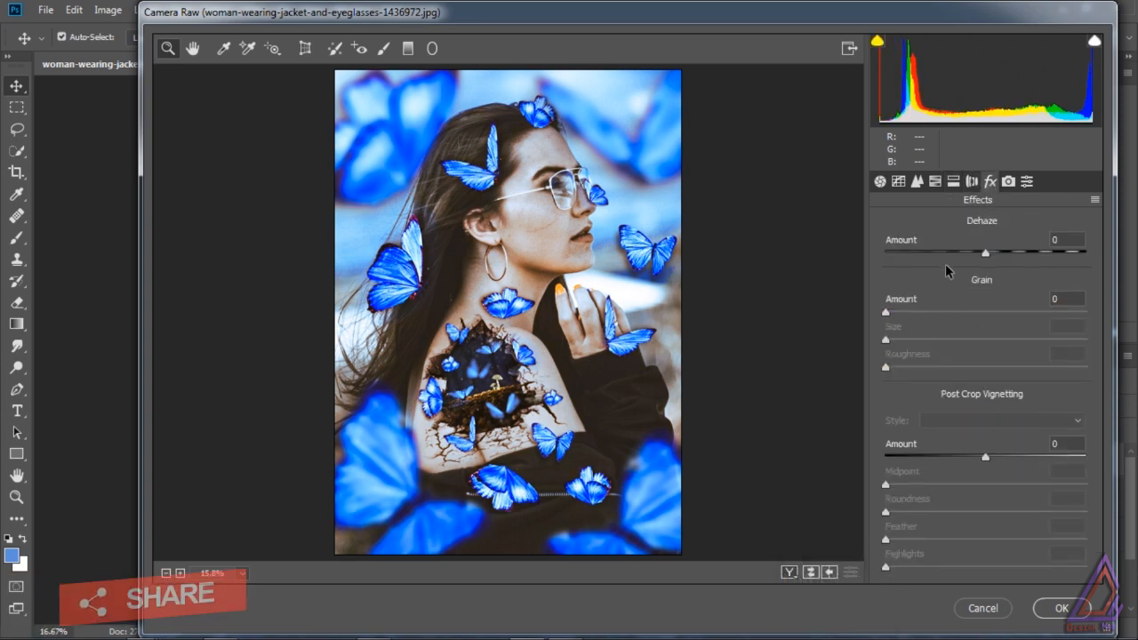
drag(981, 255, 1003, 255)
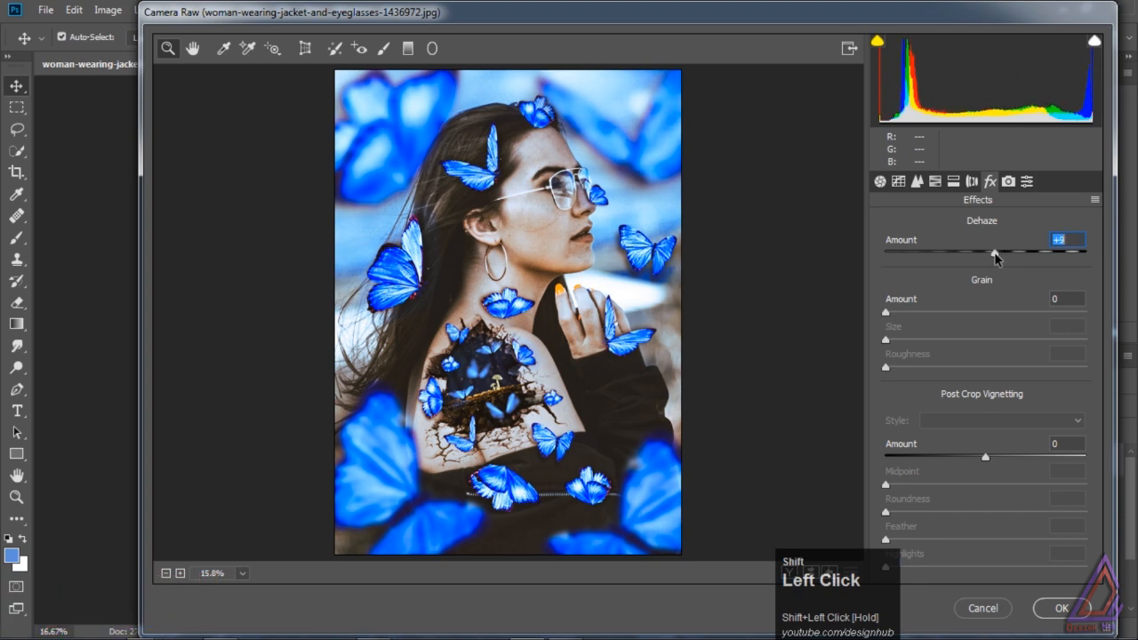
drag(985, 457, 925, 459)
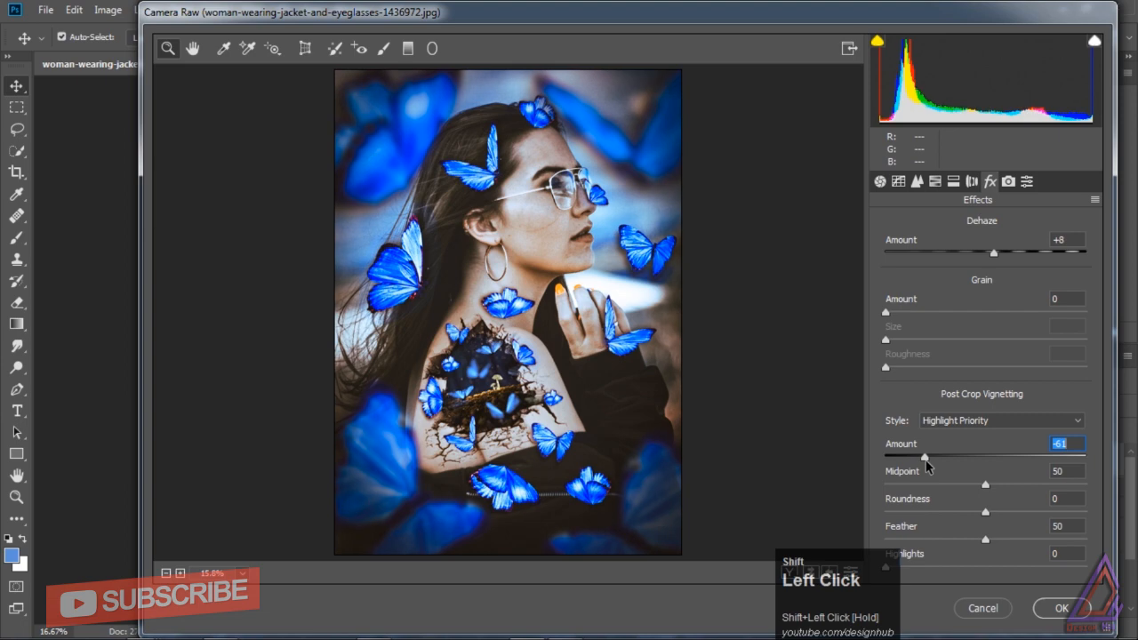
Compare the vignette styles, choose Color Priority and set the vignetting amount to -75.
click(956, 421)
click(955, 445)
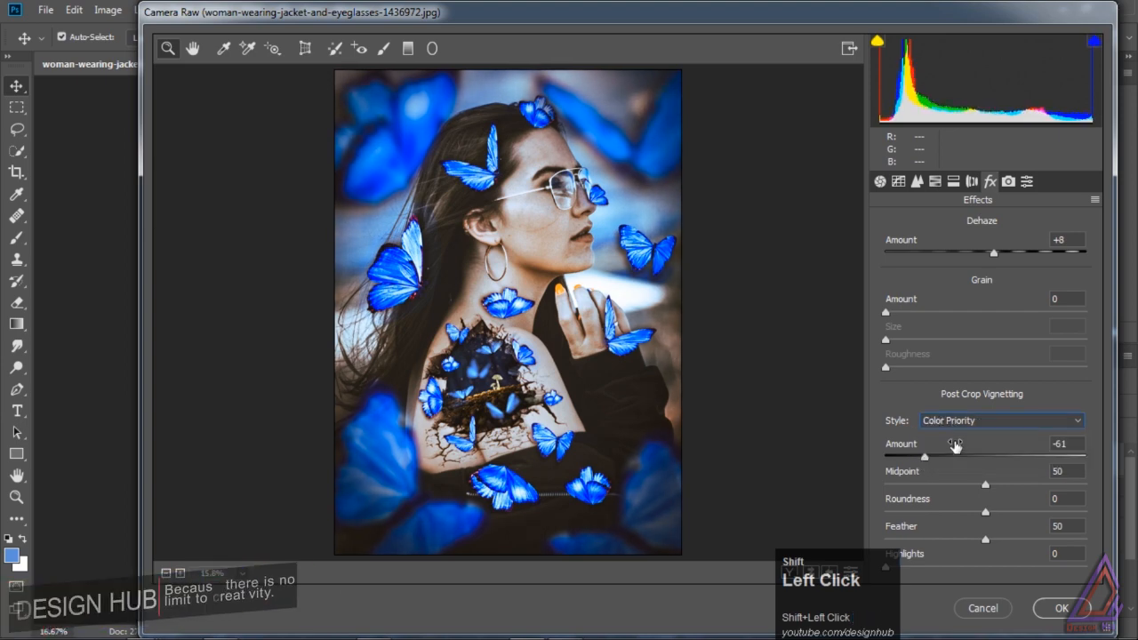
click(956, 420)
click(955, 459)
click(956, 420)
click(958, 445)
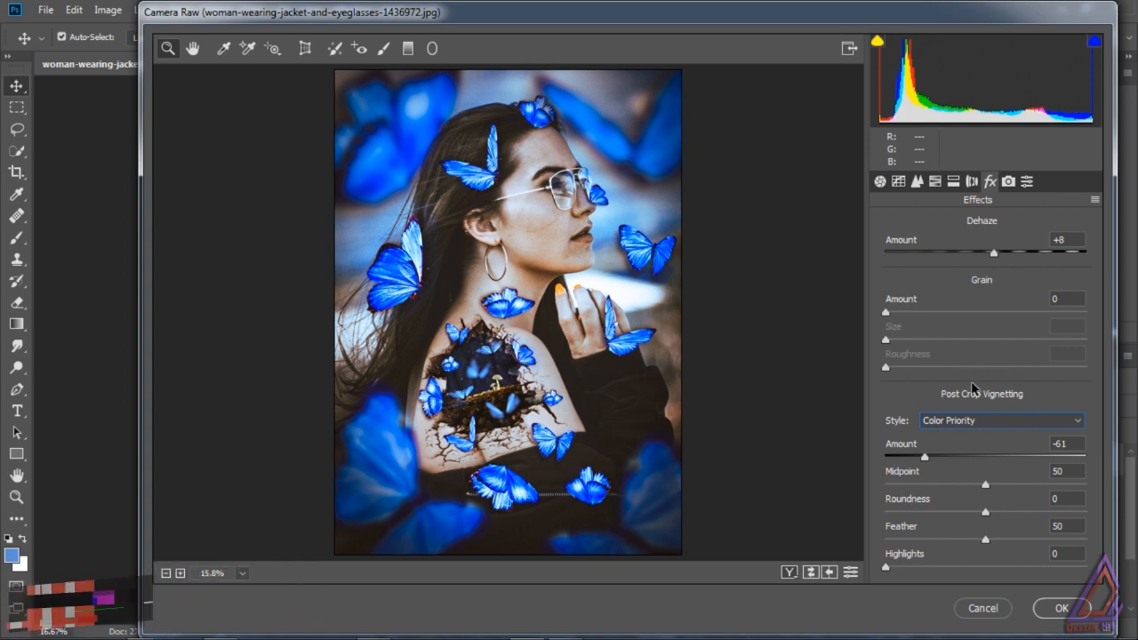
drag(930, 460, 911, 460)
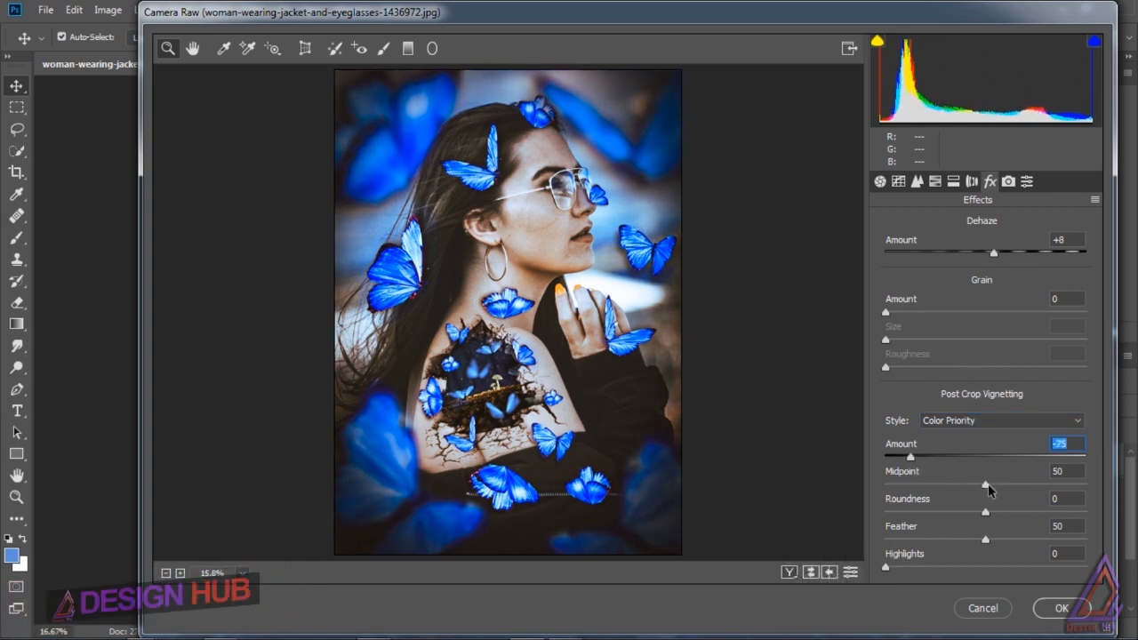
Set the vignetting Midpoint to 36, Roundness to +12, Feather to 55 and Highlights to 0, and apply the Camera Raw filter.
drag(985, 485, 959, 489)
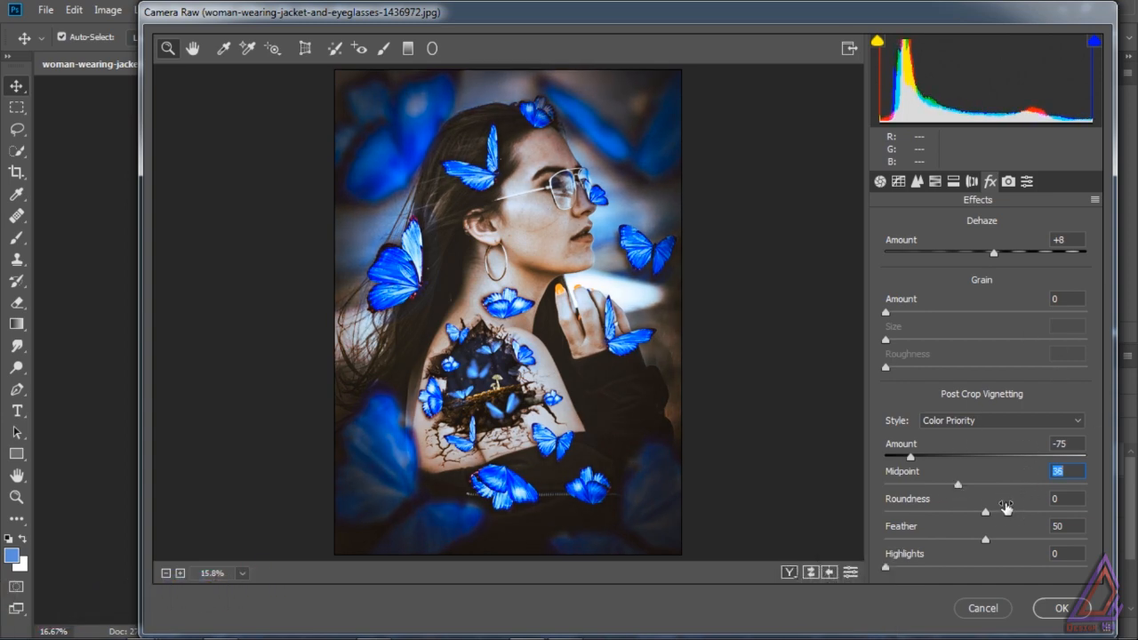
drag(985, 511, 999, 538)
click(952, 566)
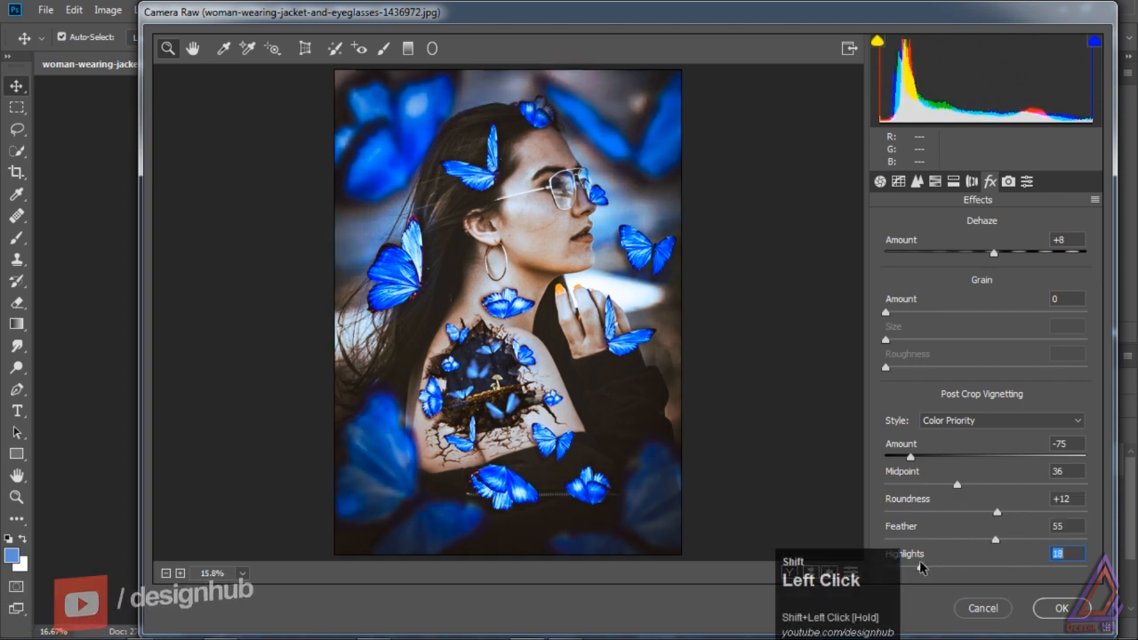
drag(920, 567, 886, 567)
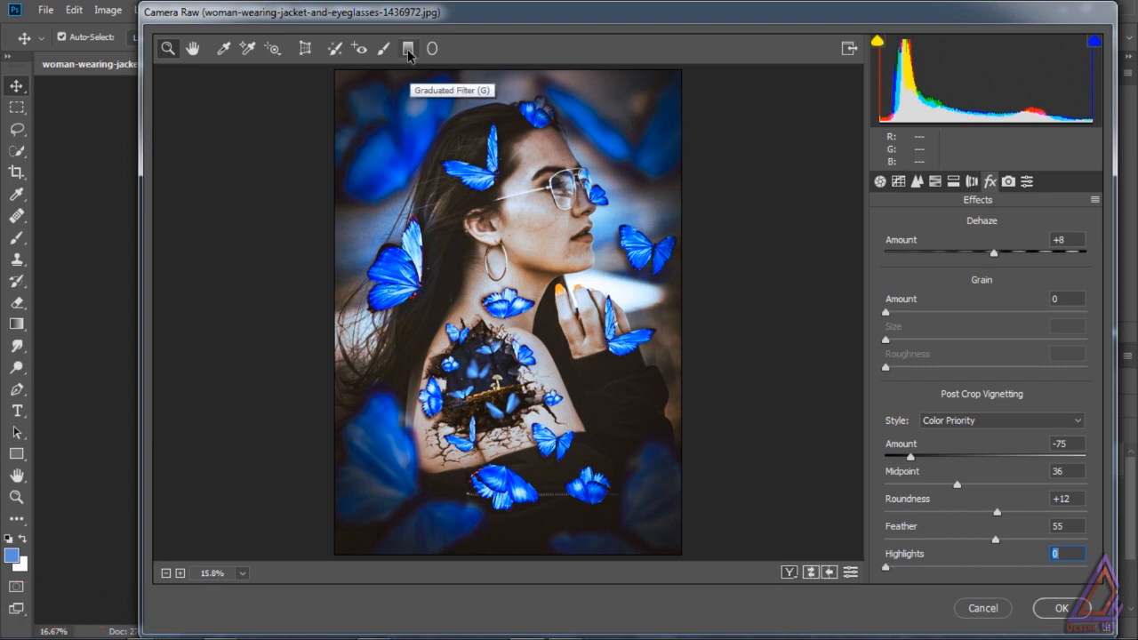
click(1060, 608)
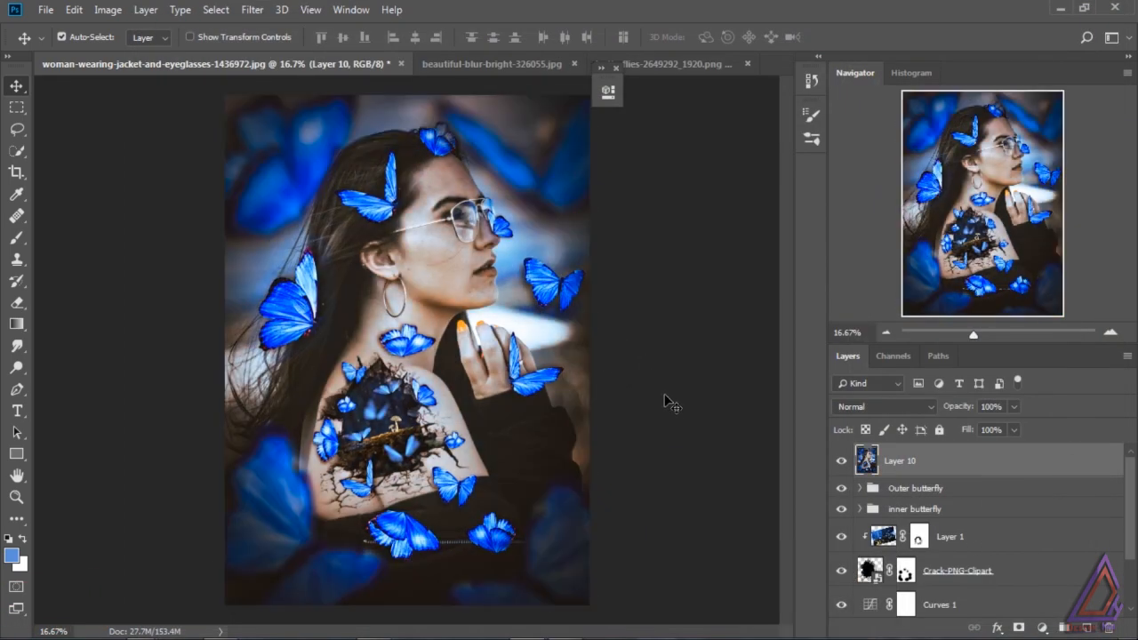
Add a new layer above Layer 10, set its blend mode to Linear Dodge (Add), and activate the Brush tool.
click(1086, 628)
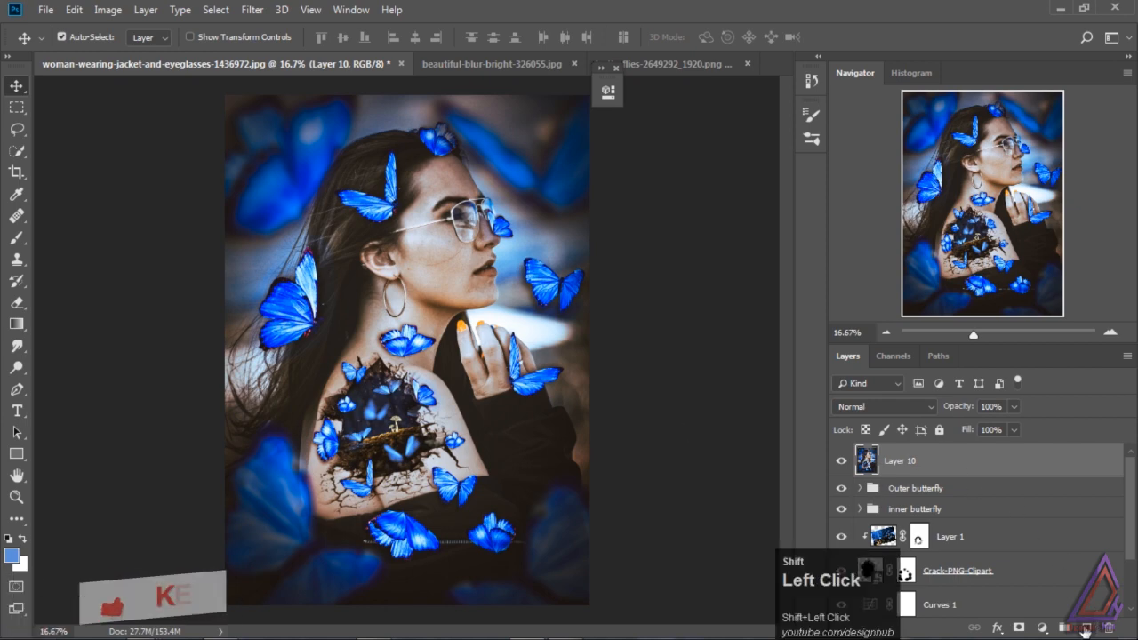
click(16, 238)
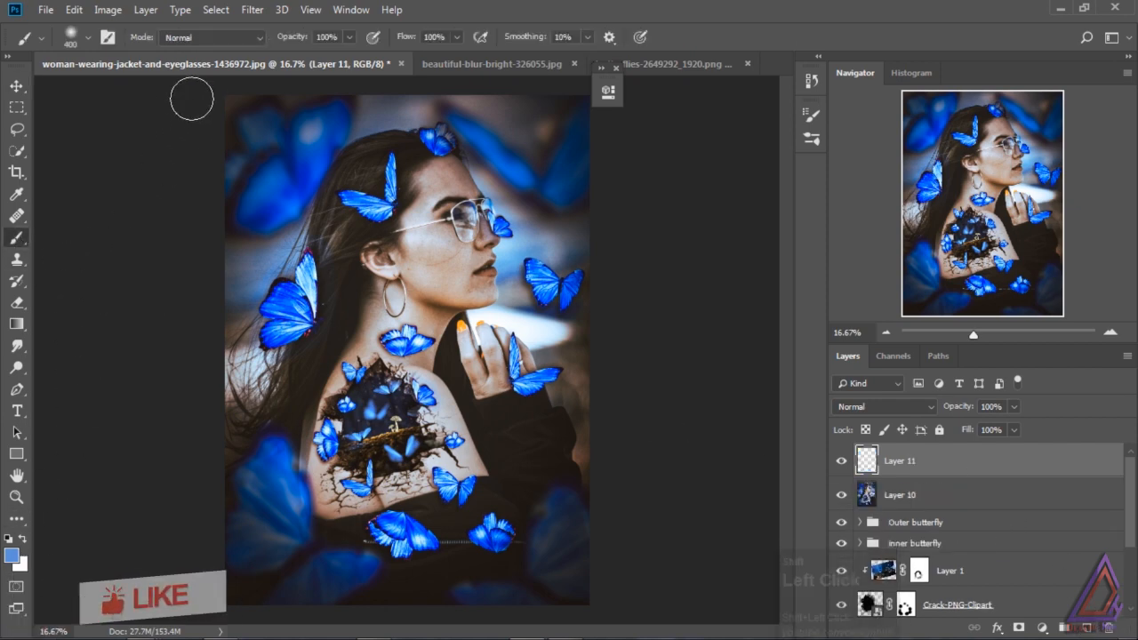
click(882, 406)
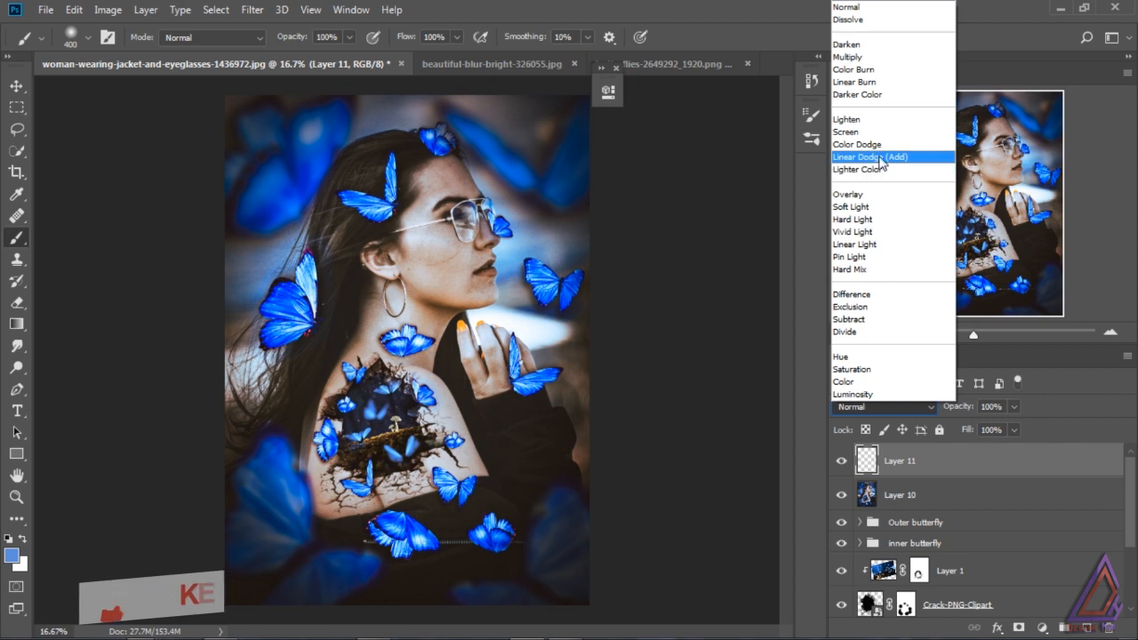
click(883, 157)
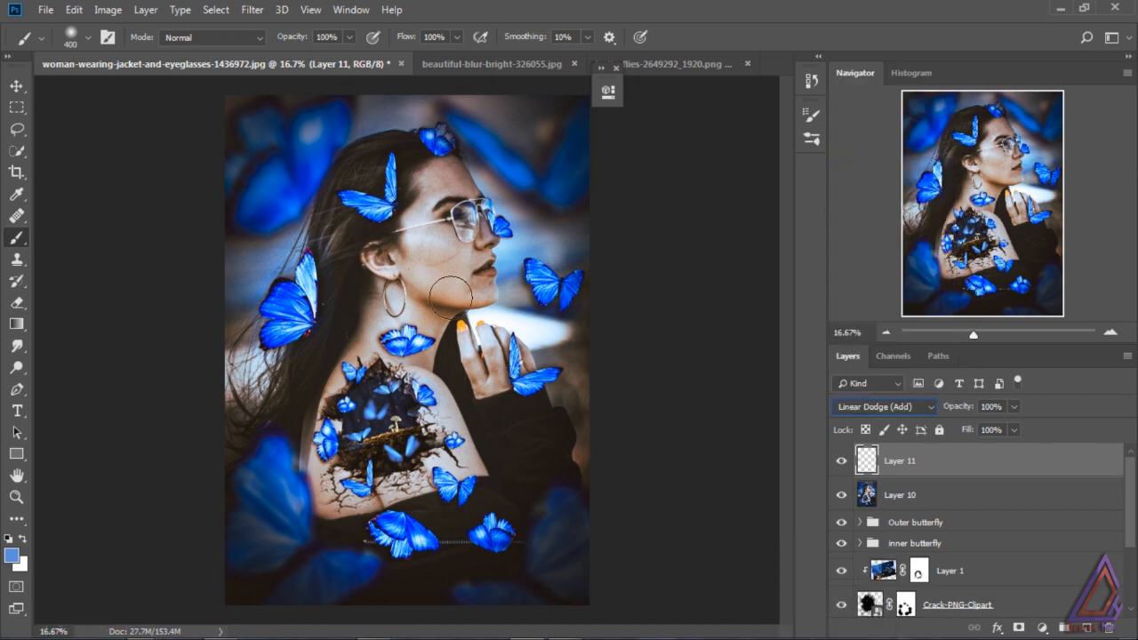
Paint soft blue glows over the large butterflies around the head, hair, face and hand, using brush sizes of 400 and 800 px.
click(439, 152)
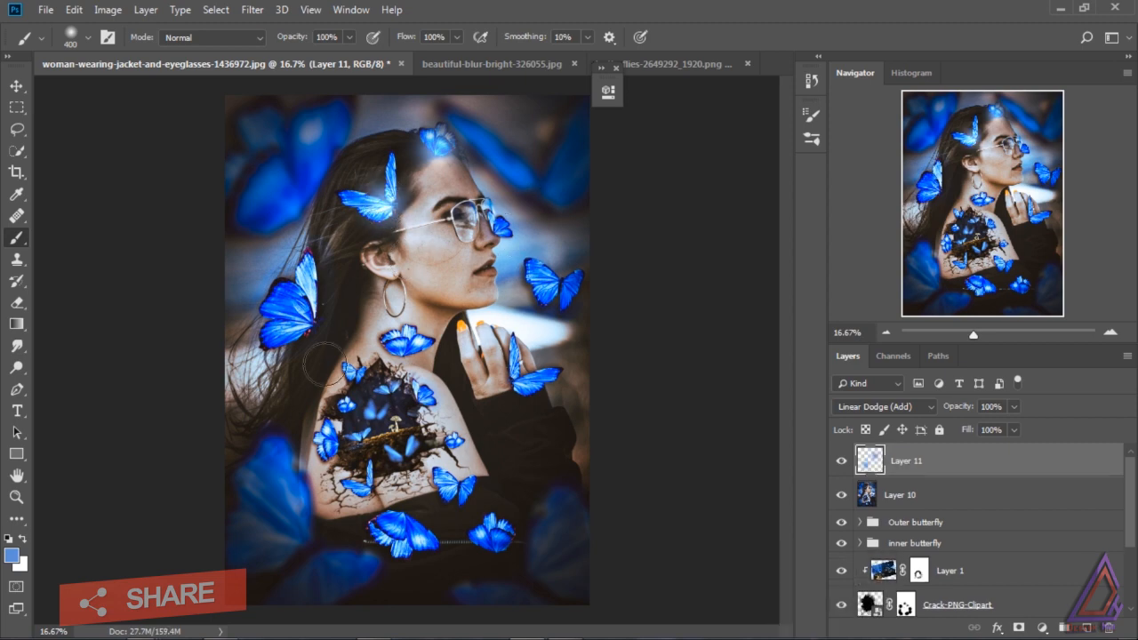
key(bracketright)
key(bracketright)
key(bracketright)
key(bracketright)
click(303, 310)
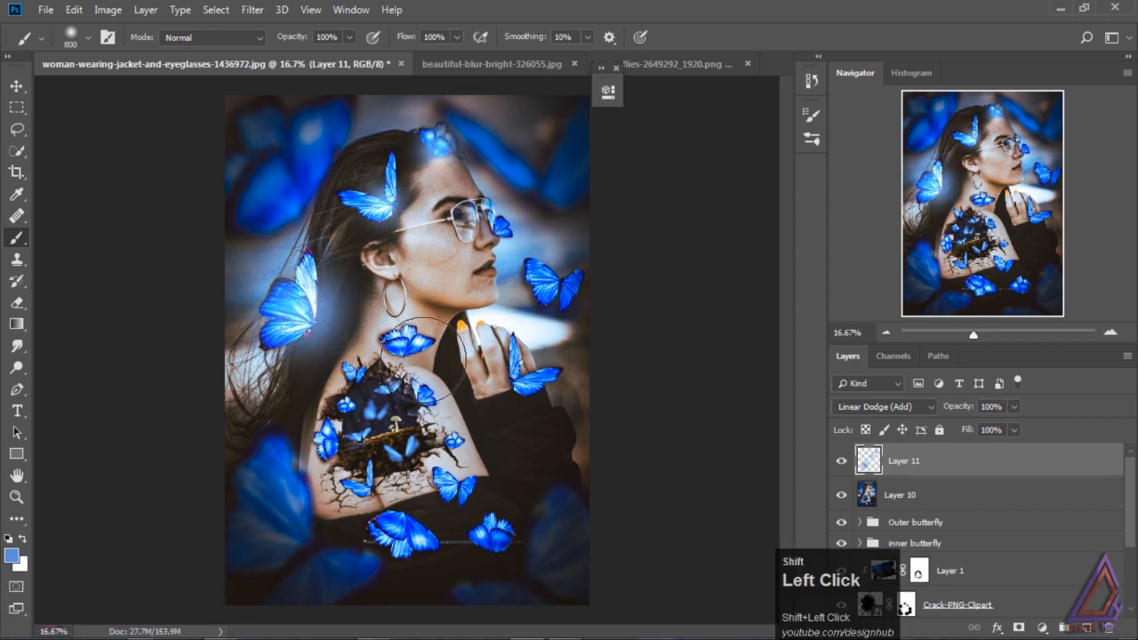
shift+click(554, 290)
key(bracketleft)
key(bracketleft)
key(bracketleft)
key(bracketleft)
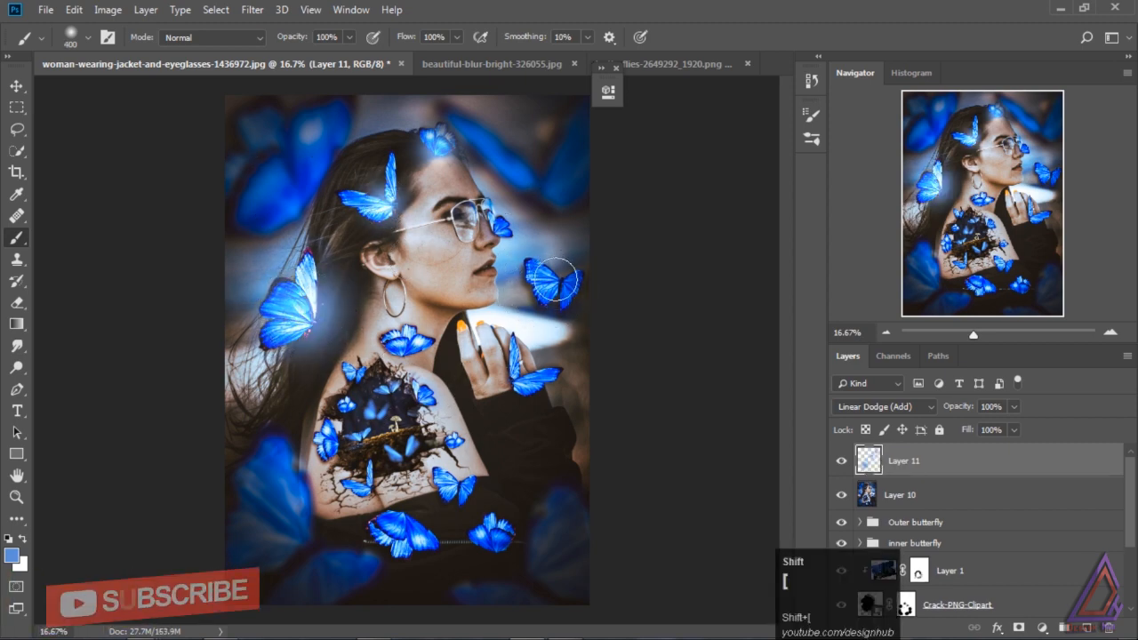
shift+click(524, 384)
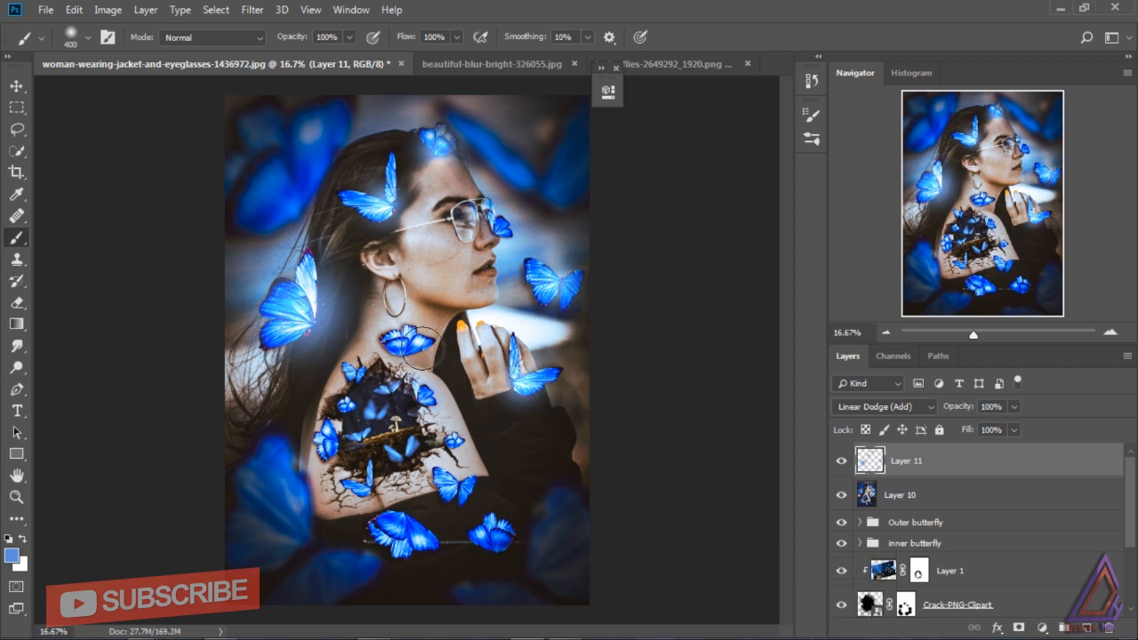
Paint small blue glows on the butterflies in the cracked shoulder with a 150–200 px brush and on those below it with a 400 px brush.
key(bracketleft)
key(bracketleft)
key(bracketleft)
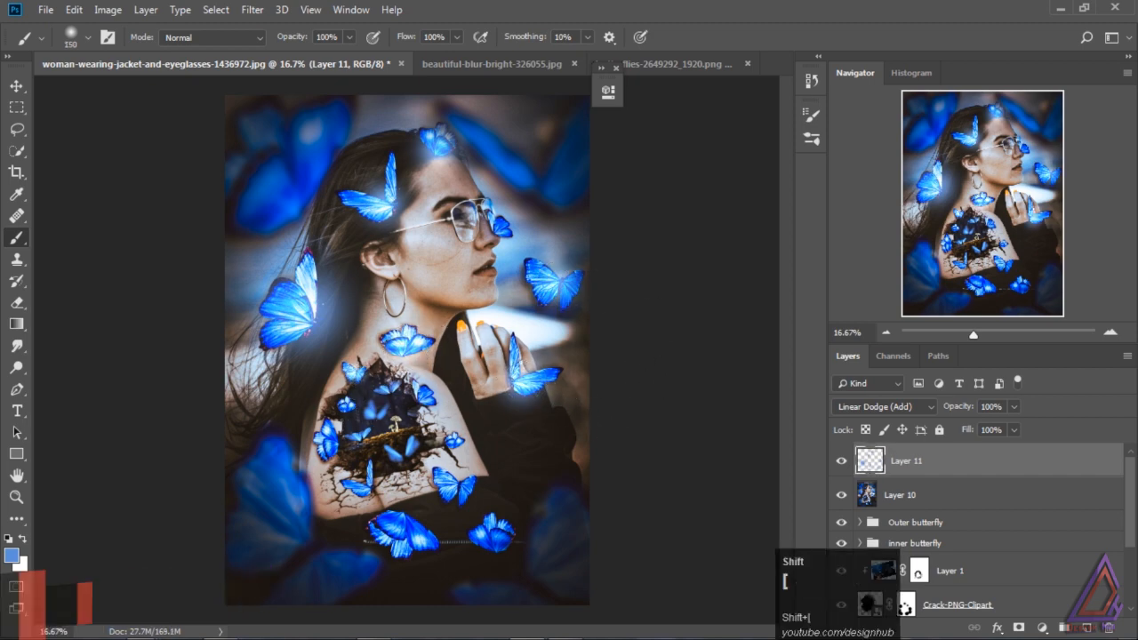
click(354, 373)
click(345, 405)
key(bracketright)
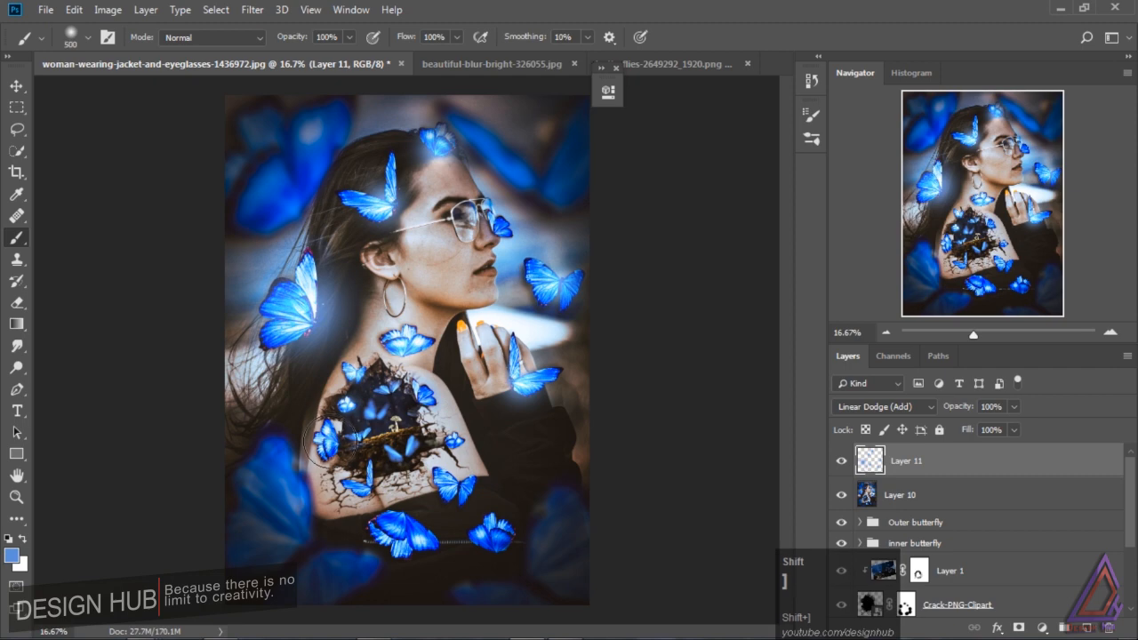
shift+click(398, 447)
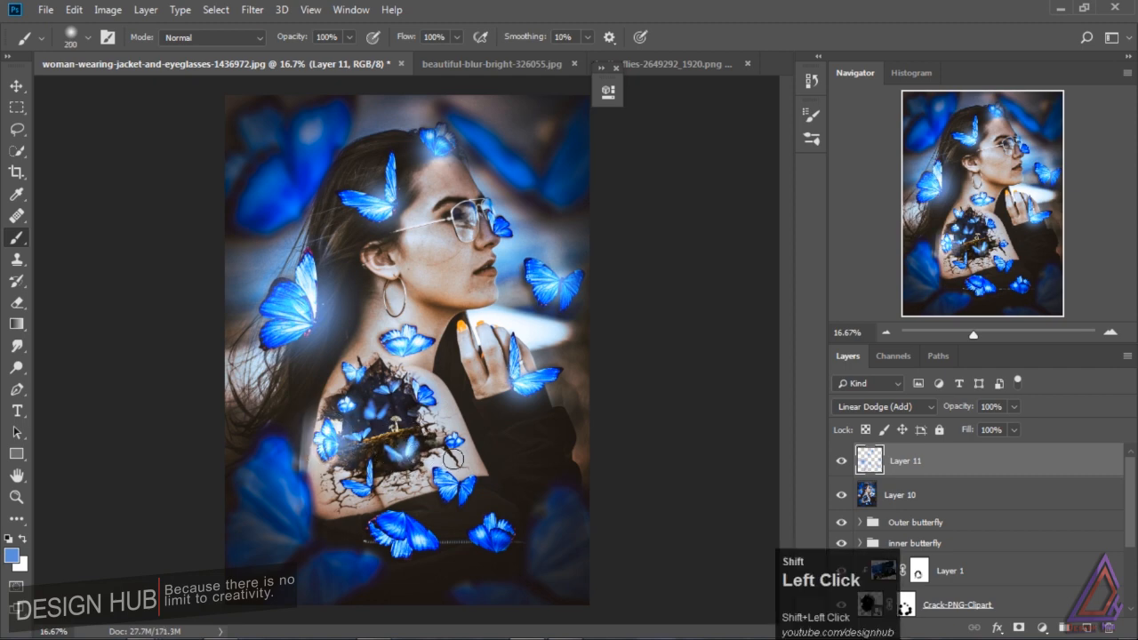
shift+click(367, 482)
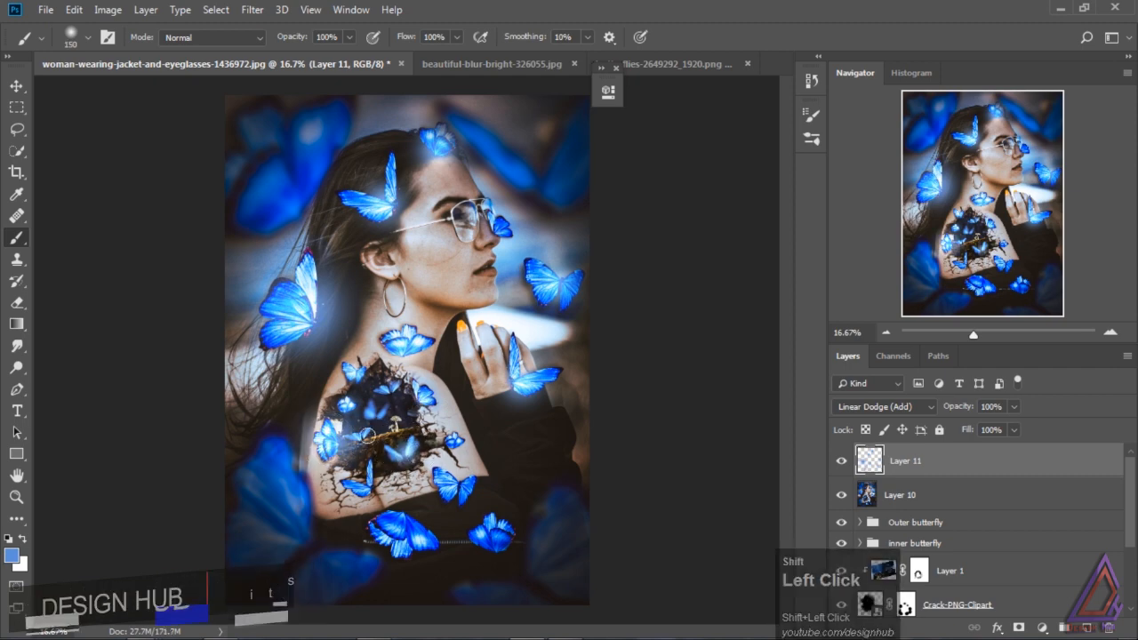
shift+click(402, 527)
shift+click(459, 489)
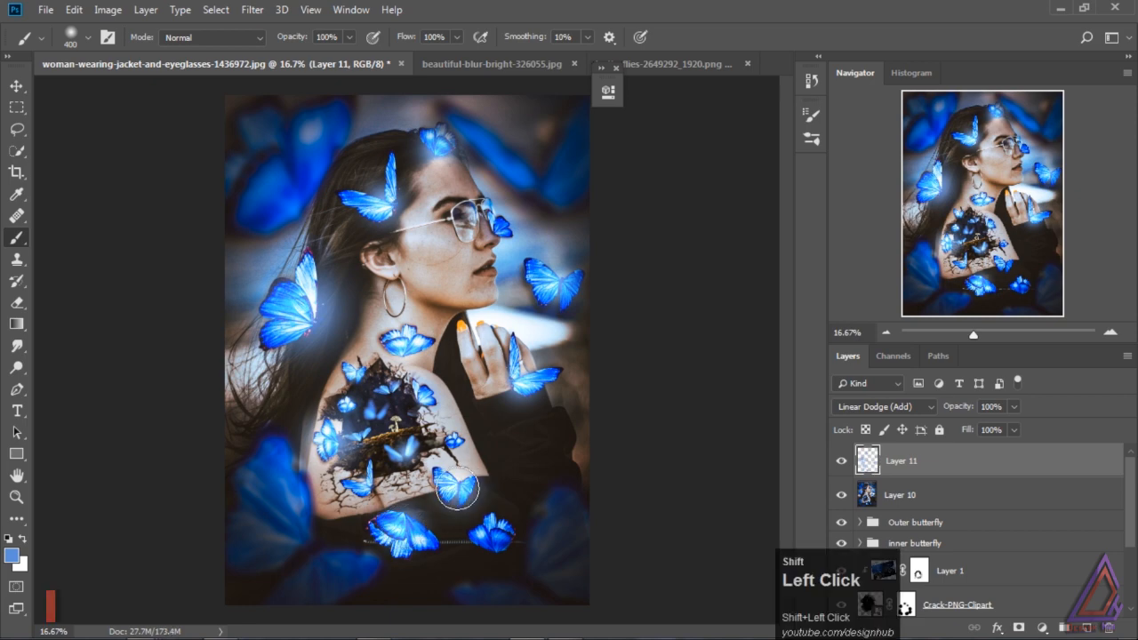
shift+click(493, 535)
Try 700 px glow dabs over the blurred lower butterfly and the woman's chin, and undo them.
key(bracketright)
key(bracketright)
key(bracketright)
key(bracketright)
click(294, 551)
key(ctrl+z)
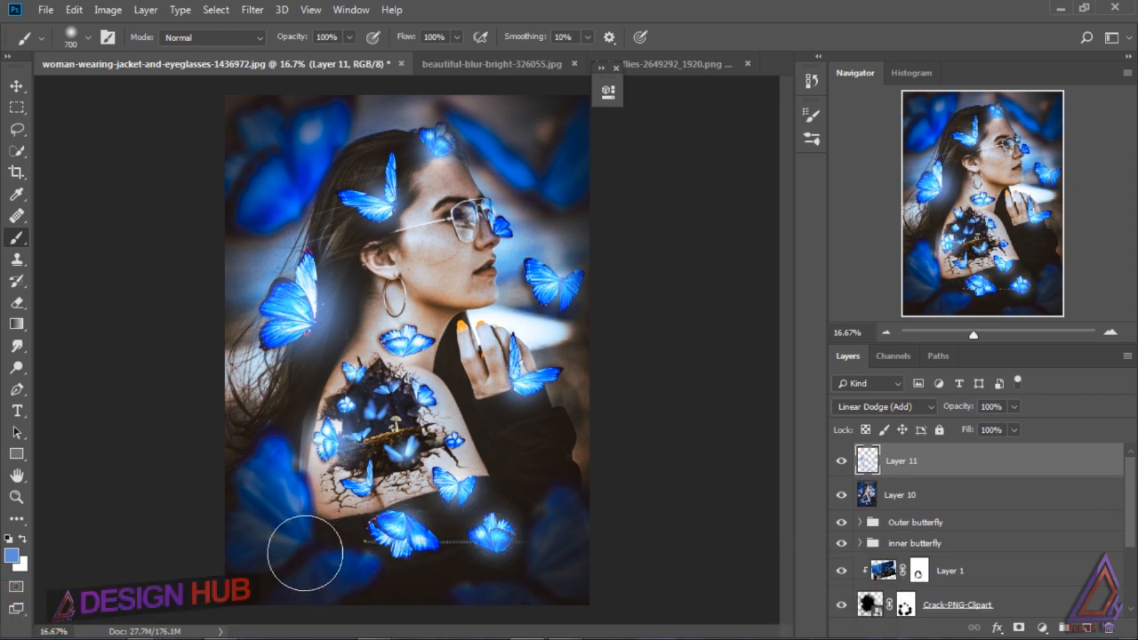
click(299, 554)
key(ctrl+z)
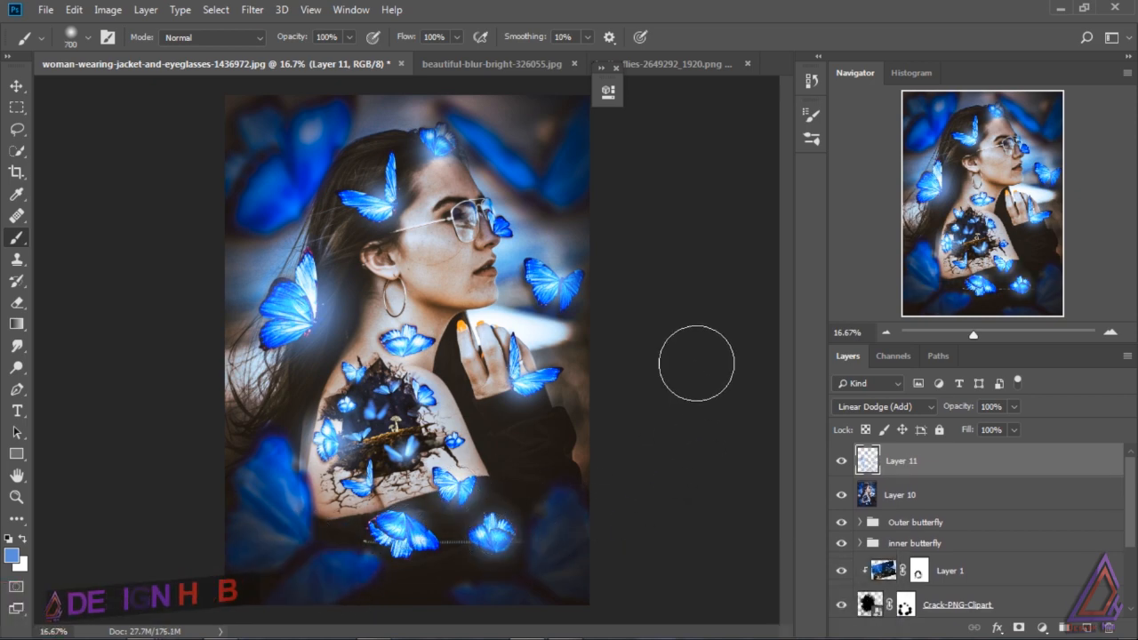
click(481, 274)
key(ctrl+z)
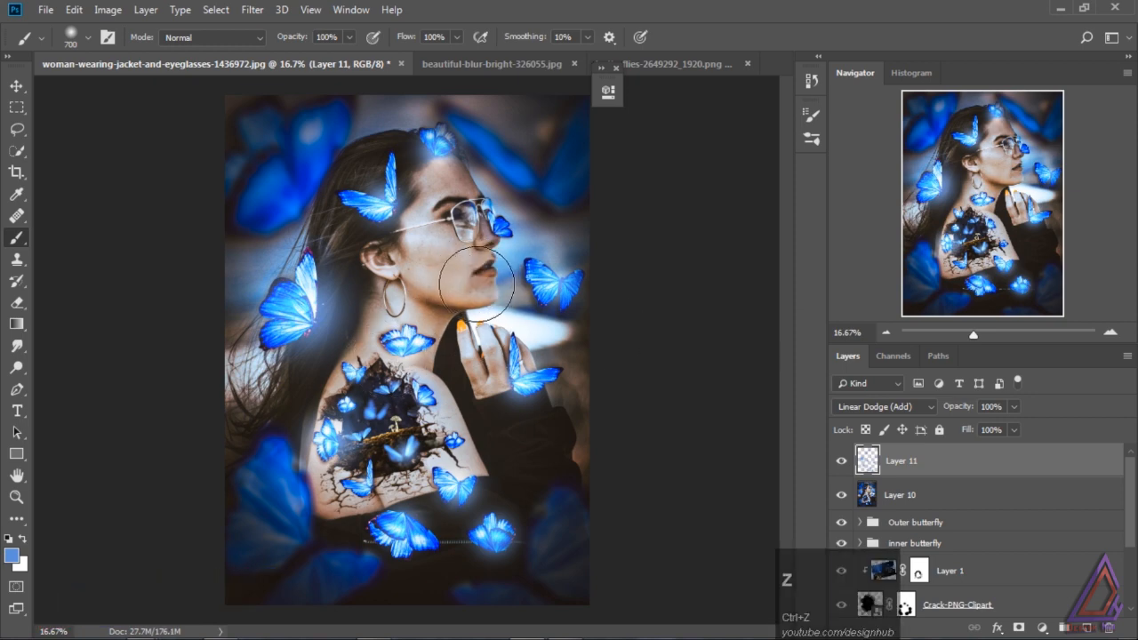
Paint a soft blue glow over the eyeglasses with the 700 px brush, and reduce the brush size to 200 px.
click(469, 220)
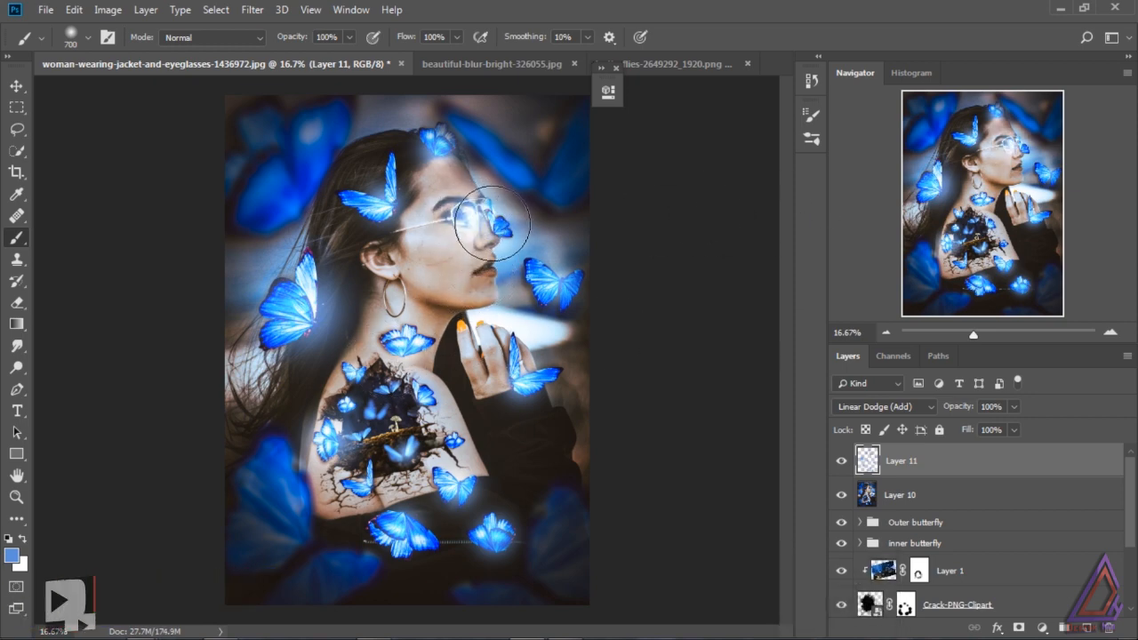
key(bracketleft)
key(bracketleft)
key(bracketleft)
key(bracketleft)
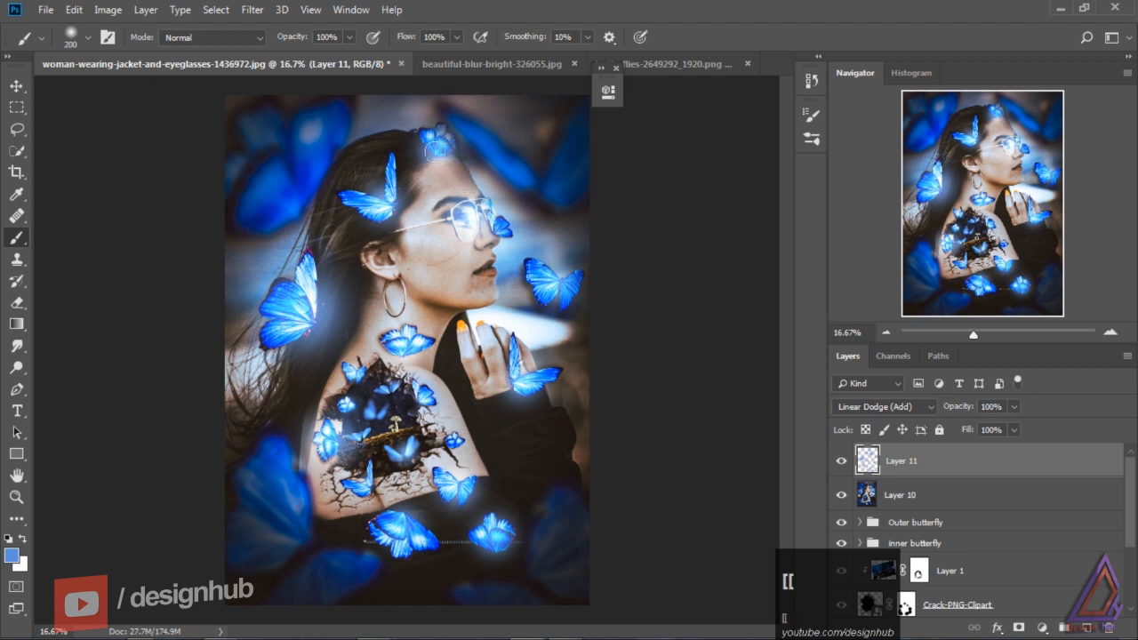
Paint blue haze over the sleeve, shoulder and hair with a 1300 px brush at 49% opacity, and set the layer to 99% opacity and 51% fill.
click(349, 38)
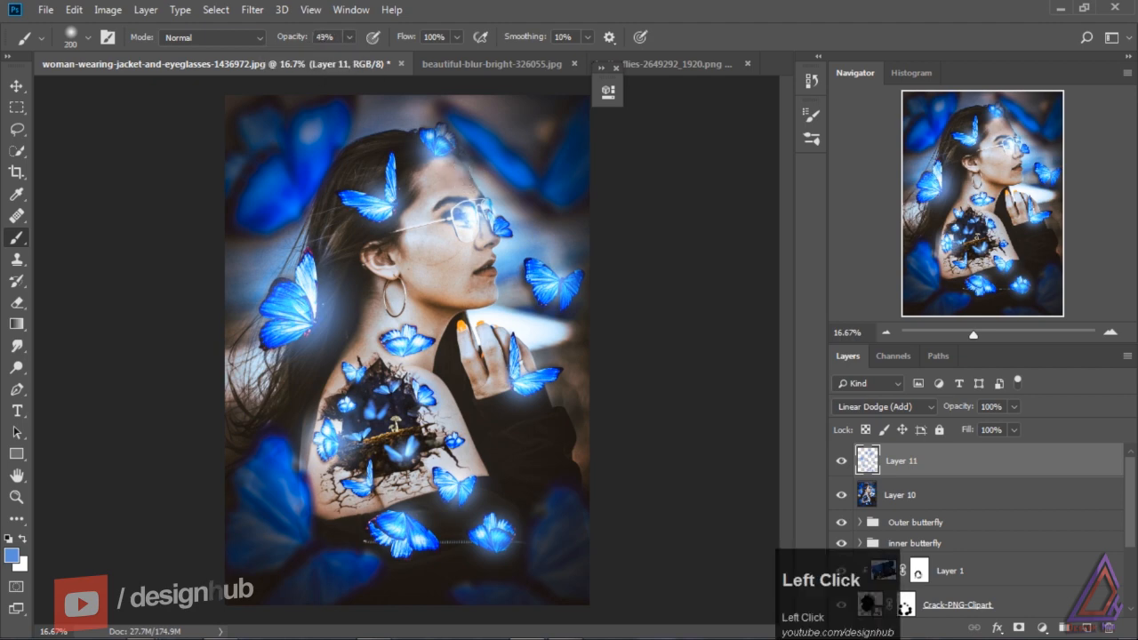
key(bracketright)
key(bracketright)
key(bracketright)
key(bracketright)
key(bracketright)
key(bracketright)
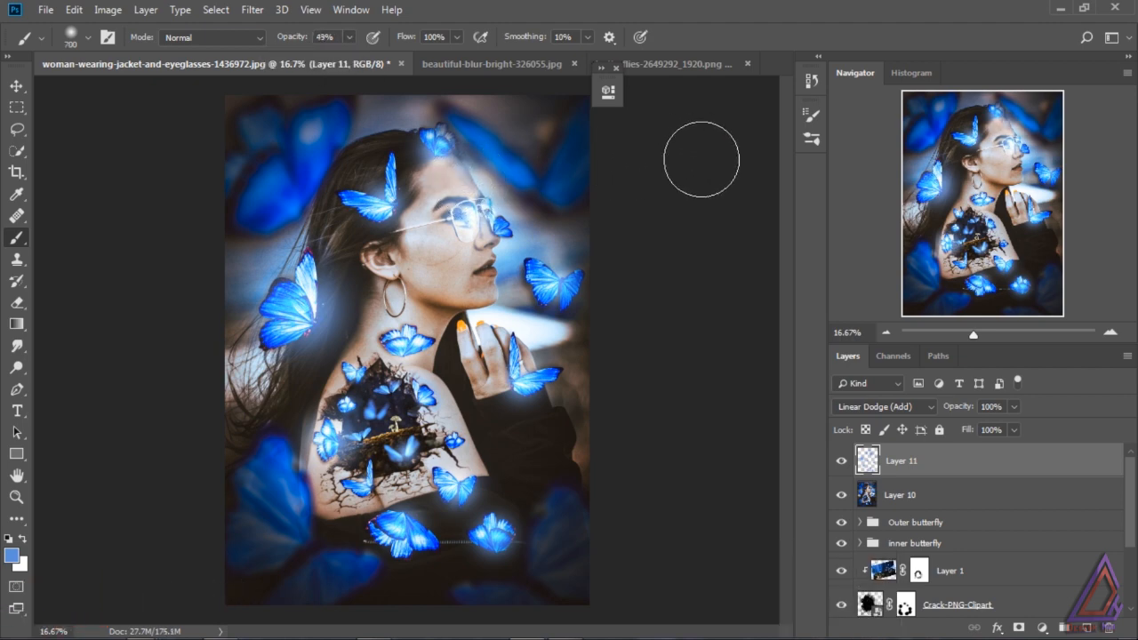
key(bracketright)
key(bracketright)
key(bracketright)
key(bracketright)
key(bracketright)
key(bracketright)
click(479, 388)
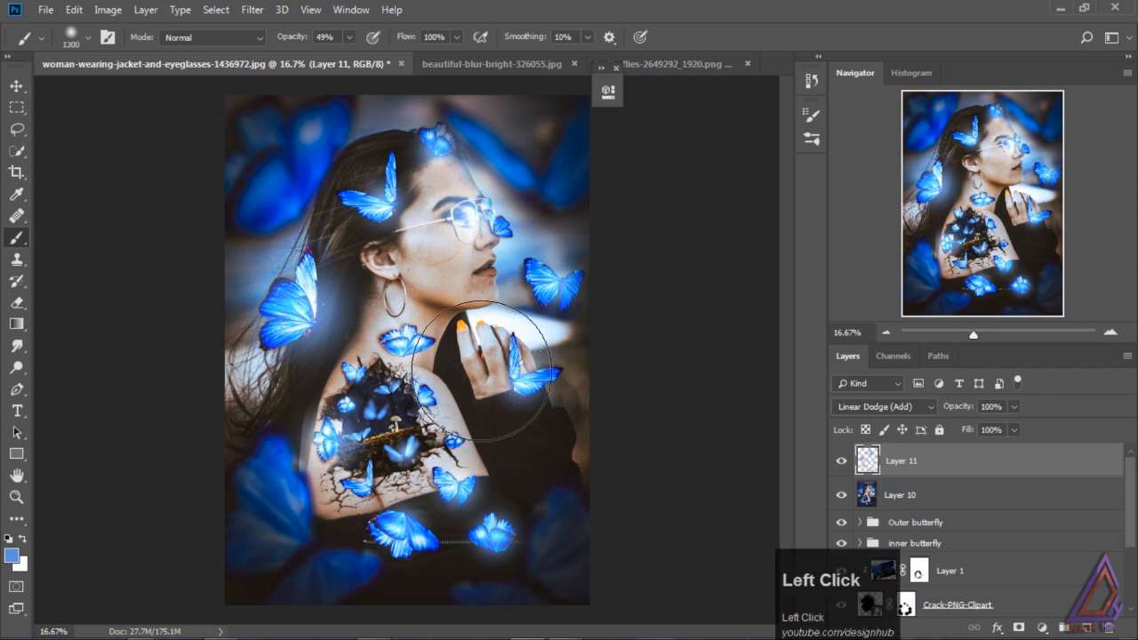
click(449, 436)
click(523, 478)
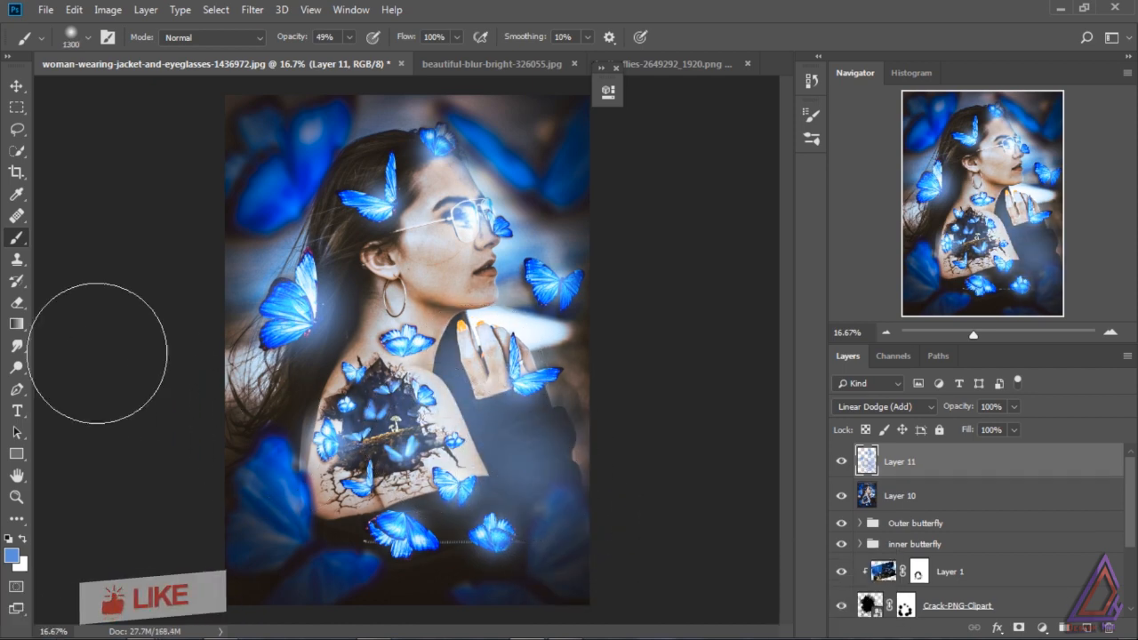
click(280, 225)
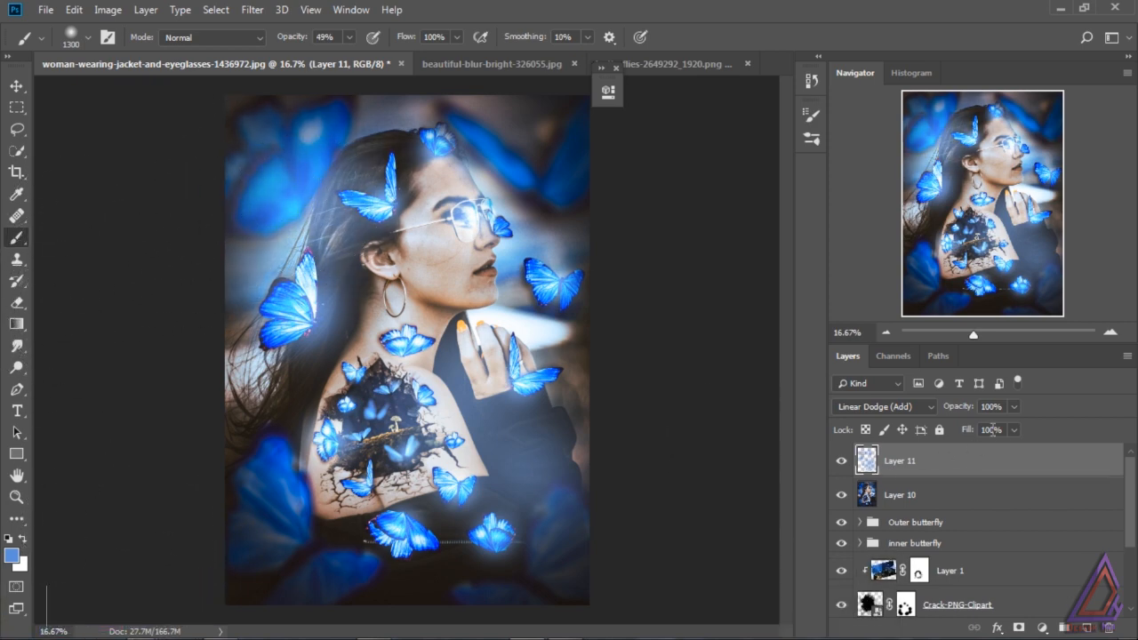
drag(1014, 428, 976, 452)
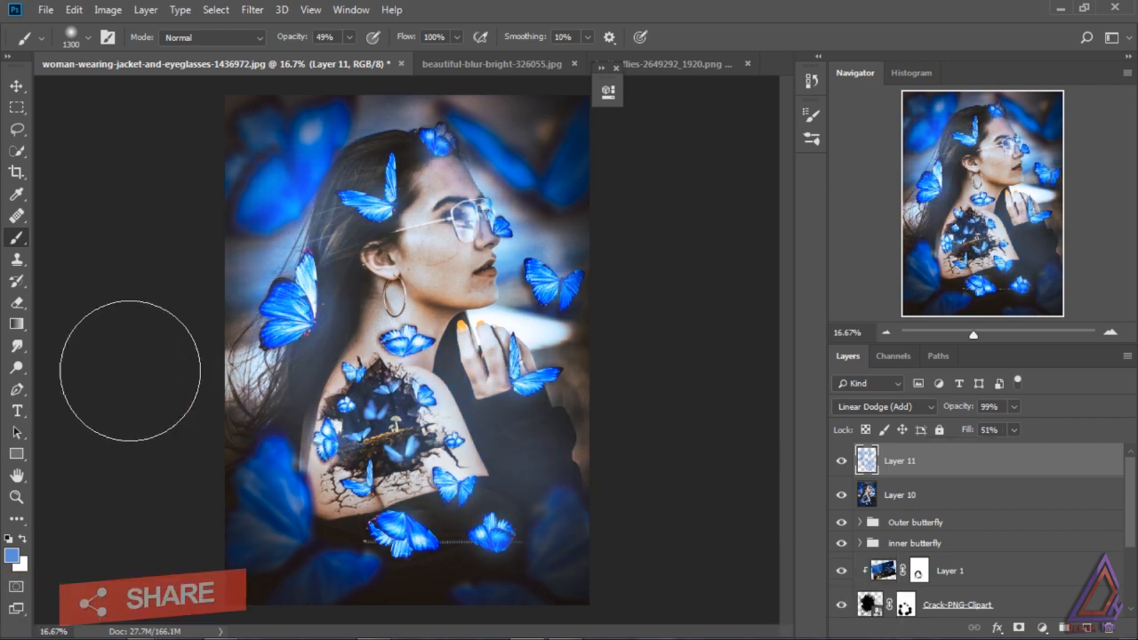
Paint more blue haze over the face and hand with the 1300 px brush, and set the layer's fill to 55%.
click(464, 255)
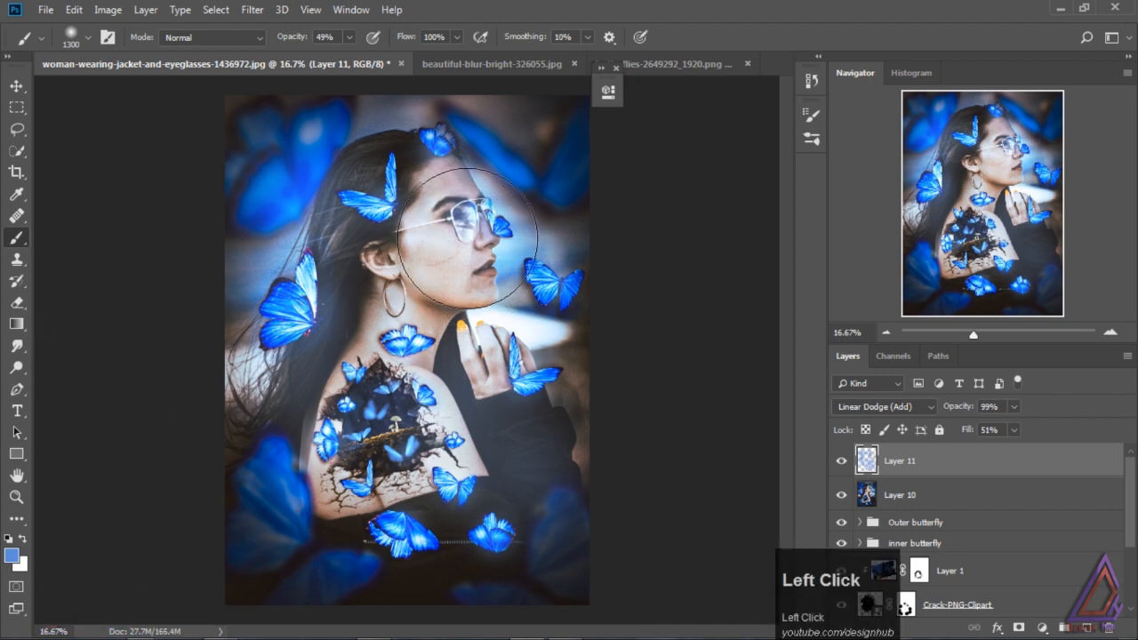
click(465, 210)
click(474, 264)
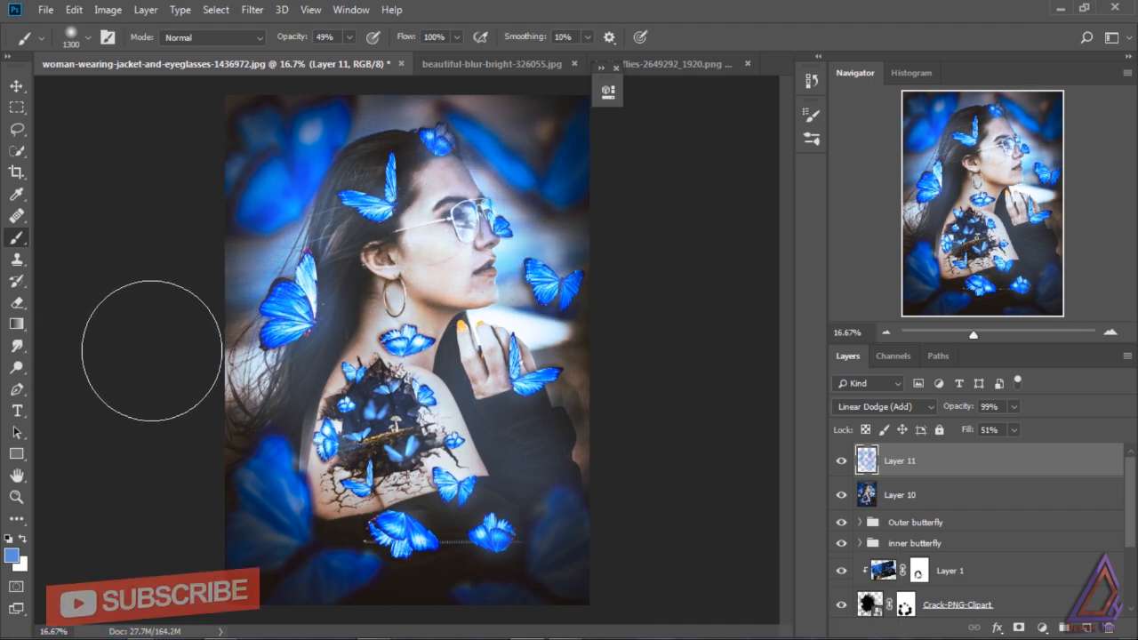
click(492, 375)
mouse_move(1013, 429)
mouse_down()
mouse_move(979, 451)
mouse_move(1016, 448)
mouse_up()
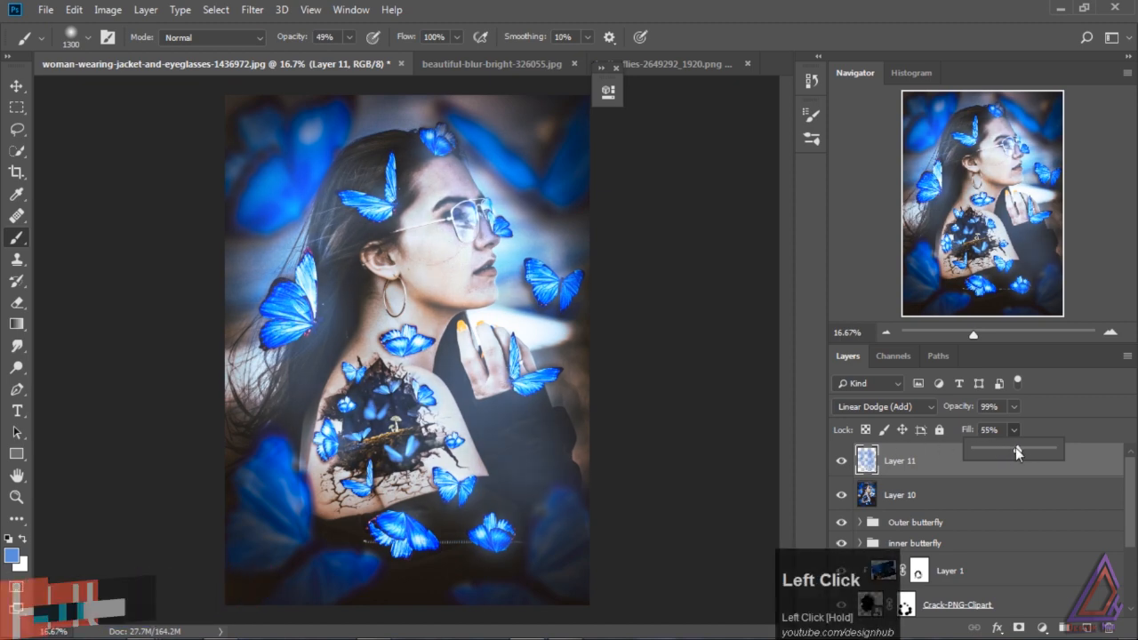